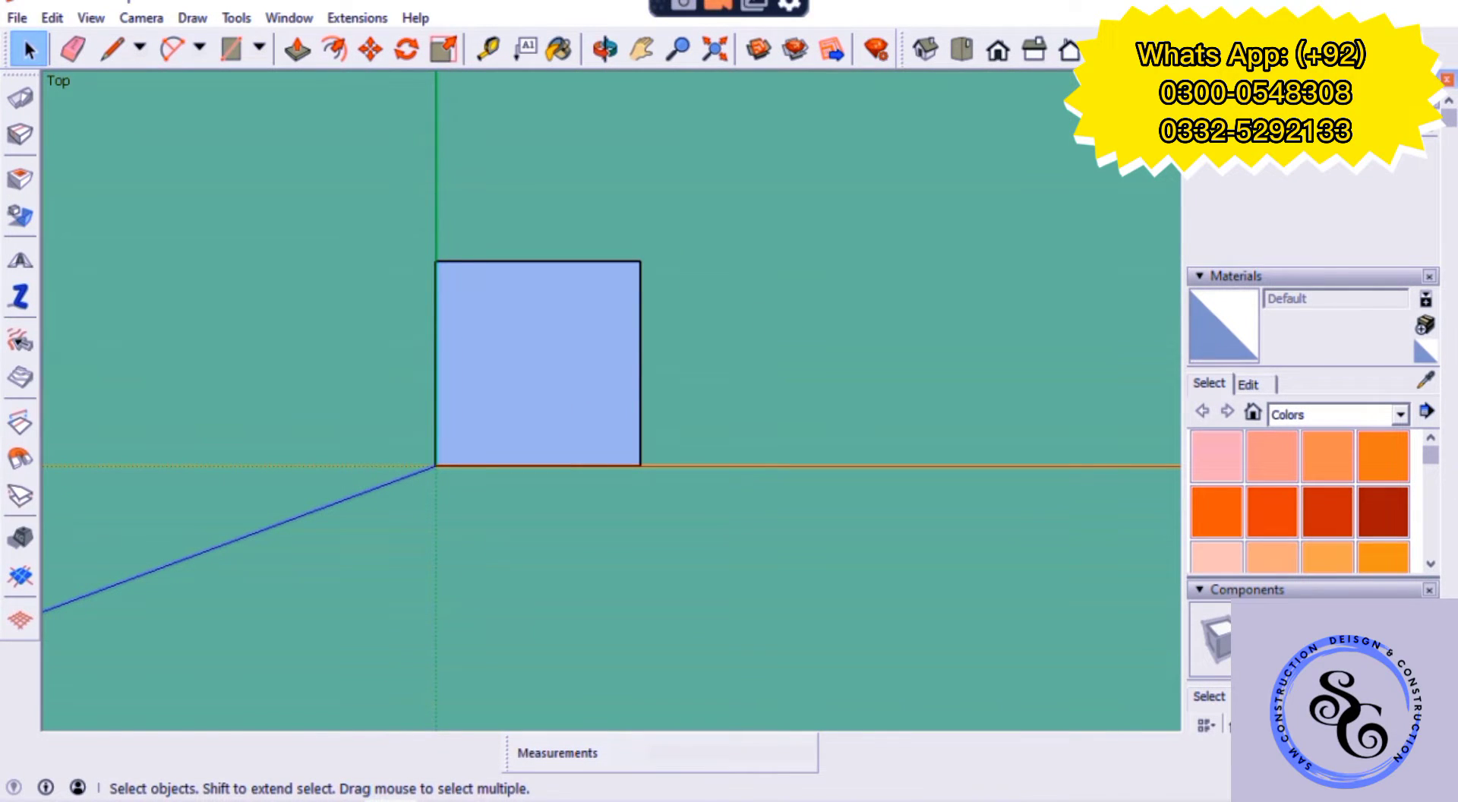
- Select the square face and view it straight down from above
click(789, 6)
click(424, 119)
scroll(569, 272, up, 2)
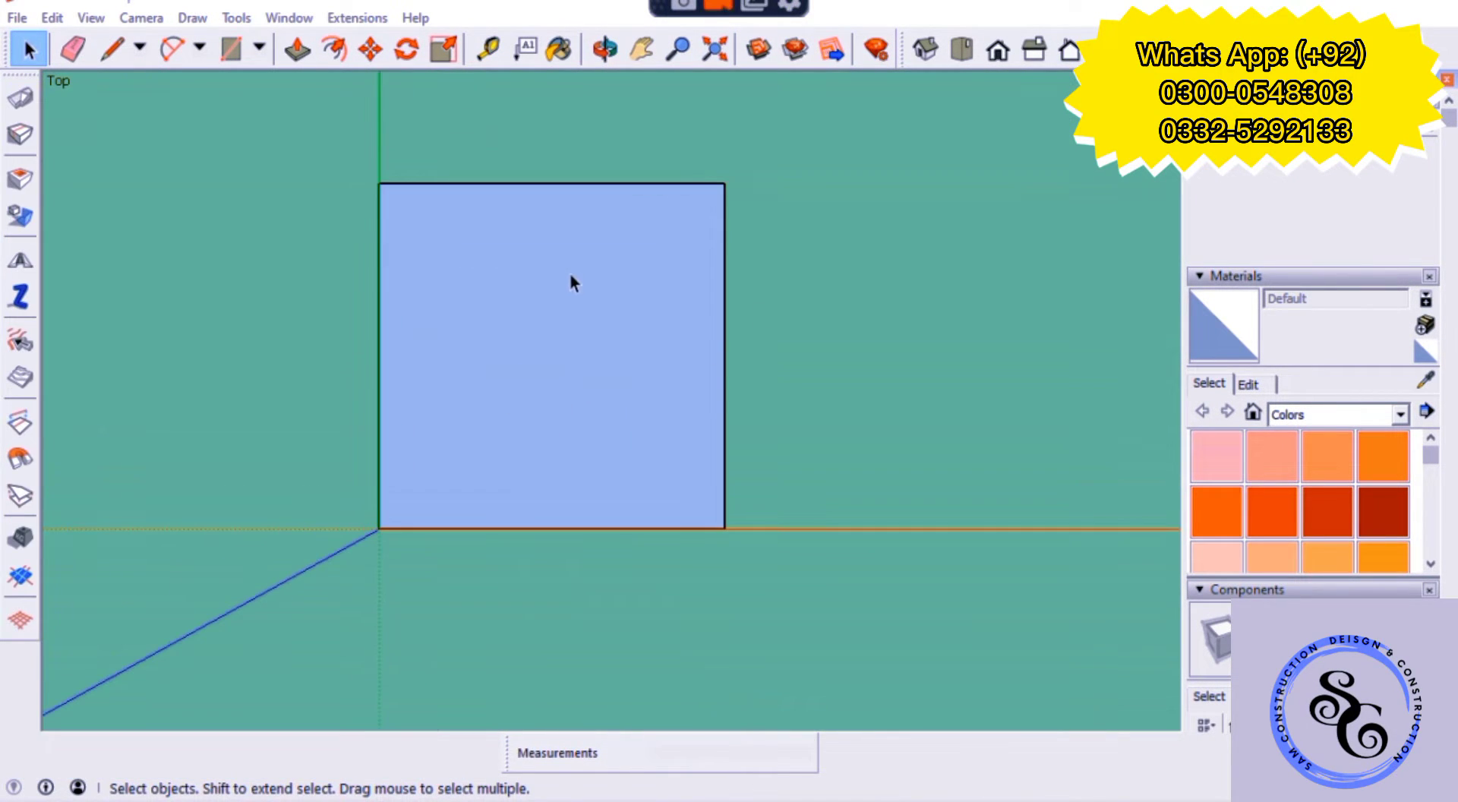
click(570, 271)
mouse_move(795, 394)
middle_down()
mouse_move(694, 317)
mouse_move(814, 469)
mouse_move(630, 508)
middle_up()
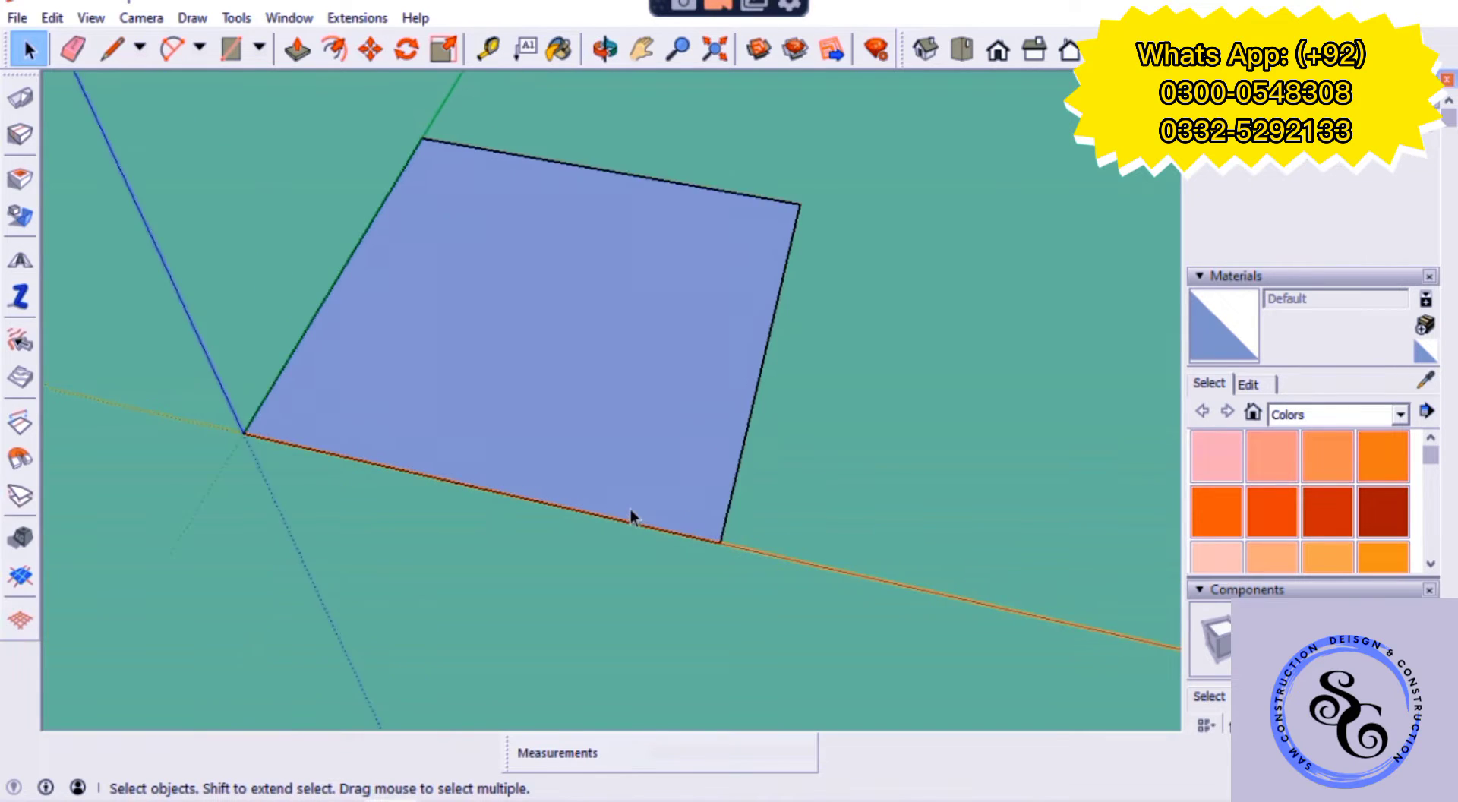
click(961, 50)
scroll(531, 507, up, 1)
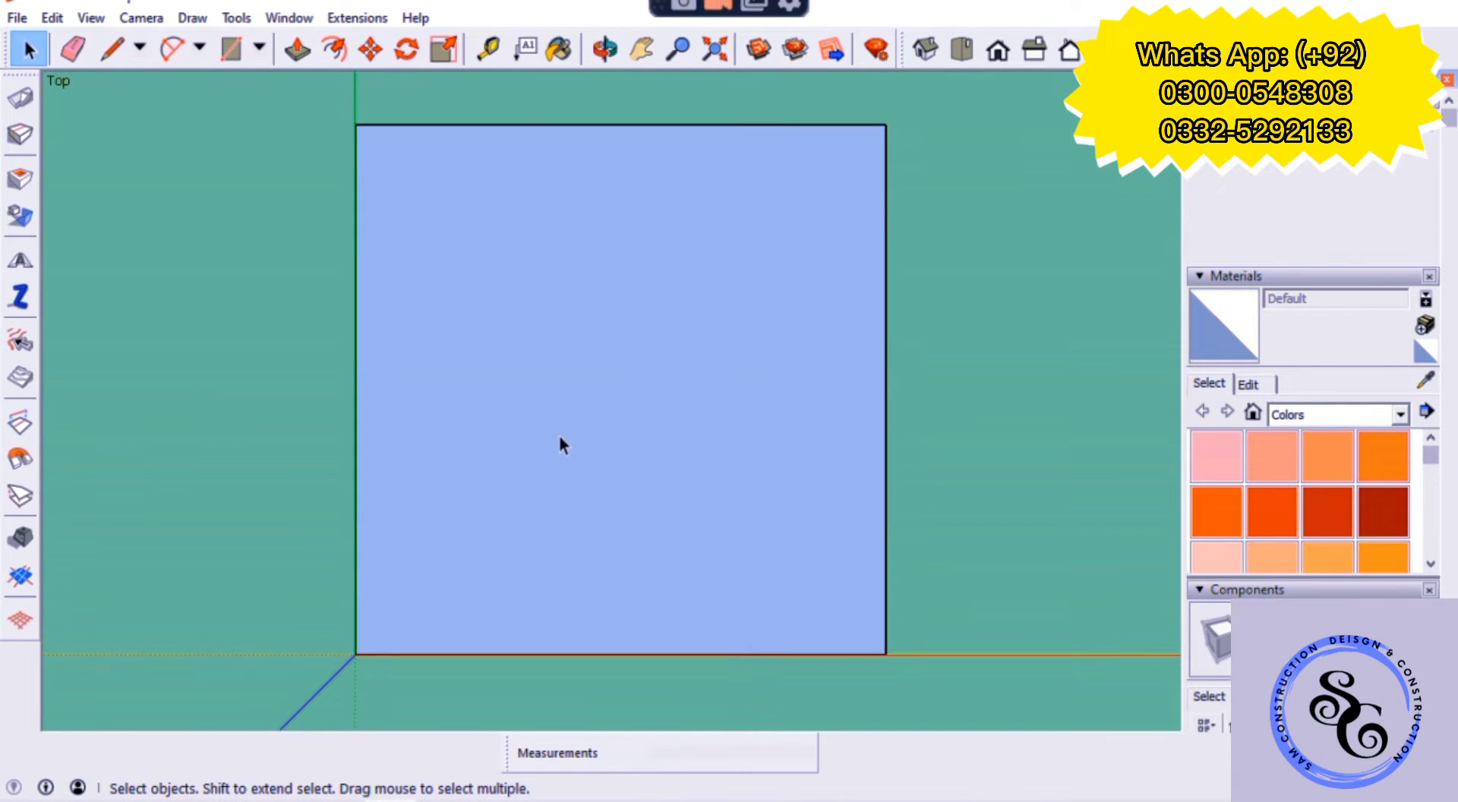
- Offset the square face's outline inward by 12
key(f)
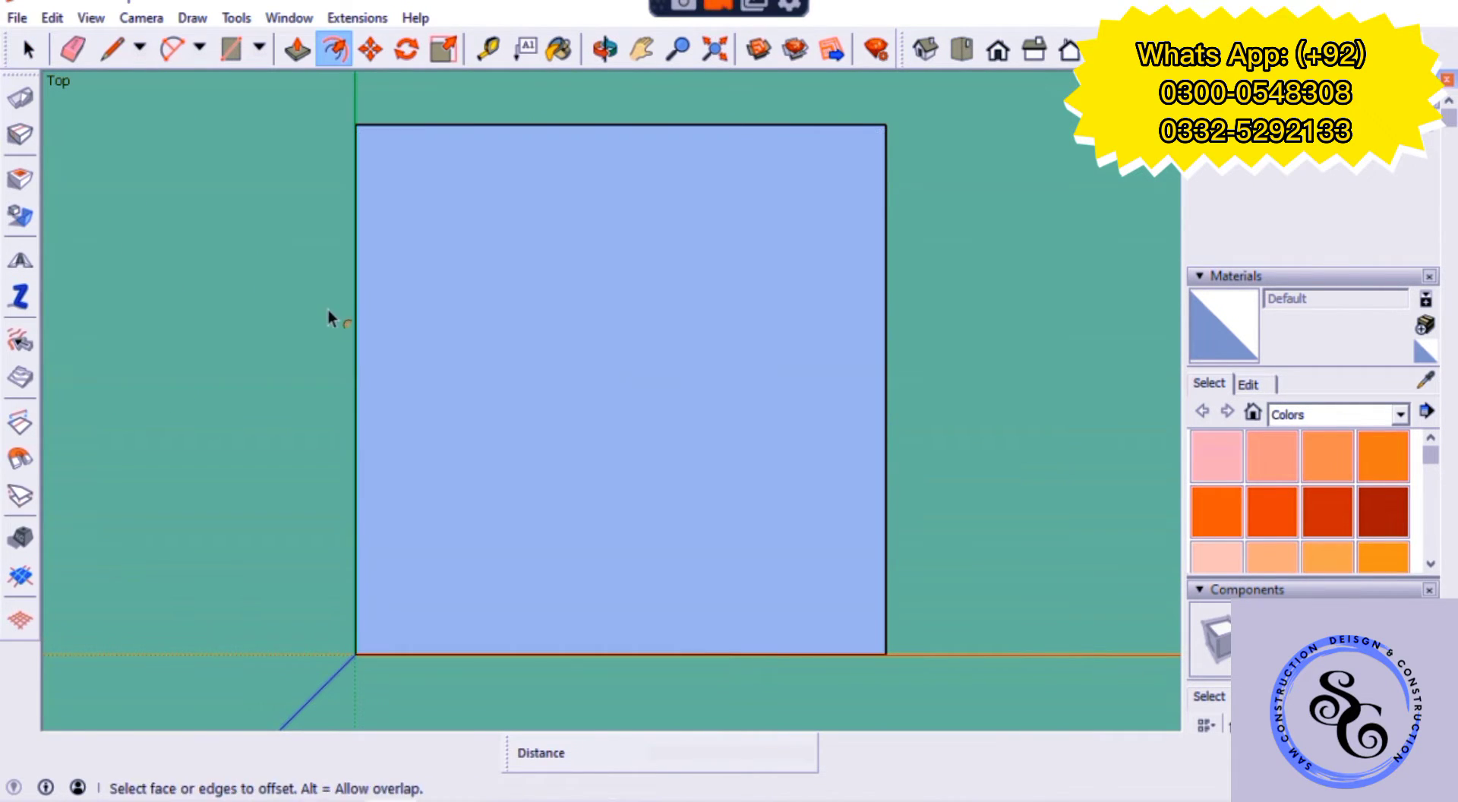
click(357, 303)
key(Return)
key(space)
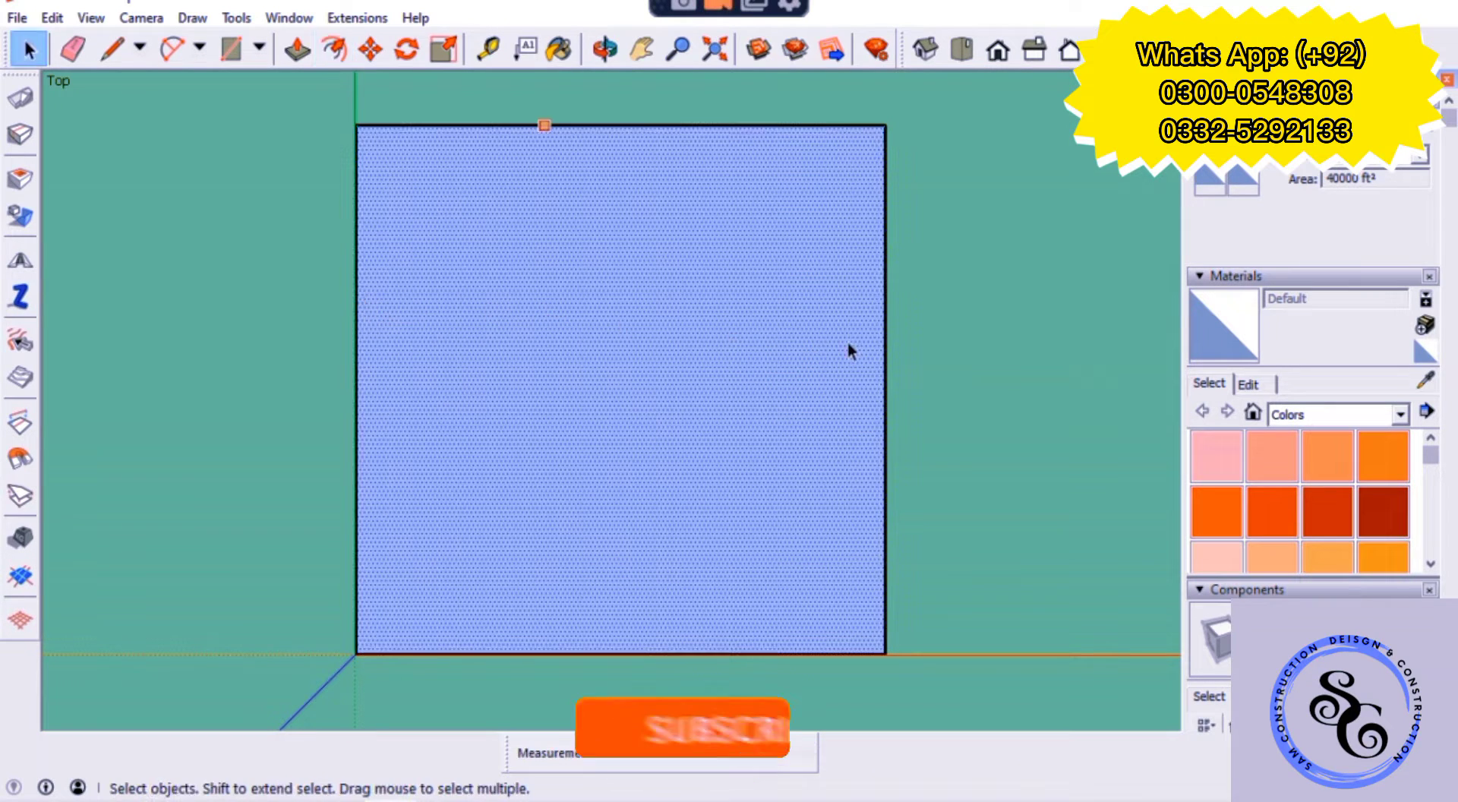
key(f)
scroll(349, 375, up, 3)
click(350, 375)
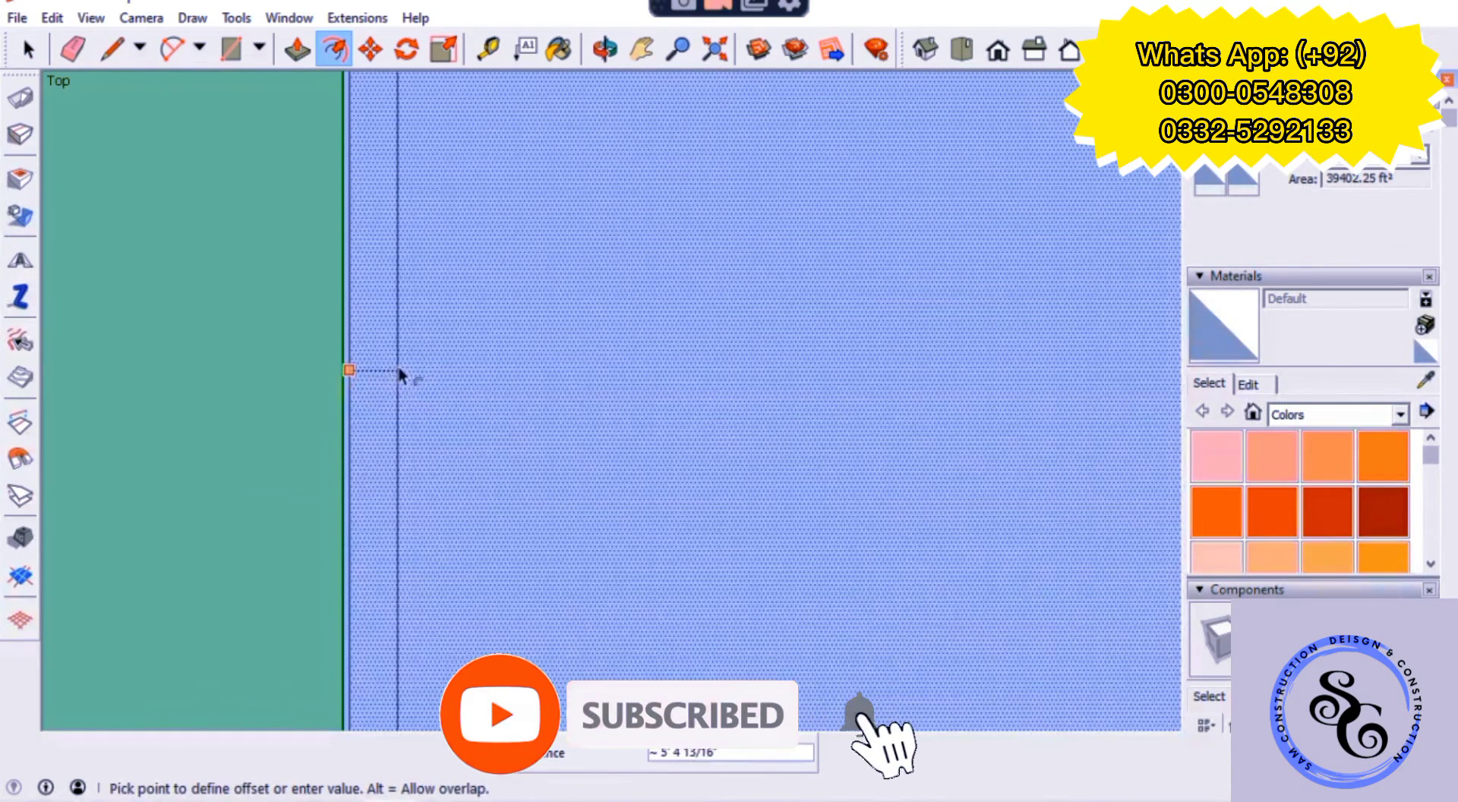
scroll(406, 368, down, 3)
text(12)
key(Return)
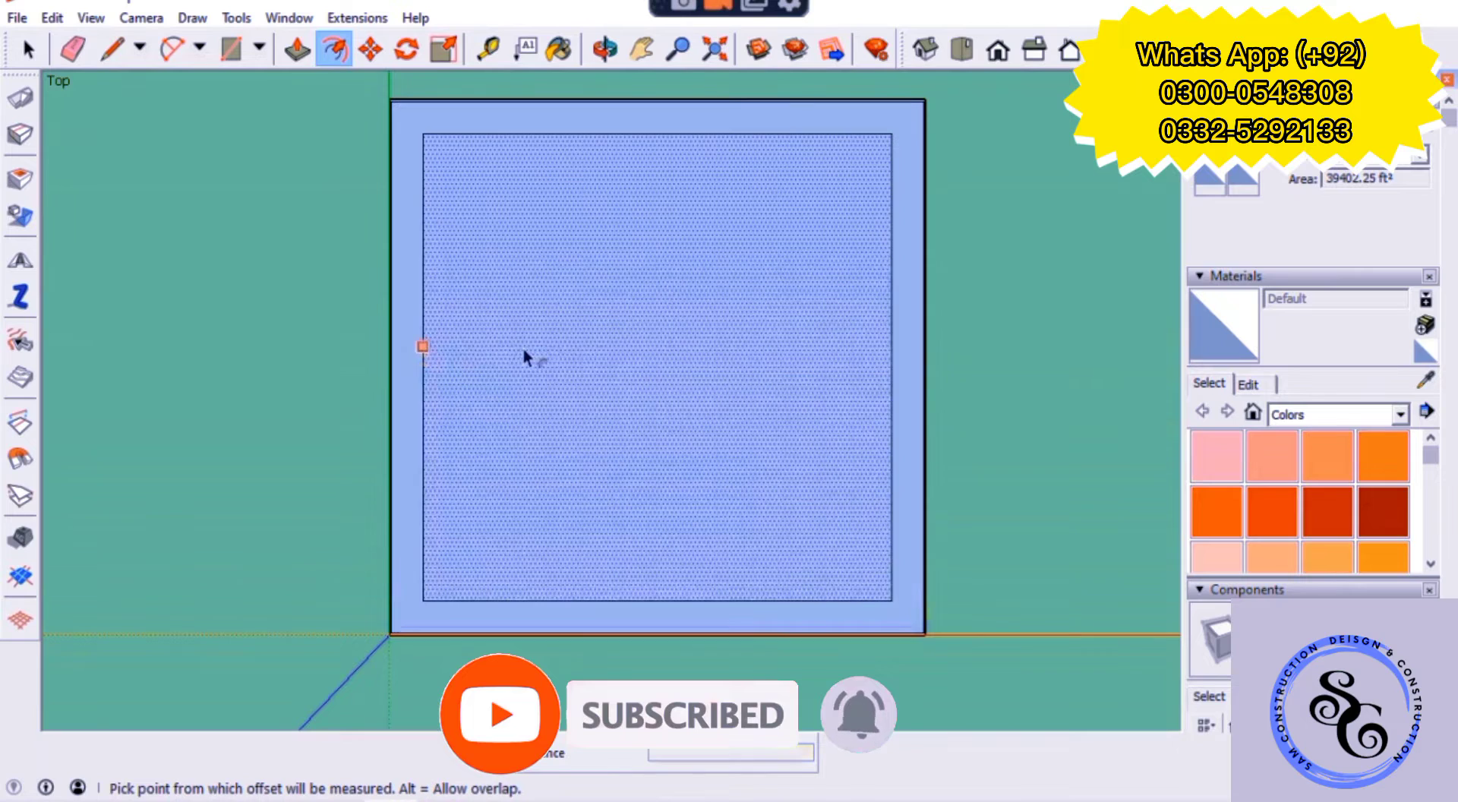
- Offset the new inner face inward again by 6'
click(430, 340)
text(6)
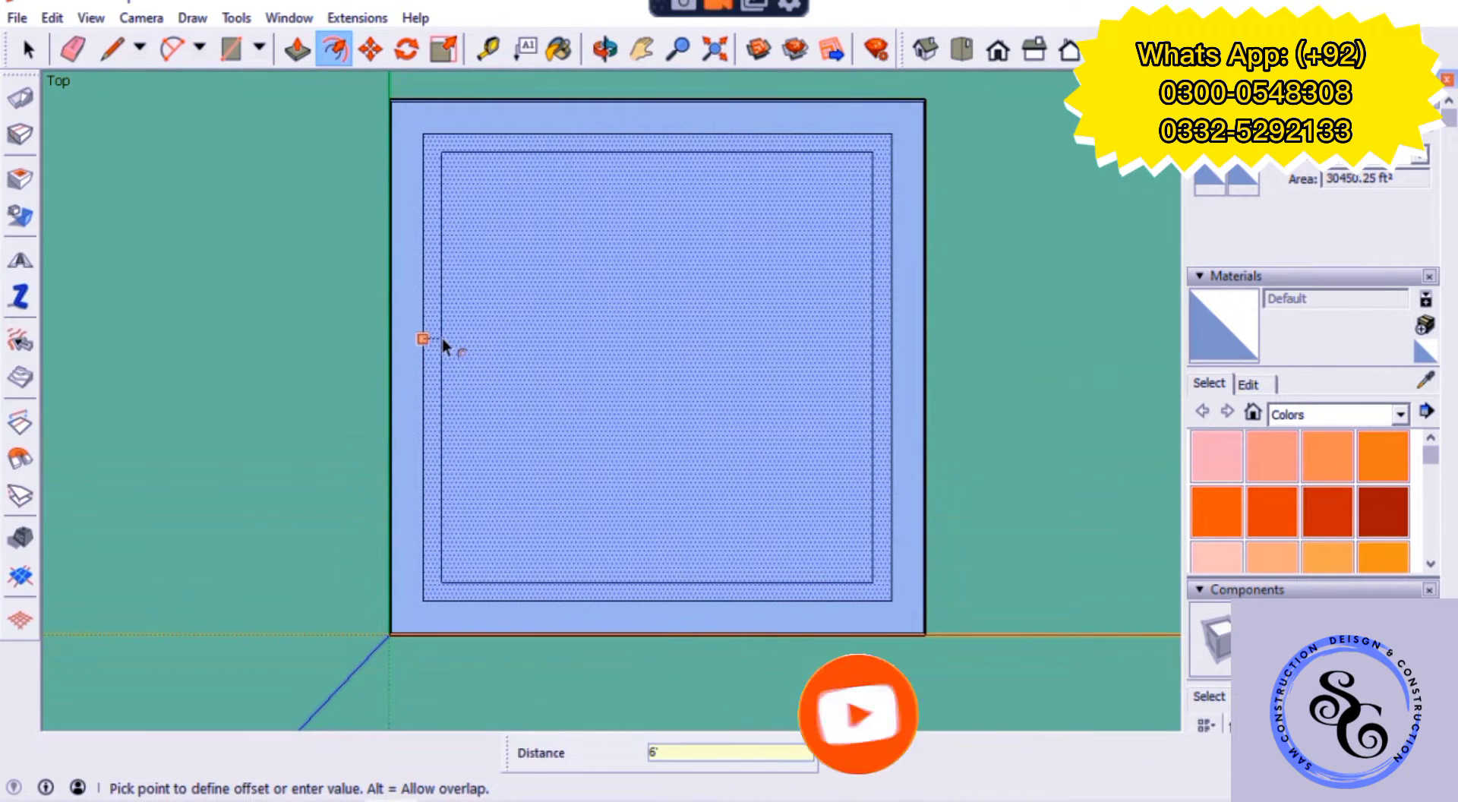
key(Return)
- Erase the four edges of the middle outline and tilt the floor into perspective
key(e)
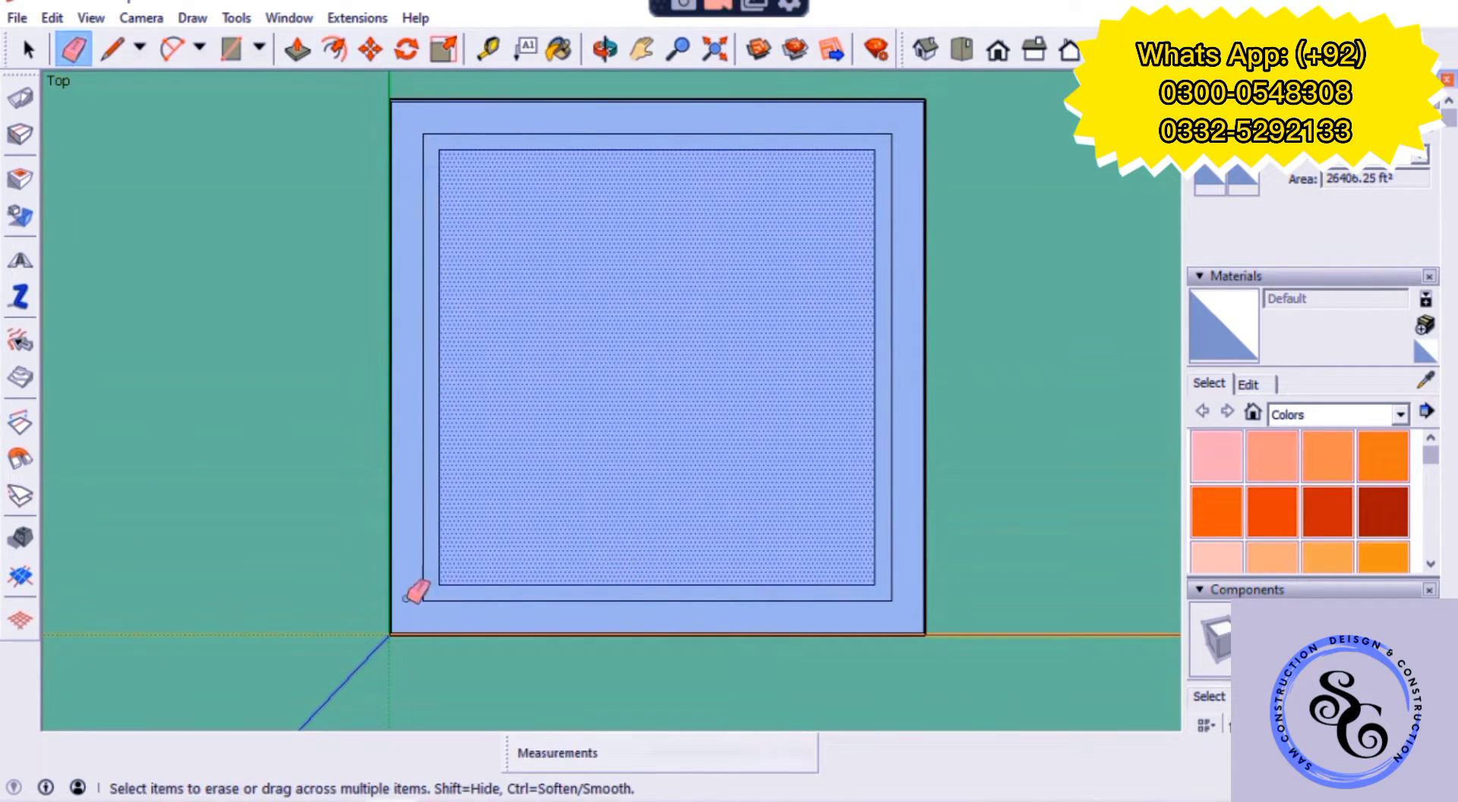
click(423, 596)
click(448, 600)
click(891, 573)
click(873, 133)
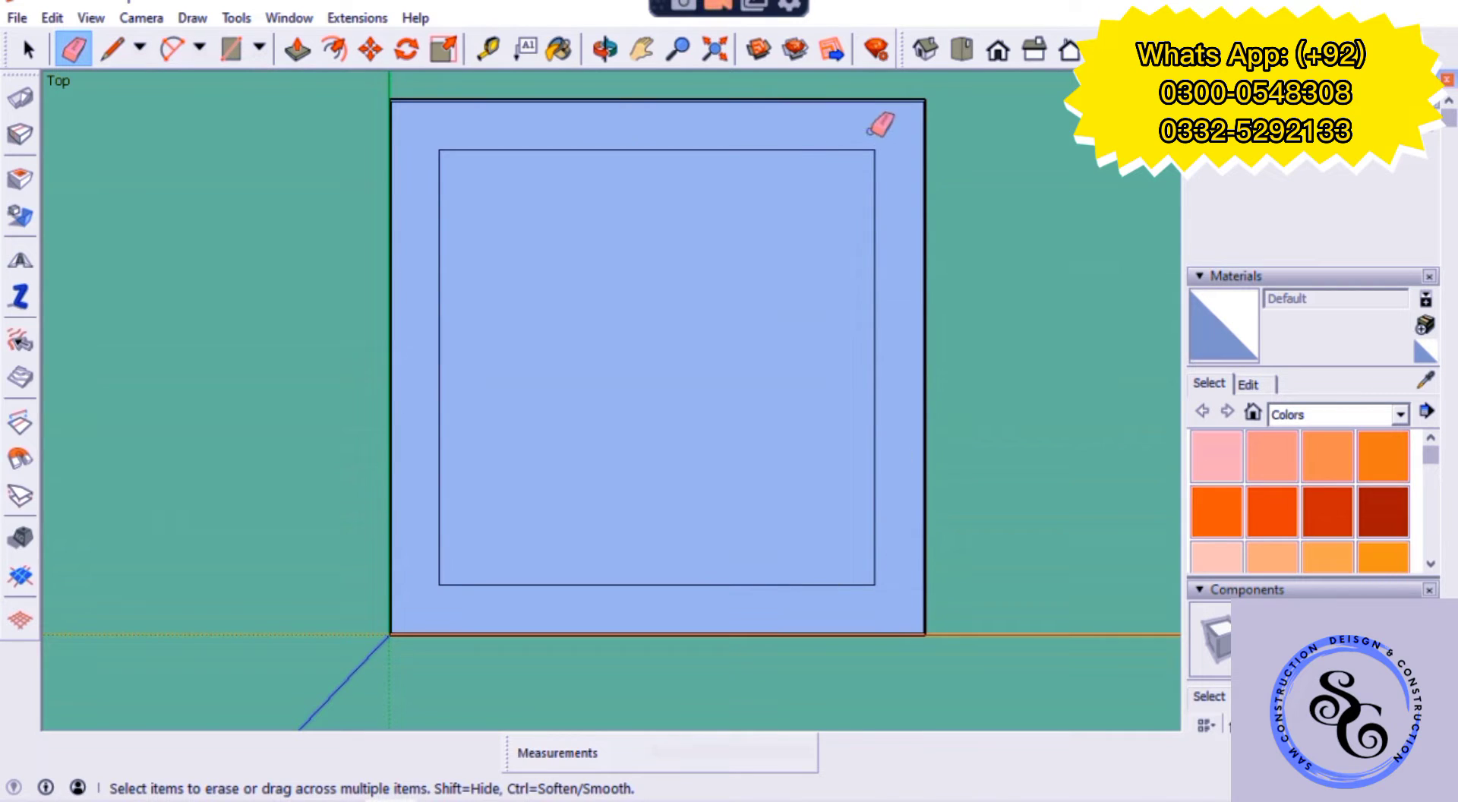
middle_drag(872, 124, 569, 531)
key(space)
mouse_move(511, 597)
middle_down()
mouse_move(501, 560)
mouse_move(853, 638)
middle_up()
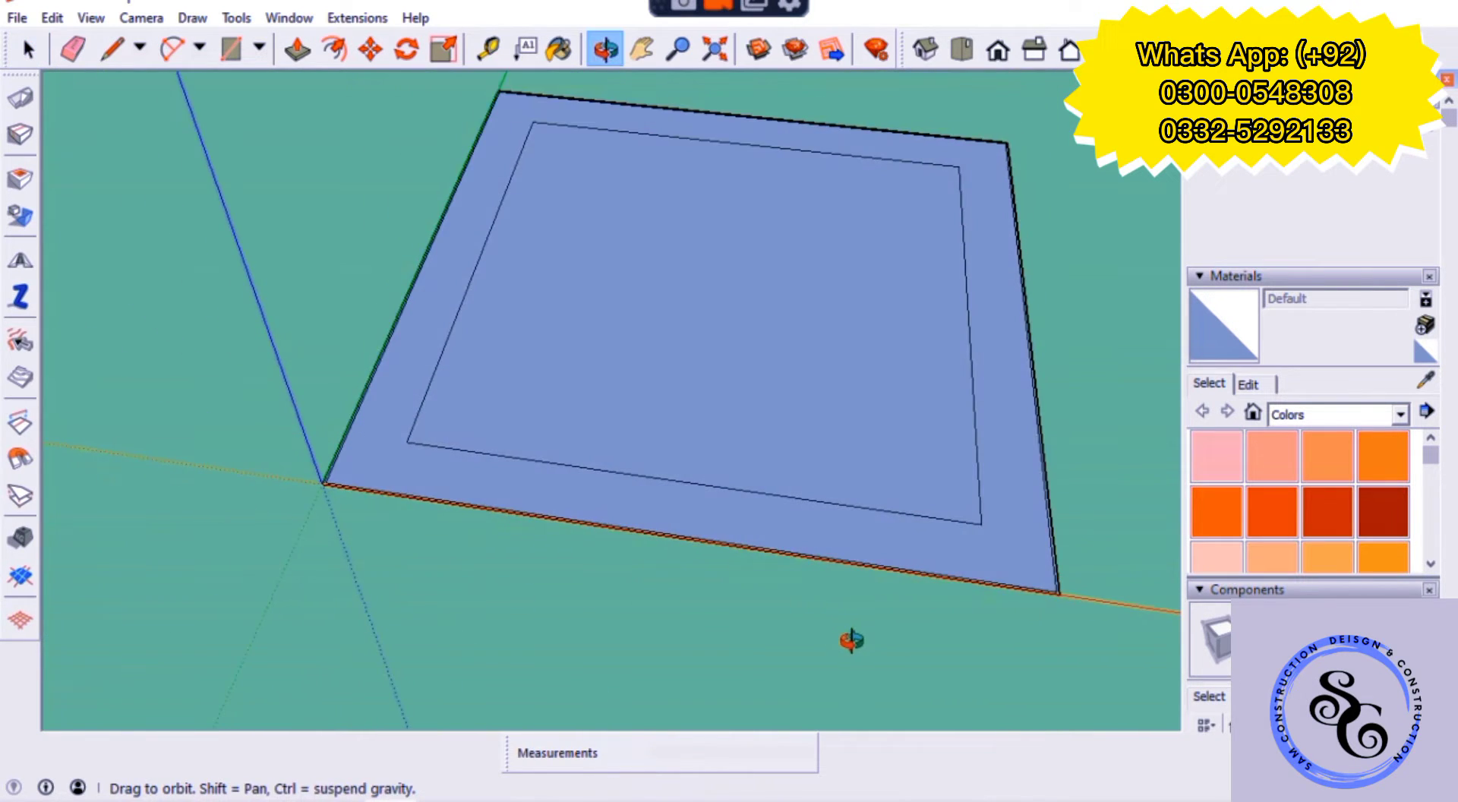
- Push/Pull the floor into a slab with the inner square a step above the border strip
scroll(813, 570, up, 5)
key(p)
click(715, 499)
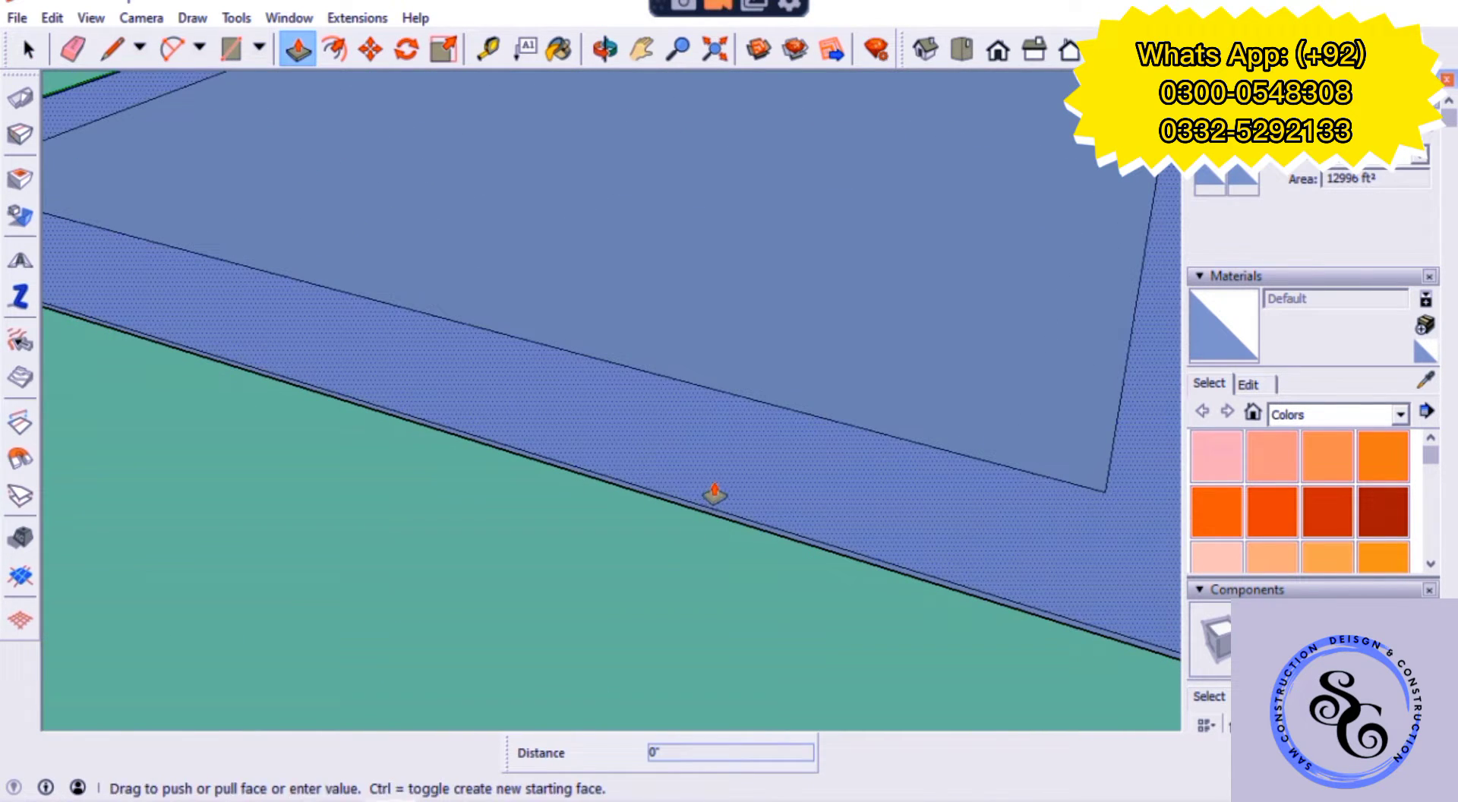
scroll(715, 472, down, 5)
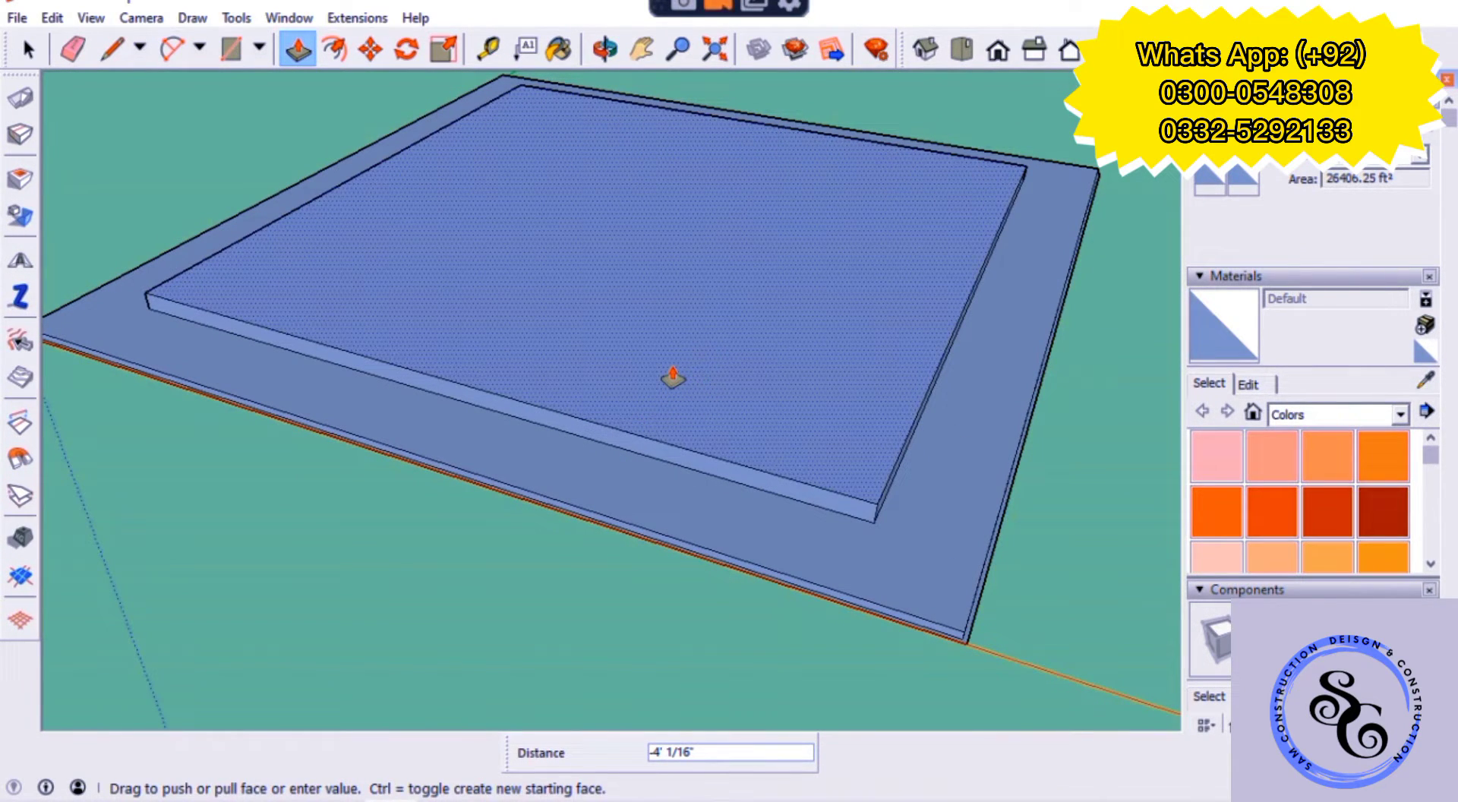
key(Return)
- Return to a top view and start a guide measurement from the inner left edge
key(space)
scroll(536, 414, down, 2)
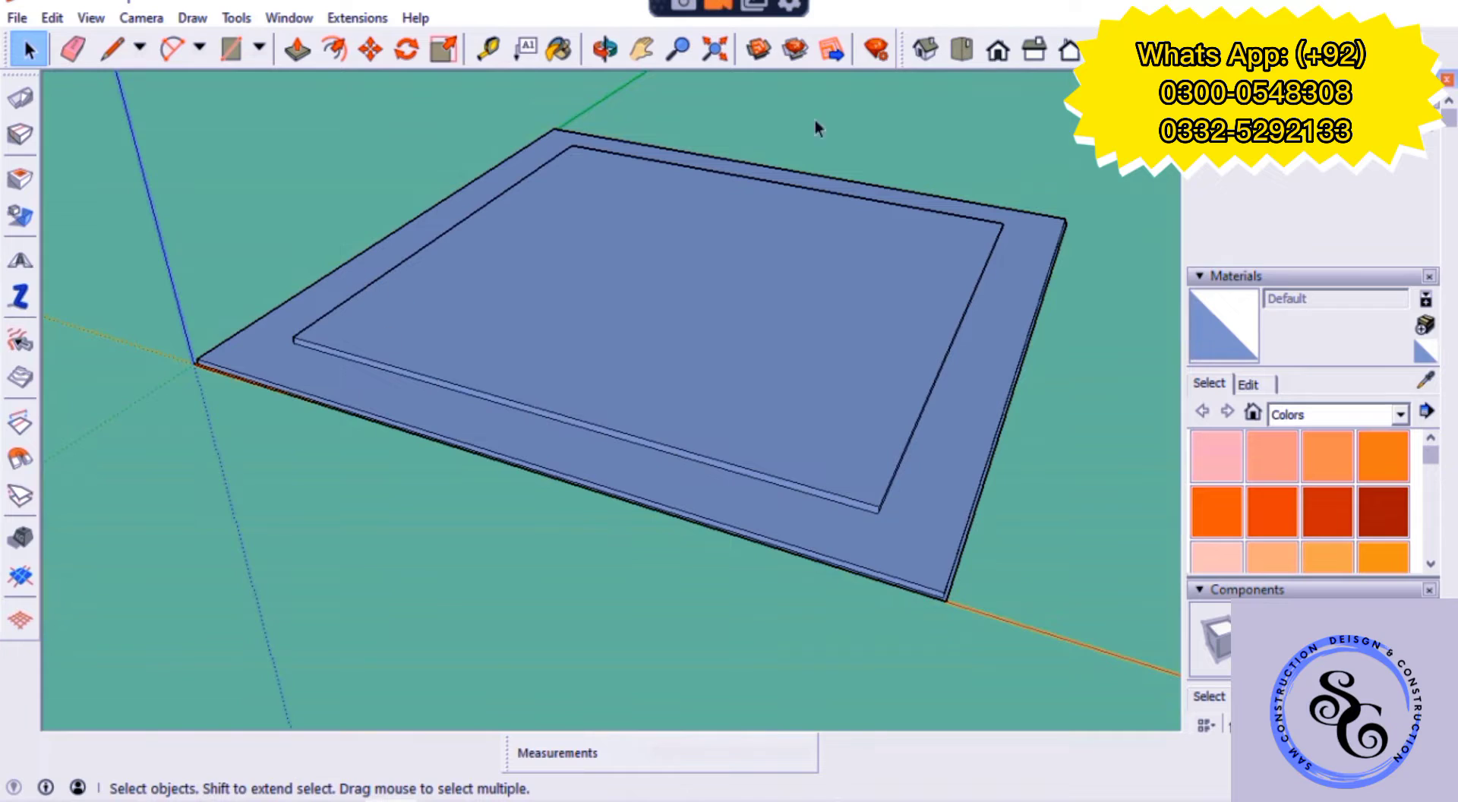
key(F2)
key(t)
click(345, 610)
text(3)
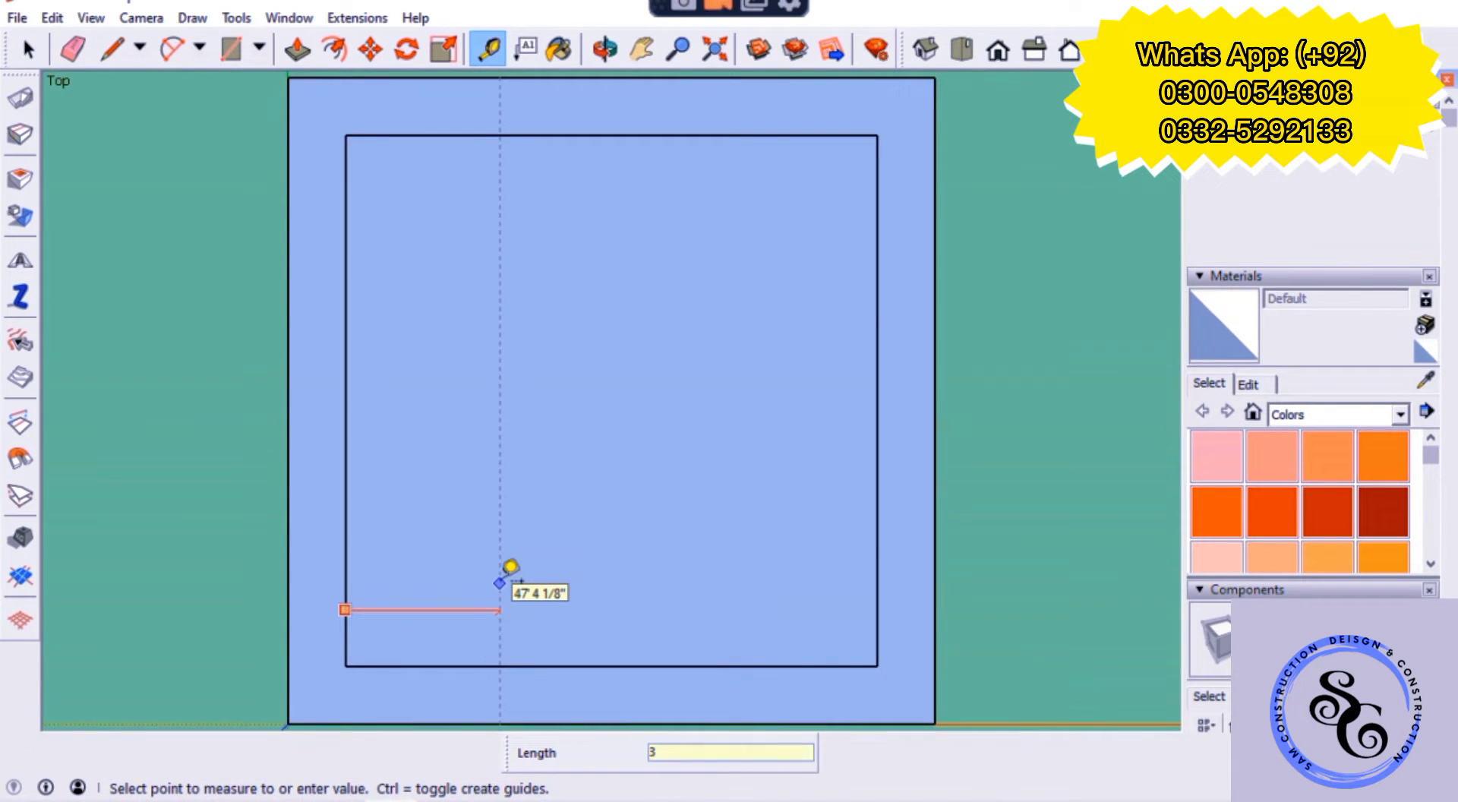
- Place guides 30' in from the inner left and bottom edges
text(0')
key(Return)
click(476, 666)
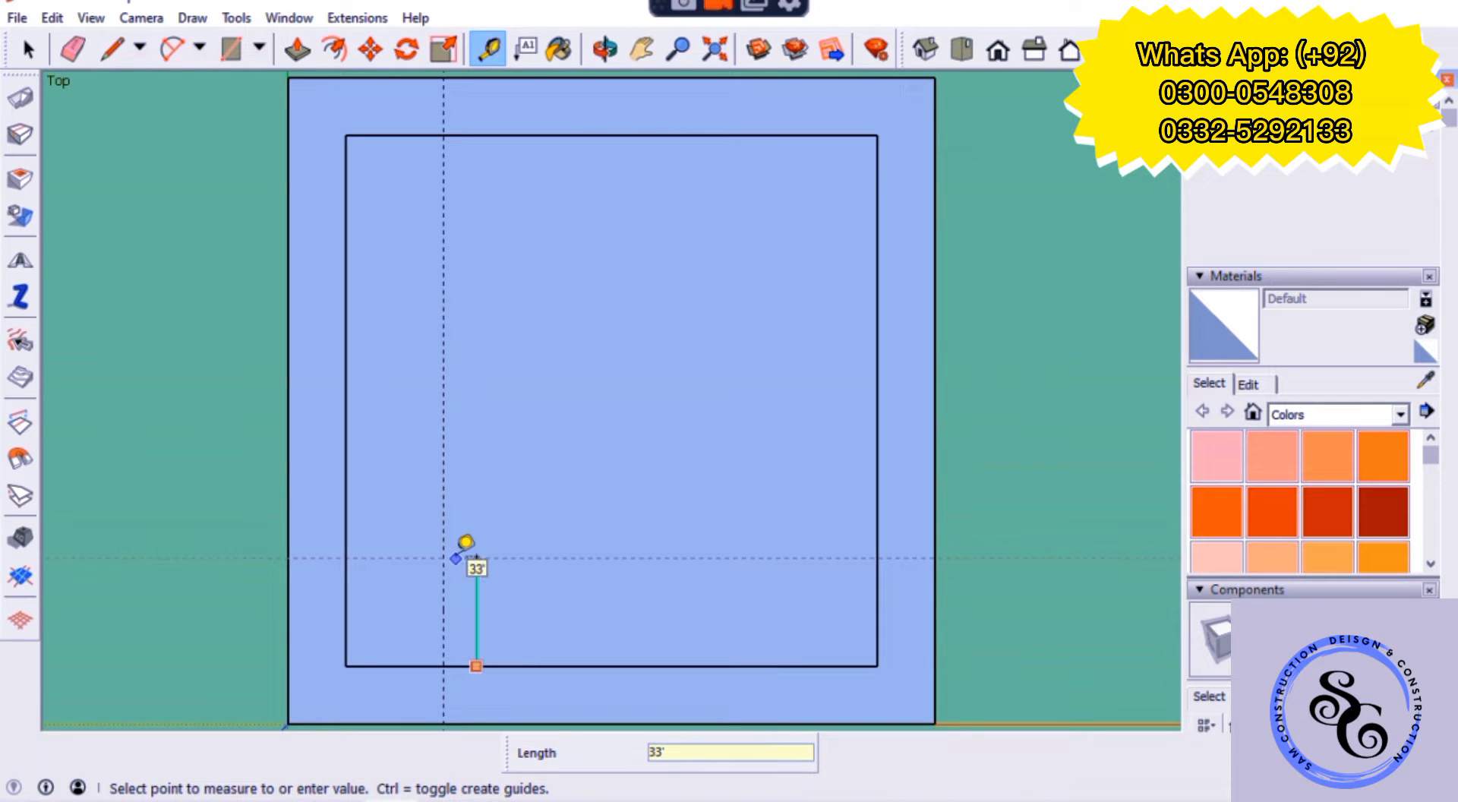
text(30')
key(Return)
- Draw a 30' by 30' rectangle at the guides' crossing
key(r)
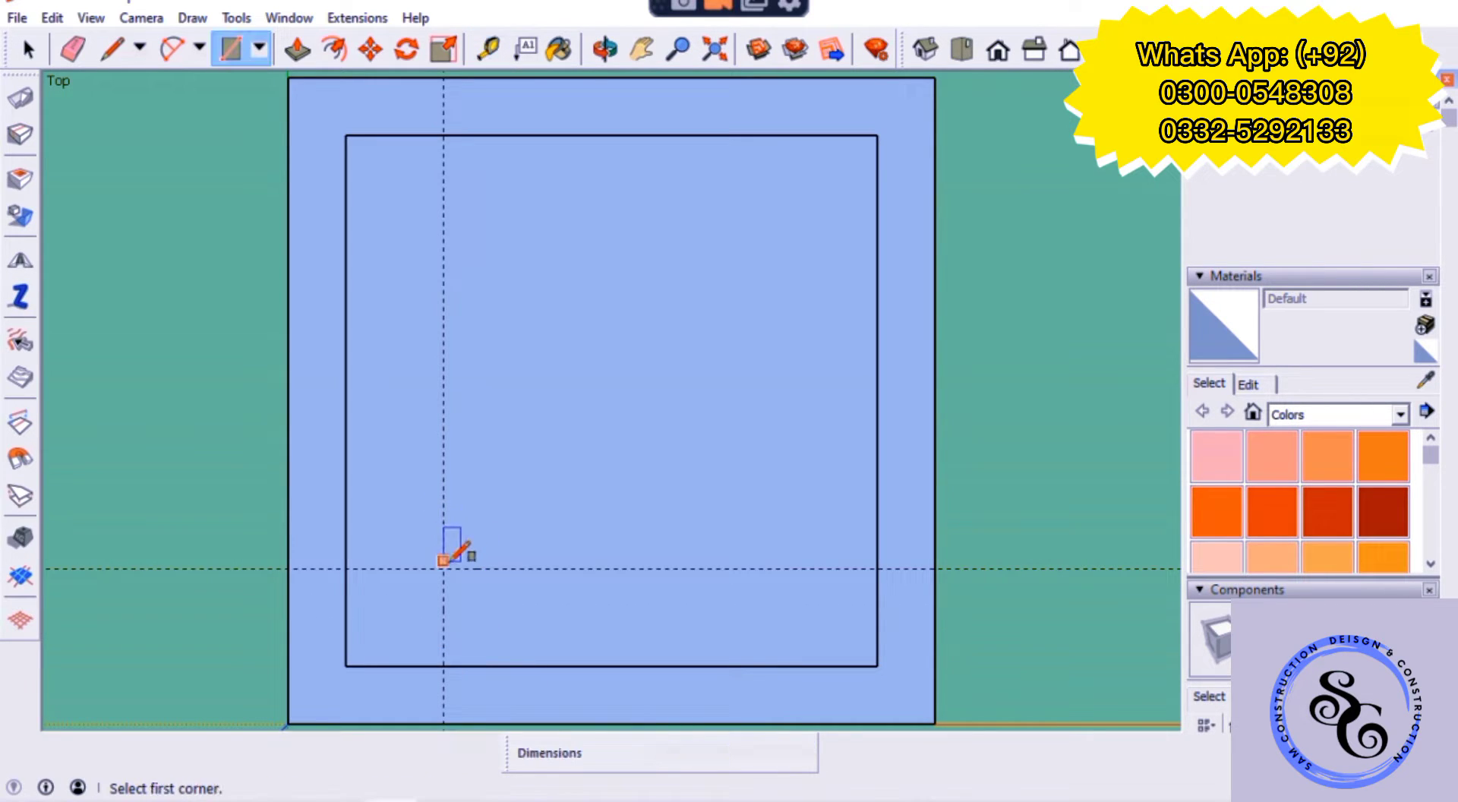
click(443, 568)
text(30',30')
key(Return)
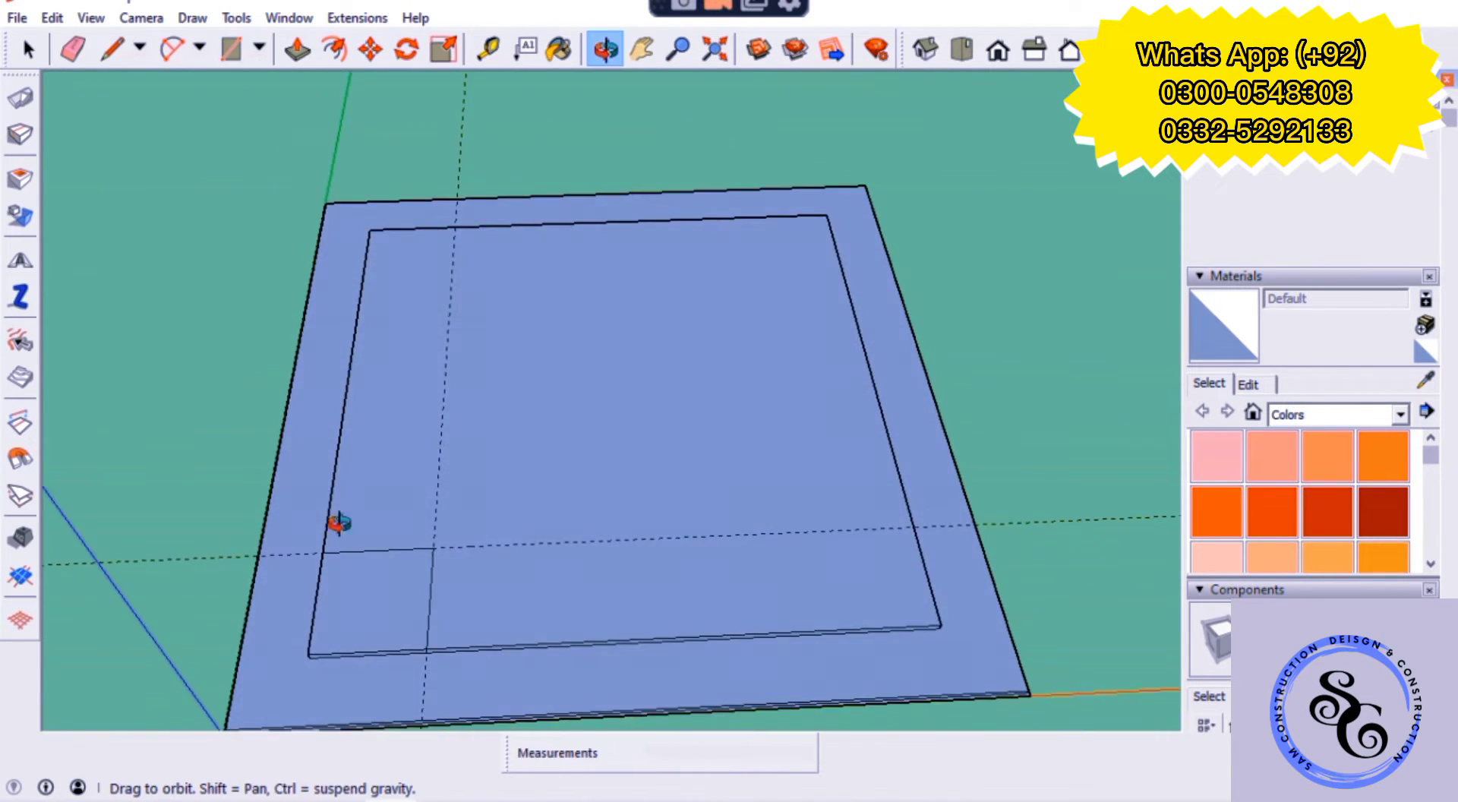
- Push the corner square down to border level and erase its leftover edges
middle_drag(347, 490, 334, 640)
key(p)
click(328, 617)
key(e)
click(331, 596)
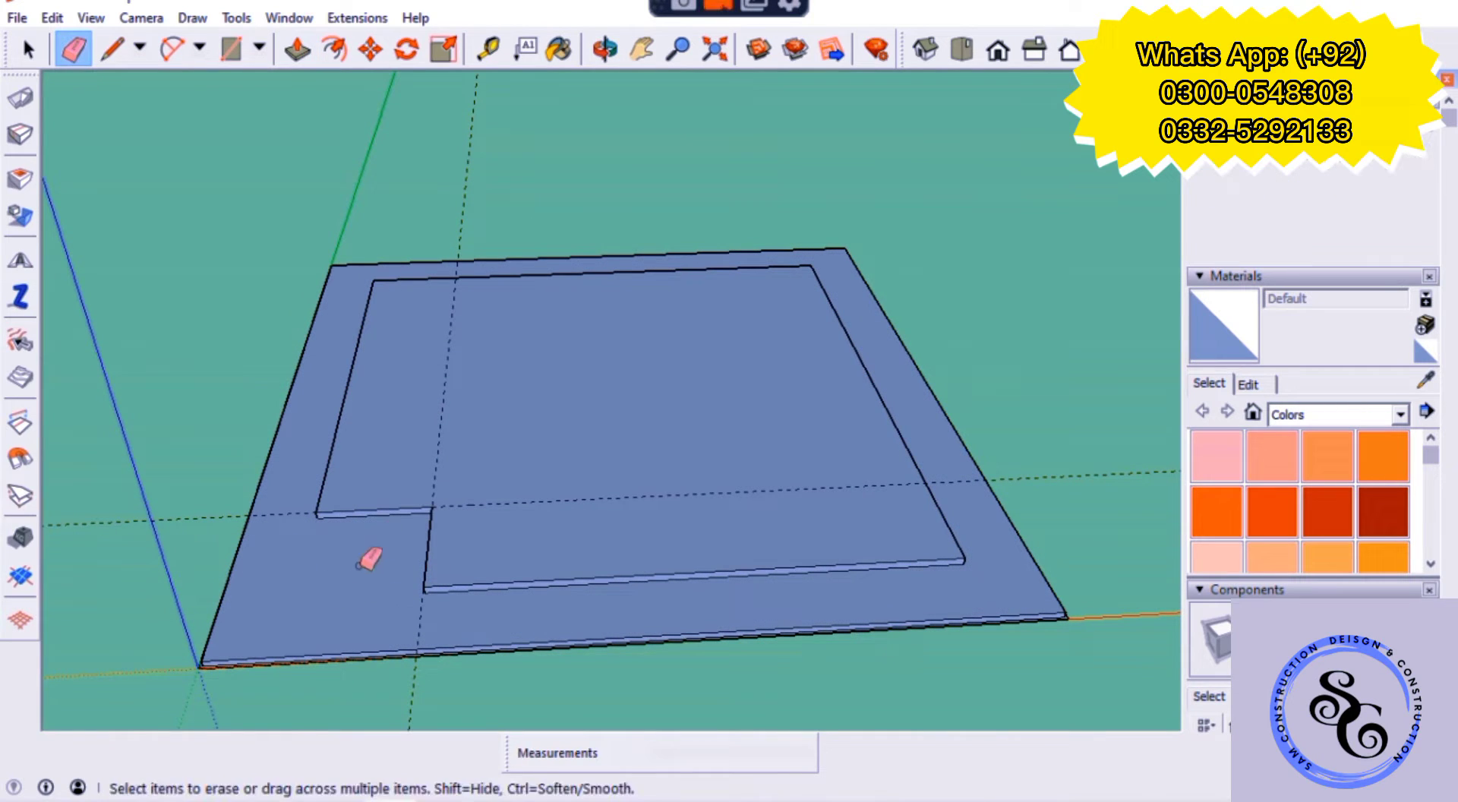
key(F2)
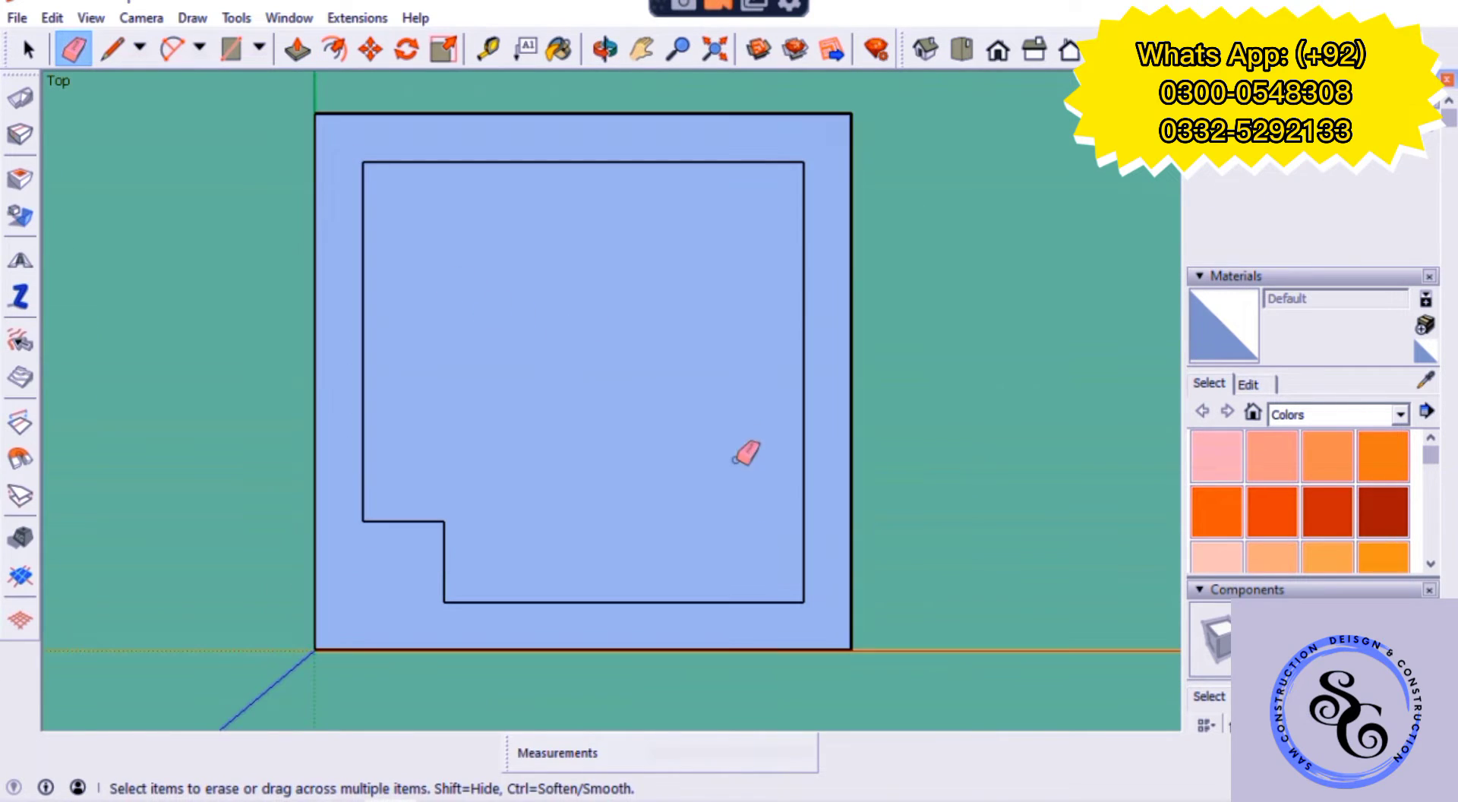
mouse_move(780, 454)
middle_down()
mouse_move(495, 330)
mouse_move(536, 397)
mouse_move(752, 492)
middle_up()
- Return to a top view and begin a guide measurement from the notch edge
key(F2)
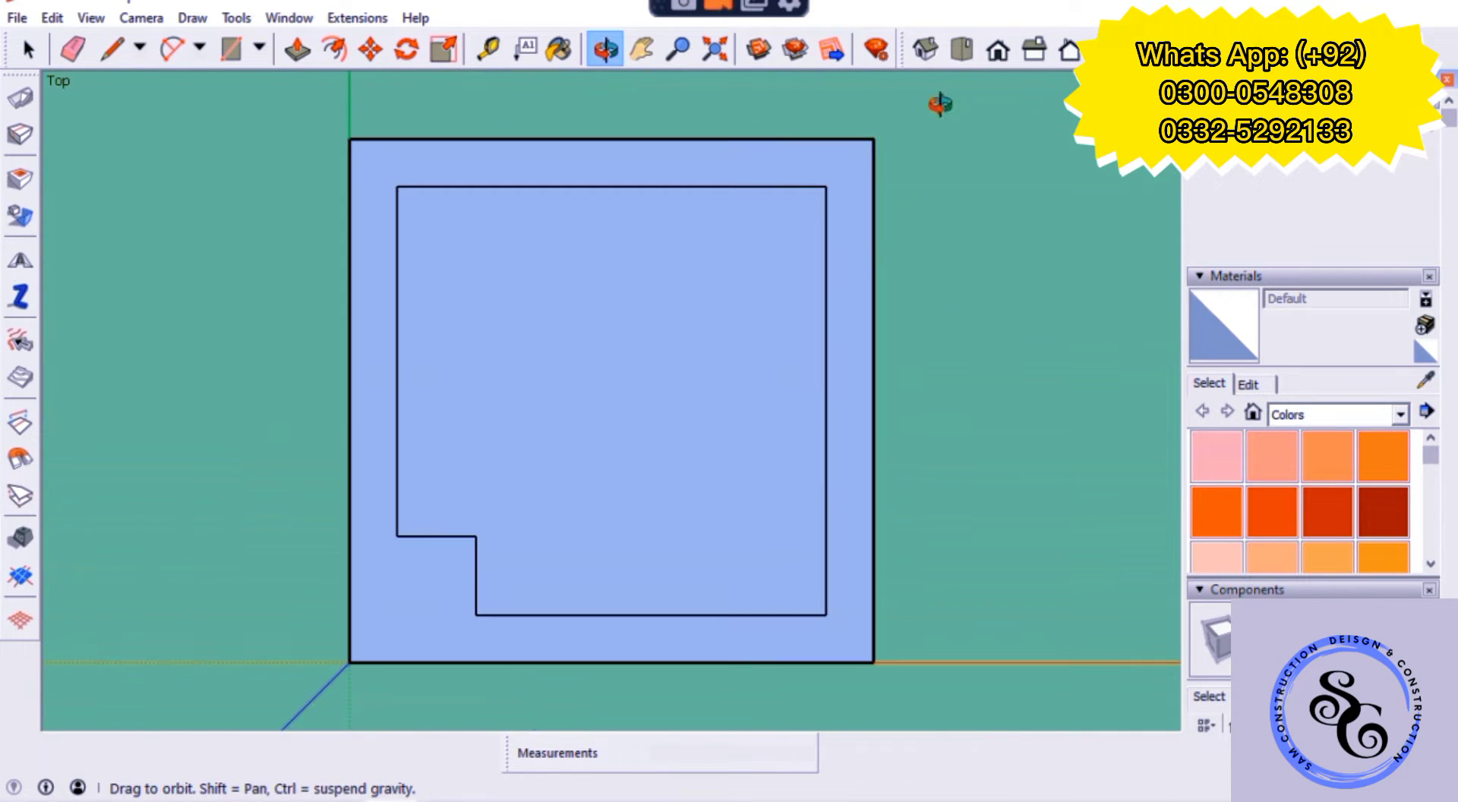
key(t)
click(449, 536)
scroll(456, 650, up, 1)
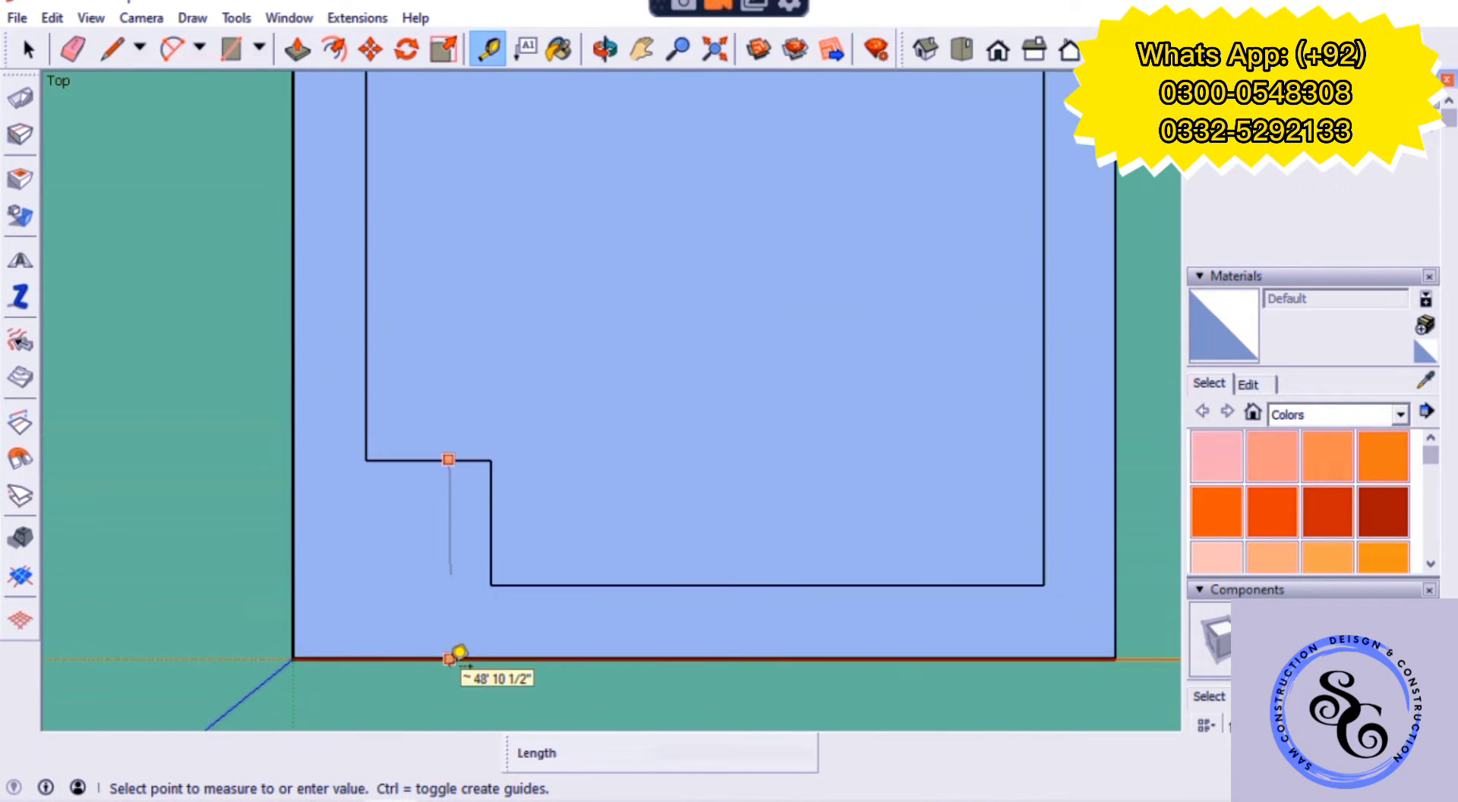
scroll(458, 651, up, 2)
scroll(460, 647, down, 2)
scroll(339, 683, down, 3)
key(Escape)
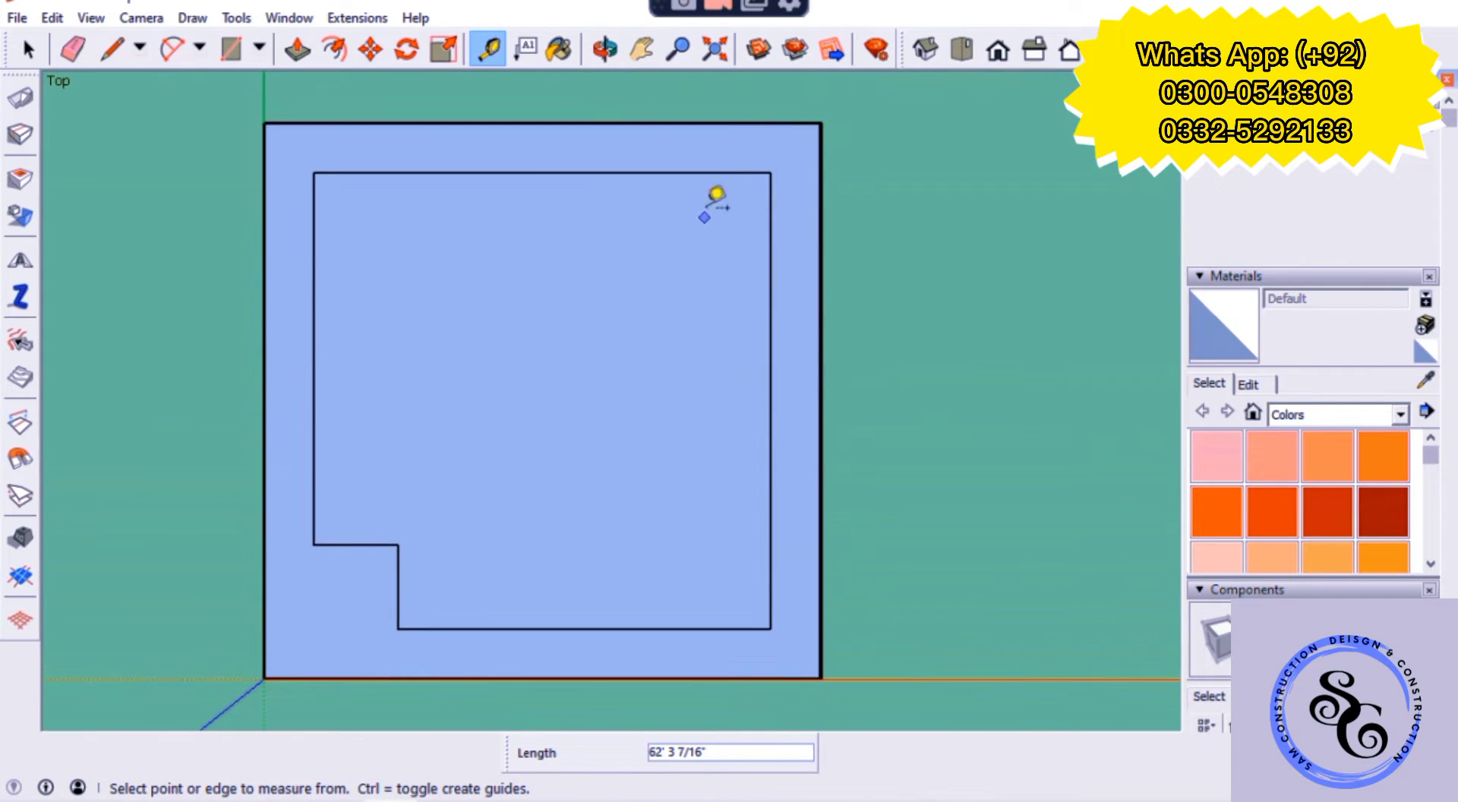
- Place a horizontal guide from the top edge and a vertical guide from the right edge
click(741, 122)
text(48')
key(Return)
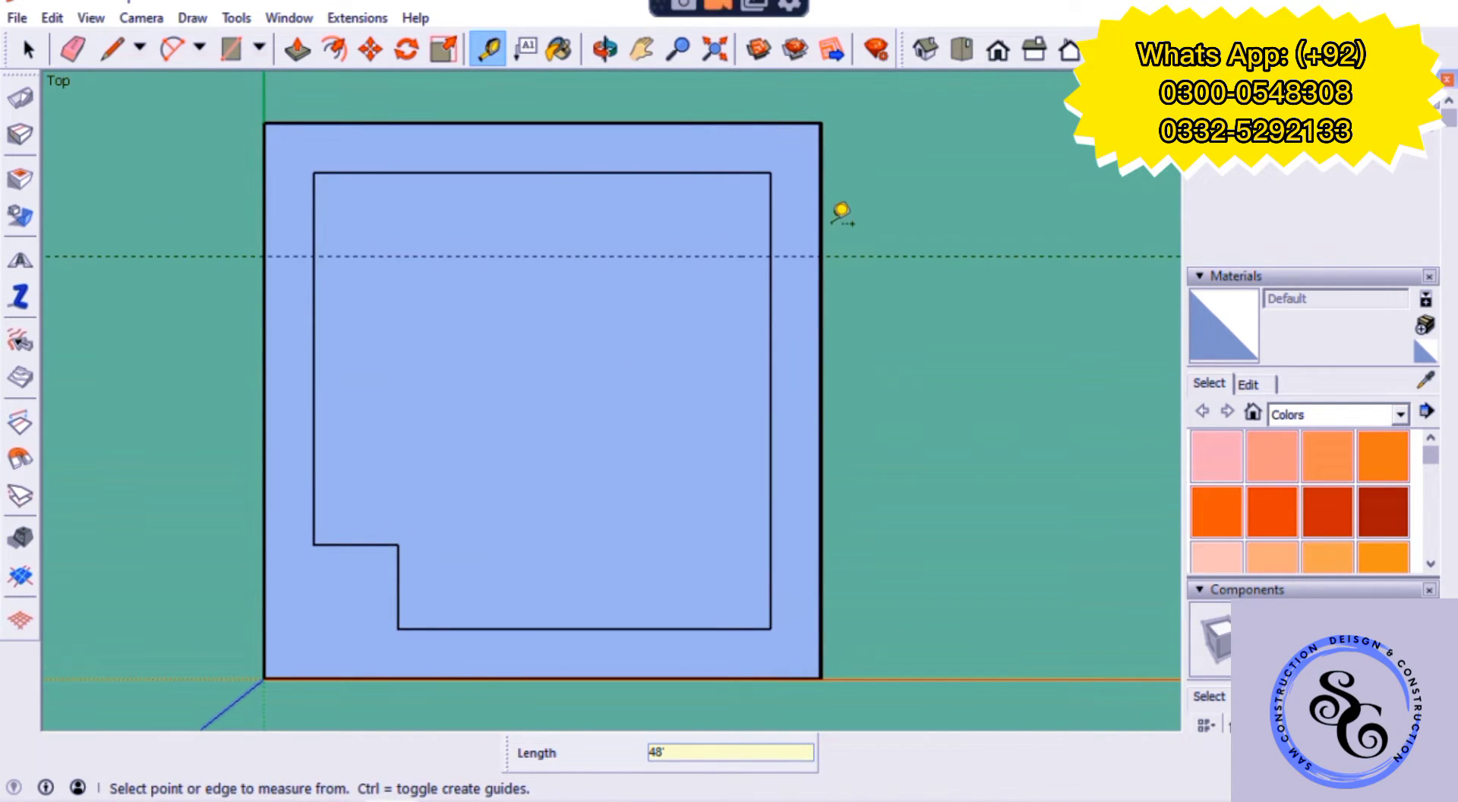
click(821, 216)
click(671, 227)
click(312, 476)
text(10)
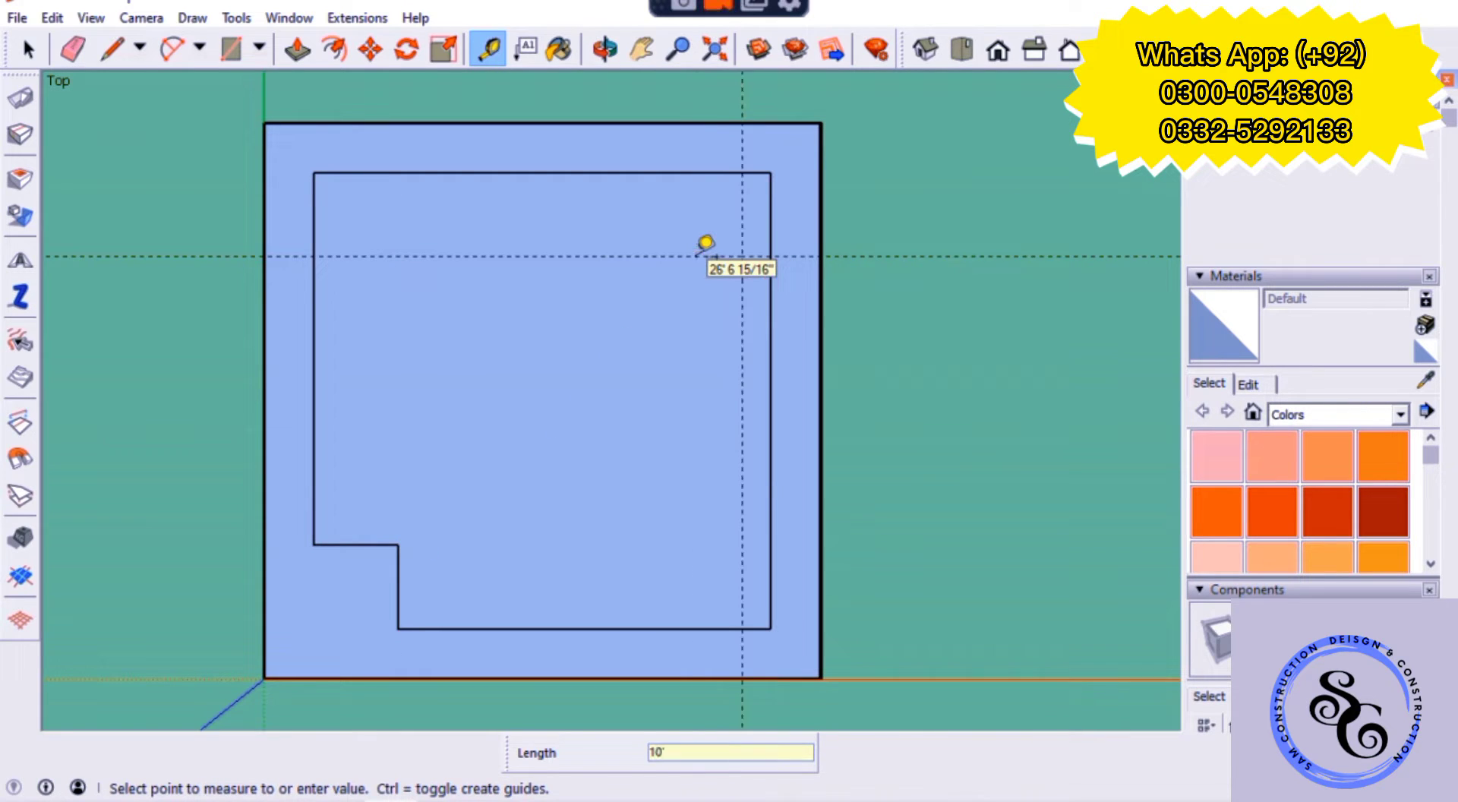
key(Return)
- Add a second vertical guide beside the first near the inner block's top-right corner
scroll(752, 171, up, 2)
key(l)
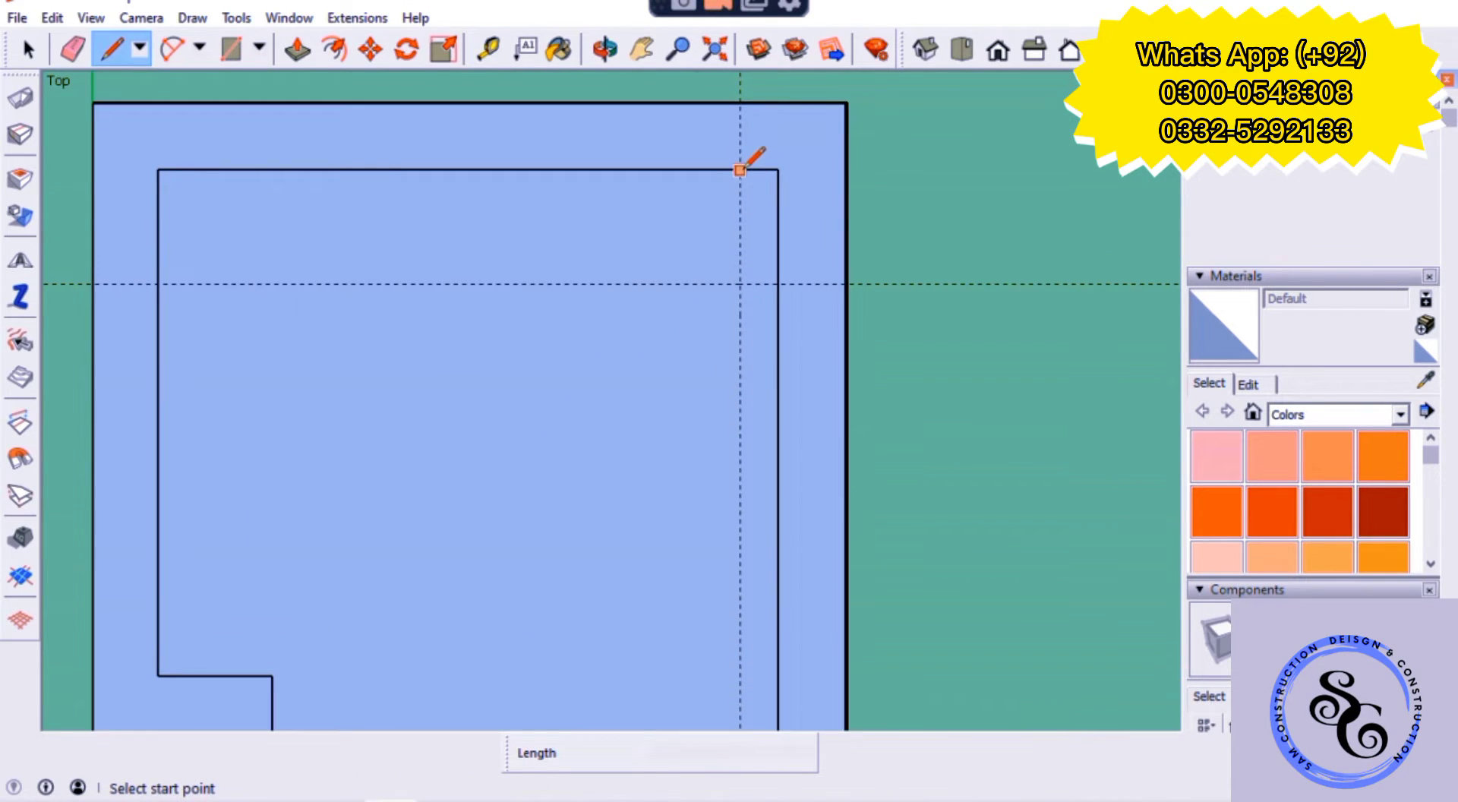
click(740, 170)
key(Escape)
key(t)
click(740, 254)
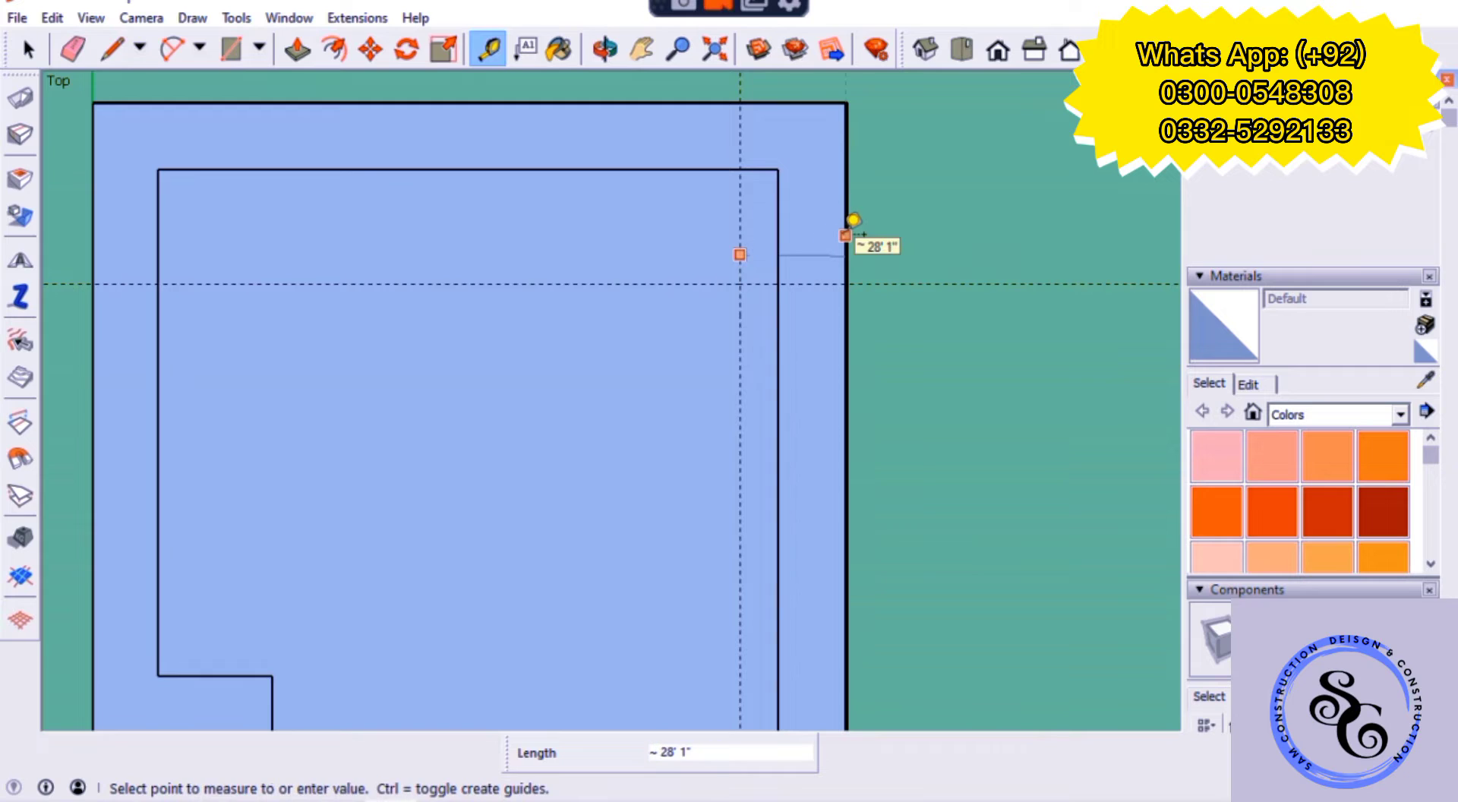
key(Escape)
click(740, 231)
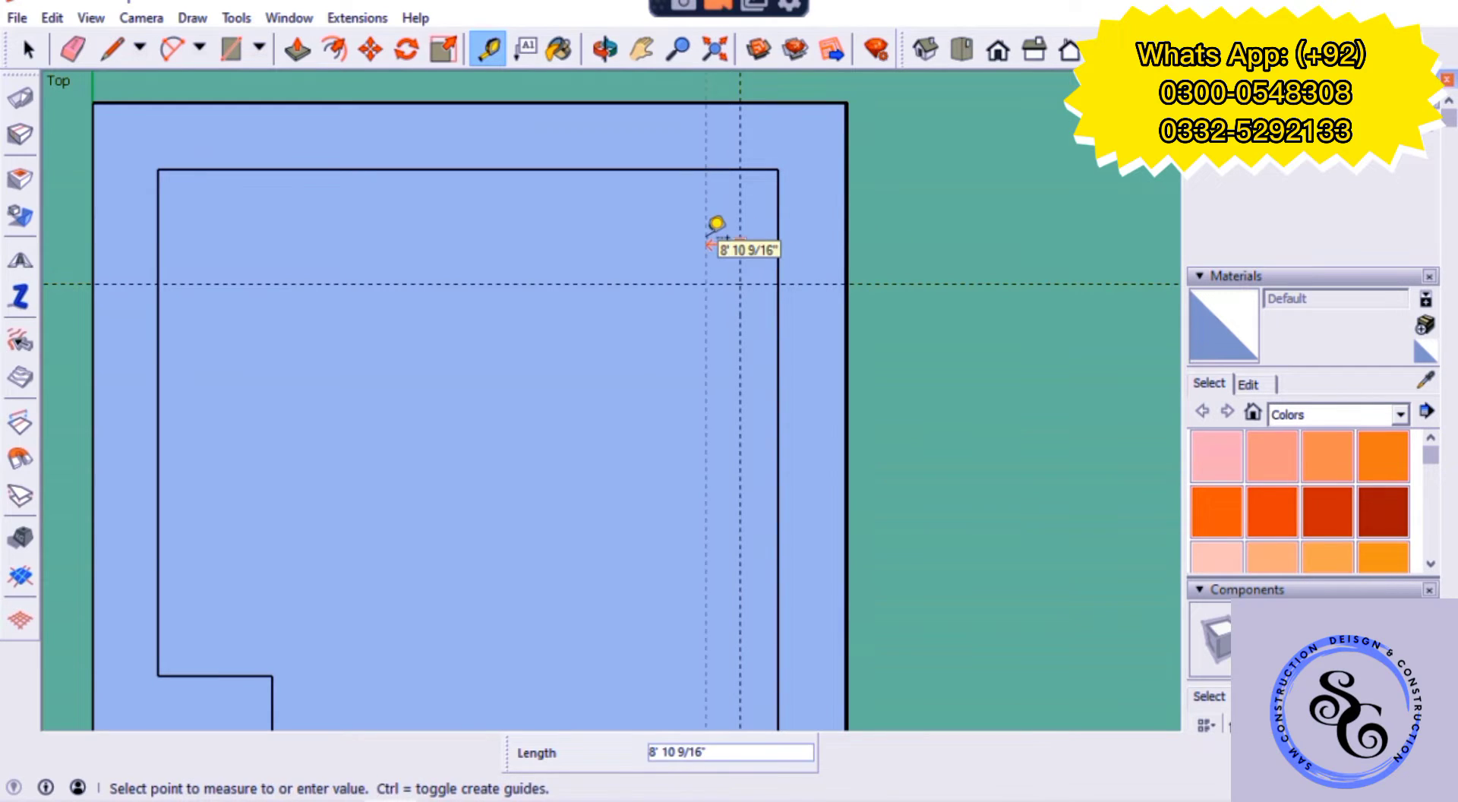
click(719, 228)
scroll(716, 224, up, 2)
key(l)
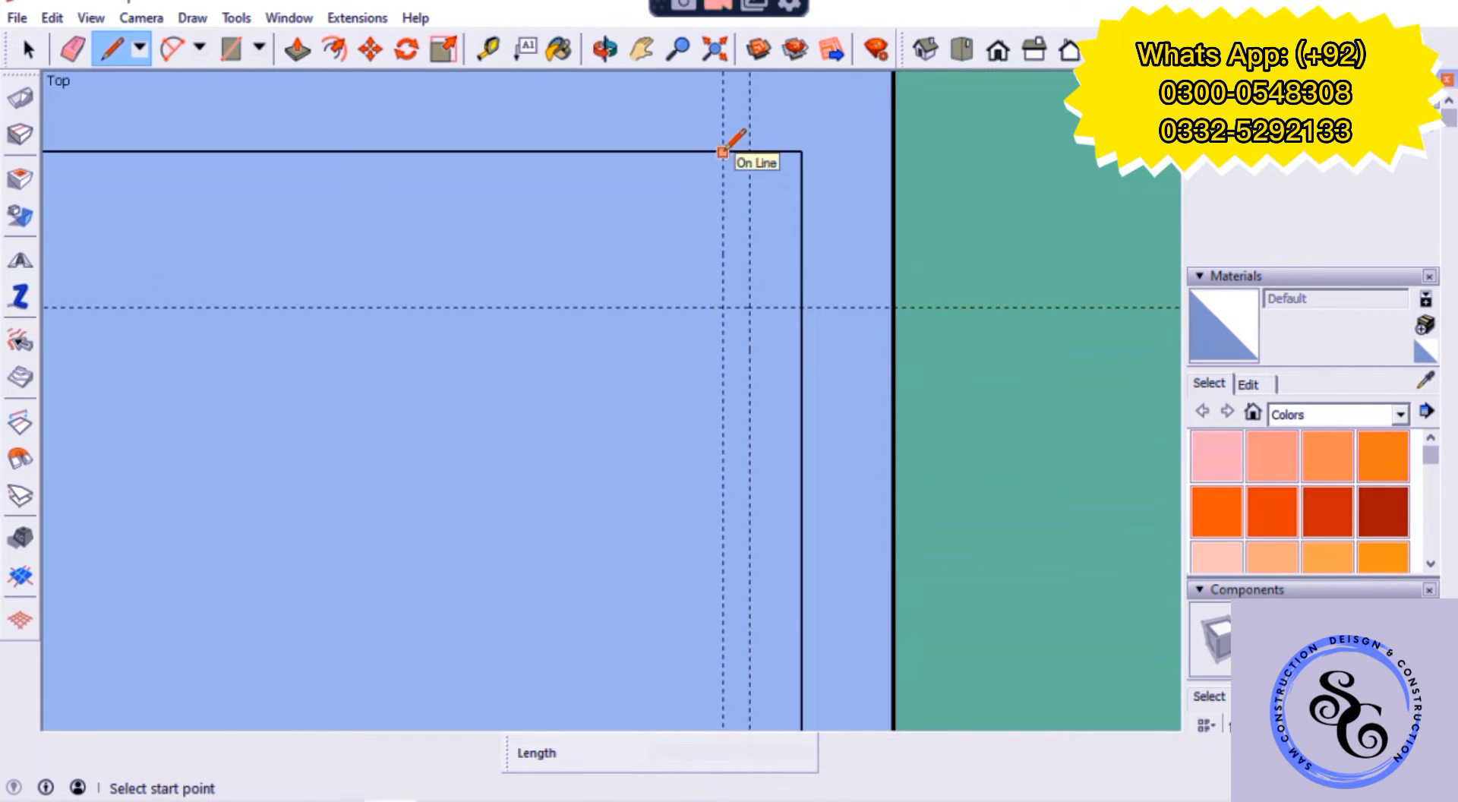
click(723, 152)
key(Escape)
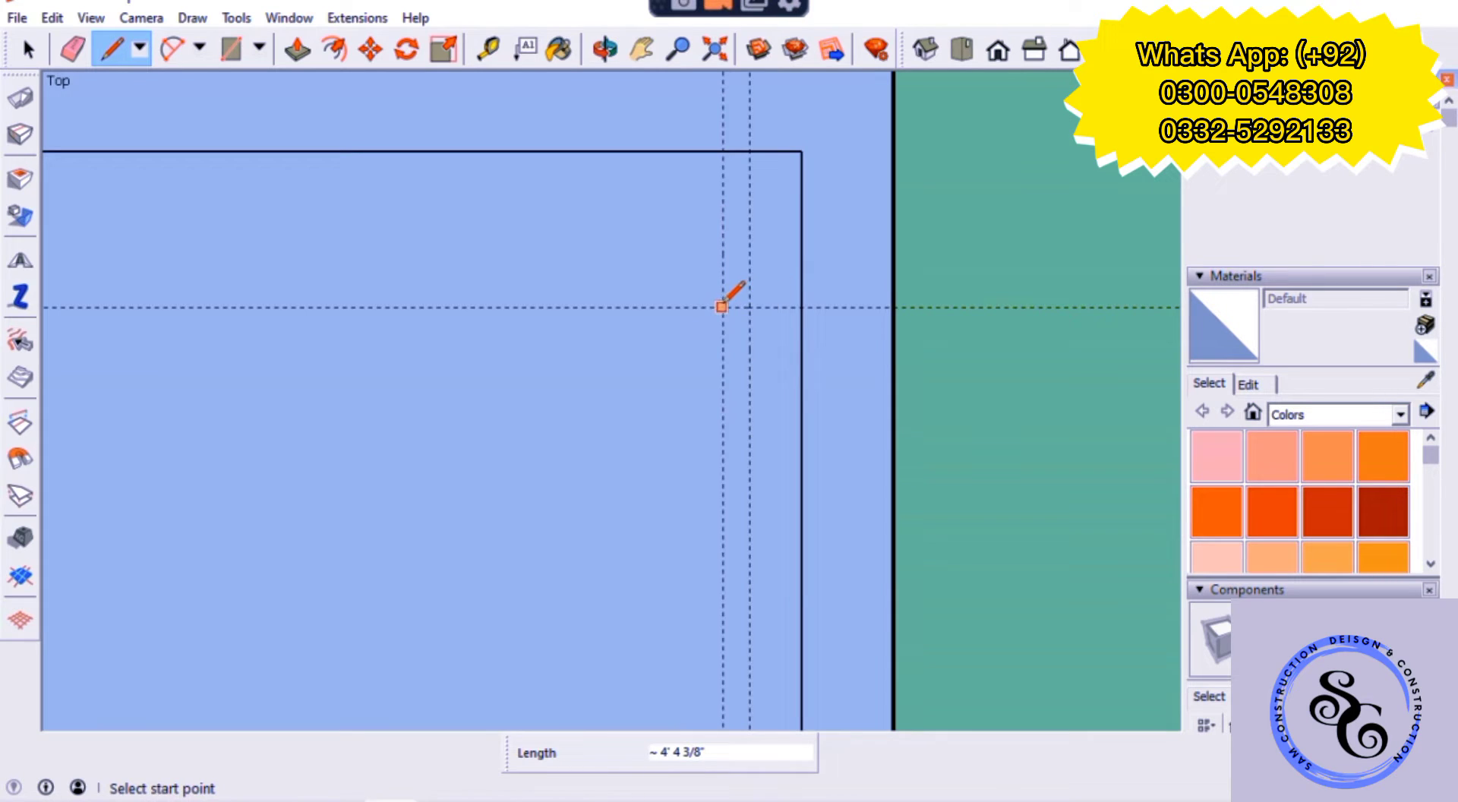
- Tilt to perspective and place 15 ft and 30 ft guides off the inner slab edges
key(r)
mouse_move(723, 306)
middle_down()
mouse_move(759, 374)
mouse_move(699, 283)
mouse_move(771, 303)
mouse_move(861, 447)
middle_up()
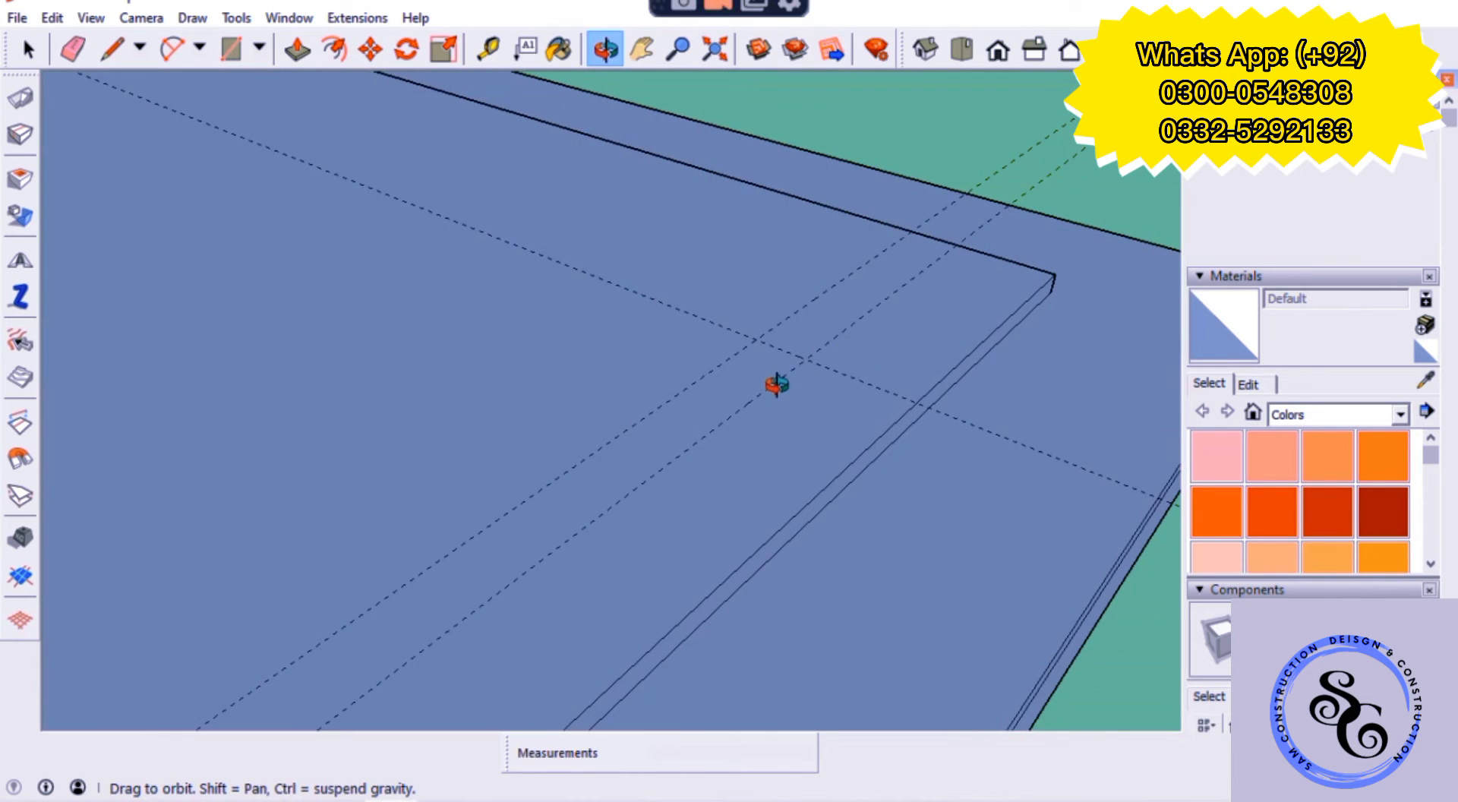
middle_drag(776, 385, 797, 352)
key(t)
click(930, 367)
text(15)
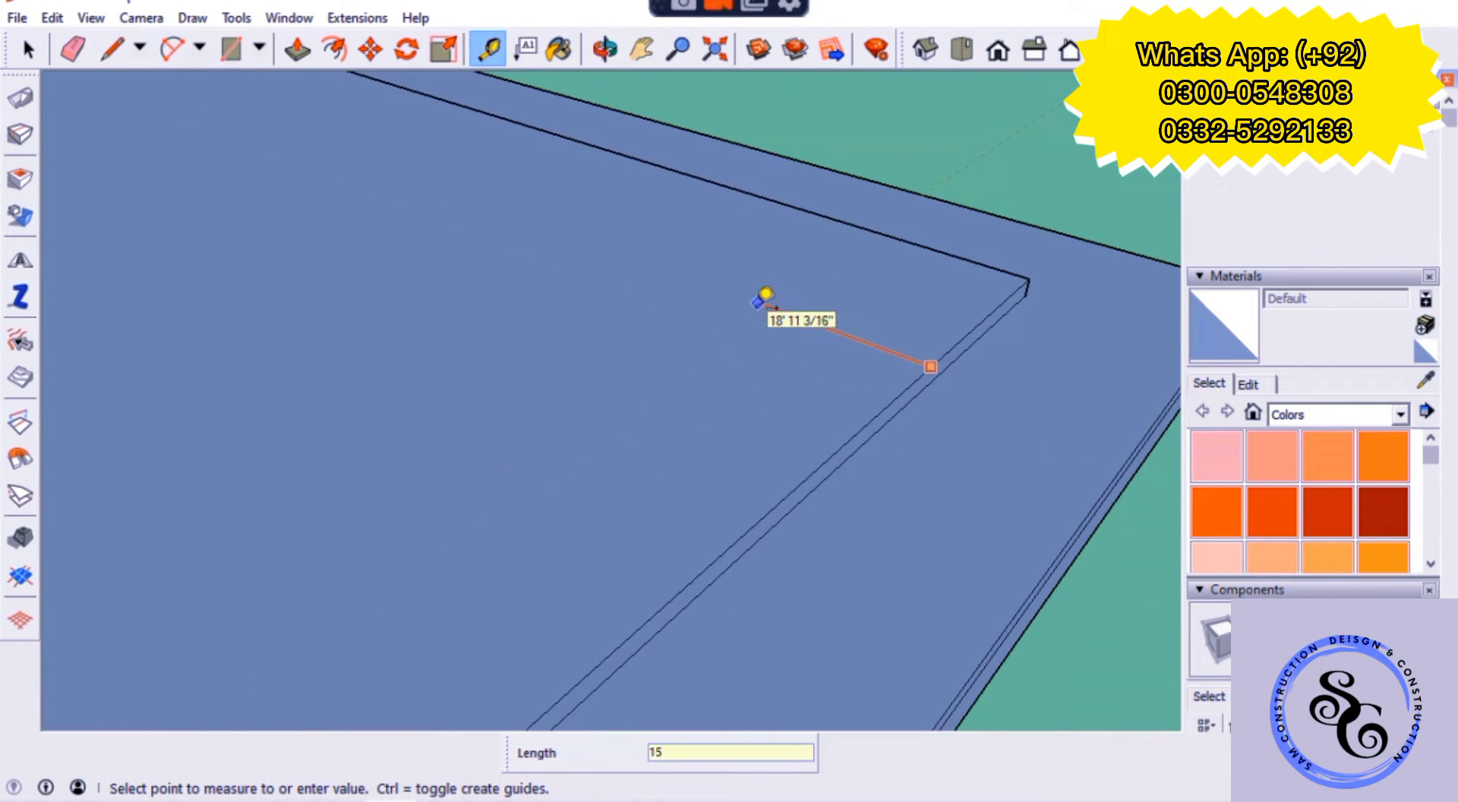
key(Return)
click(979, 264)
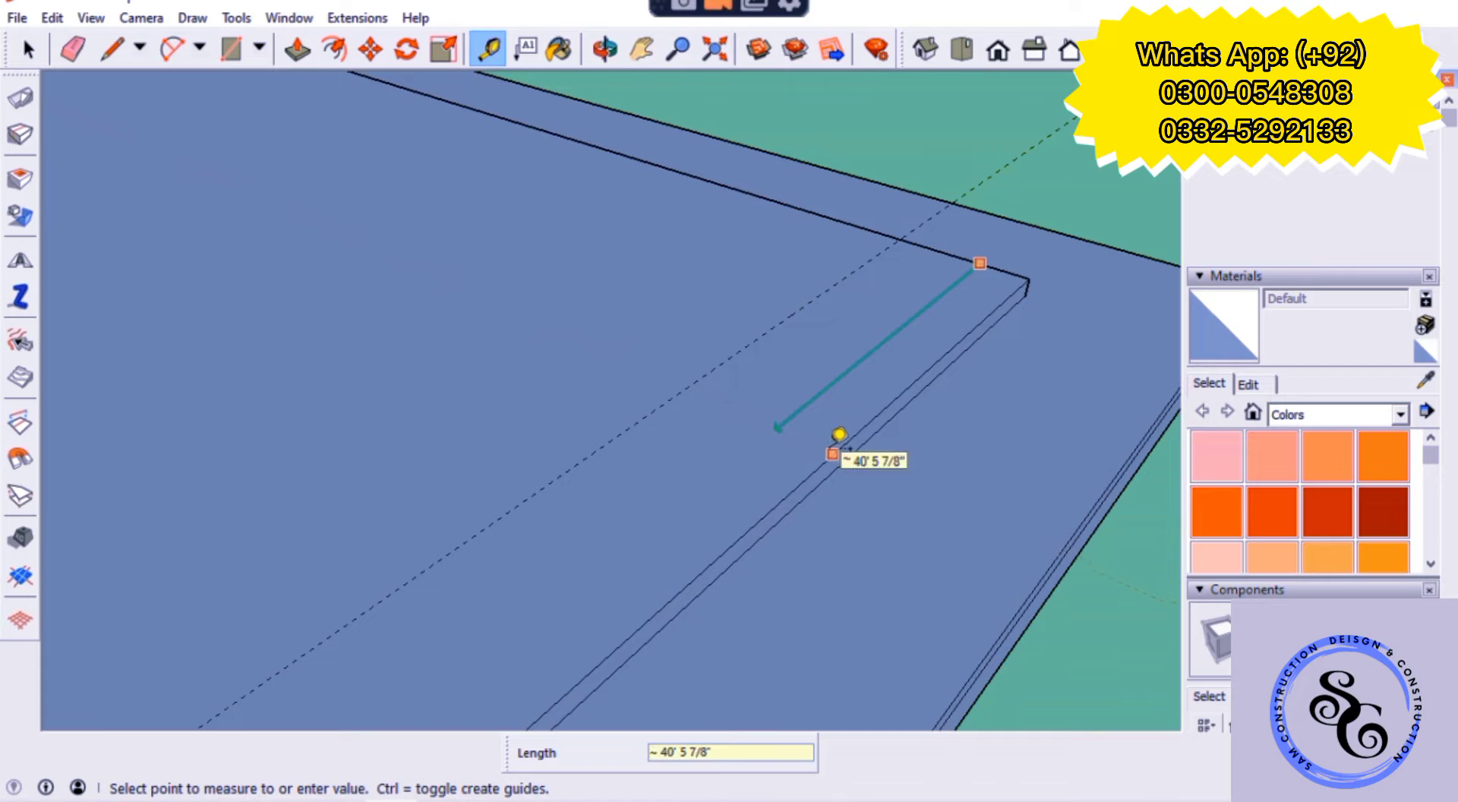
text(30')
key(Return)
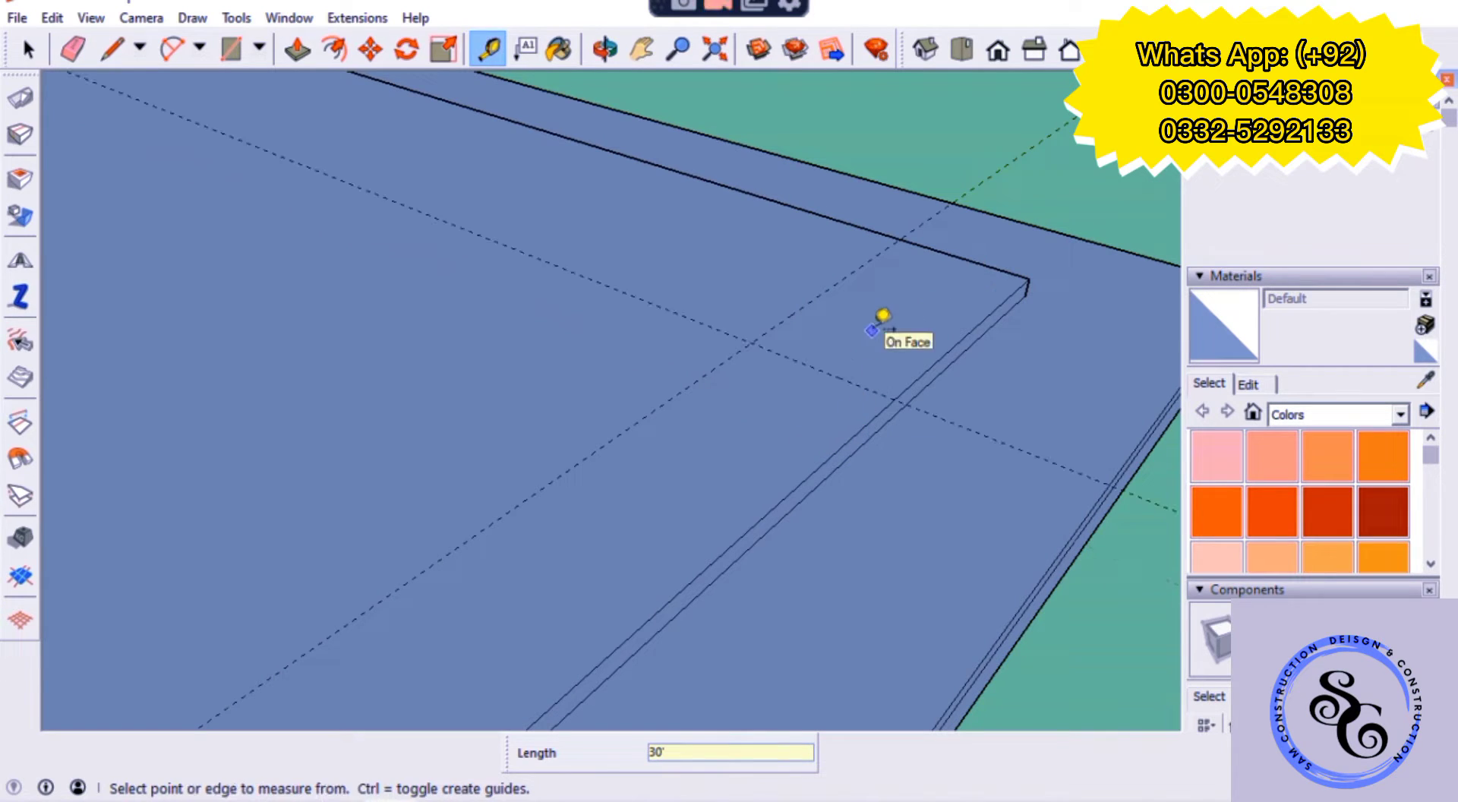
- Draw a rectangle from the guide crossing to the slab corner and push it down into a notch
key(r)
click(751, 343)
click(1029, 280)
key(p)
drag(954, 330, 967, 387)
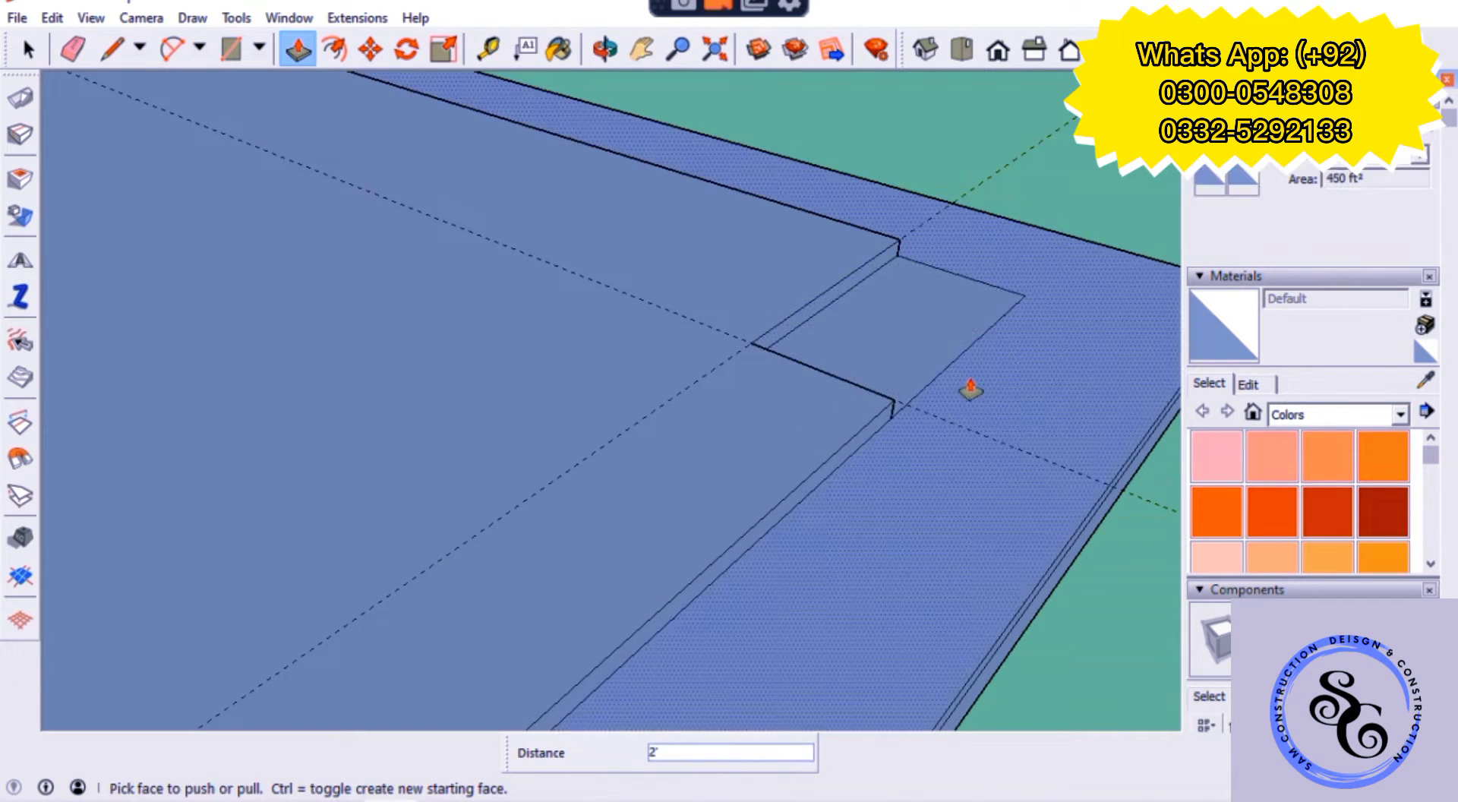
key(e)
scroll(714, 408, down, 5)
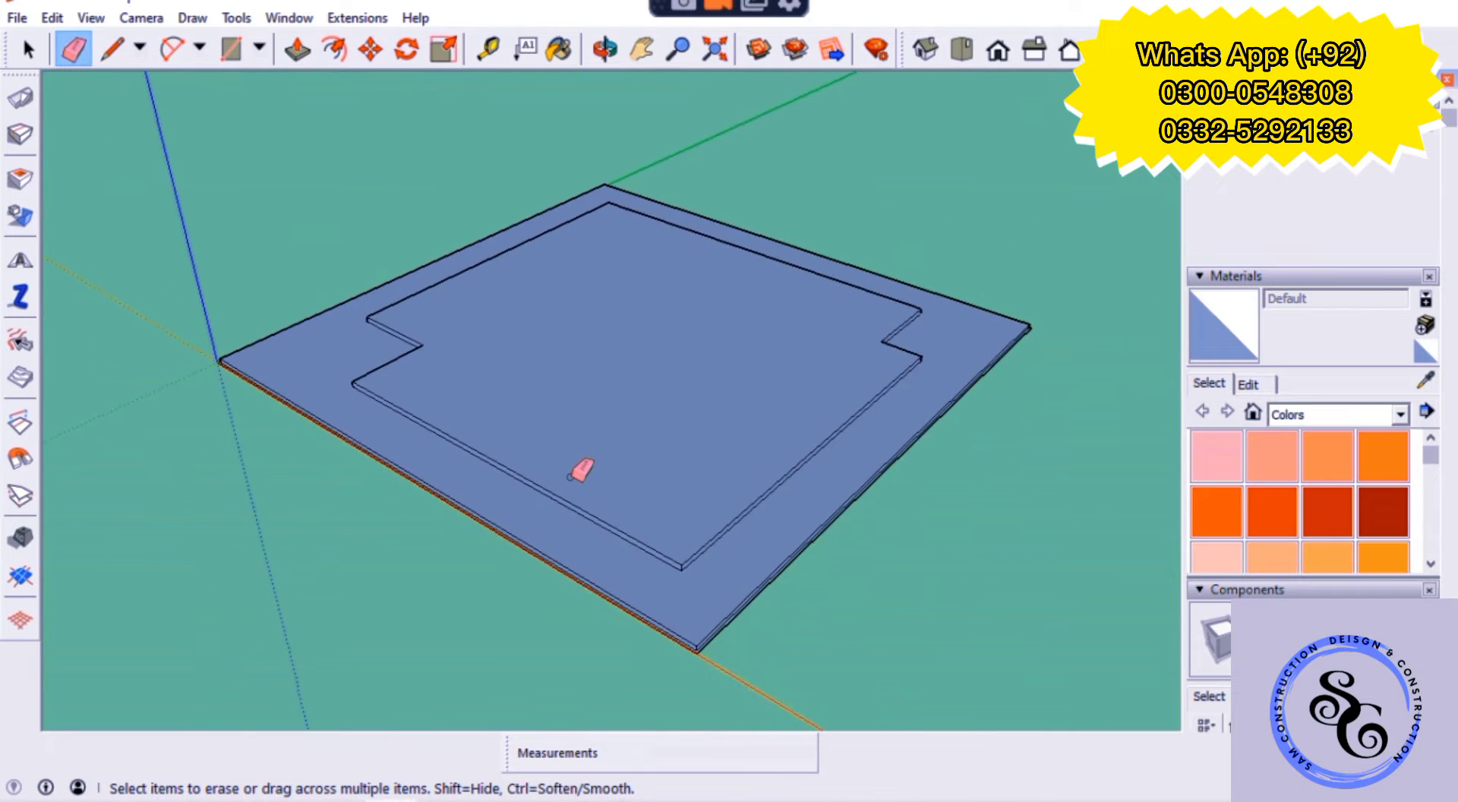
- Orbit to view the whole slab and measure 18 ft from the slab edge
scroll(580, 465, up, 2)
mouse_move(531, 559)
middle_down()
mouse_move(649, 605)
mouse_move(571, 552)
middle_up()
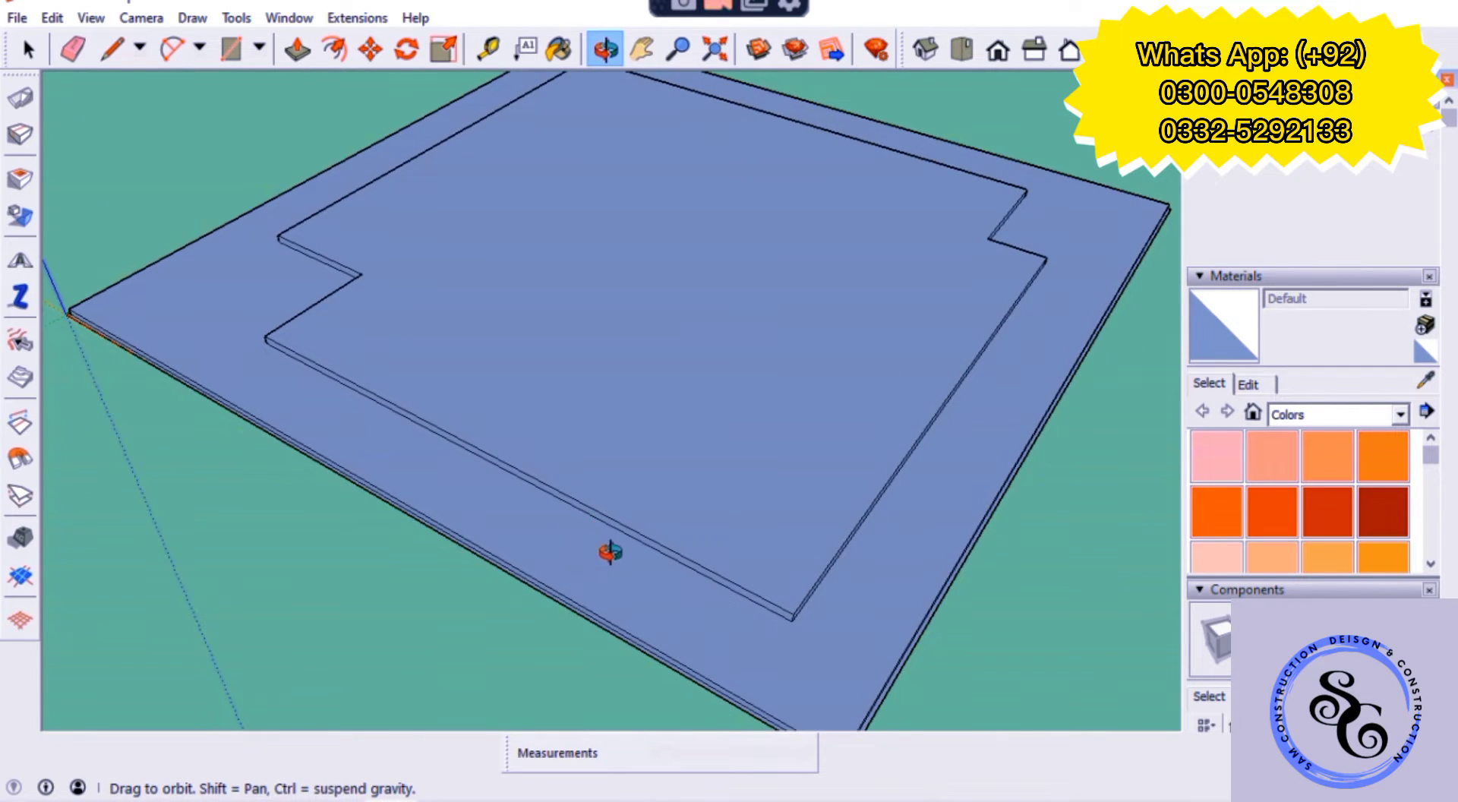
scroll(609, 552, up, 3)
key(t)
click(579, 605)
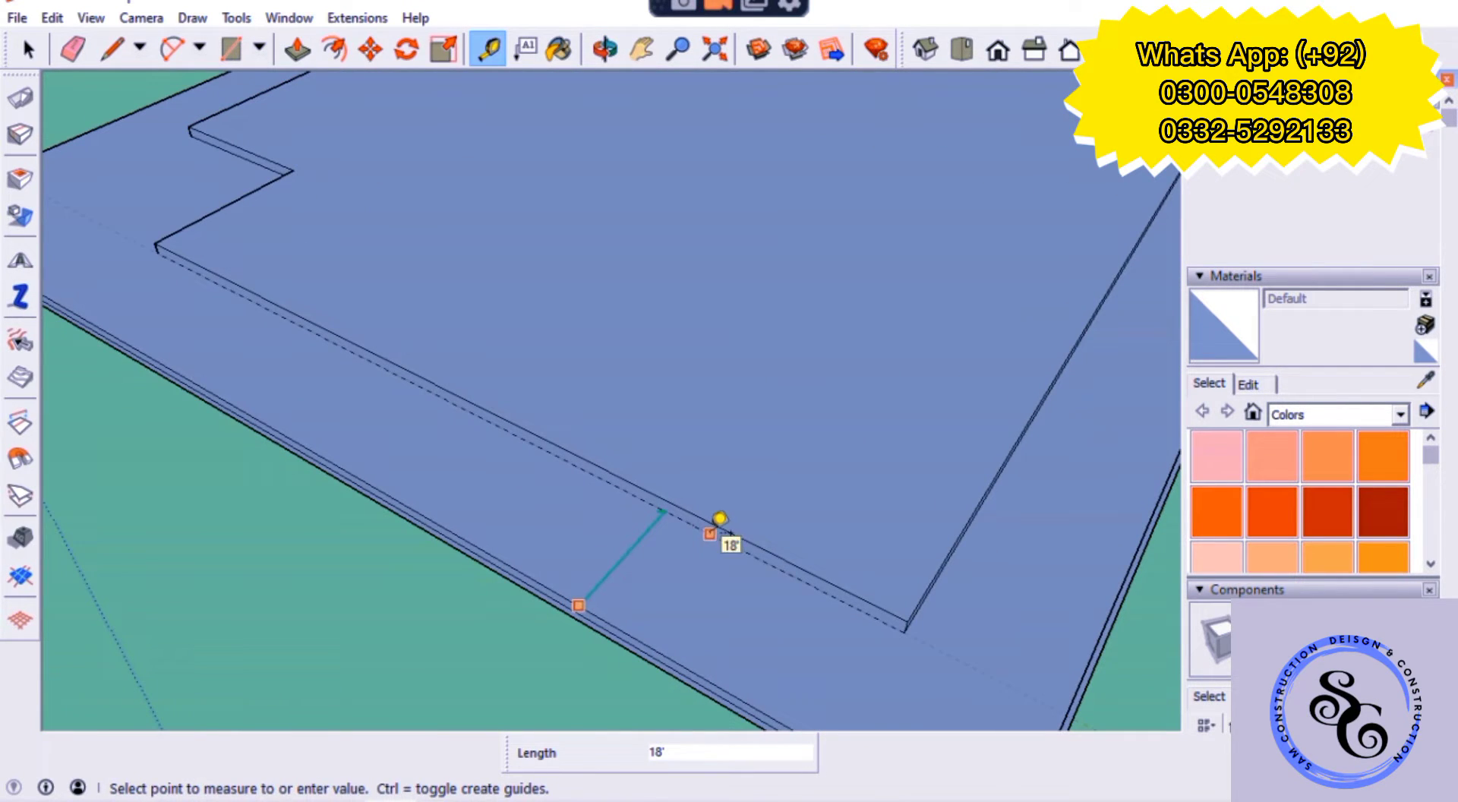
key(space)
- Push two thin side faces of the inner slab inward, by 7' and 4
key(p)
click(707, 531)
text(7')
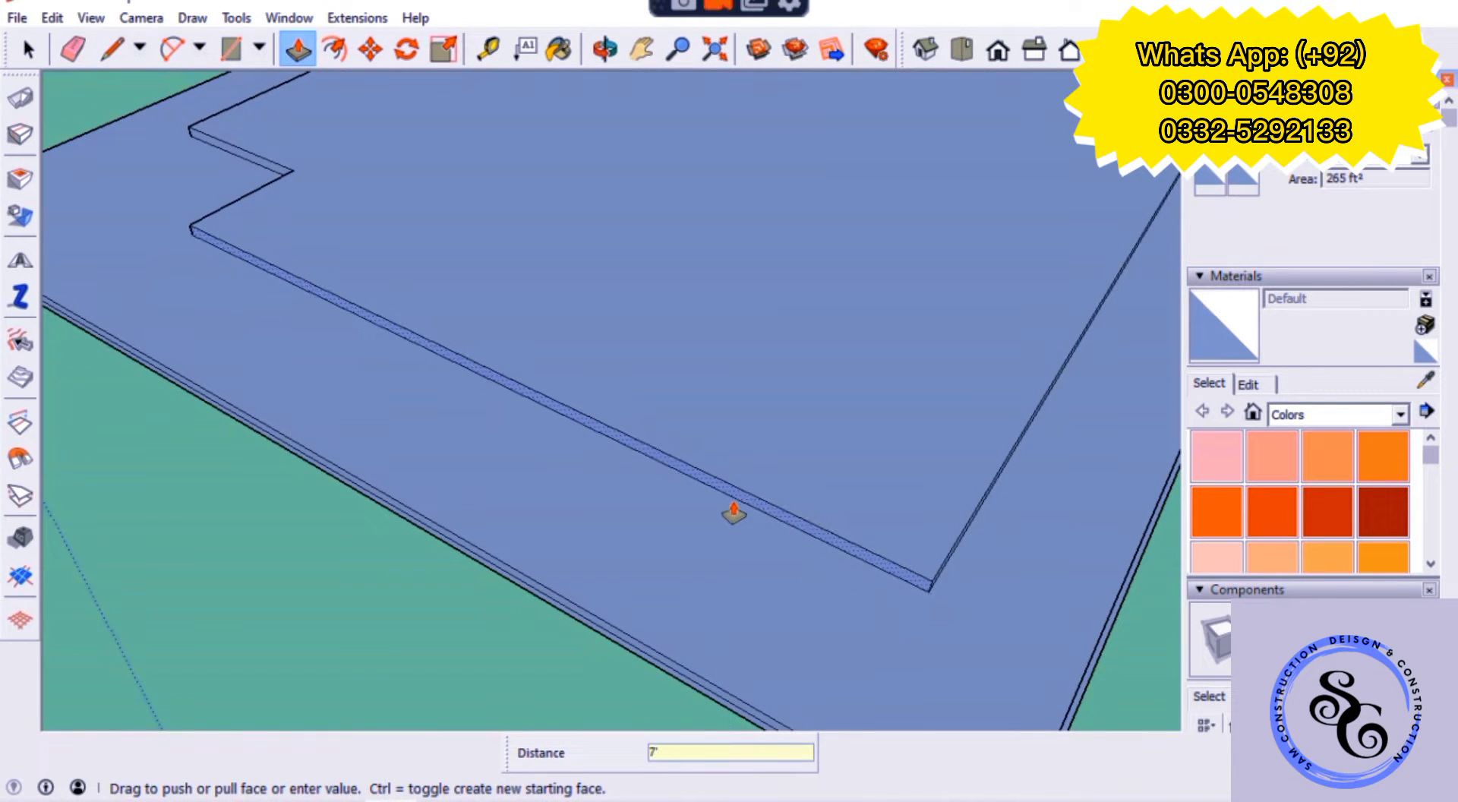
key(Return)
scroll(693, 522, up, 3)
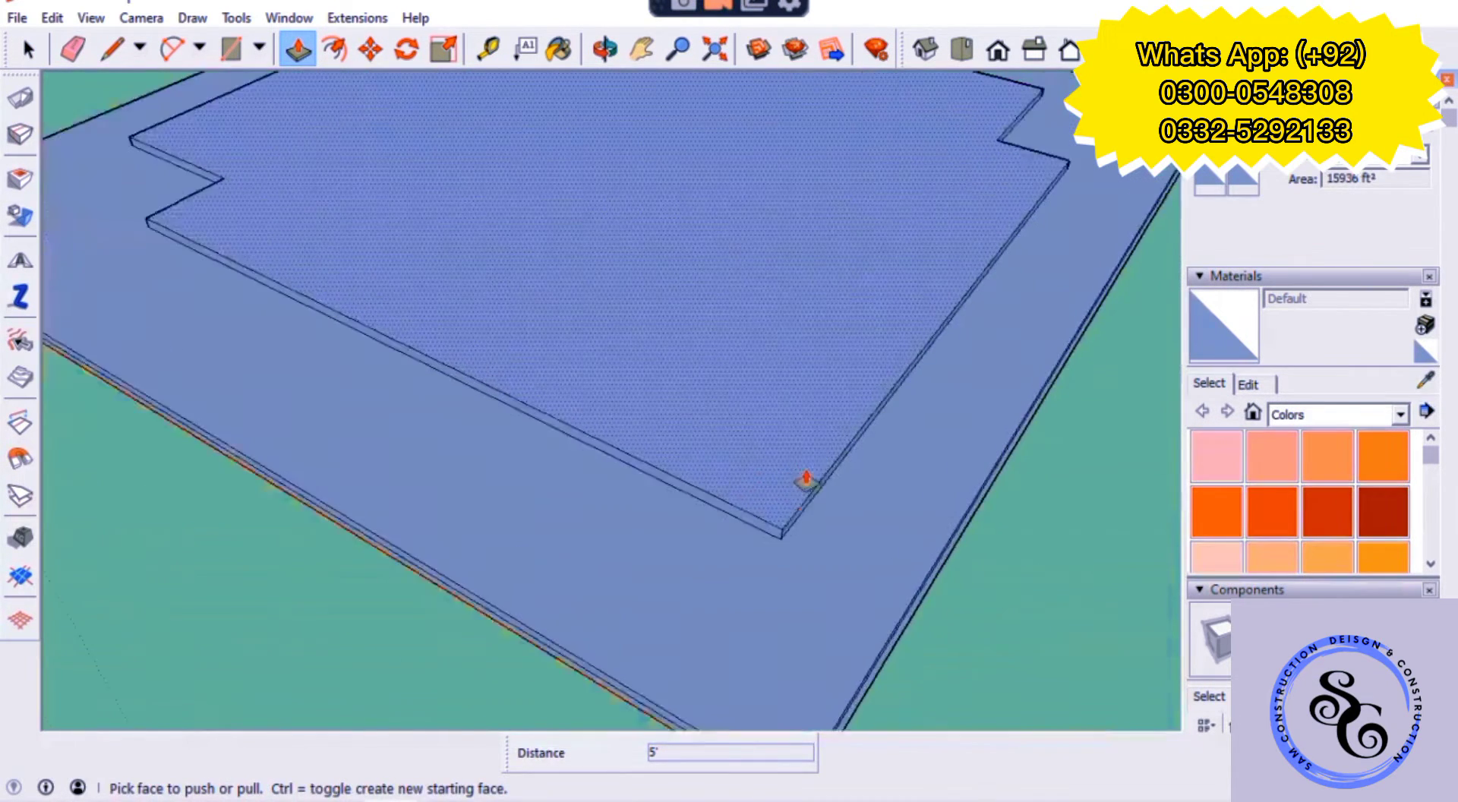
click(794, 524)
text(4)
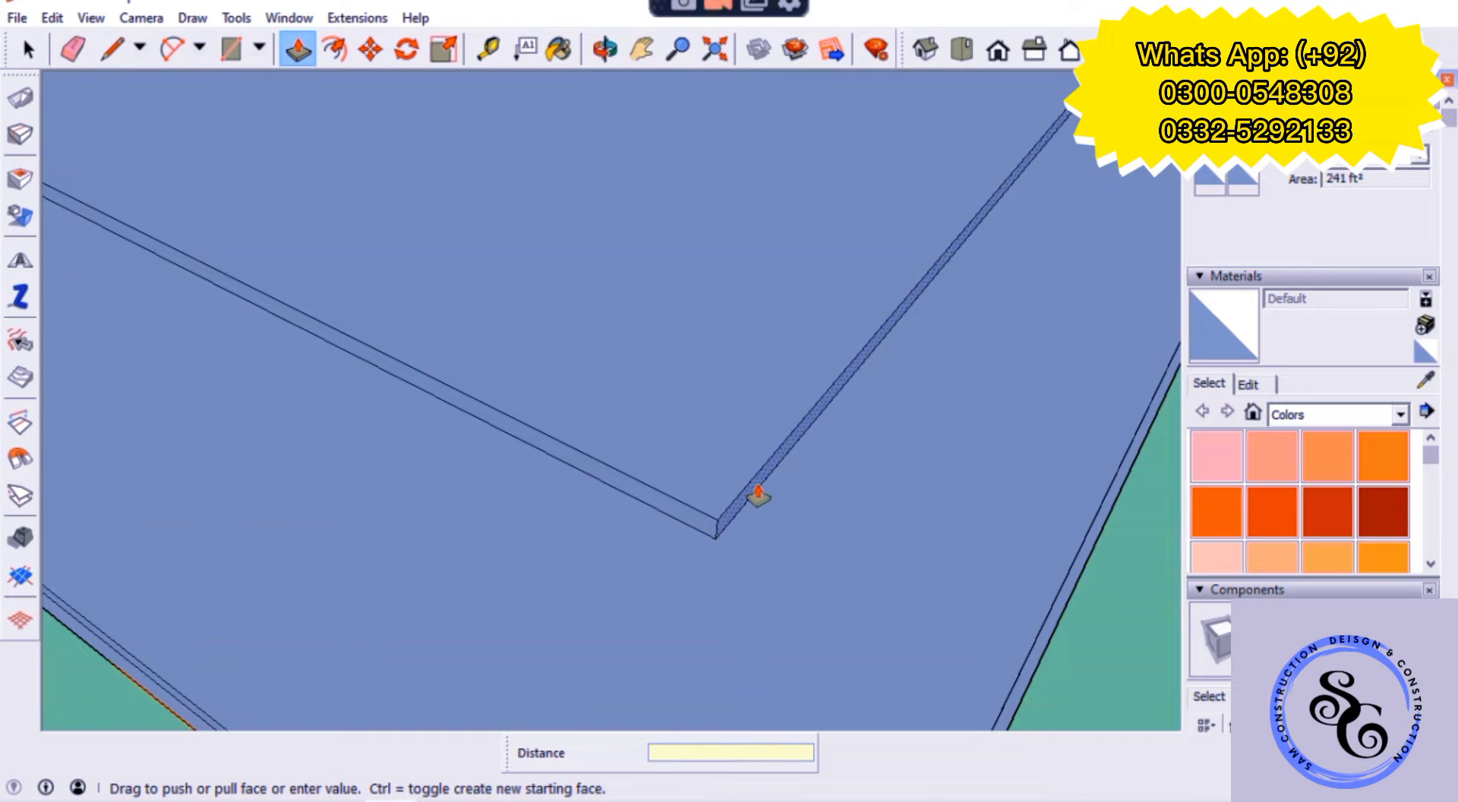
key(Return)
scroll(580, 413, down, 5)
- Push the notch's thin side face inward by 8'
key(o)
drag(546, 450, 643, 498)
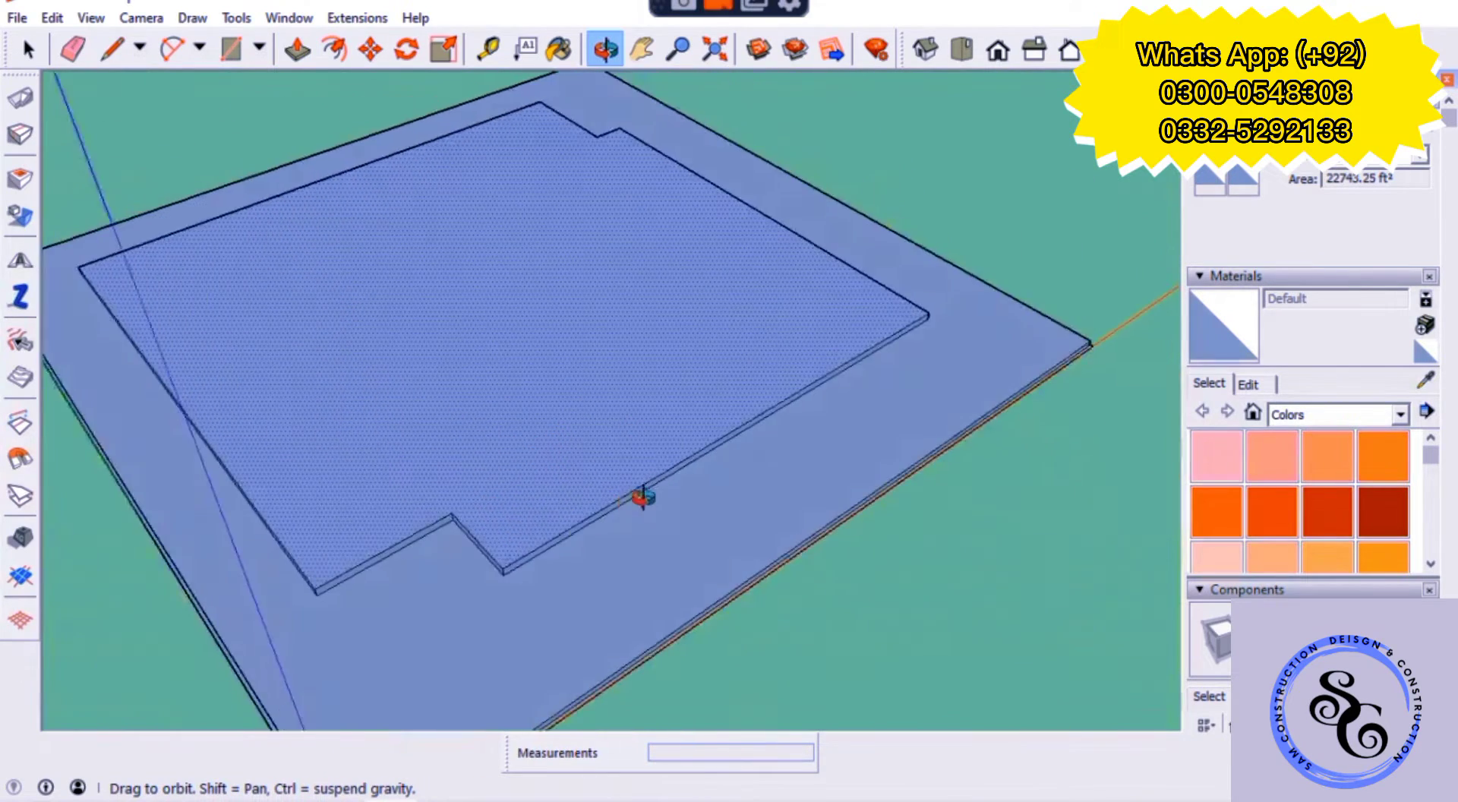
scroll(630, 532, down, 3)
scroll(531, 547, up, 4)
scroll(516, 531, up, 2)
key(p)
click(477, 503)
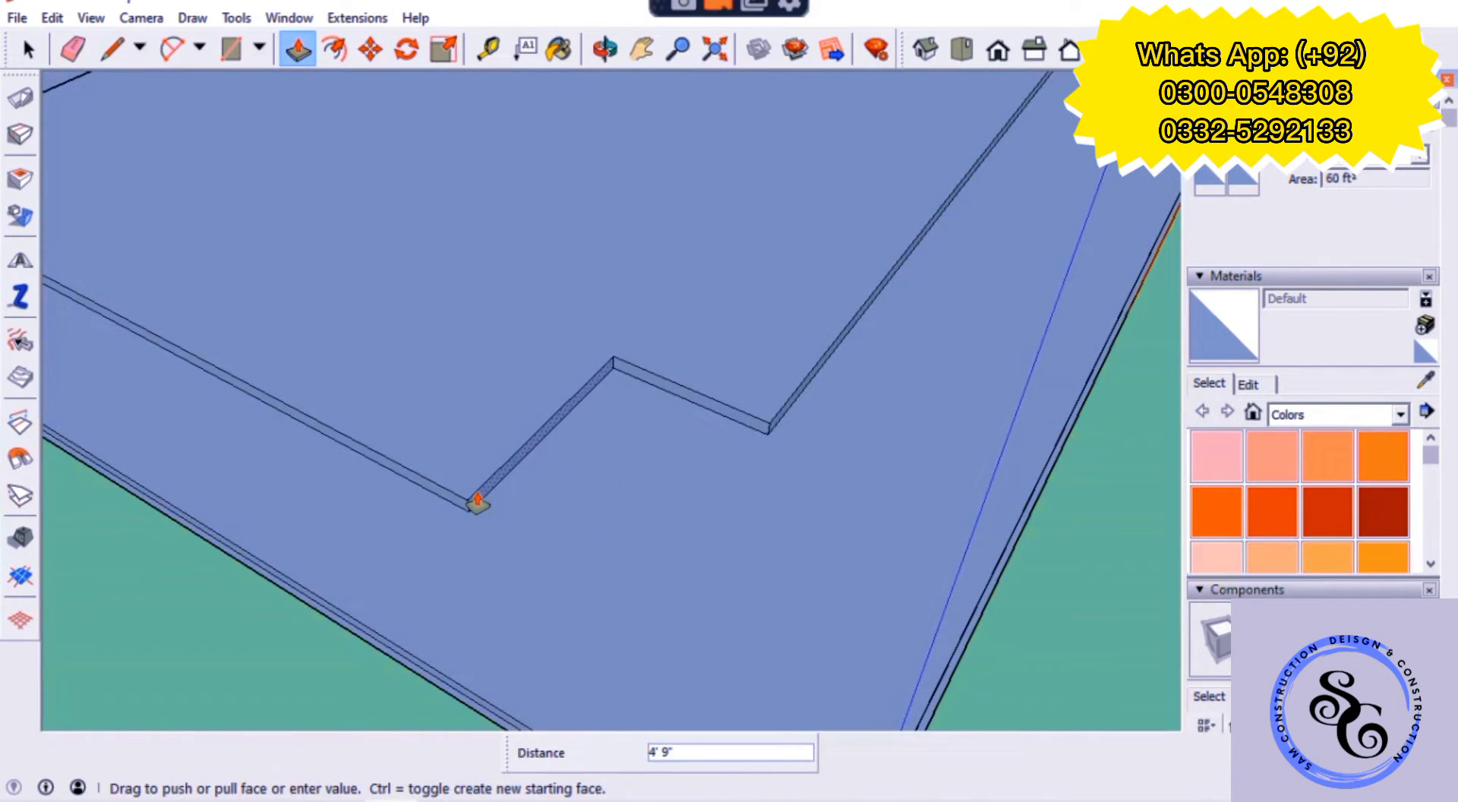
text(8')
key(Return)
scroll(479, 544, down, 5)
- Select the inner slab's lower edge to check its length, then clear the selection
key(space)
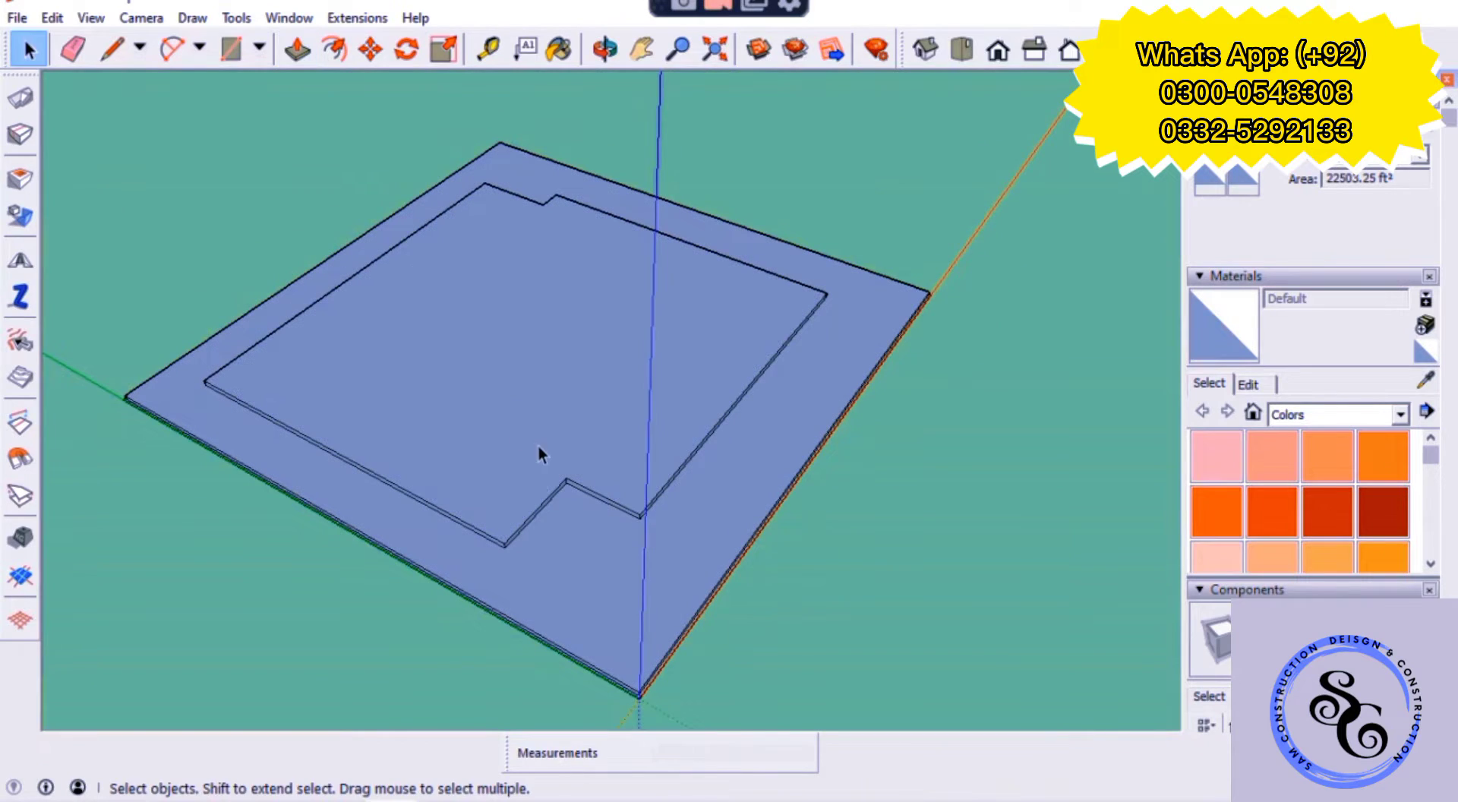
click(415, 495)
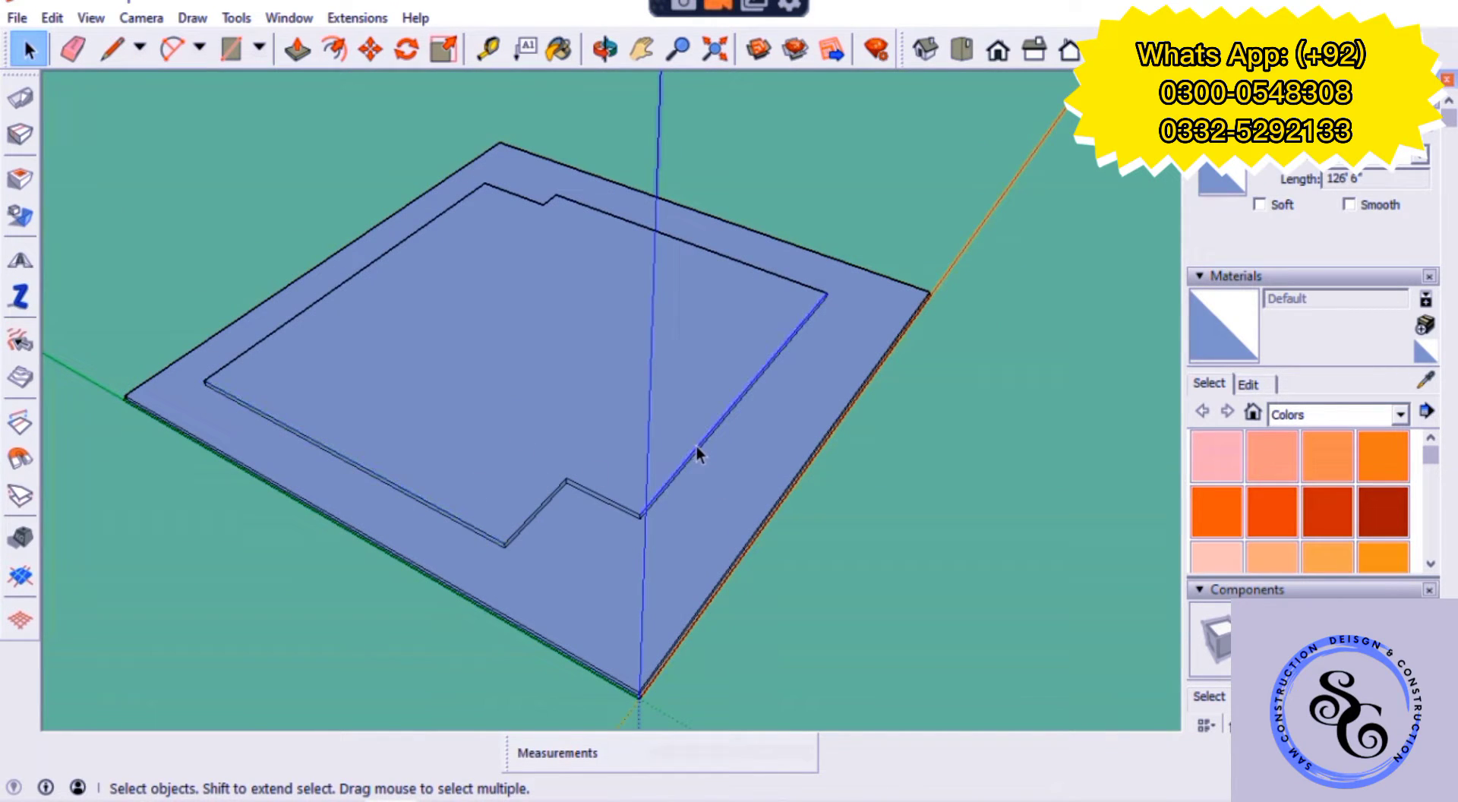
click(240, 230)
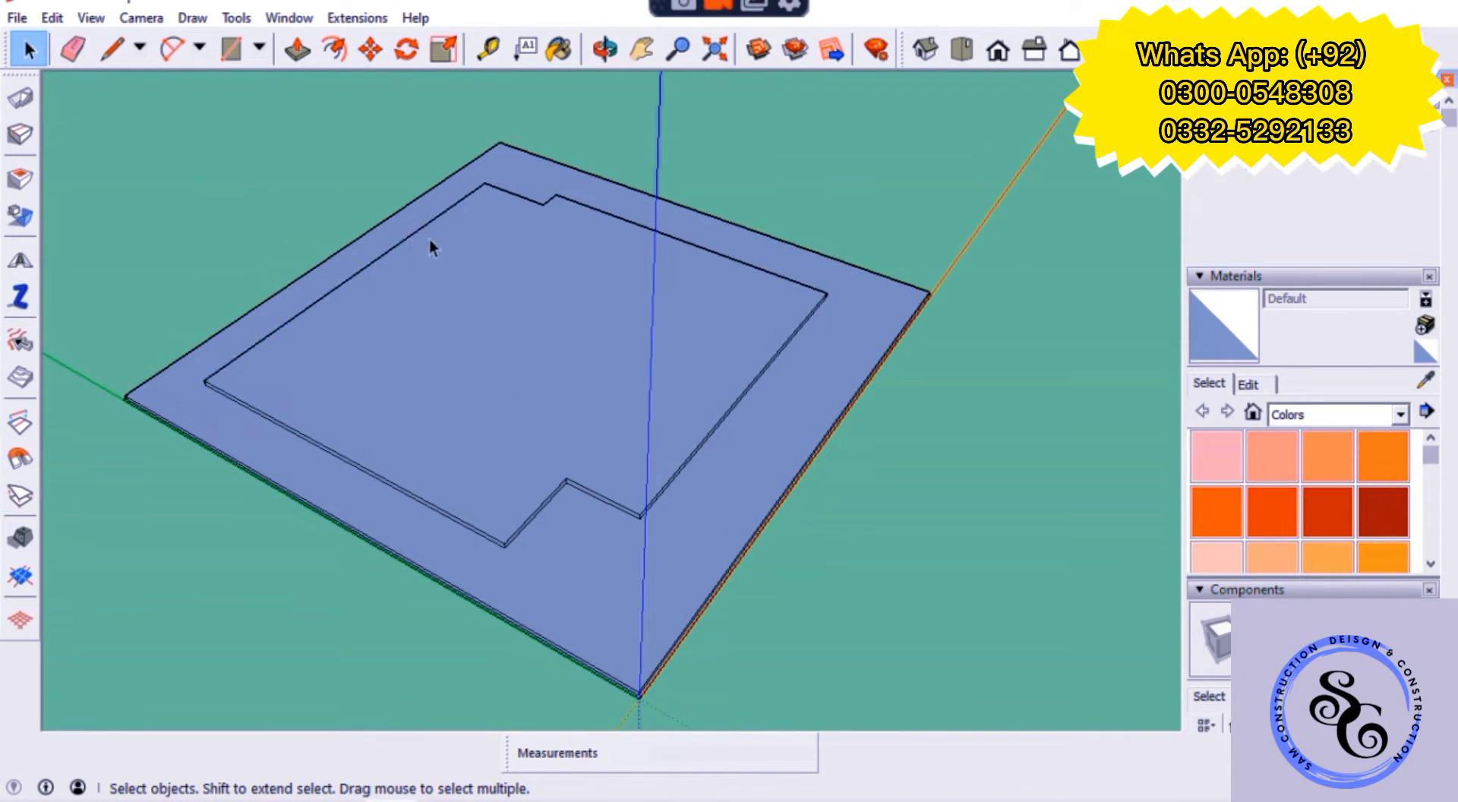
mouse_move(429, 239)
middle_down()
mouse_move(605, 472)
mouse_move(689, 501)
middle_up()
scroll(514, 528, down, 2)
scroll(498, 630, up, 5)
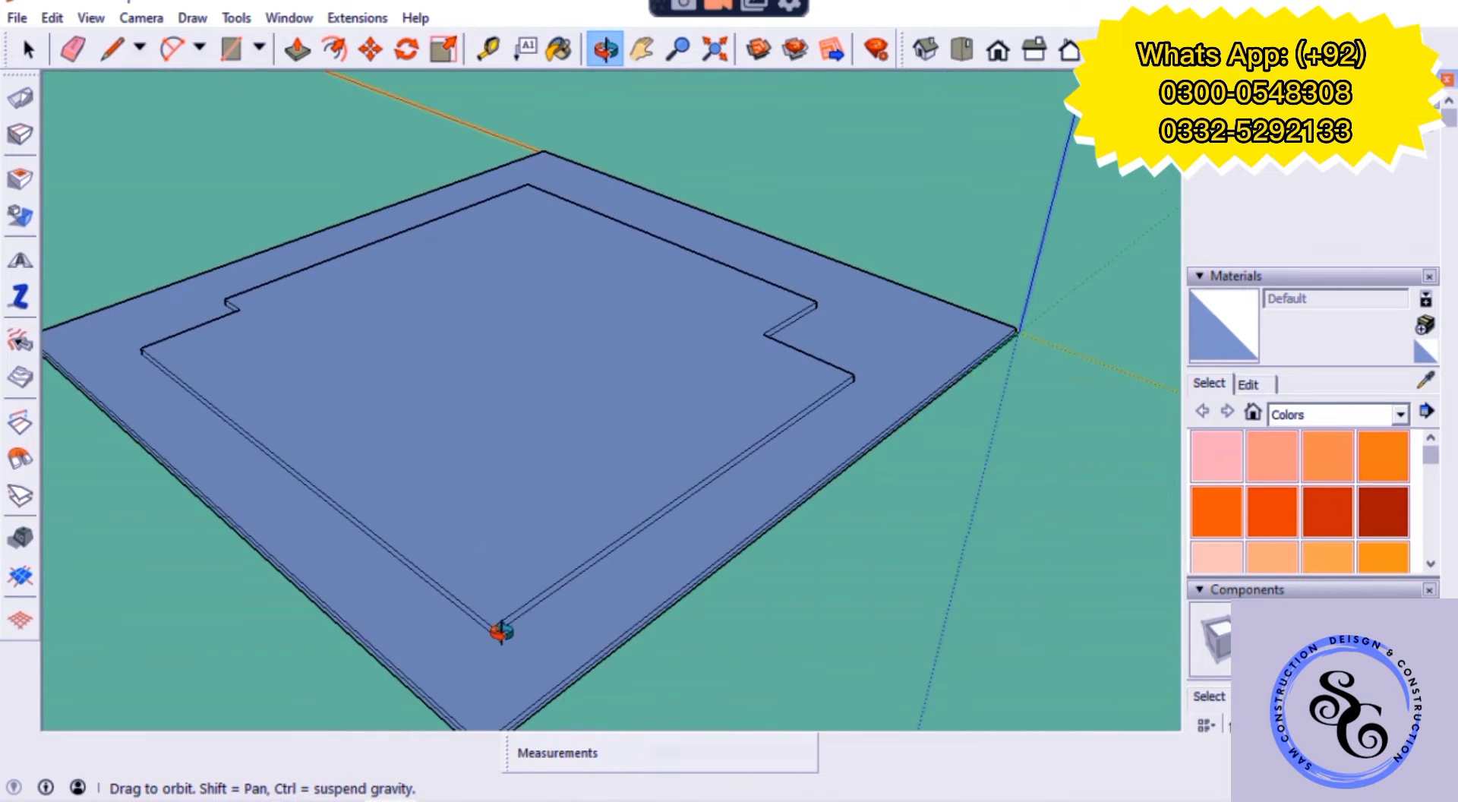
- Push two more side faces of the inner slab inward and review the widened border
key(p)
scroll(627, 565, up, 5)
click(628, 566)
scroll(706, 489, down, 1)
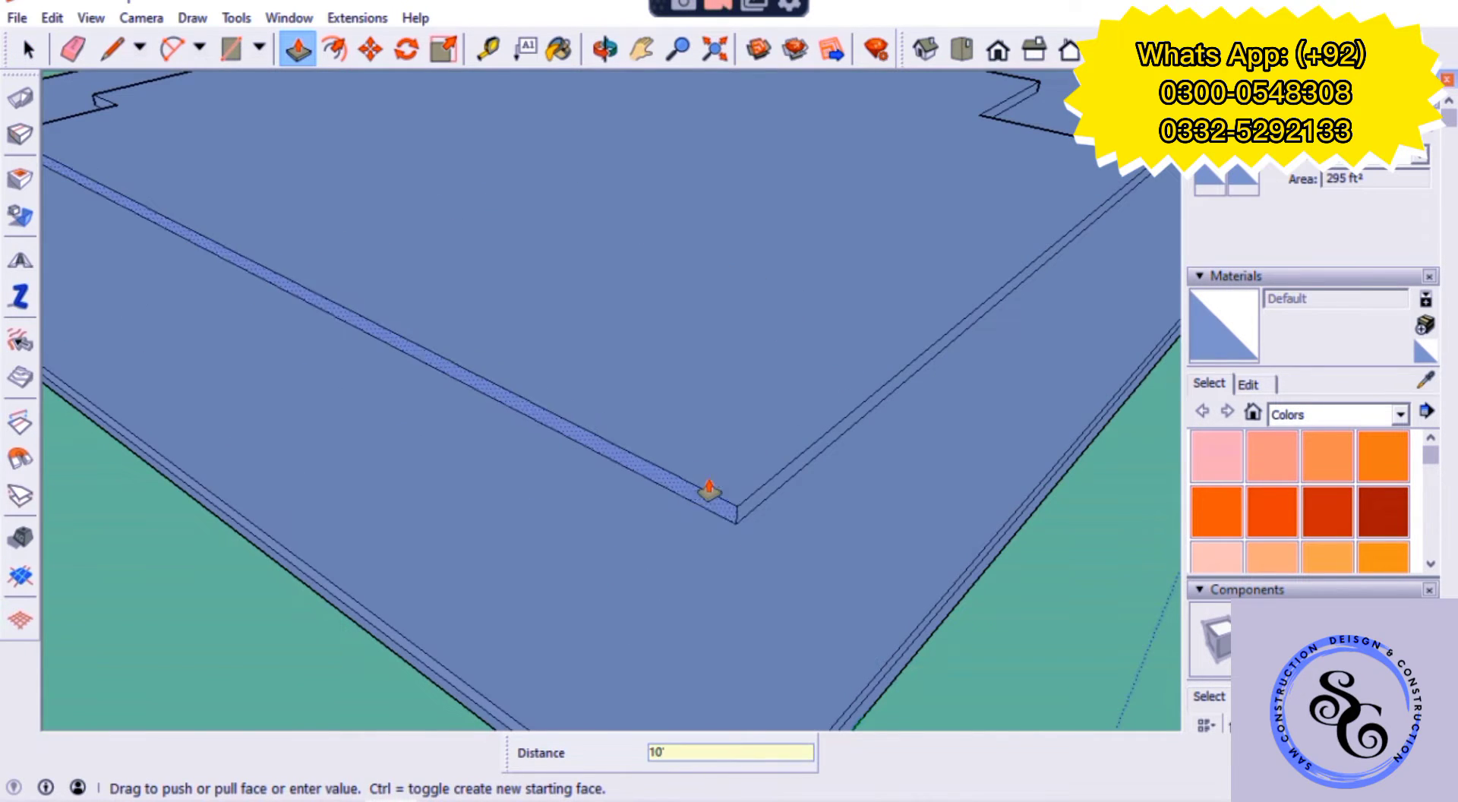
scroll(706, 489, down, 4)
middle_drag(563, 543, 541, 589)
scroll(542, 590, up, 3)
click(456, 552)
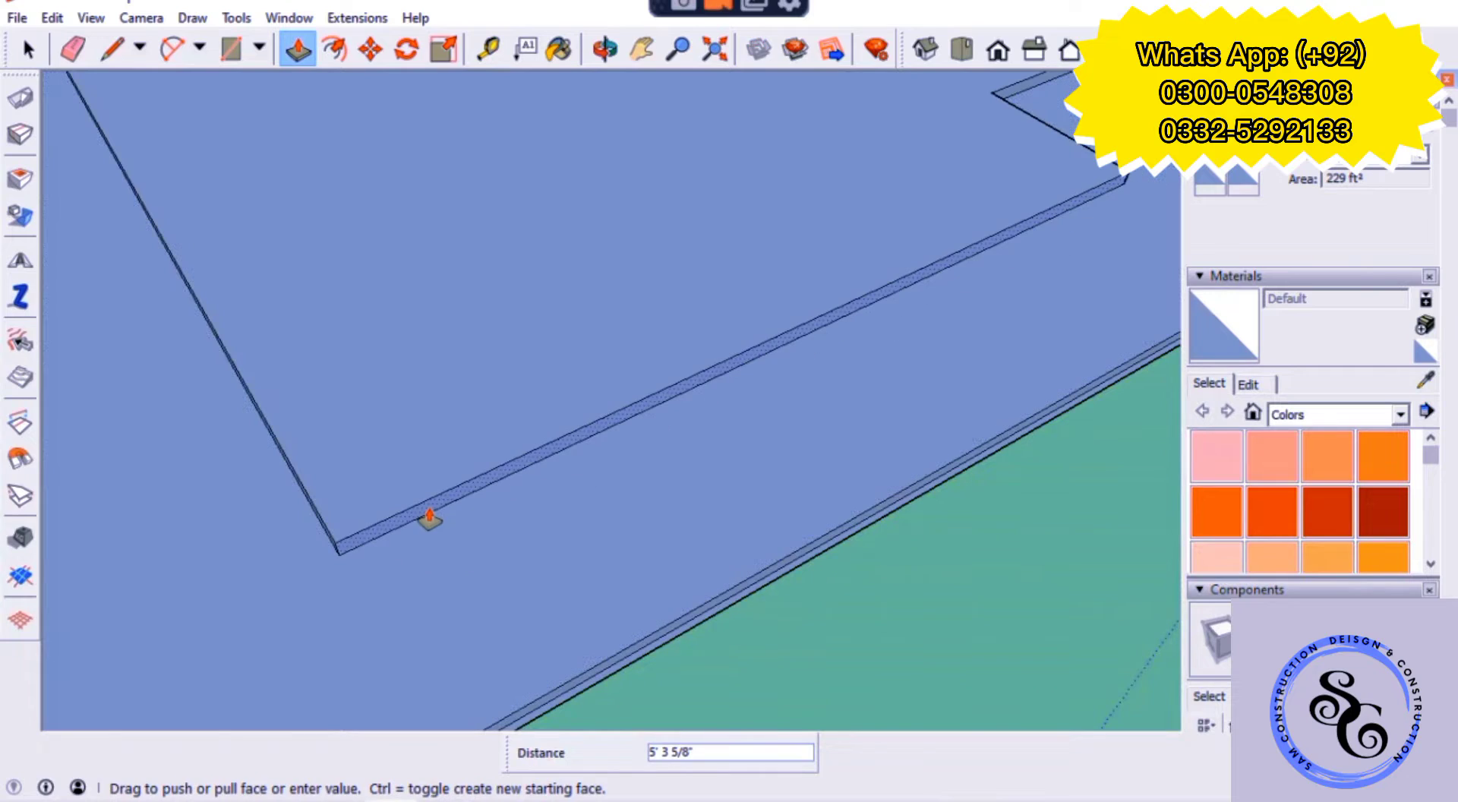
key(Return)
scroll(628, 547, down, 3)
mouse_move(839, 439)
middle_down()
mouse_move(517, 483)
mouse_move(764, 569)
middle_up()
scroll(765, 569, up, 3)
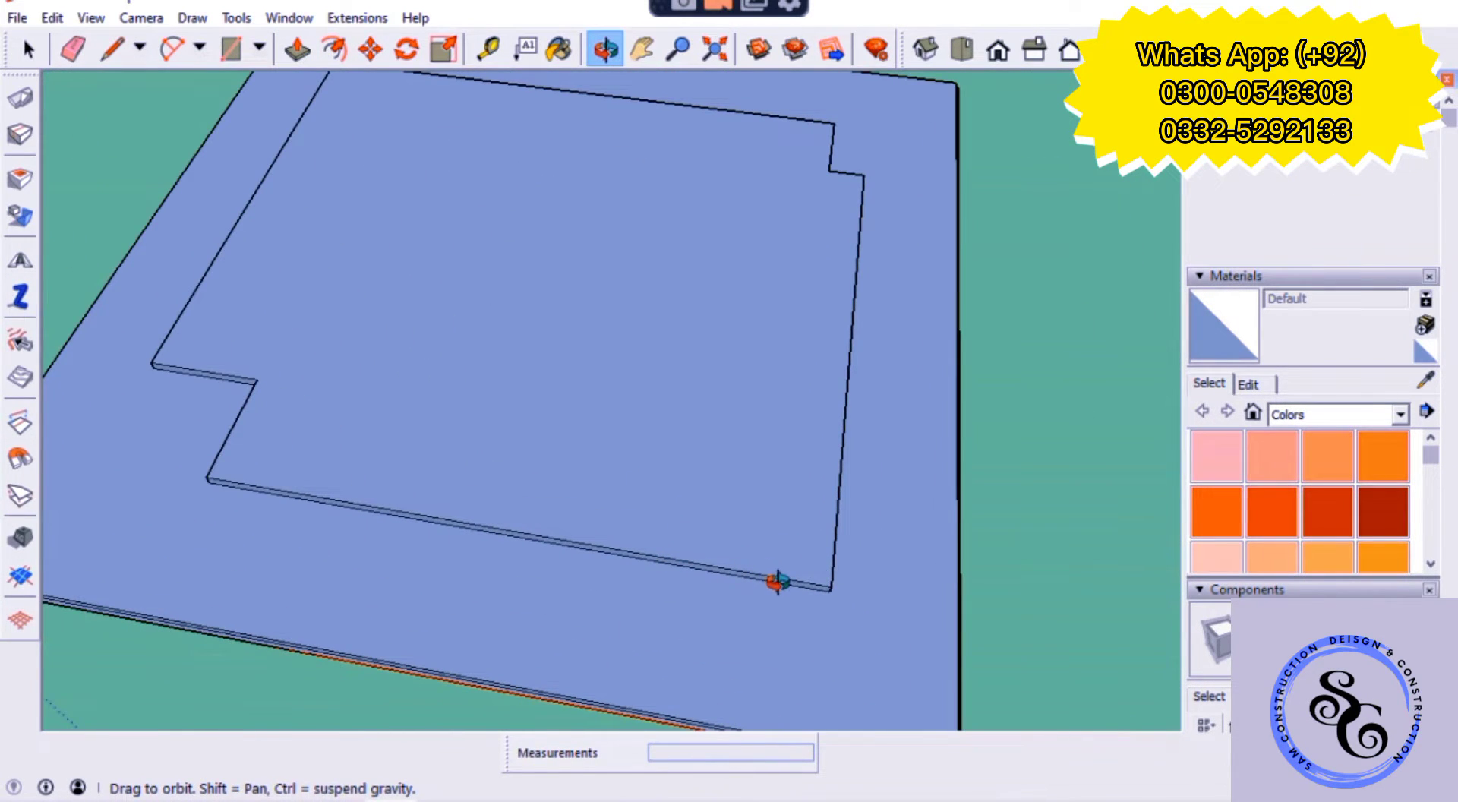
scroll(735, 537, down, 3)
scroll(836, 699, up, 3)
scroll(853, 663, up, 2)
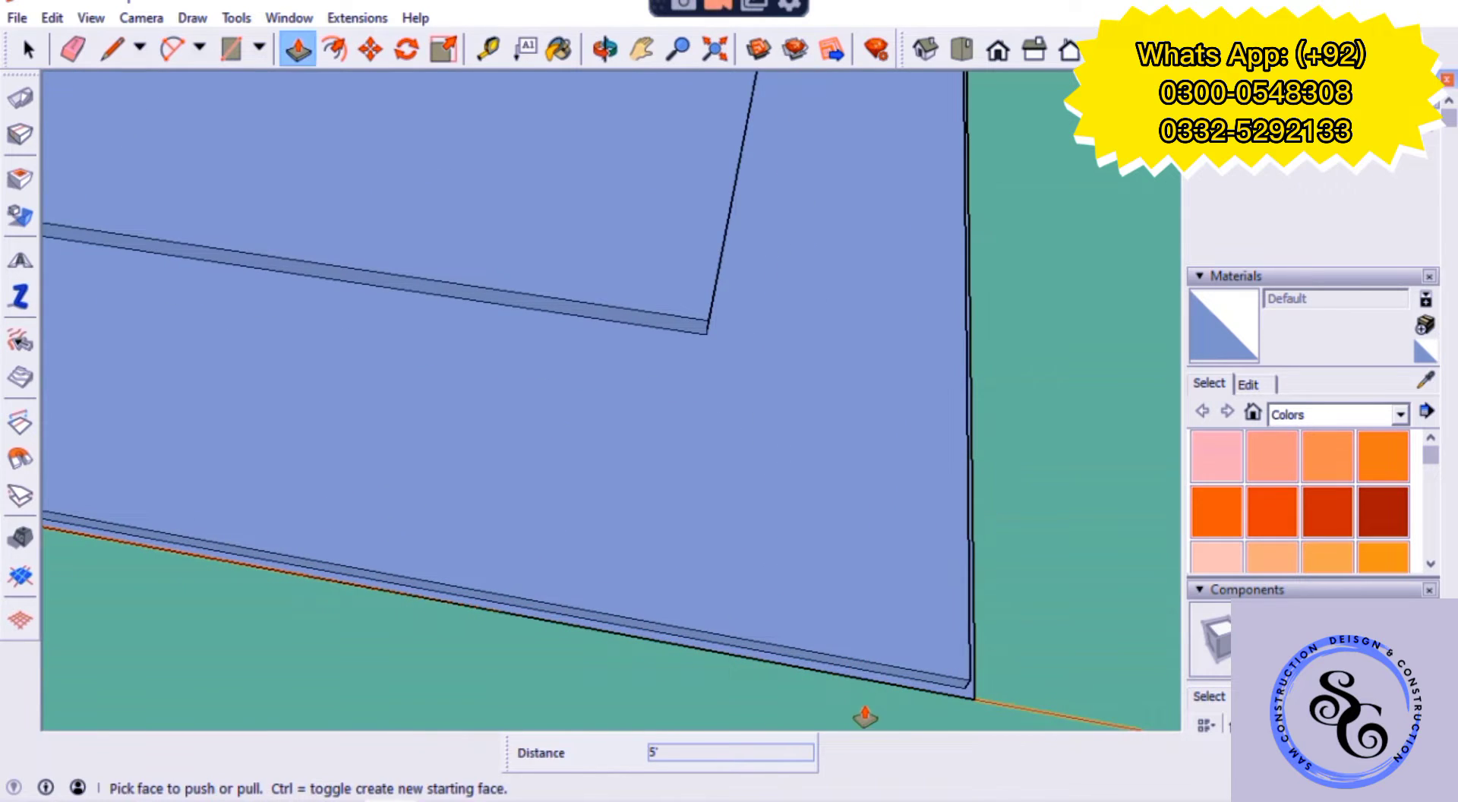
scroll(873, 683, up, 2)
scroll(832, 626, down, 2)
scroll(820, 649, down, 1)
- Place a 60 ft guideline from the slab corner and a second guideline from the bottom edge
key(t)
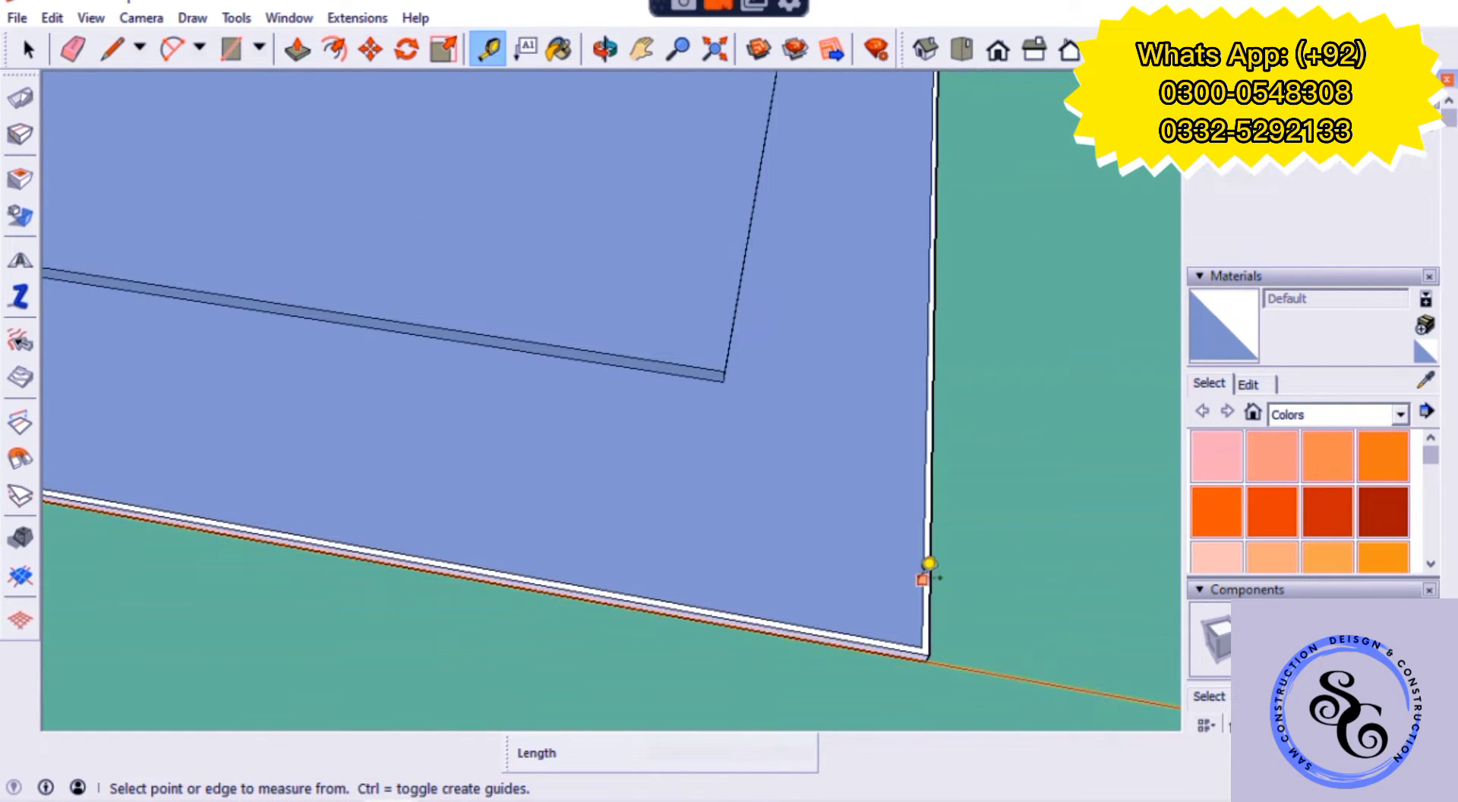
click(921, 578)
text(60')
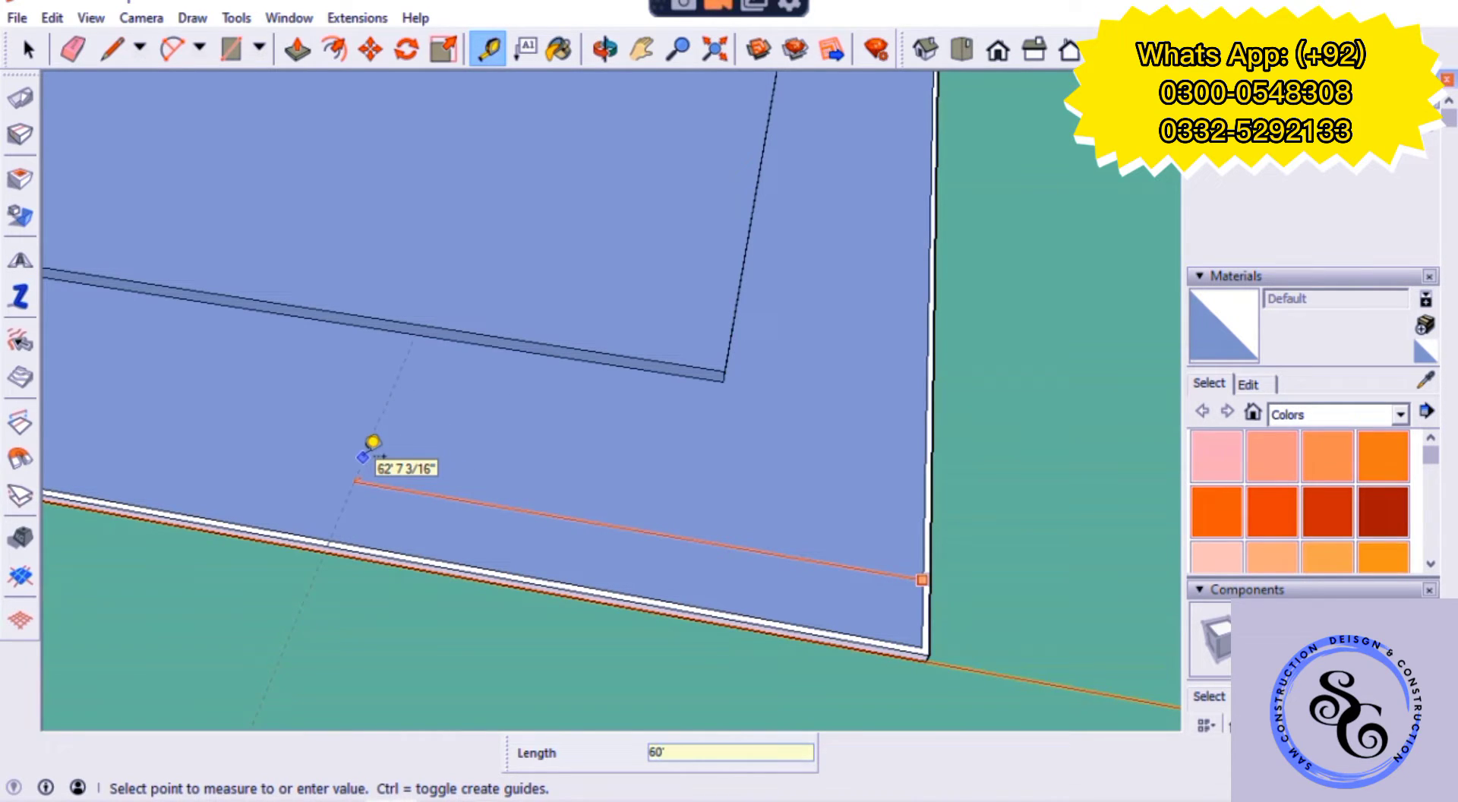
key(Return)
click(617, 590)
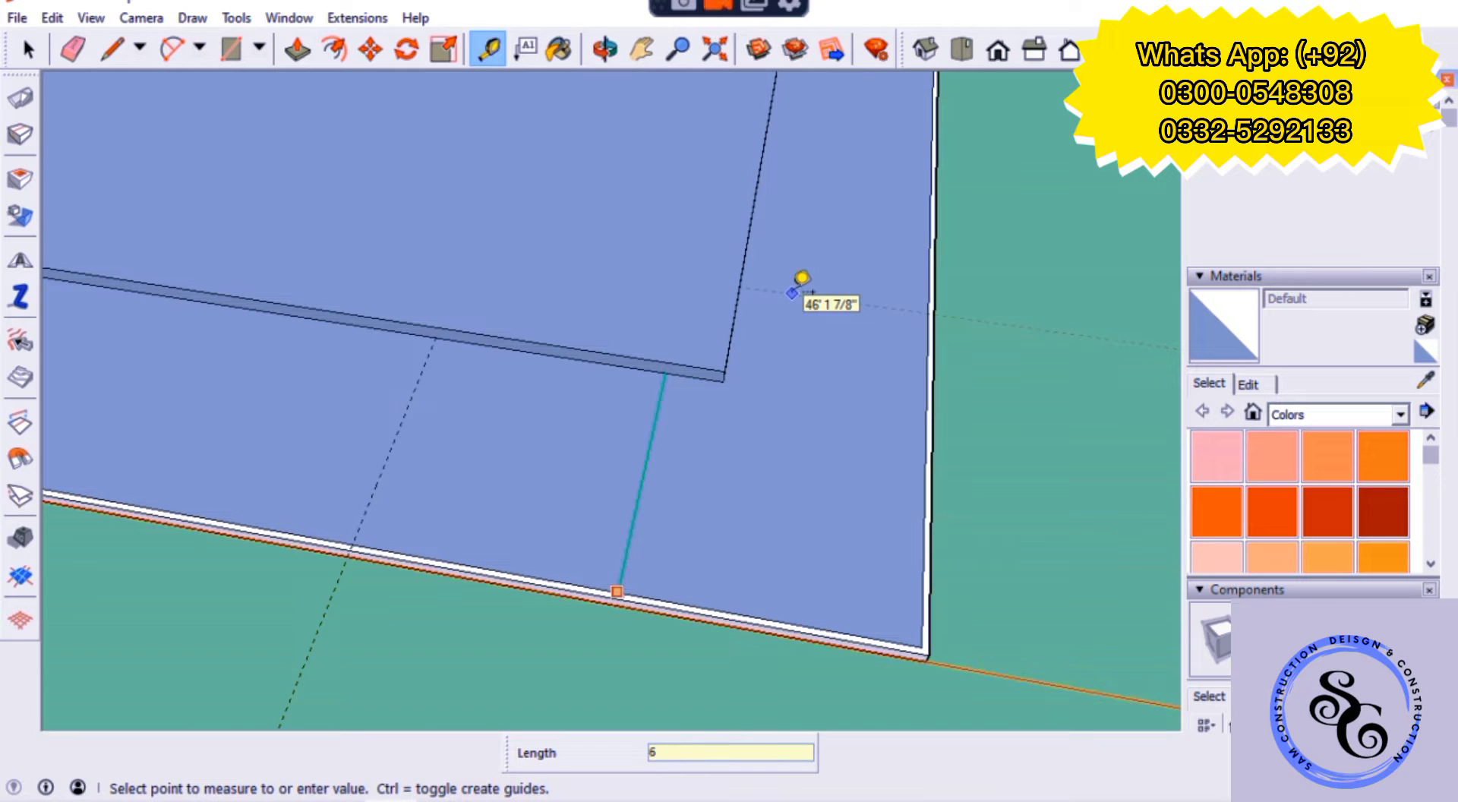
text(0)
key(Return)
- Draw the diagonal chamfer line between the guide points, closing a triangular corner face
key(l)
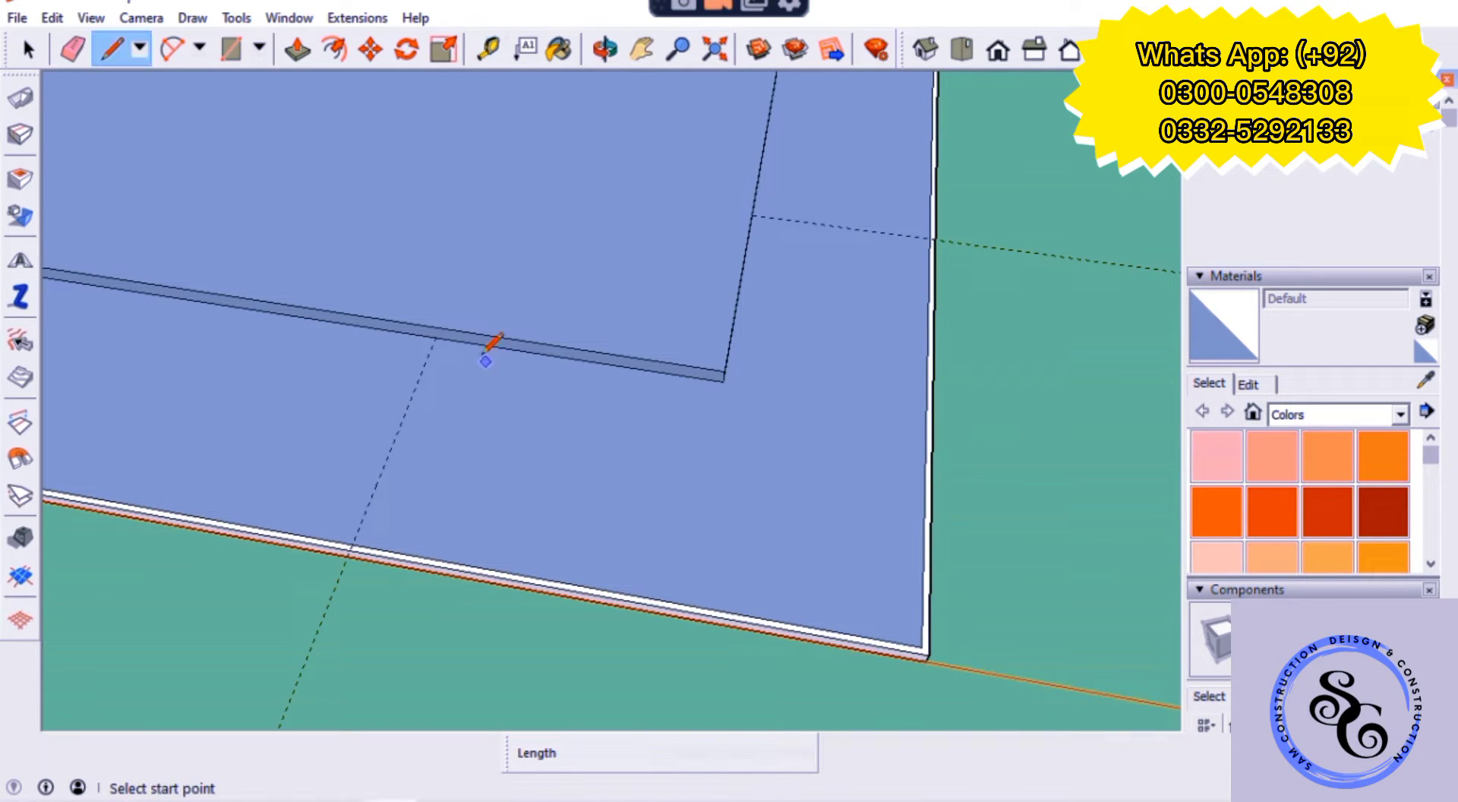
click(433, 328)
mouse_move(729, 213)
middle_down()
mouse_move(879, 384)
mouse_move(853, 384)
mouse_move(916, 348)
middle_up()
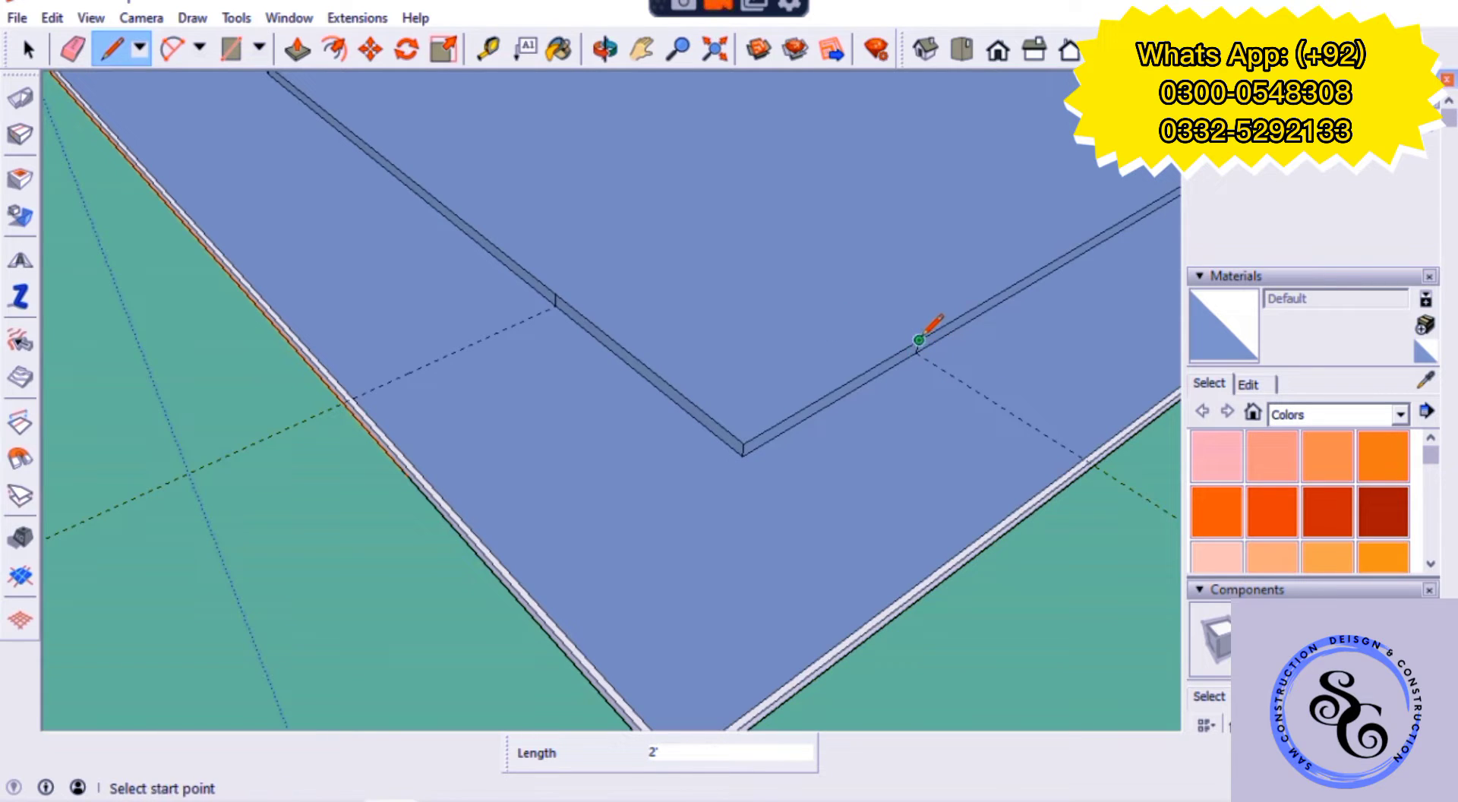
click(919, 339)
click(555, 298)
- Push the corner triangle down to the lower surface and erase the leftover lines
key(p)
double_click(741, 413)
mouse_move(748, 449)
middle_down()
mouse_move(567, 509)
mouse_move(486, 458)
mouse_move(709, 476)
mouse_move(764, 544)
mouse_move(589, 527)
mouse_move(507, 556)
mouse_move(576, 686)
middle_up()
key(e)
scroll(602, 504, down, 3)
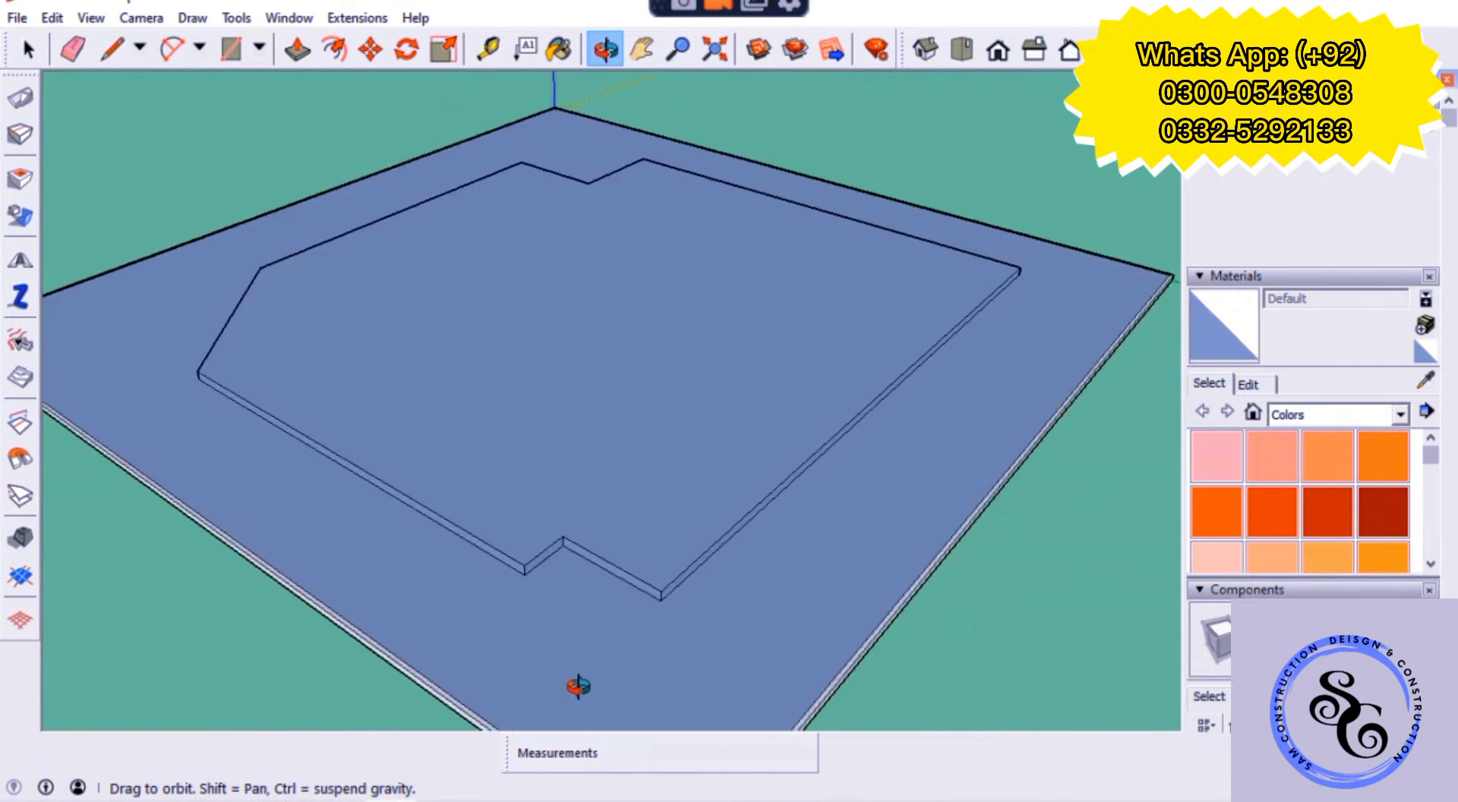
- Check the bottom inner edge, then push the chamfer side face
scroll(605, 554, up, 5)
key(p)
scroll(452, 540, down, 5)
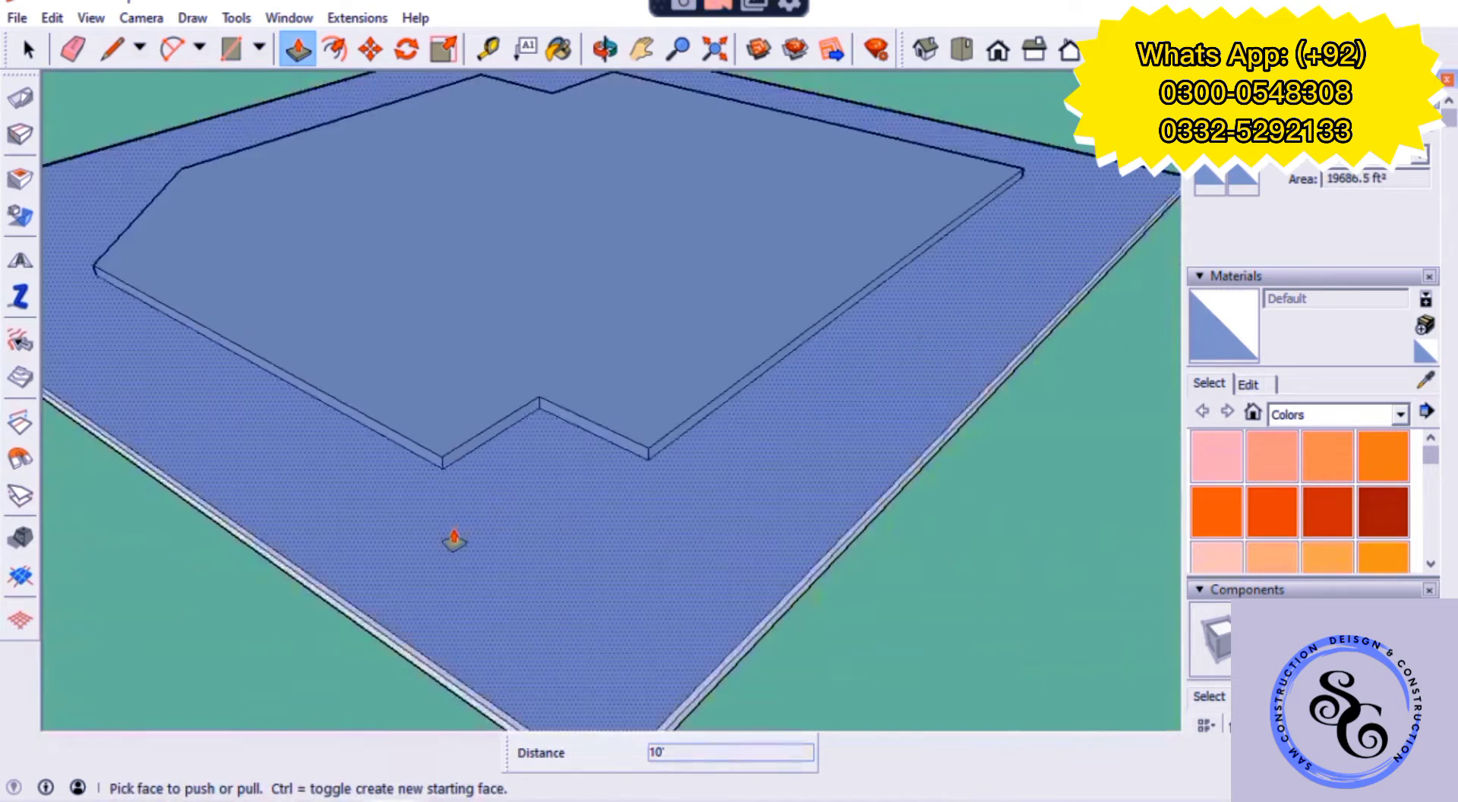
mouse_move(453, 540)
middle_down()
mouse_move(745, 461)
mouse_move(453, 423)
mouse_move(585, 503)
mouse_move(433, 498)
middle_up()
key(space)
click(586, 505)
scroll(668, 521, up, 5)
key(p)
click(662, 529)
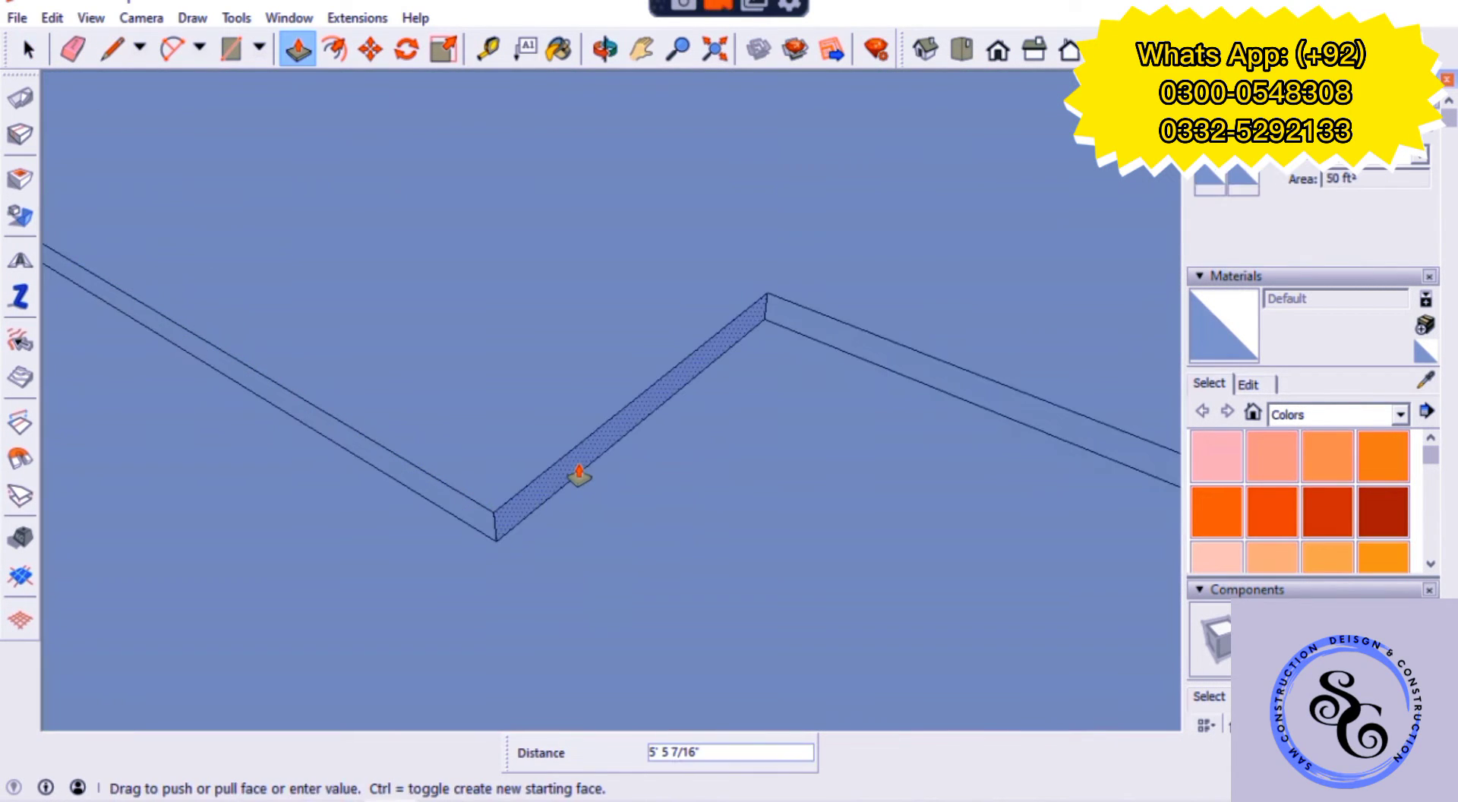
key(Return)
- Push another inner side face 20 ft and view the whole plan
scroll(382, 463, down, 3)
scroll(521, 531, down, 3)
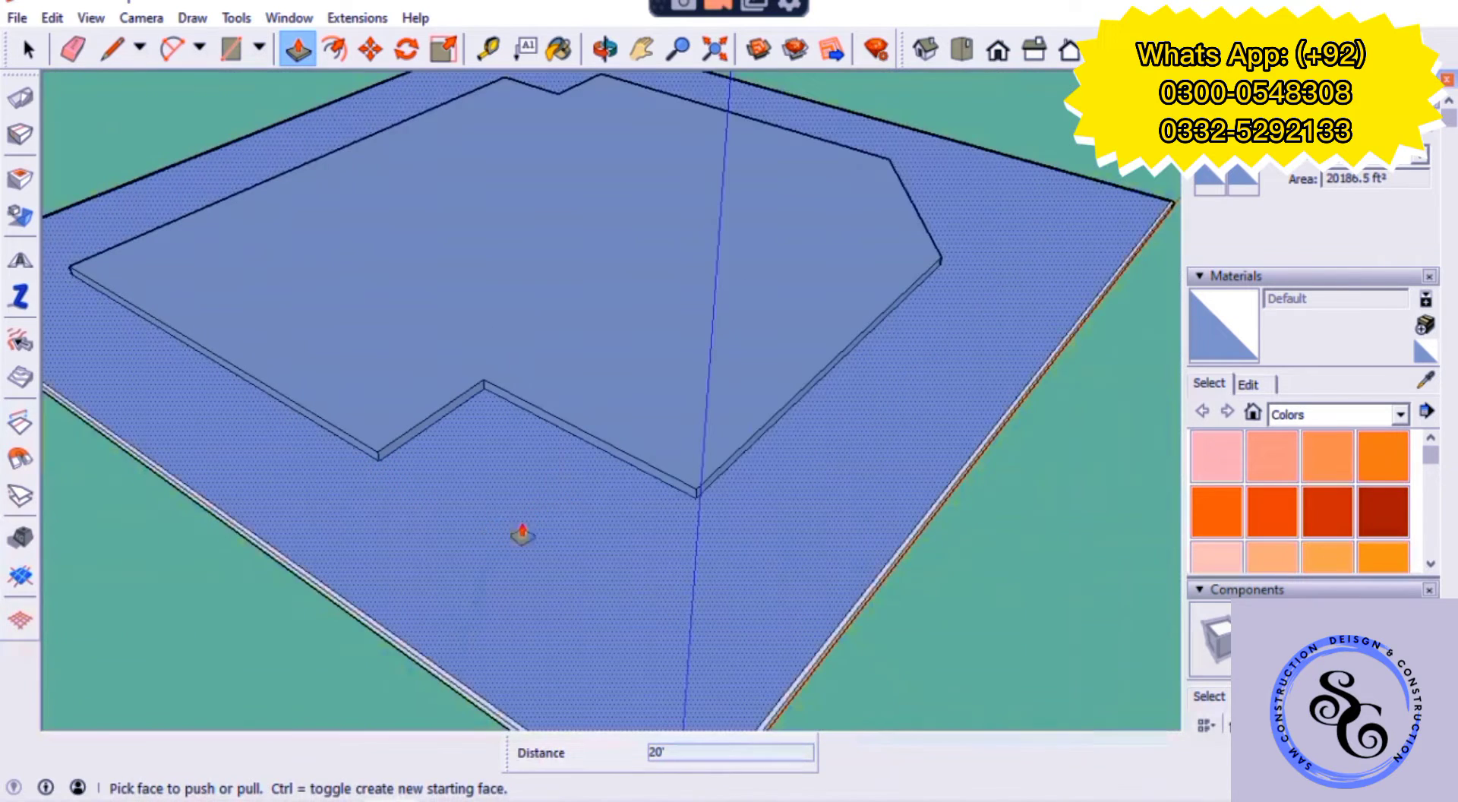
scroll(723, 488, up, 5)
click(717, 490)
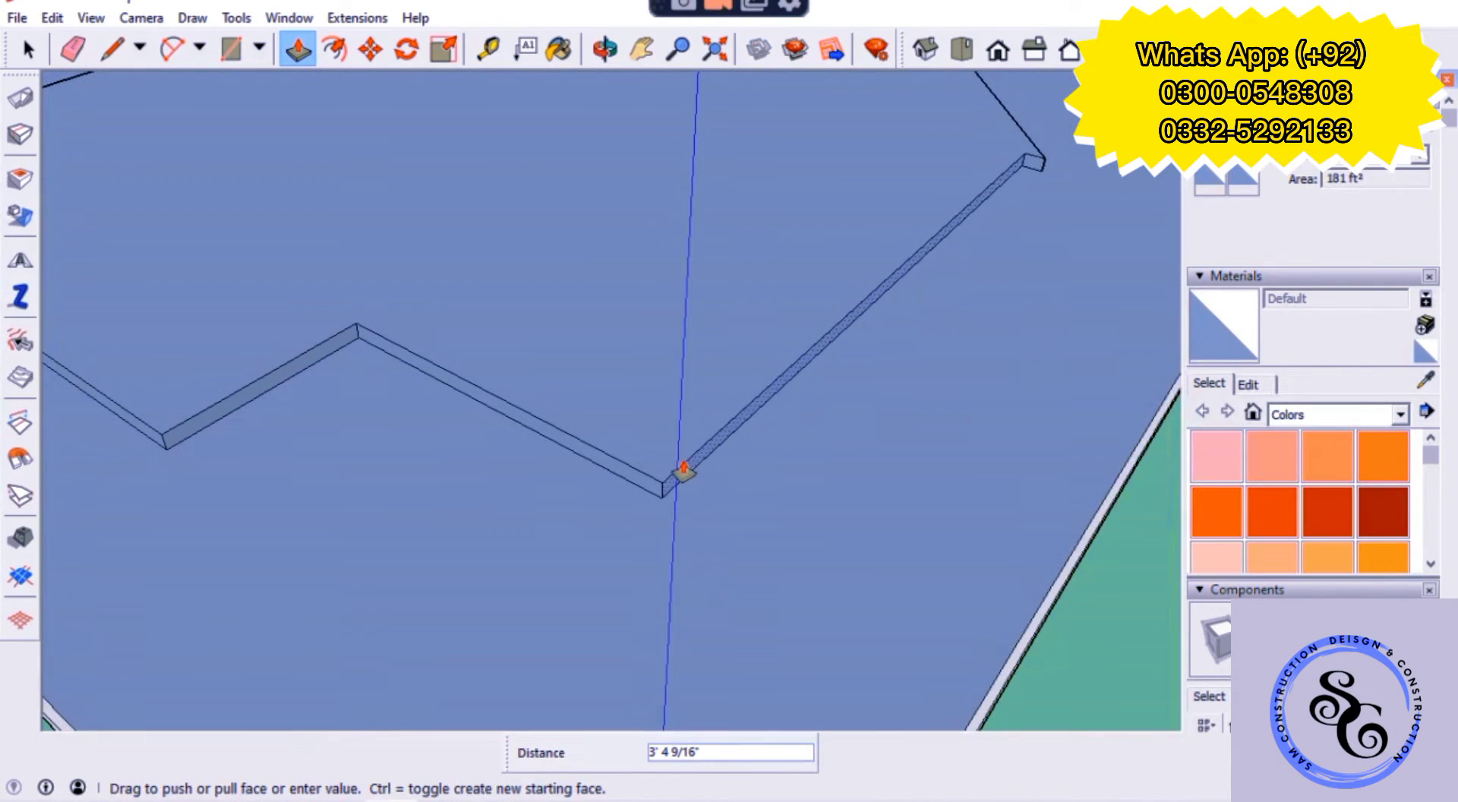
text(20)
key(Return)
scroll(631, 518, down, 5)
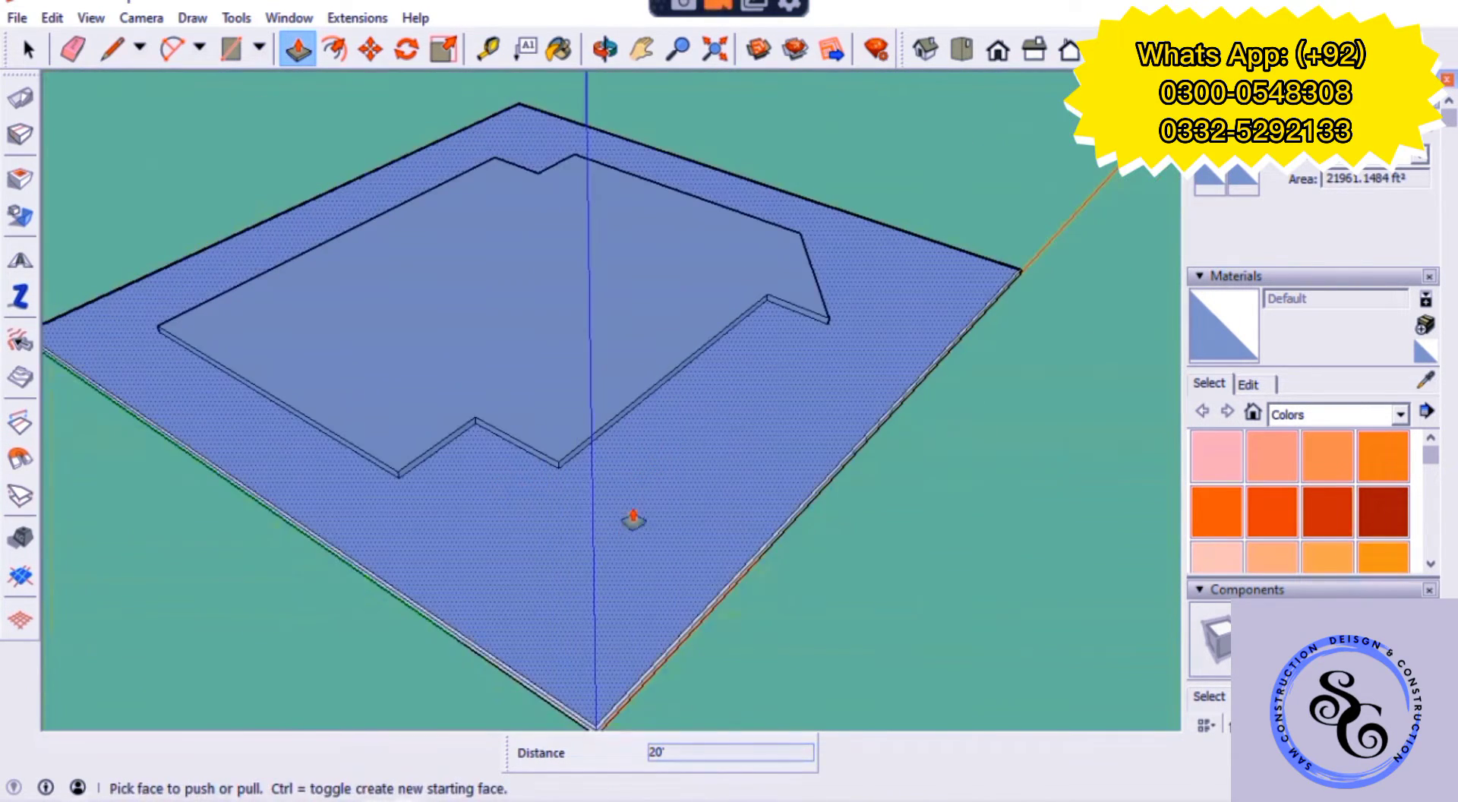
key(o)
drag(596, 495, 963, 516)
scroll(769, 469, up, 3)
scroll(600, 466, up, 3)
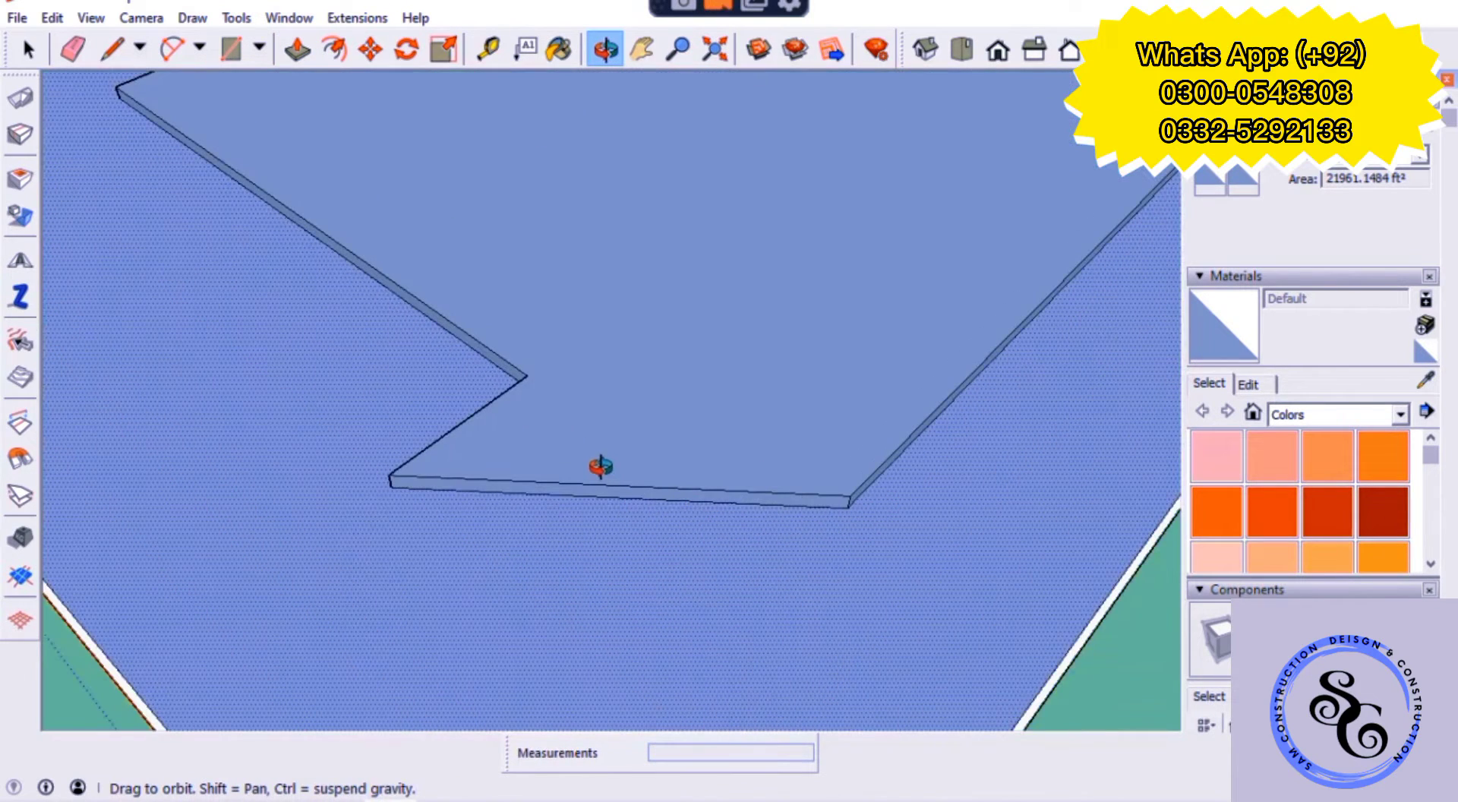
- Draw a line across the notch and push the triangle to slab thickness
key(l)
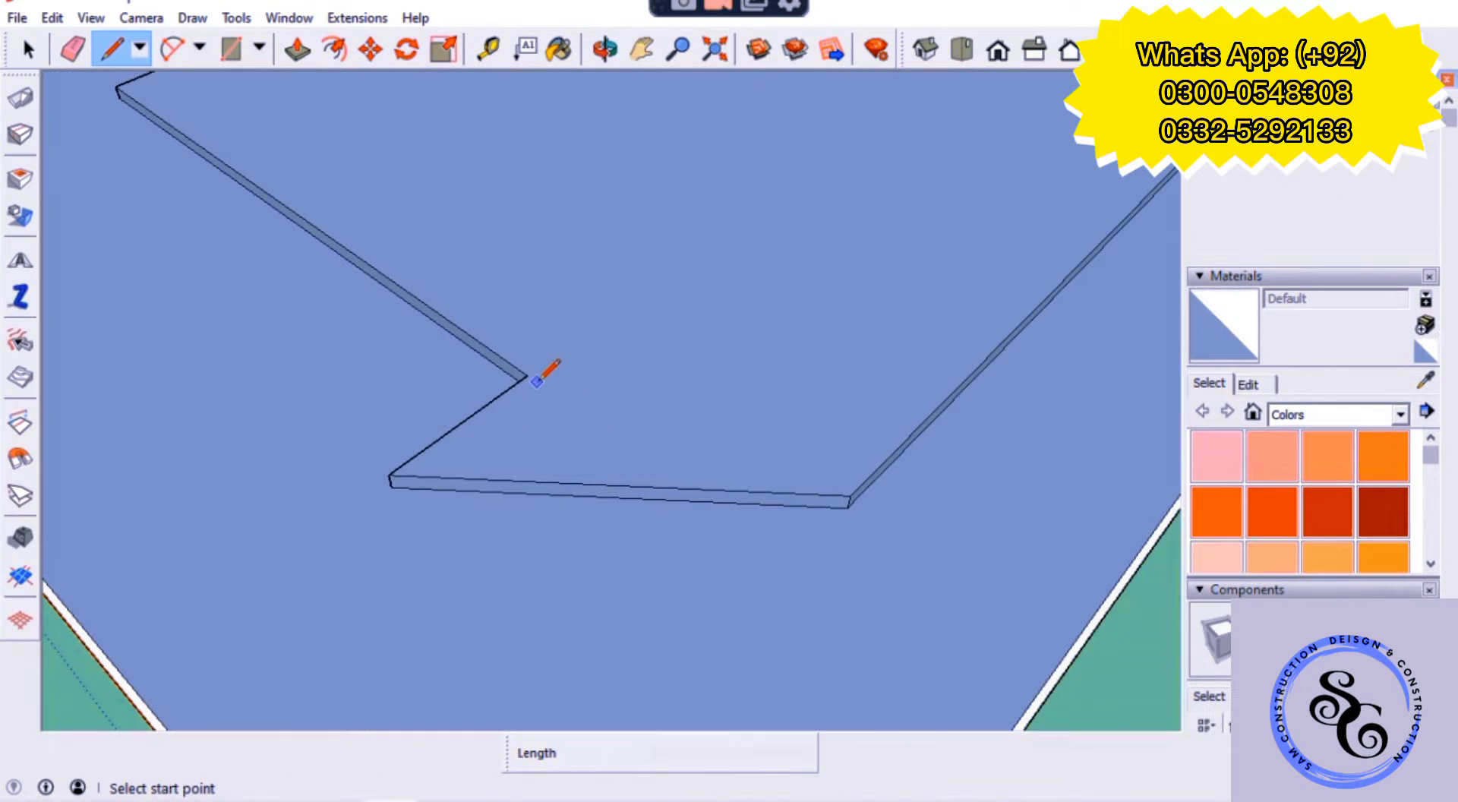
click(526, 375)
click(689, 486)
key(p)
click(587, 476)
click(580, 508)
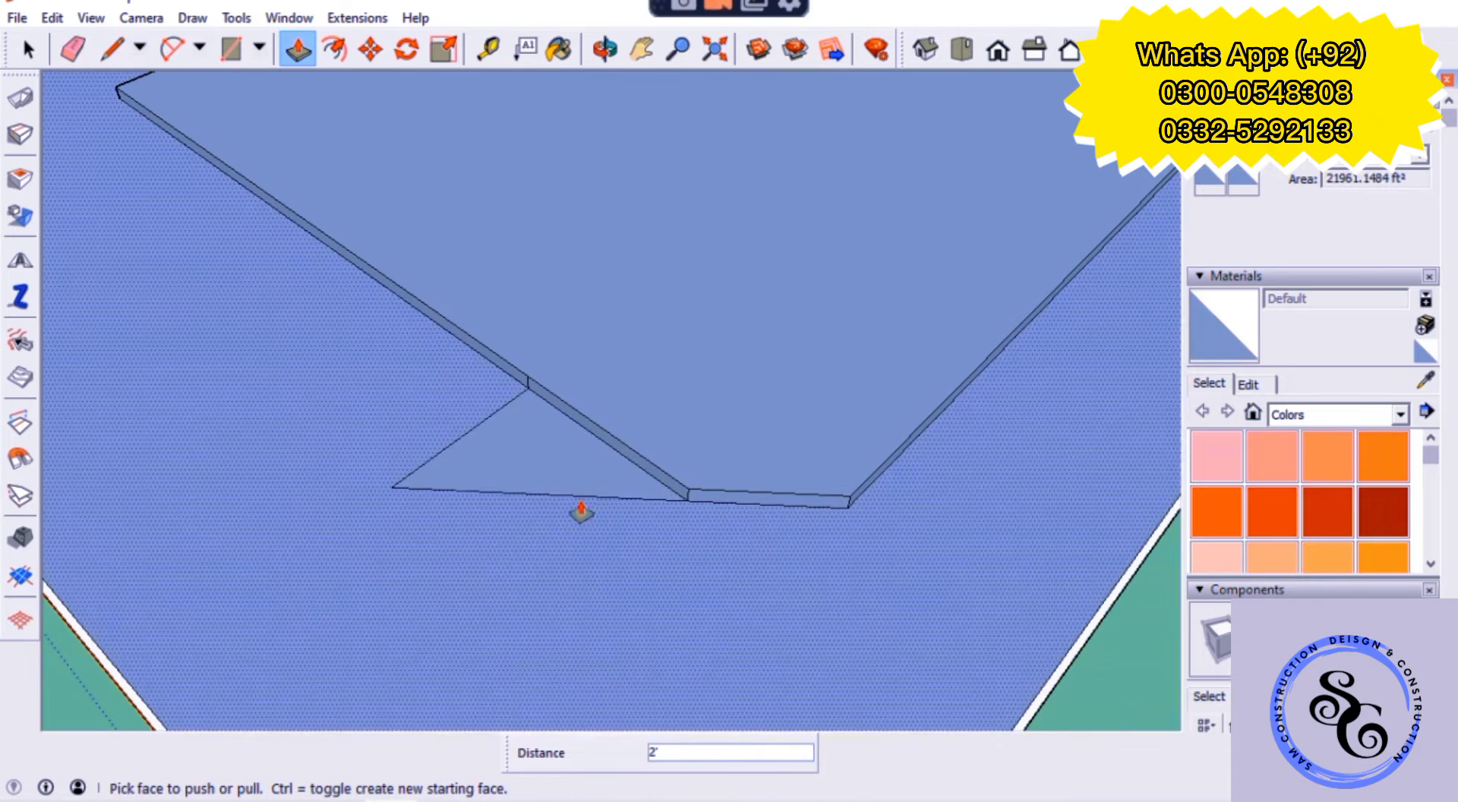
key(e)
click(559, 504)
scroll(539, 365, up, 3)
scroll(485, 429, down, 3)
- Guide off the right slab edge, fill the remaining corner triangle and erase its seam edges
key(t)
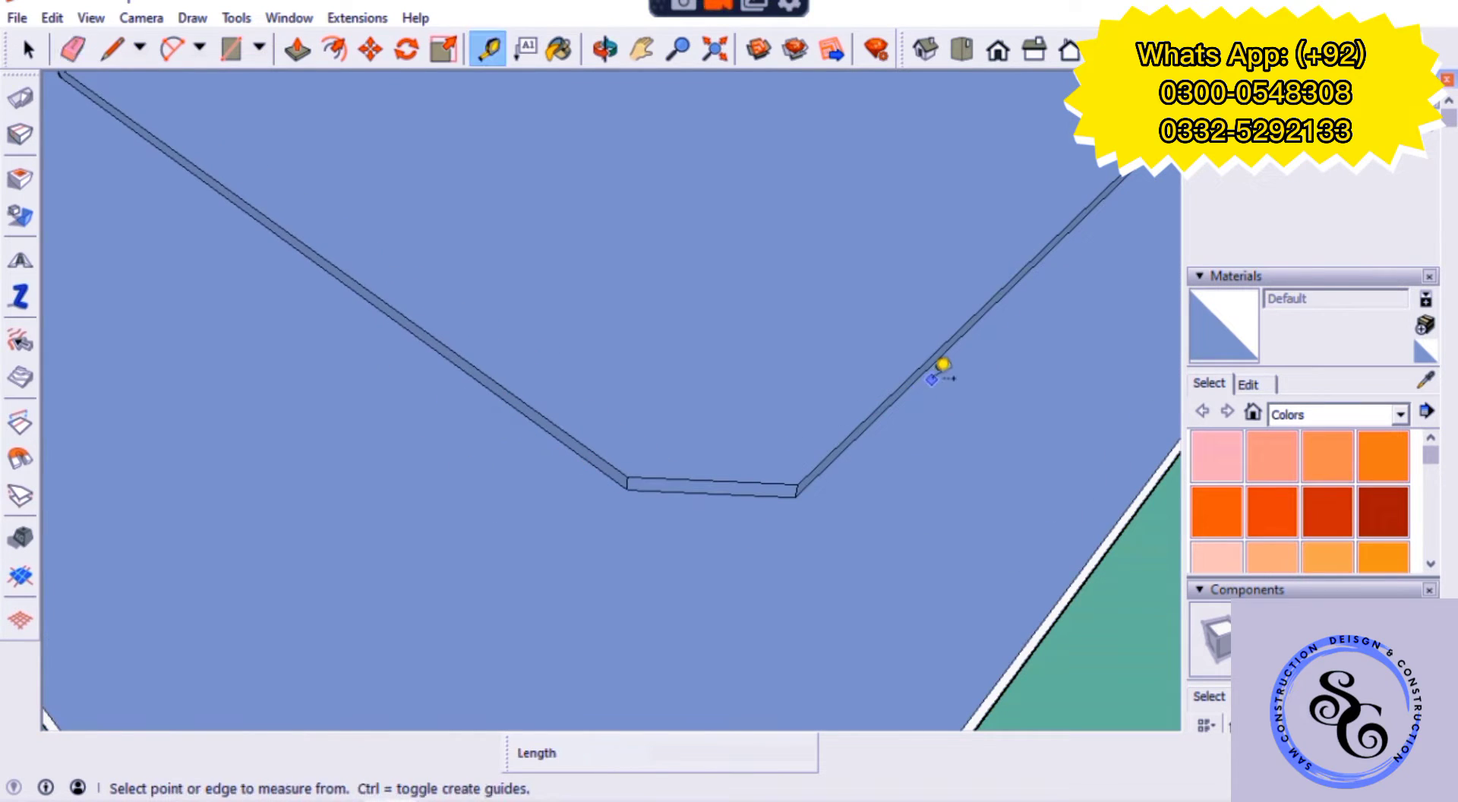
click(918, 375)
click(863, 427)
key(l)
click(626, 488)
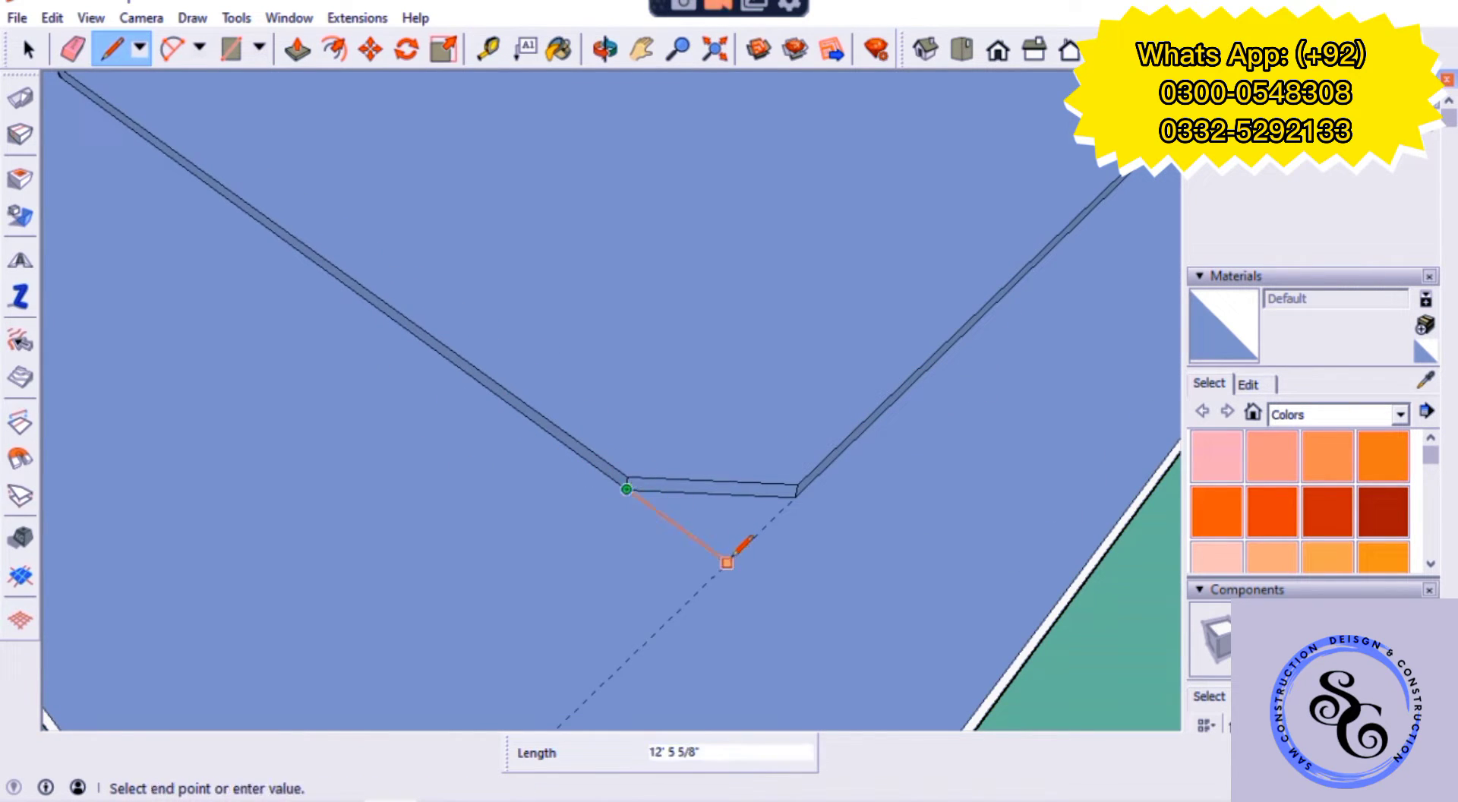
click(726, 563)
key(p)
click(752, 509)
click(716, 467)
key(e)
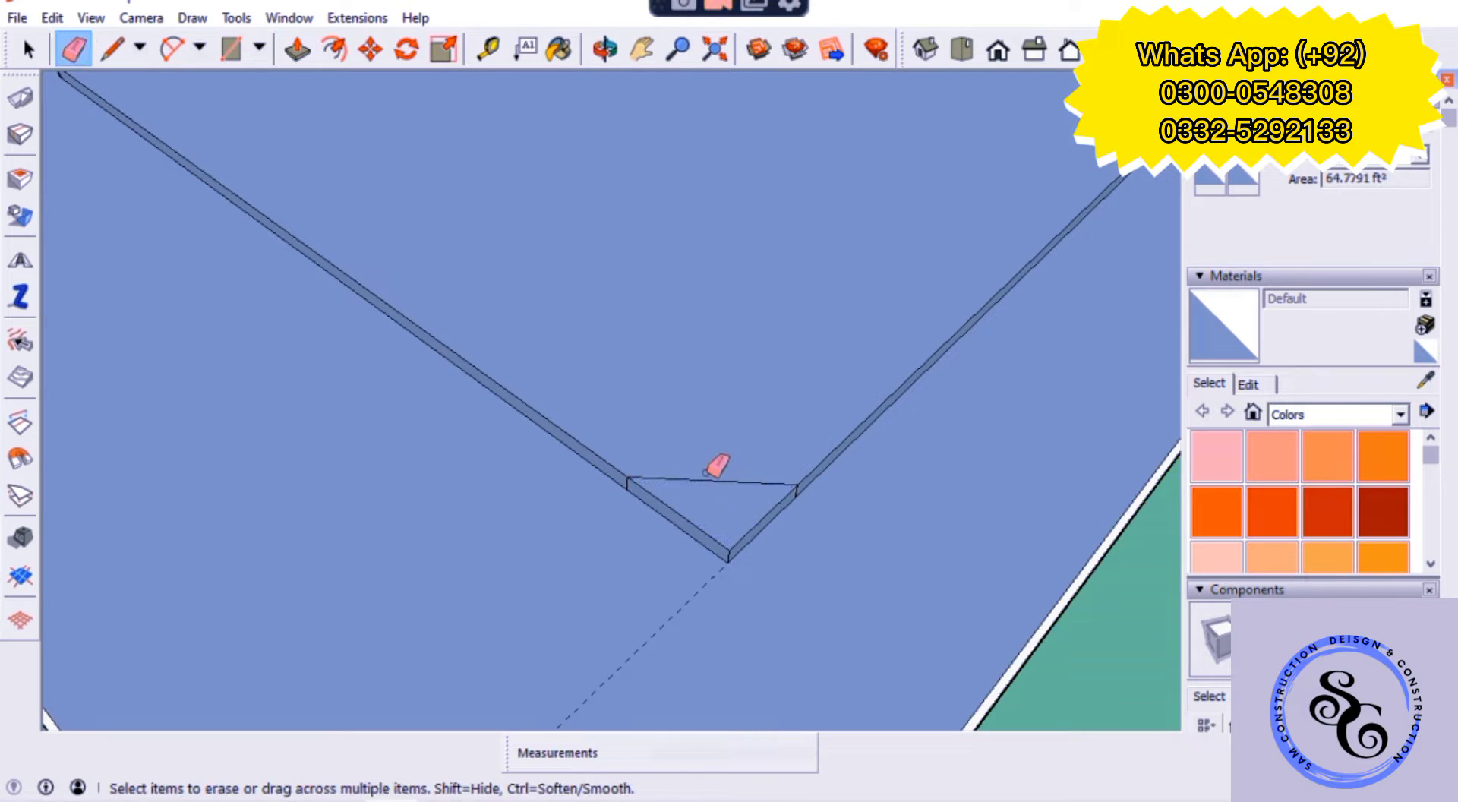
drag(716, 466, 667, 504)
- Place two measured guides from the slab's corner edges
scroll(568, 425, up, 3)
scroll(568, 425, down, 3)
scroll(839, 449, down, 3)
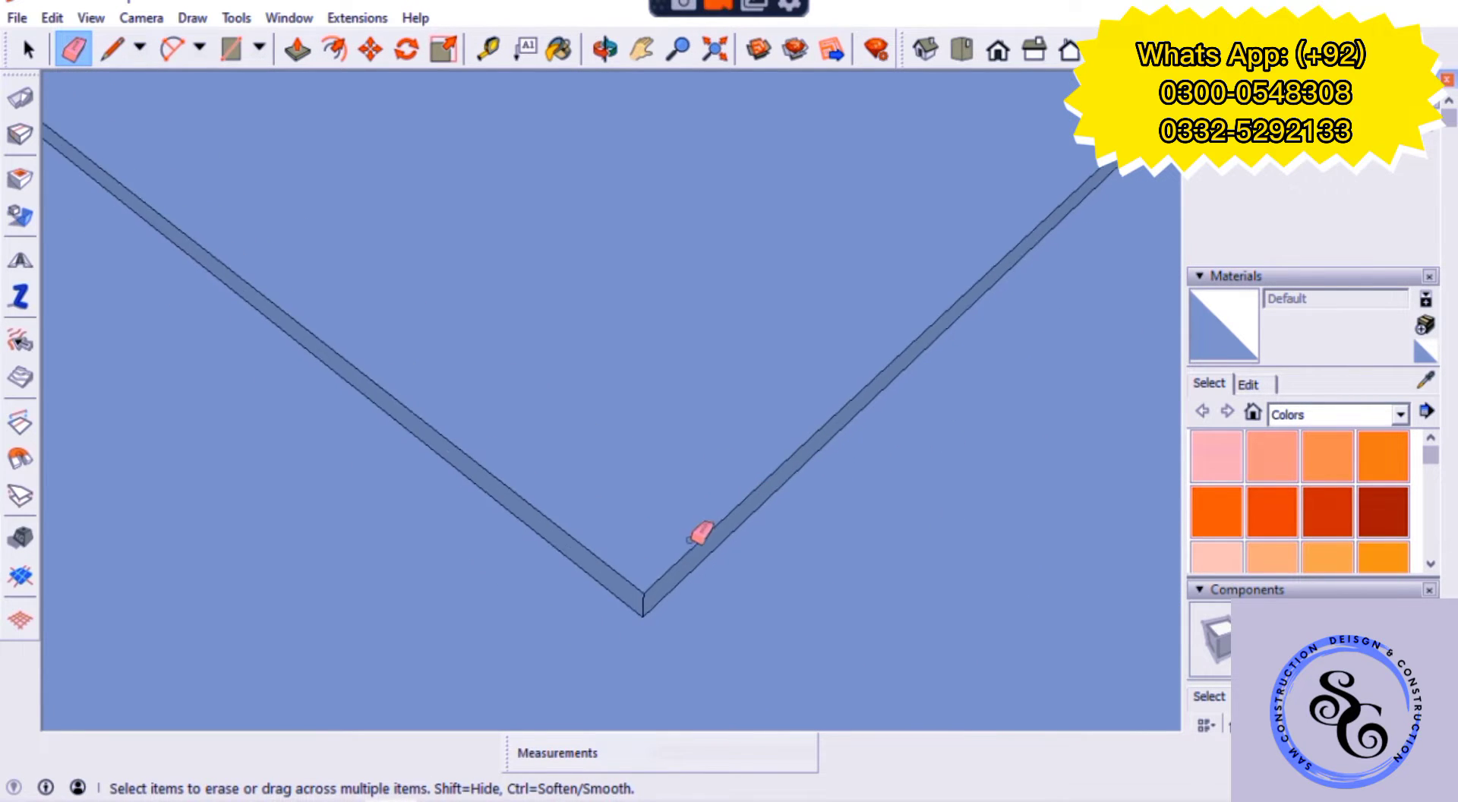
scroll(699, 531, down, 3)
key(t)
click(566, 594)
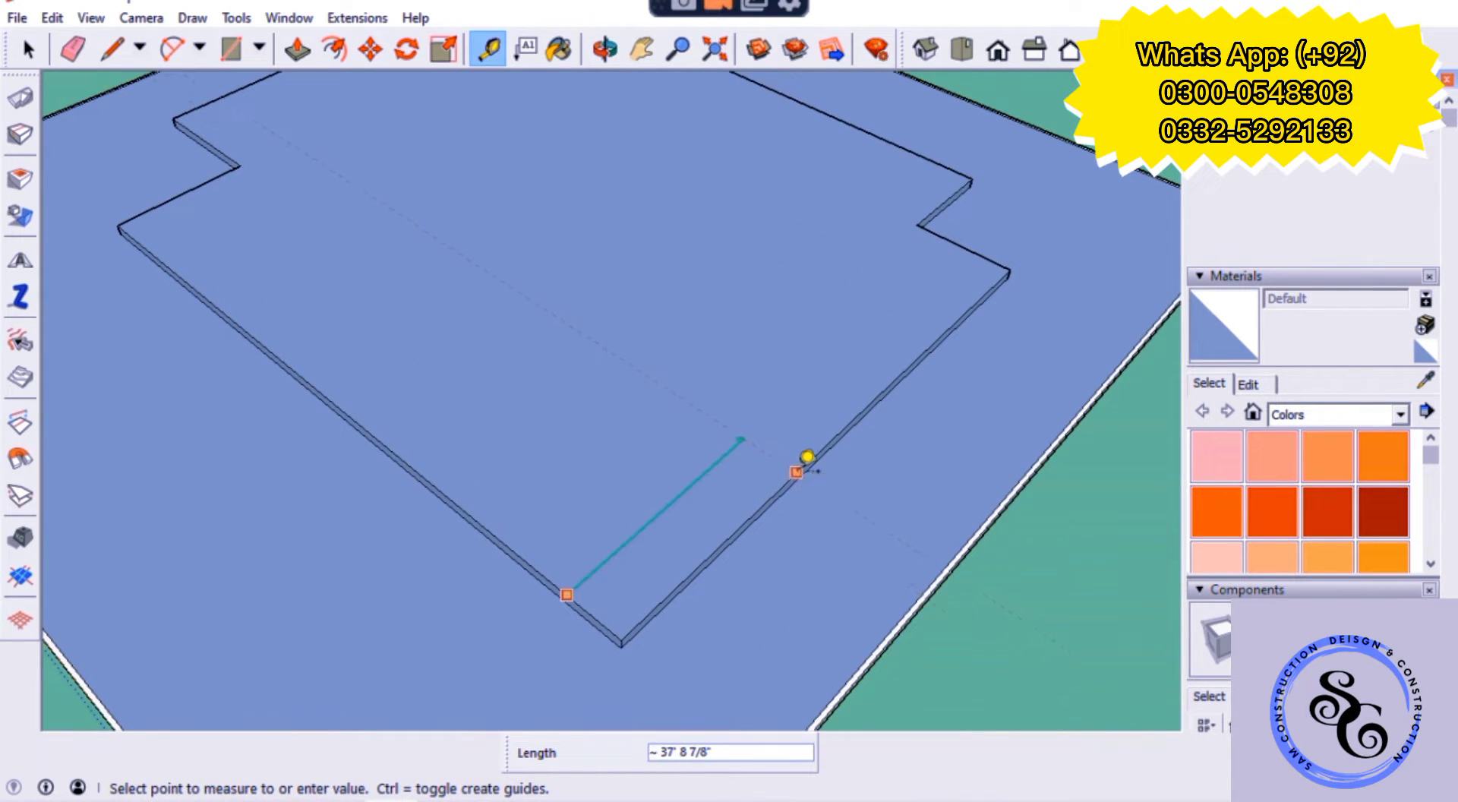
key(Return)
click(690, 571)
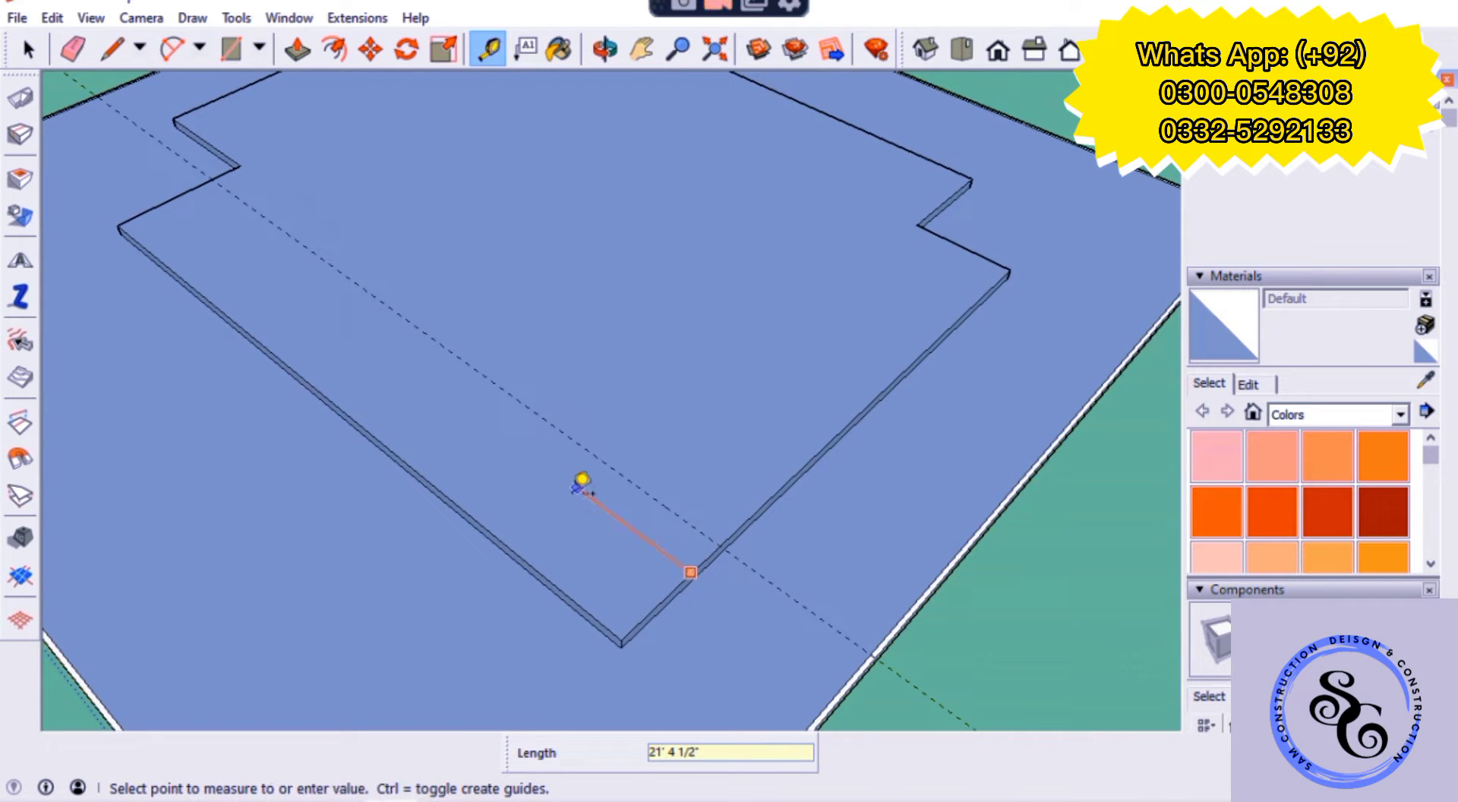
key(Return)
scroll(566, 511, up, 3)
- Draw a cross line over the corner and select it
key(l)
click(482, 571)
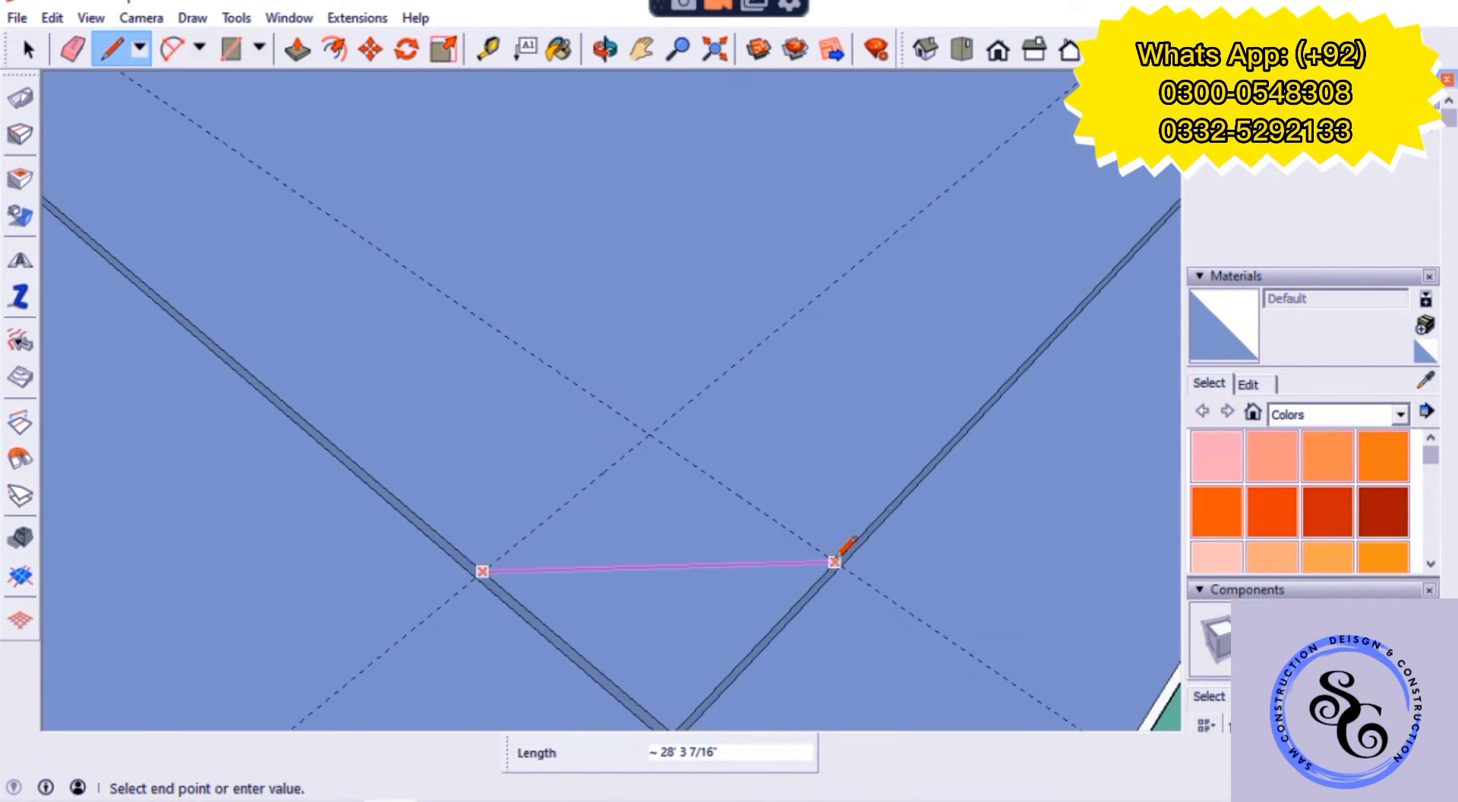
click(835, 562)
key(space)
click(709, 564)
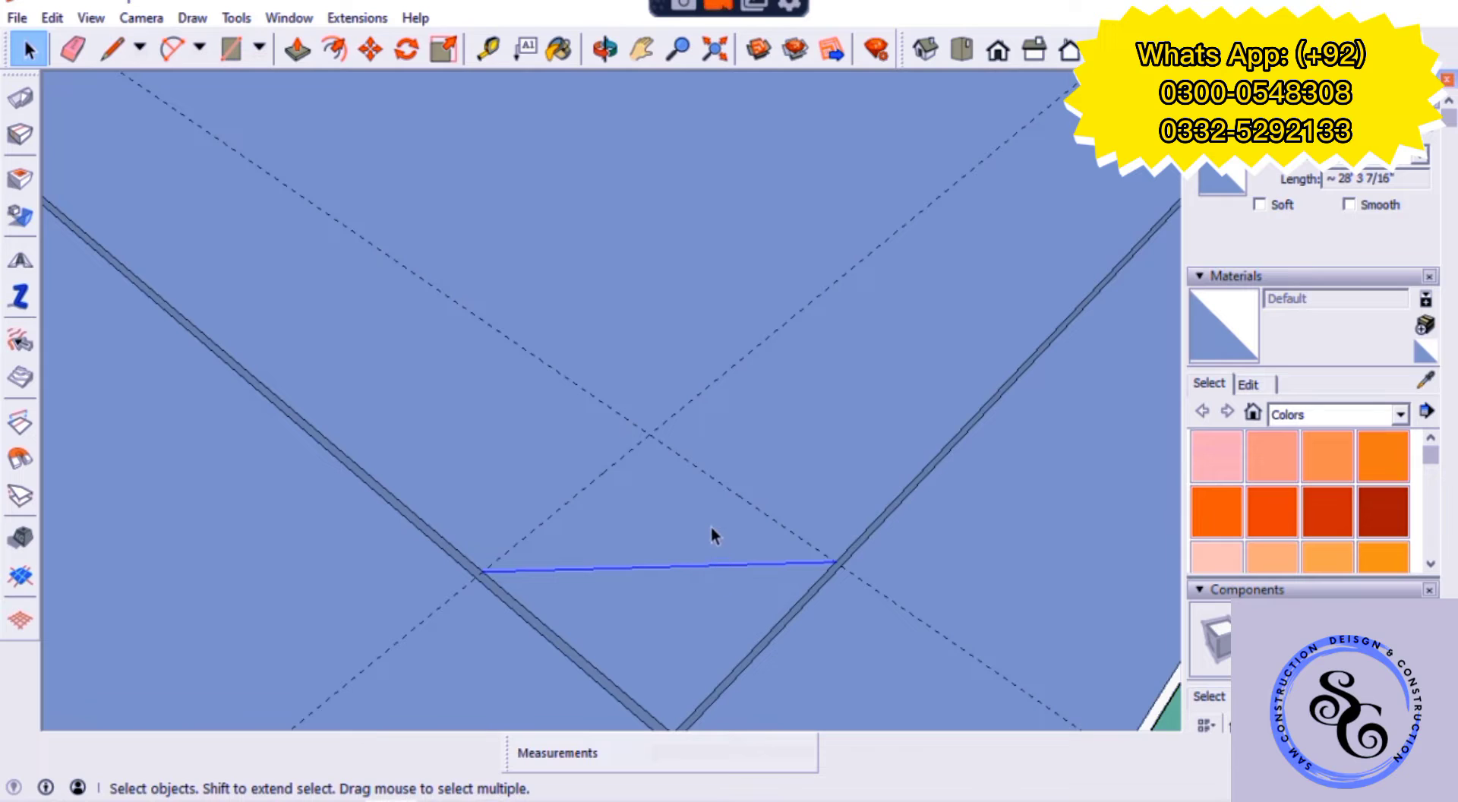
- Offset guides 6' farther in and draw the diagonal chamfer line between them
key(t)
click(834, 562)
text(6')
key(Return)
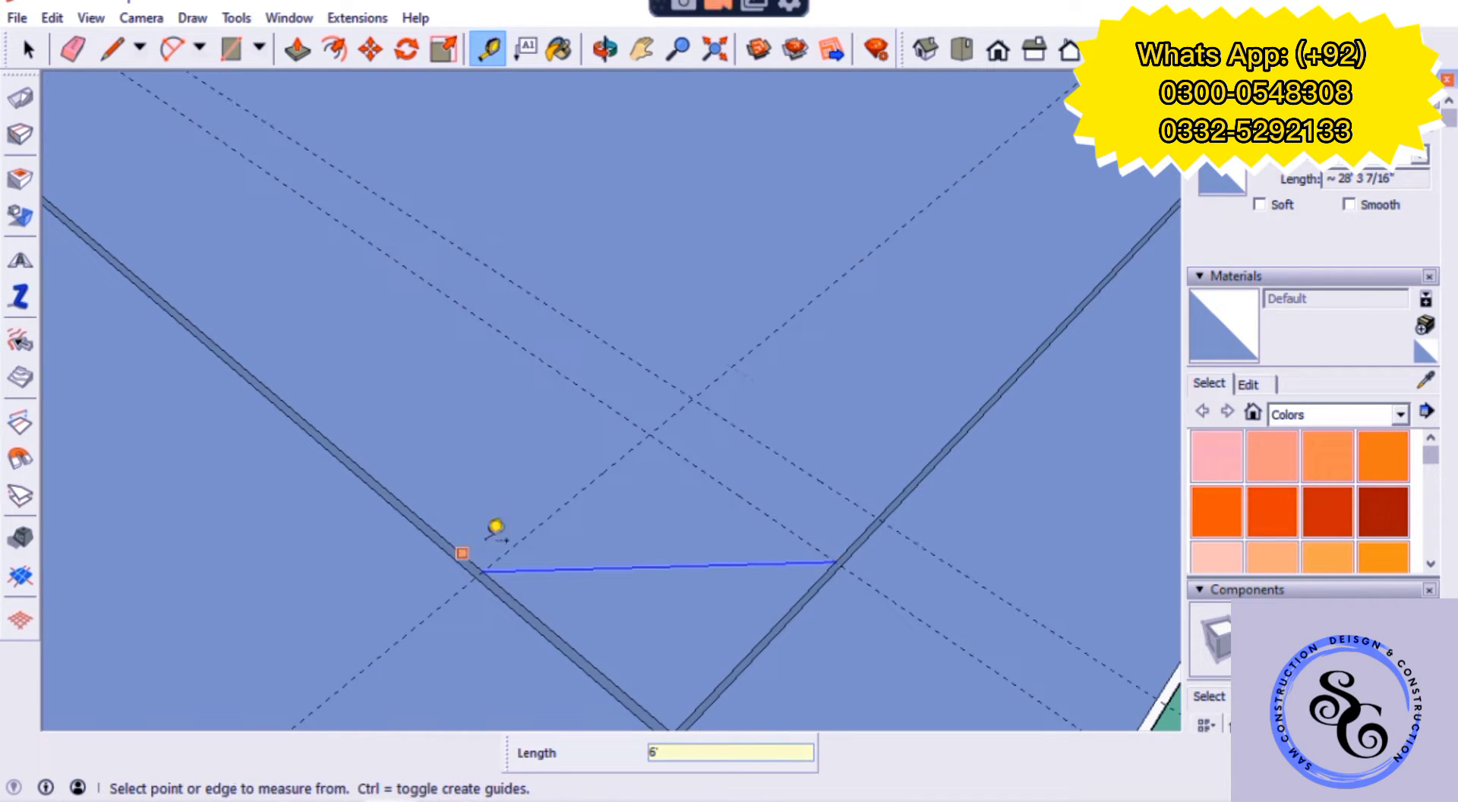
click(540, 523)
key(Return)
key(l)
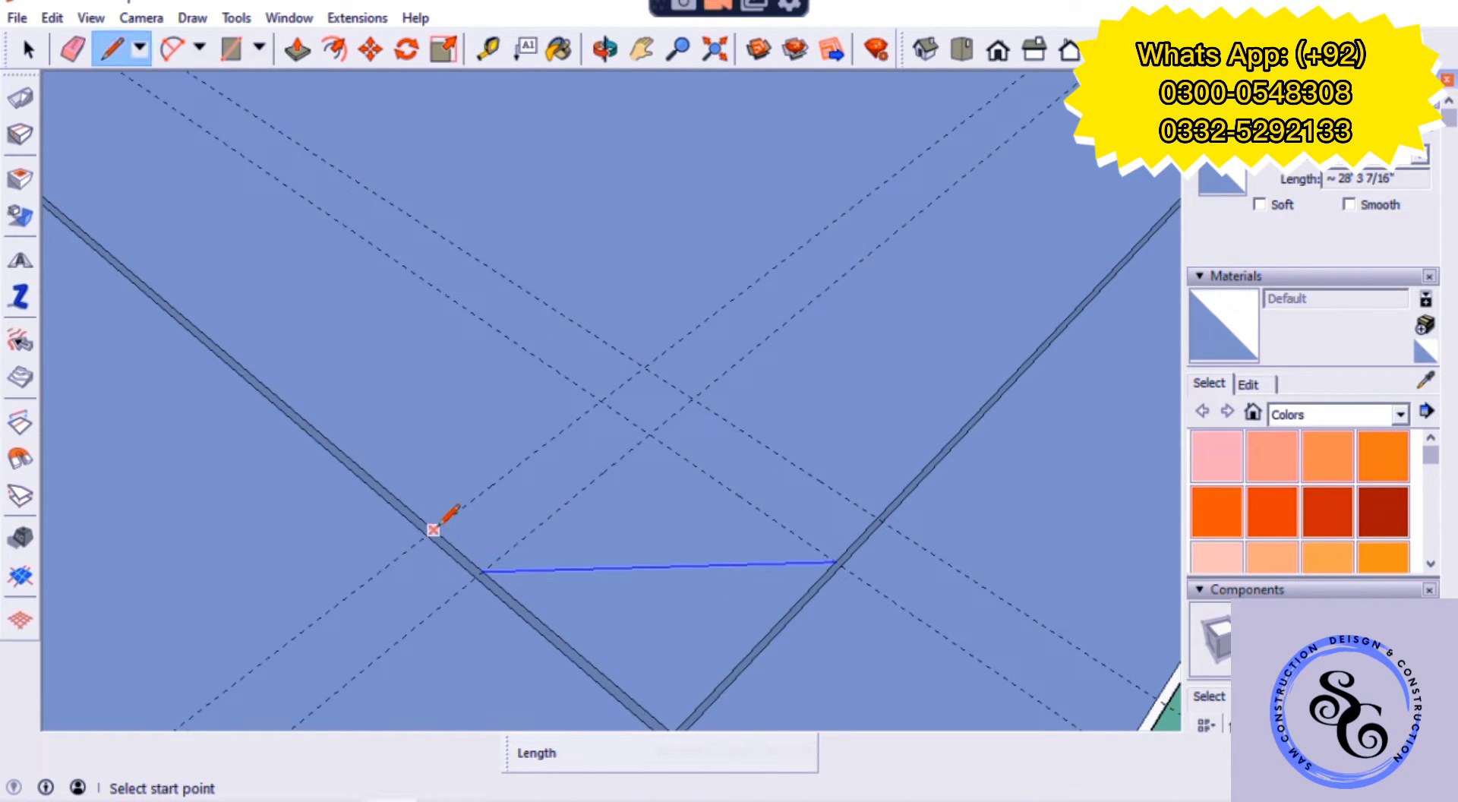
click(433, 529)
click(877, 519)
- Erase the temporary guides and switch to Top view of the slab
key(e)
drag(699, 563, 630, 308)
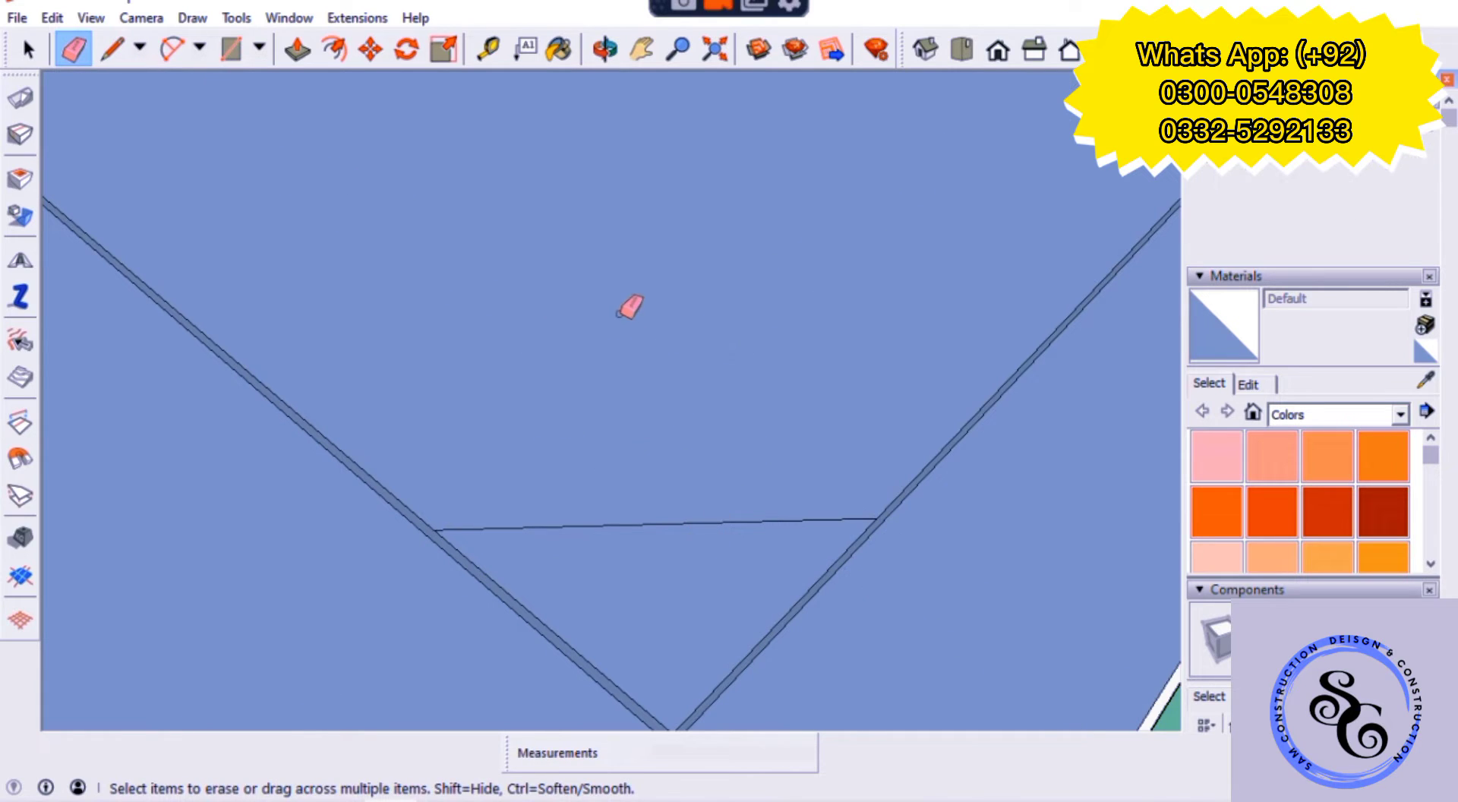
scroll(778, 430, down, 3)
key(p)
key(e)
key(o)
mouse_move(677, 596)
mouse_down()
mouse_move(662, 618)
mouse_move(921, 645)
mouse_up()
click(961, 53)
scroll(735, 435, down, 3)
- Offset the slab's top face outline slightly inward
scroll(513, 276, up, 3)
key(space)
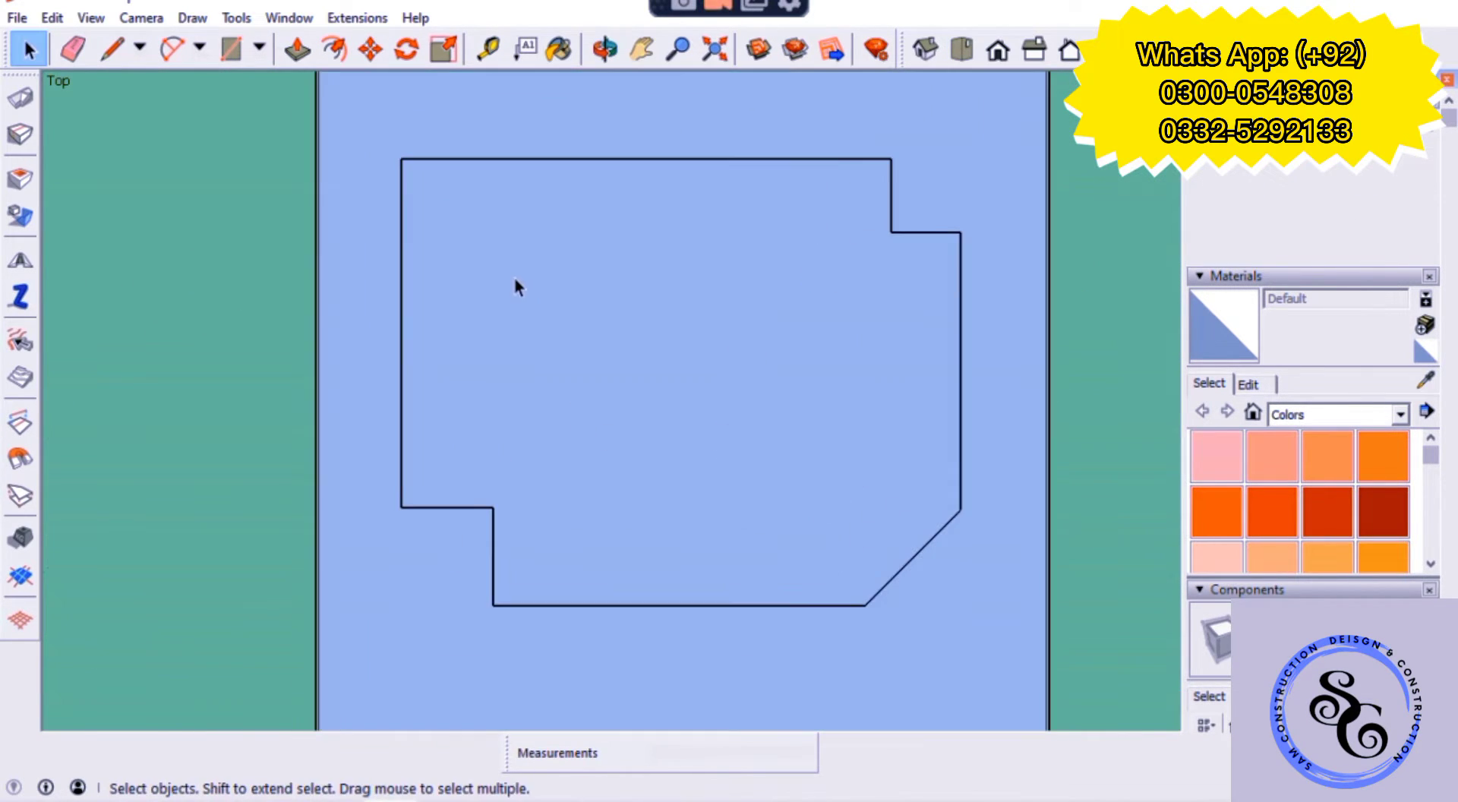
click(513, 277)
key(f)
click(401, 293)
key(Escape)
scroll(531, 357, up, 2)
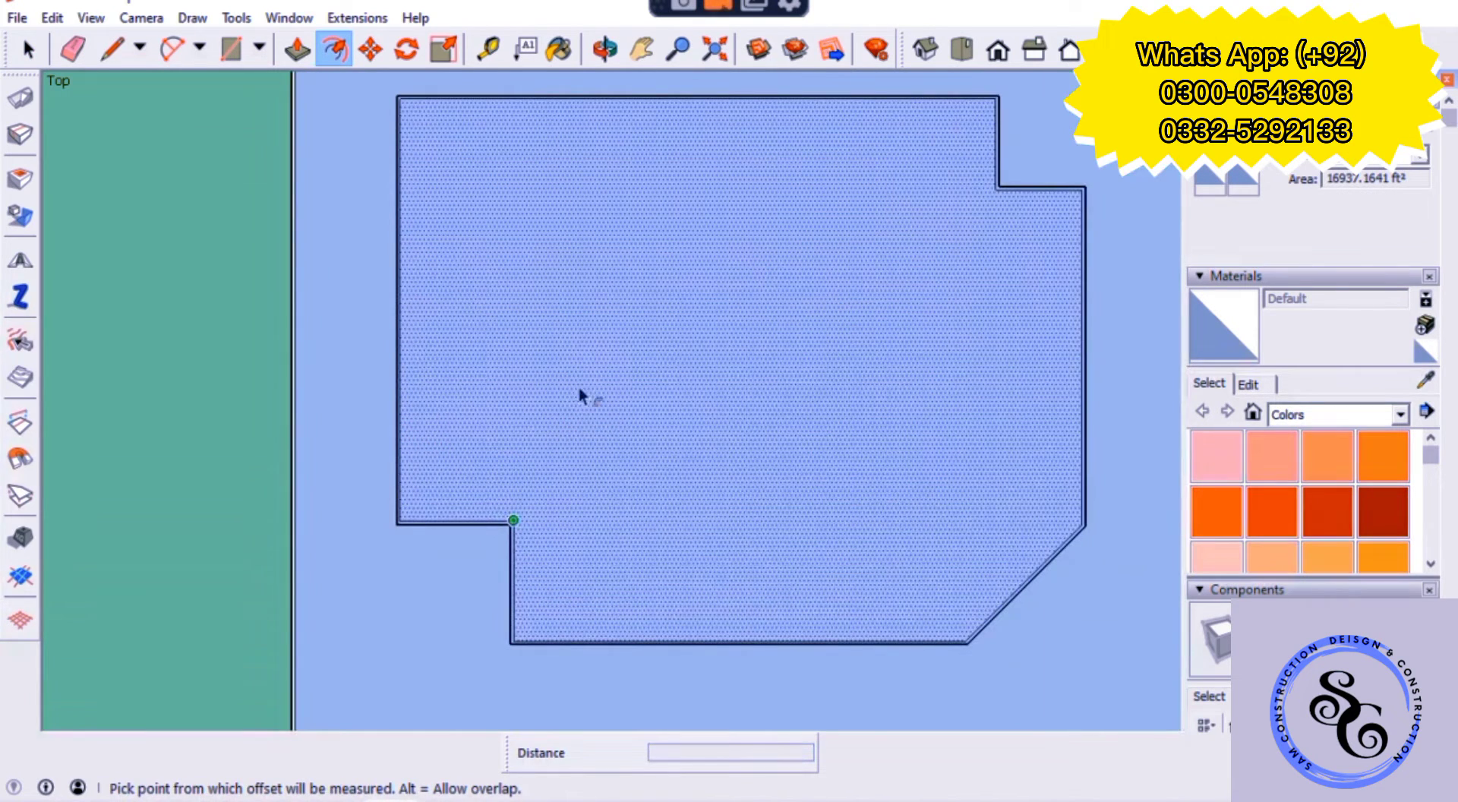
key(space)
- Place two vertical guides at the notch corner, one just beside the other
scroll(481, 108, up, 3)
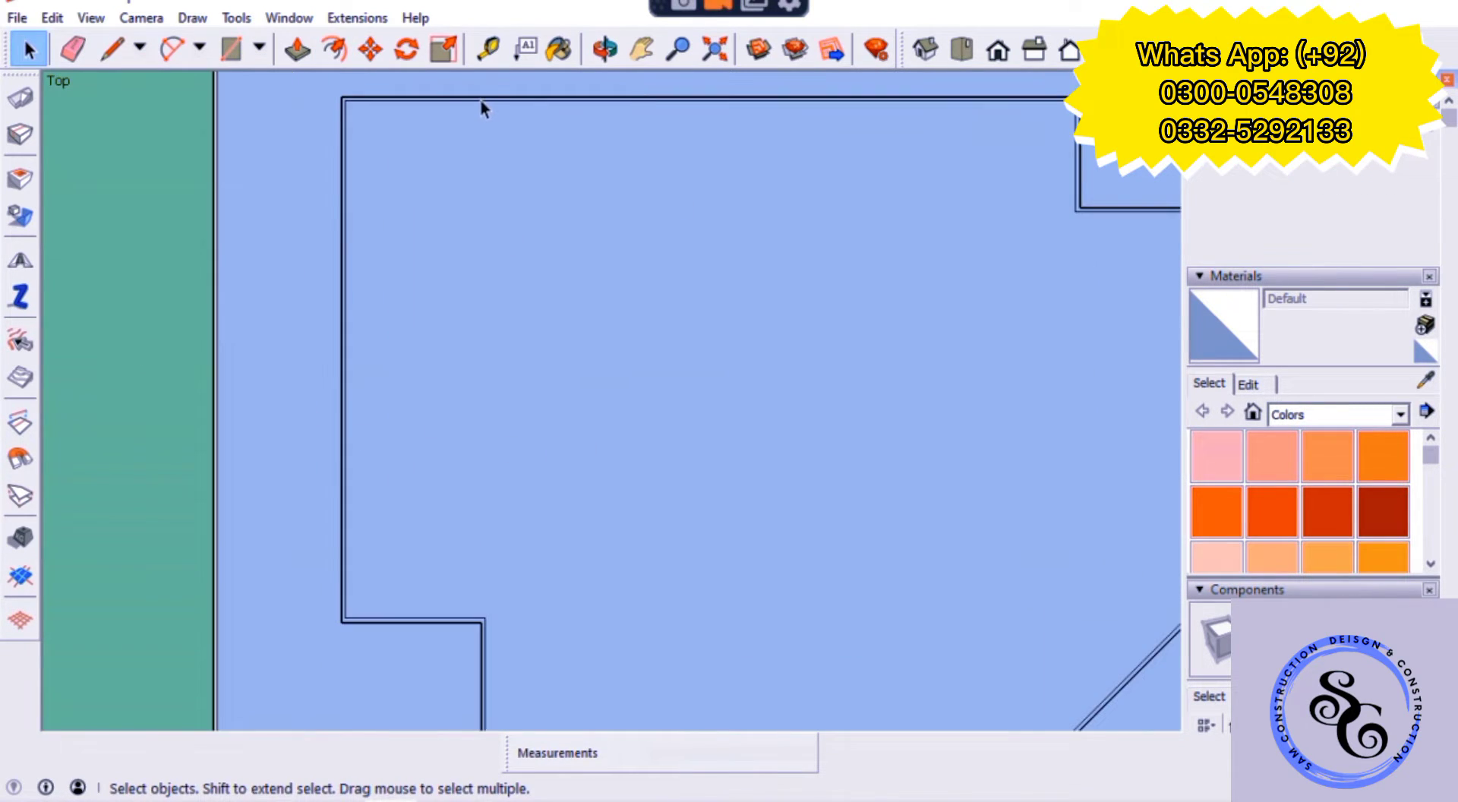
key(t)
click(306, 184)
scroll(599, 186, down, 3)
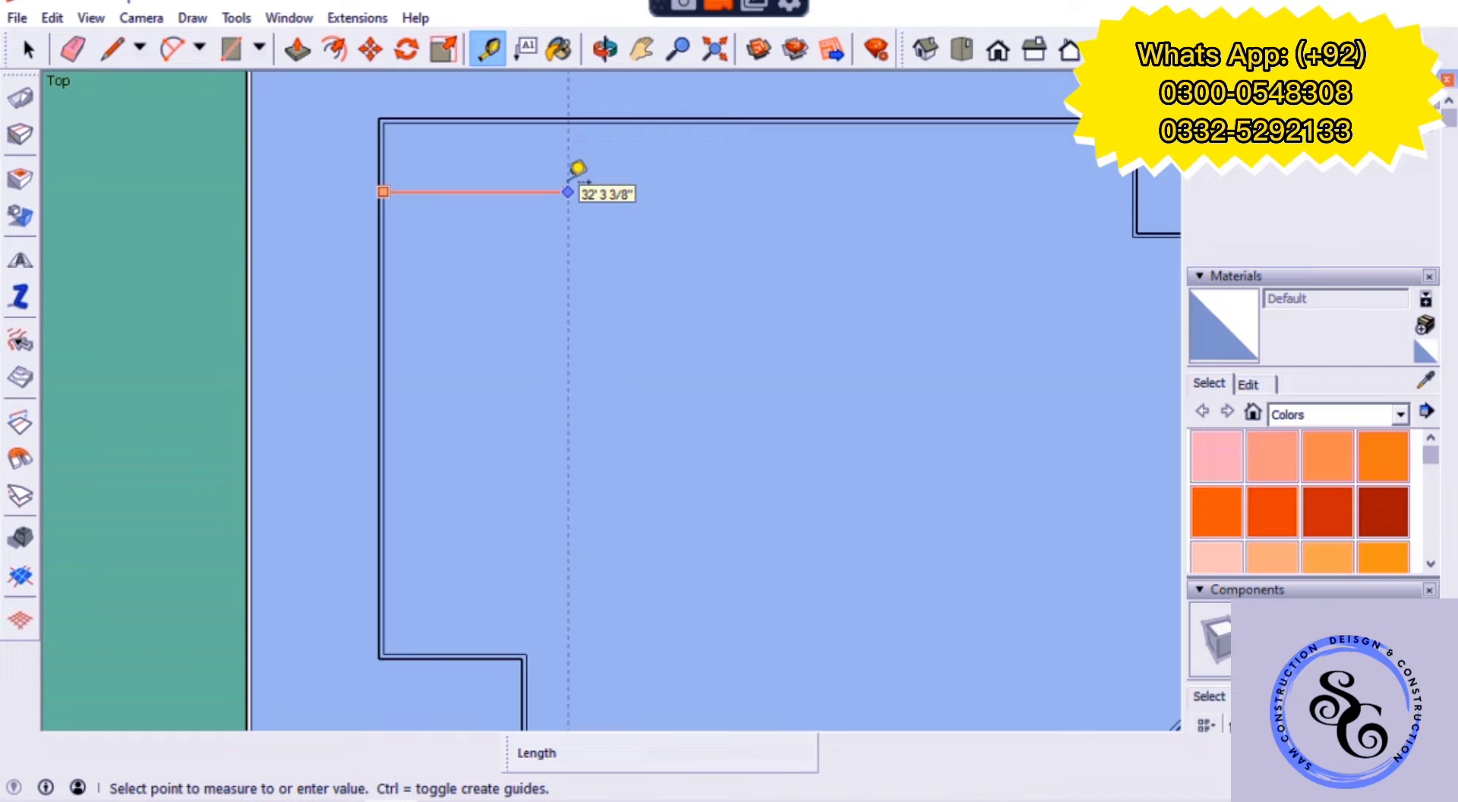
click(530, 653)
click(531, 204)
click(556, 192)
scroll(501, 145, up, 2)
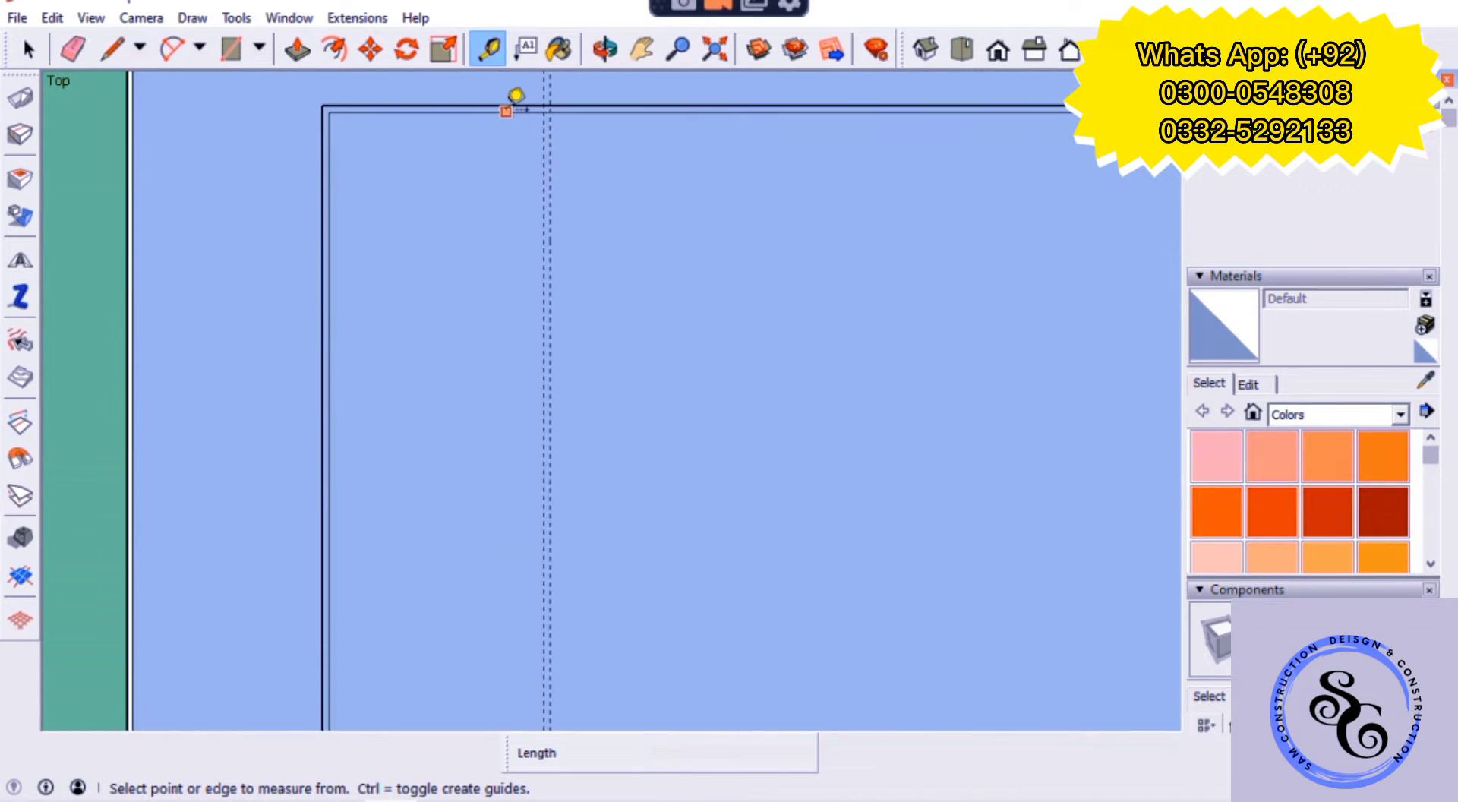
- Measure 25' along the top wall and add horizontal guides below it, one offset 9
click(548, 157)
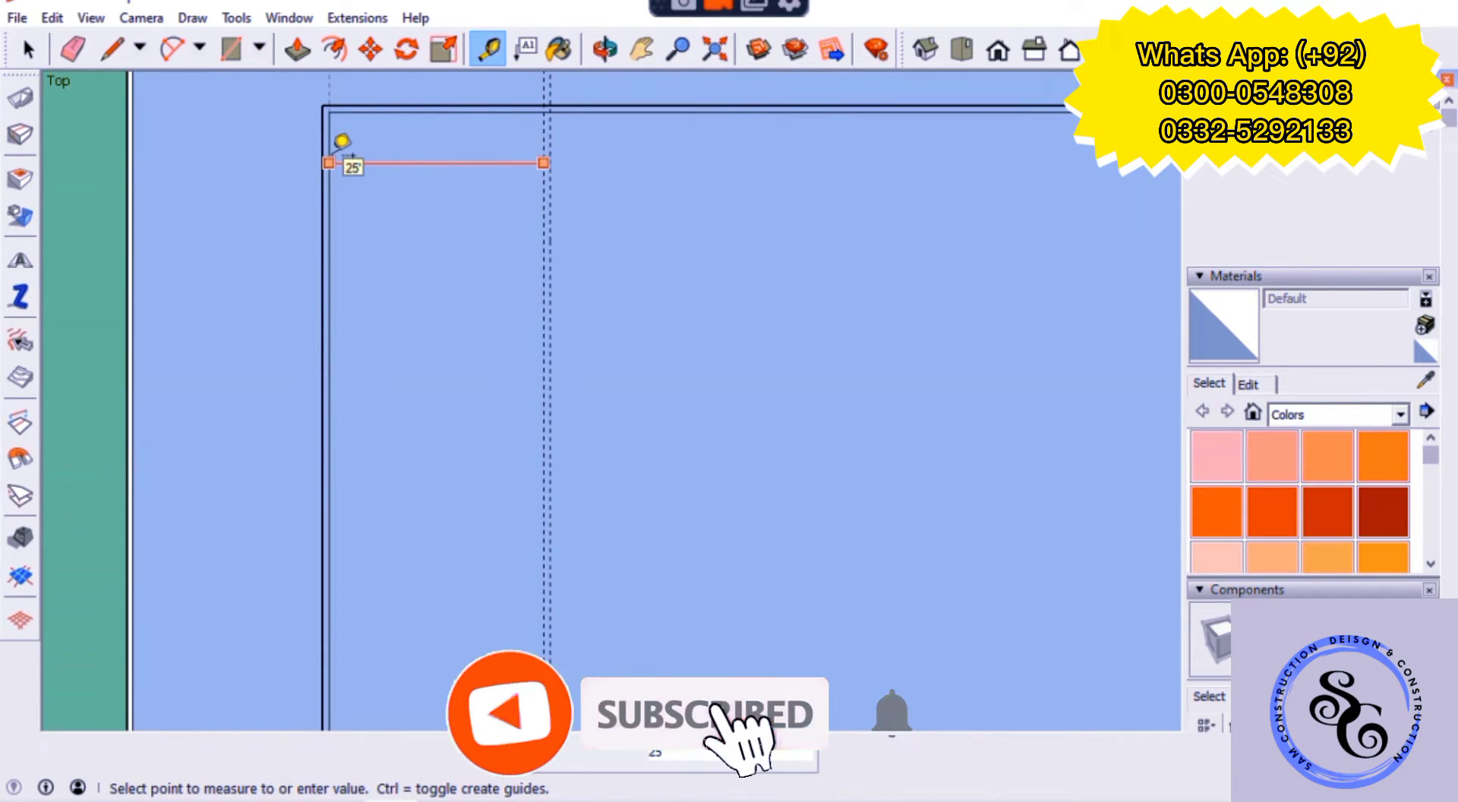
click(342, 141)
click(500, 111)
click(498, 196)
click(611, 201)
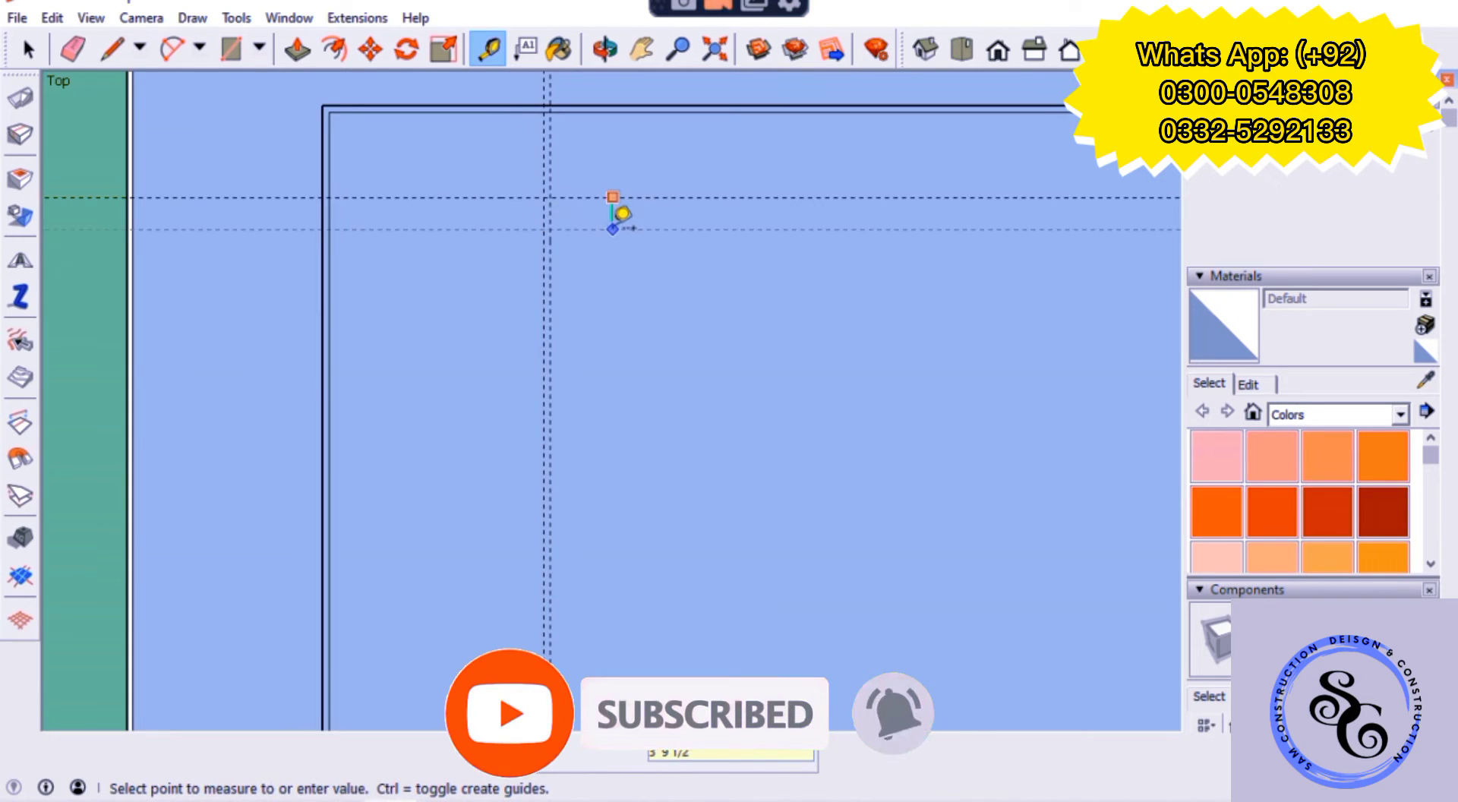
text(9)
key(Return)
- Add further horizontal guides down the left side, including one 10' lower
click(632, 202)
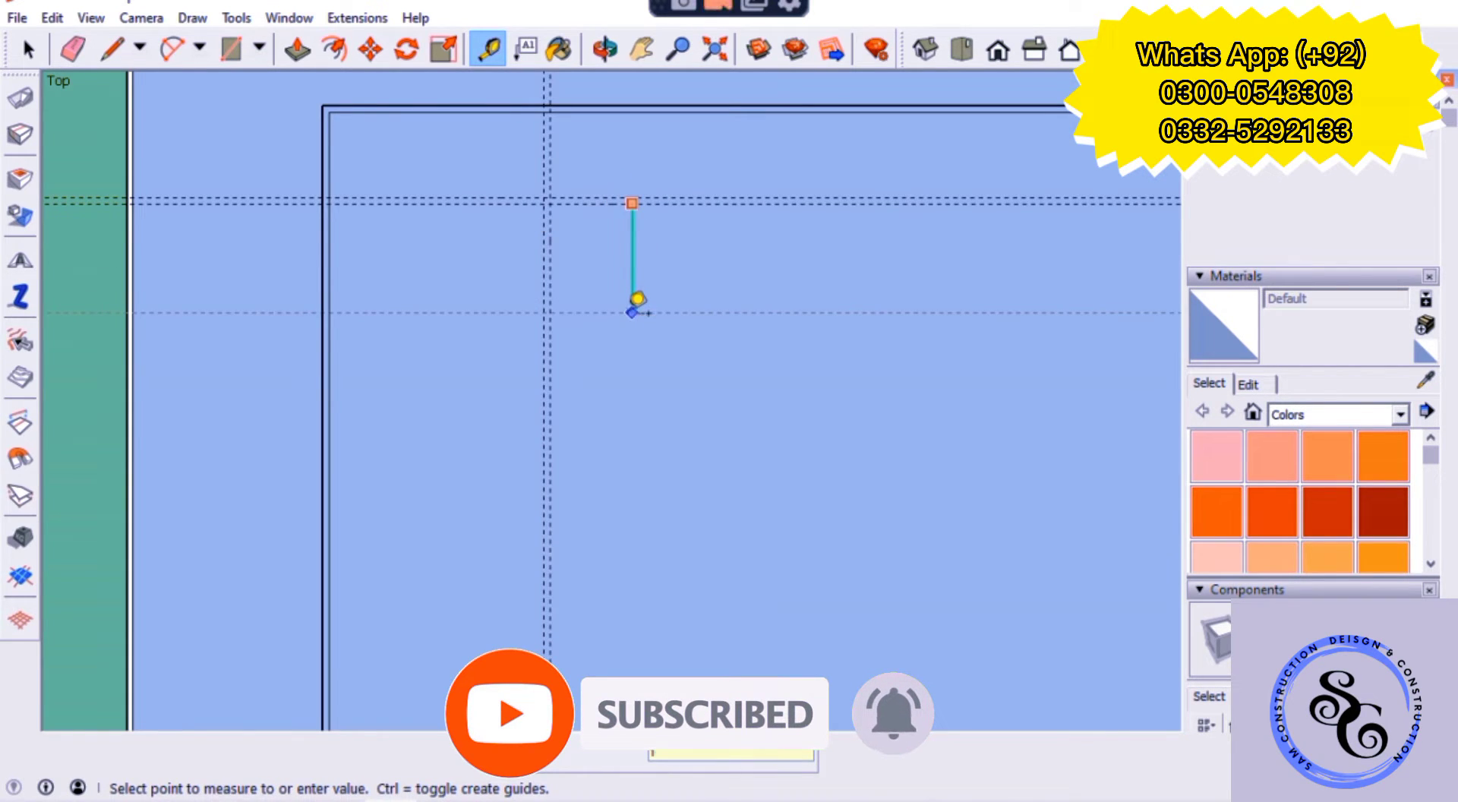
click(637, 299)
click(641, 351)
click(647, 384)
scroll(621, 255, up, 1)
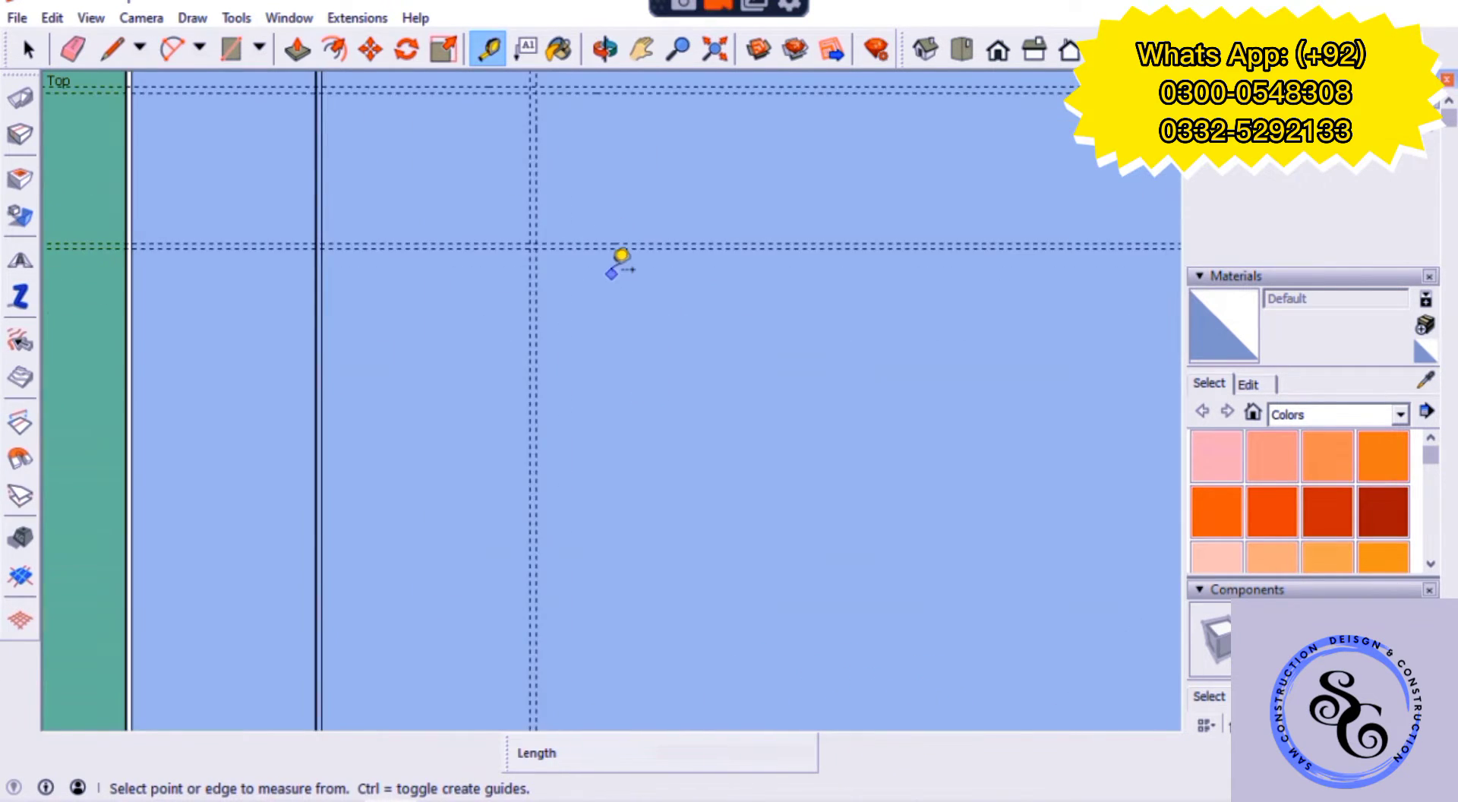
click(621, 255)
text(10')
key(Return)
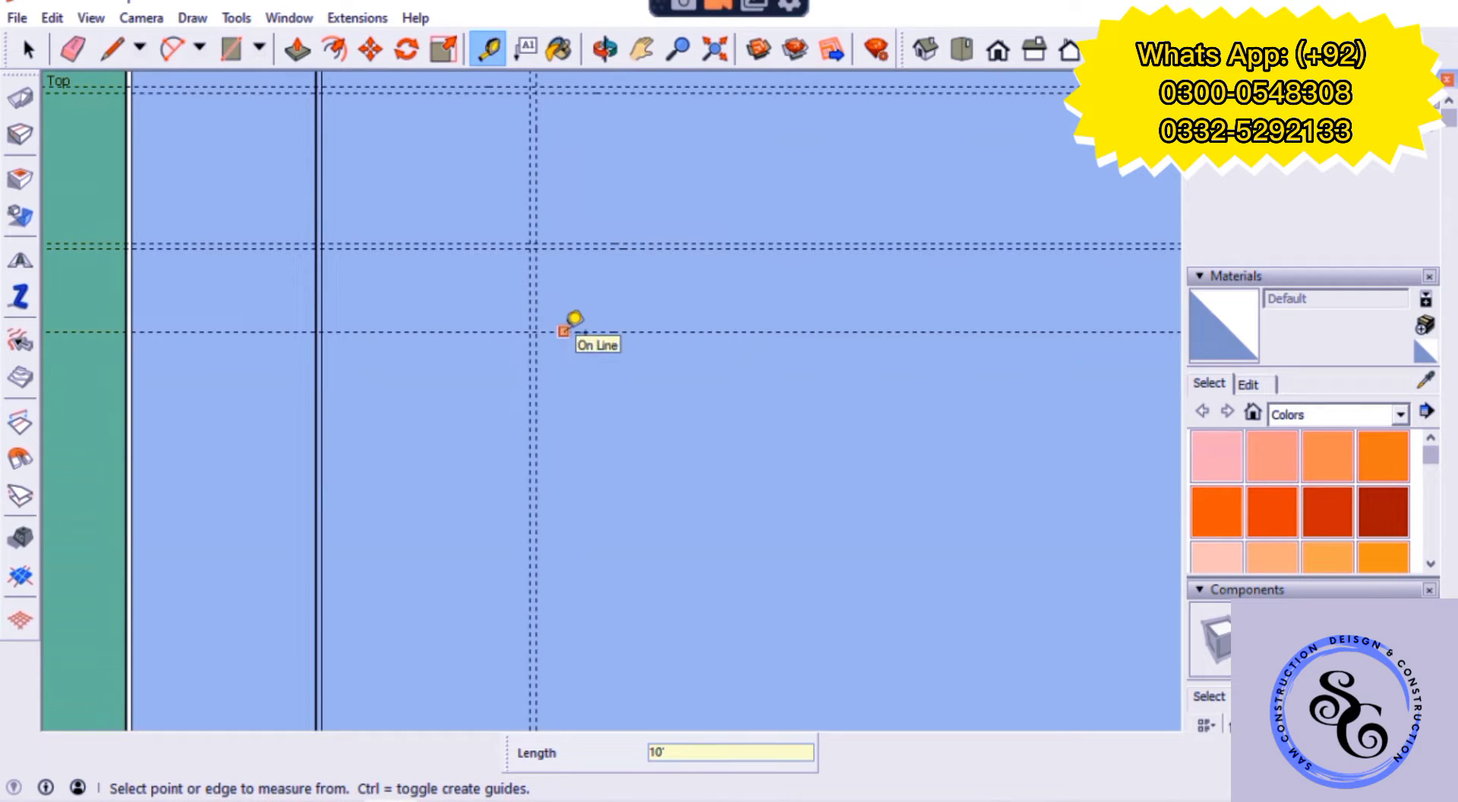
- Place more room guides at an 18 offset and 20' further down
click(563, 332)
click(578, 370)
click(581, 331)
scroll(599, 414, up, 1)
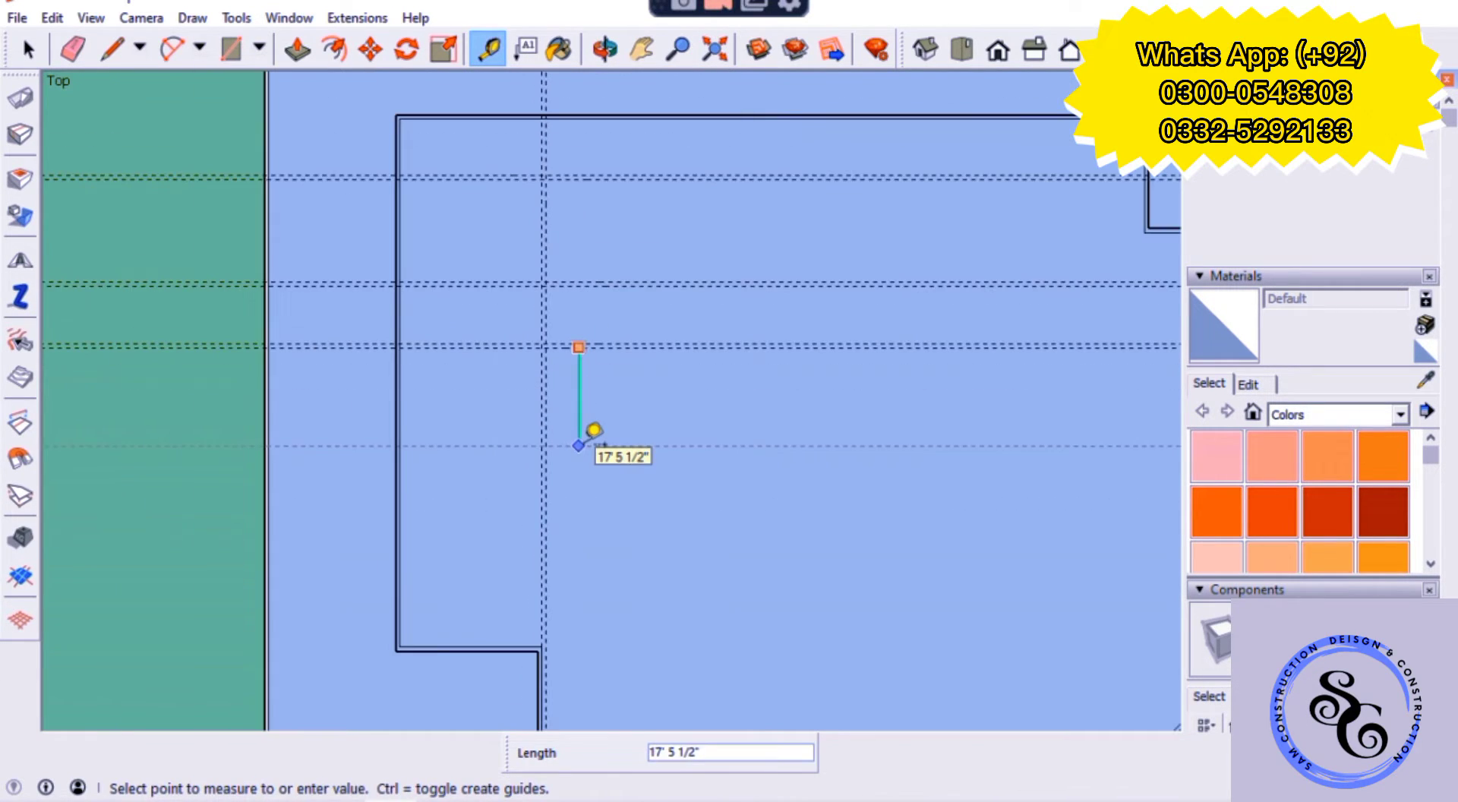
text(8)
key(Return)
click(580, 347)
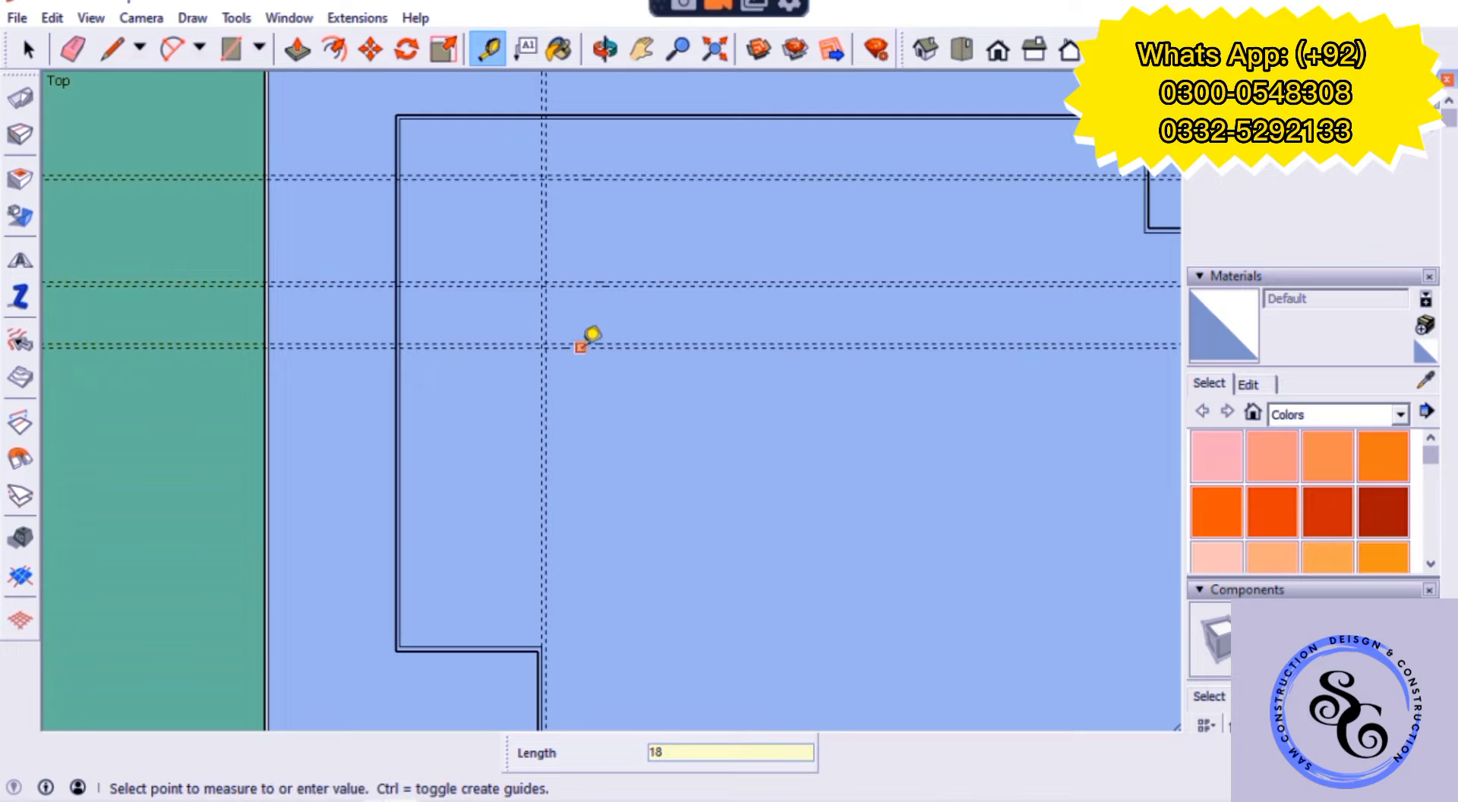
text(20')
key(Return)
click(584, 347)
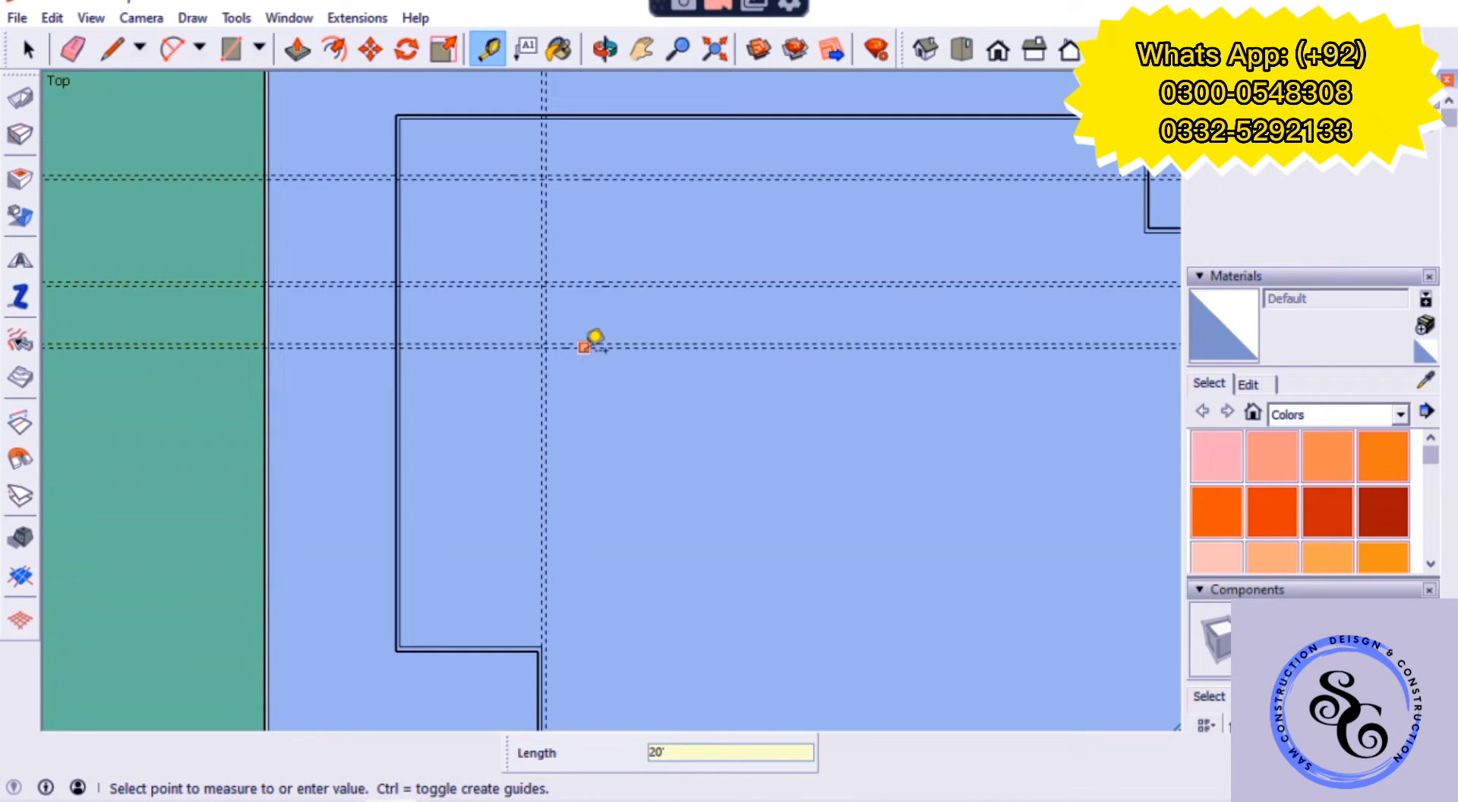
text(0')
key(Return)
- Cancel the unfinished measurement and start a room rectangle at the top edge
click(592, 462)
key(Escape)
scroll(541, 104, up, 1)
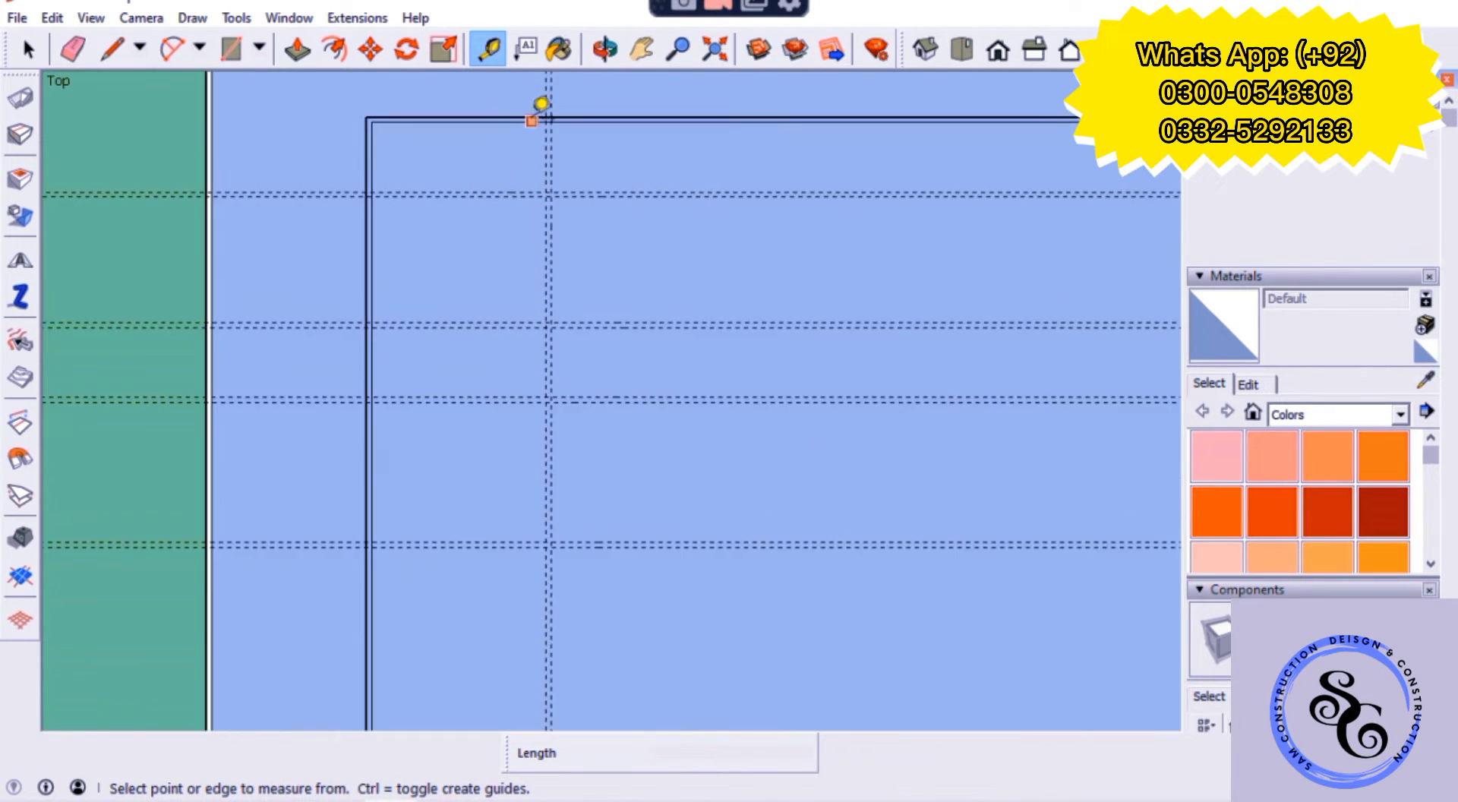
key(r)
click(553, 107)
scroll(560, 170, down, 2)
- Replace the zero-width rectangle with the first room rectangle between the guides
scroll(578, 351, up, 2)
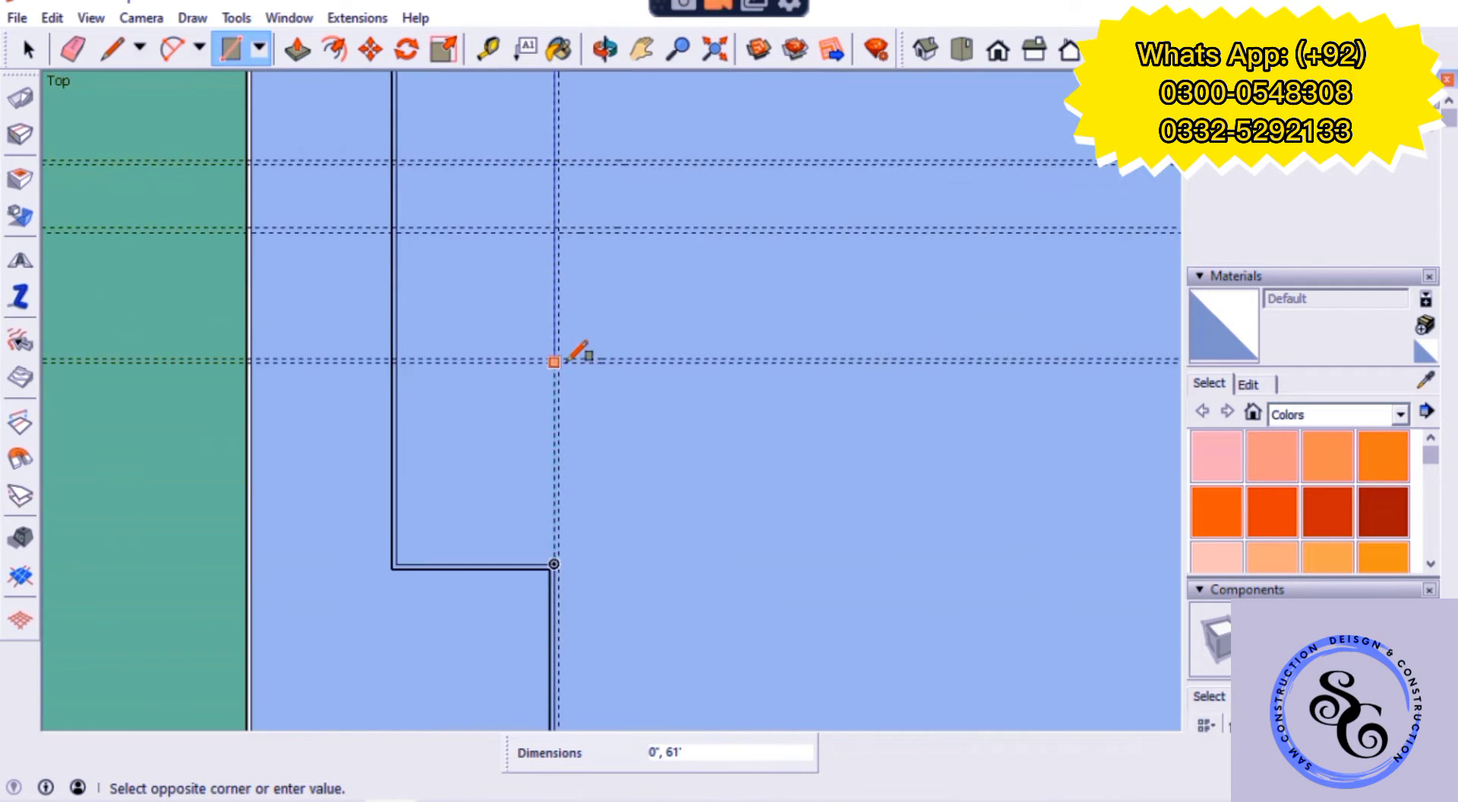
scroll(568, 356, up, 2)
key(Escape)
scroll(532, 303, down, 1)
scroll(535, 311, up, 1)
click(540, 336)
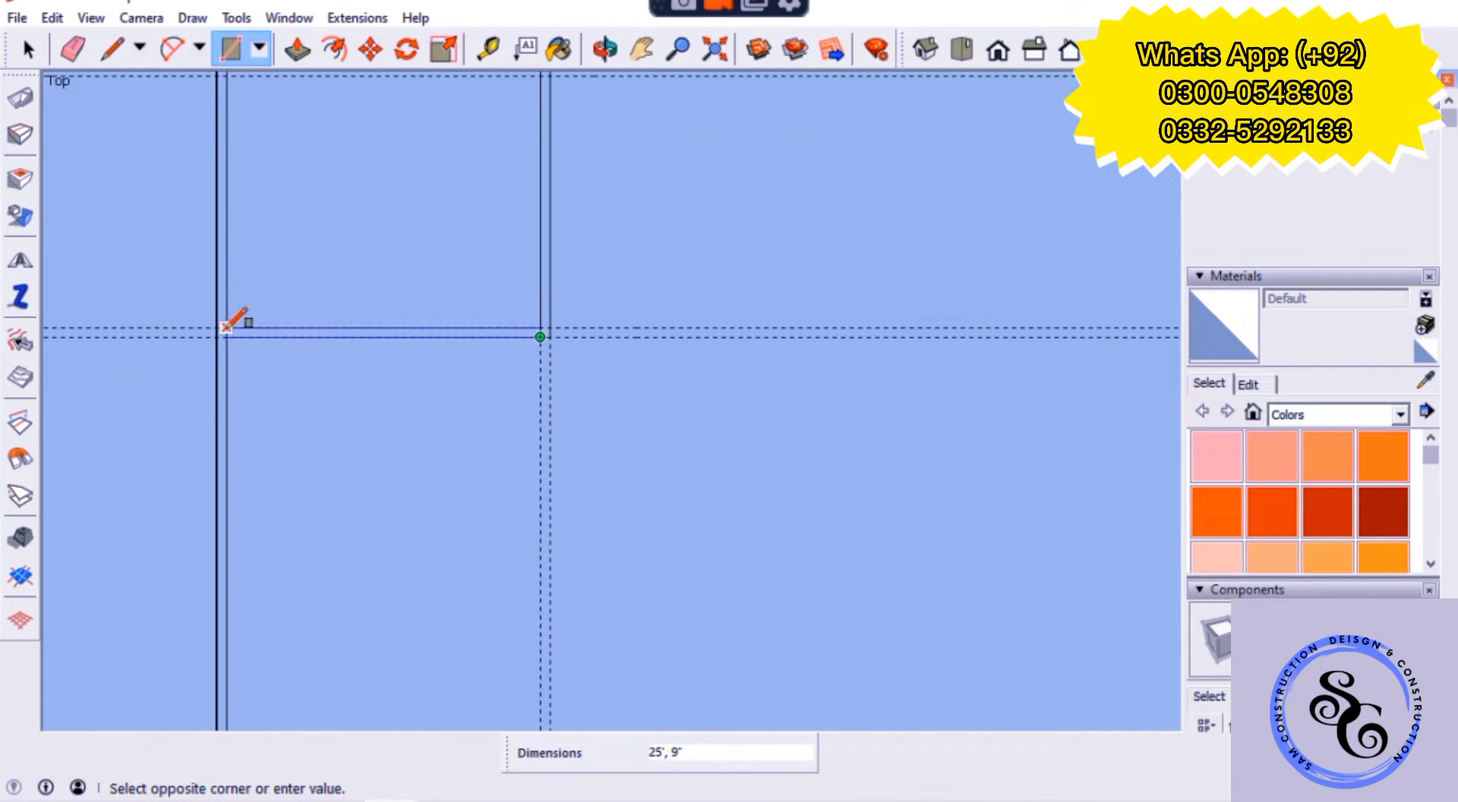
click(226, 328)
scroll(368, 147, down, 2)
scroll(212, 303, up, 2)
- Draw a thin rectangle along the guides plus two more room rectangles
click(202, 318)
click(506, 327)
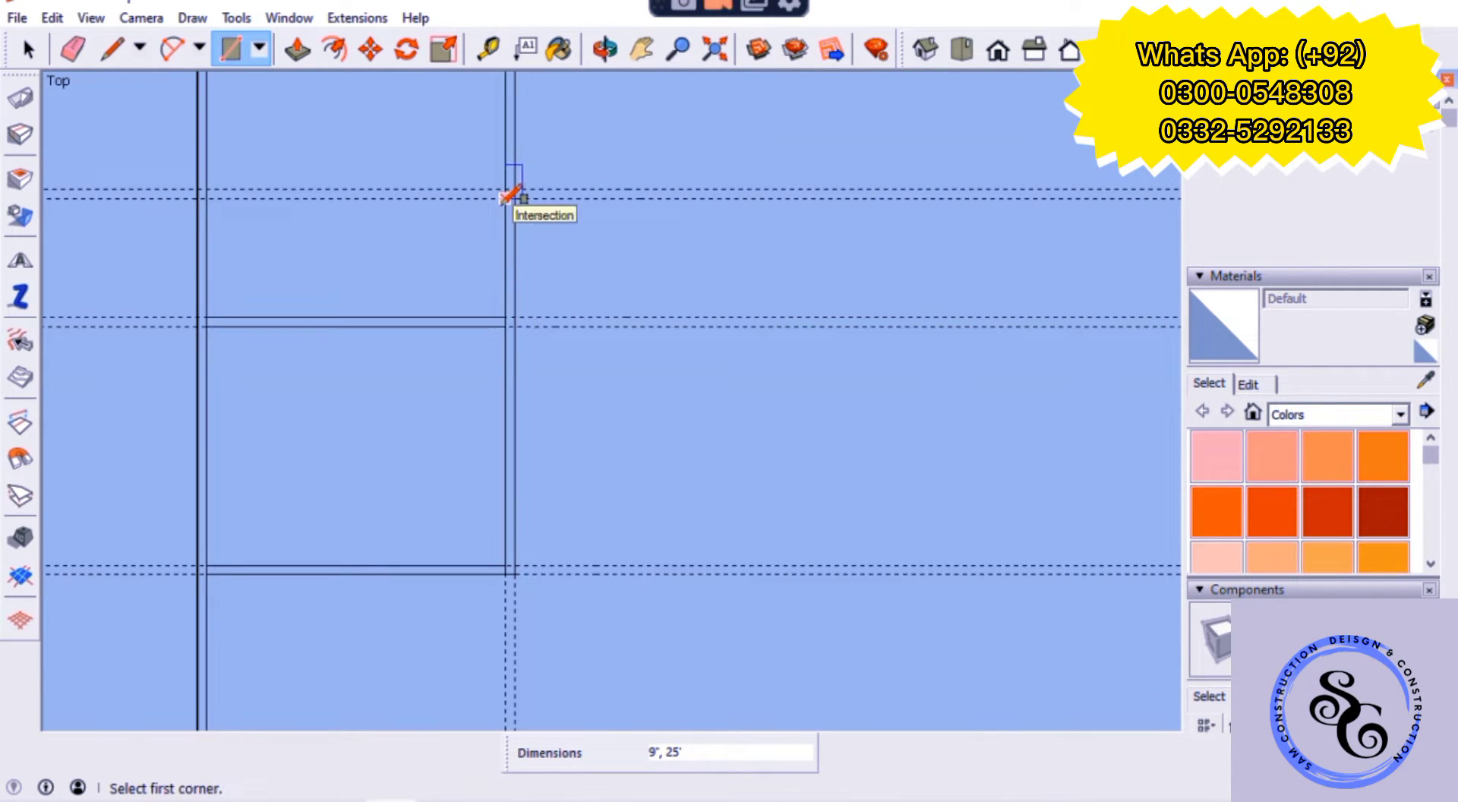
click(503, 199)
click(218, 185)
scroll(250, 167, down, 2)
scroll(258, 152, up, 2)
click(255, 152)
click(541, 167)
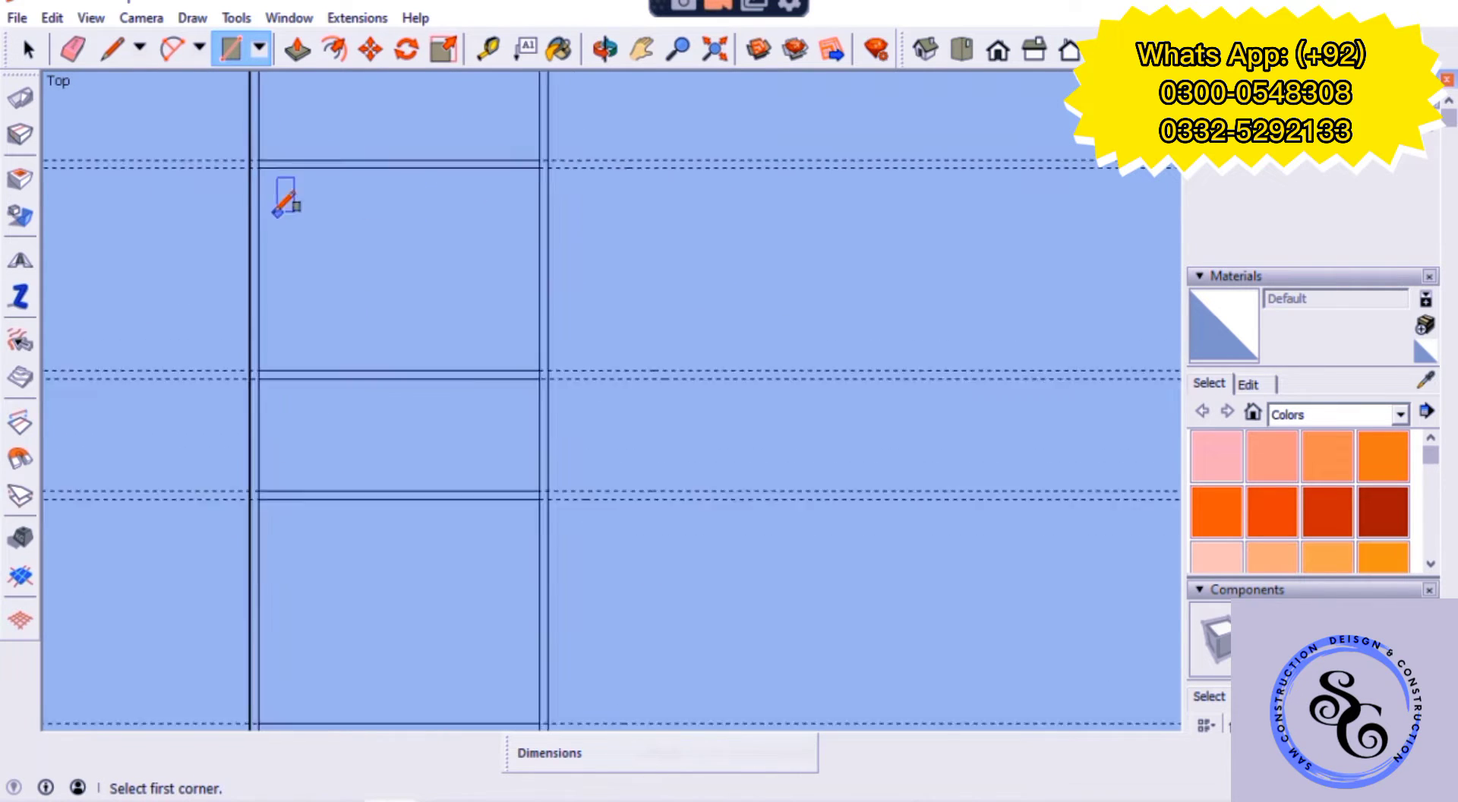
scroll(278, 213, down, 2)
key(e)
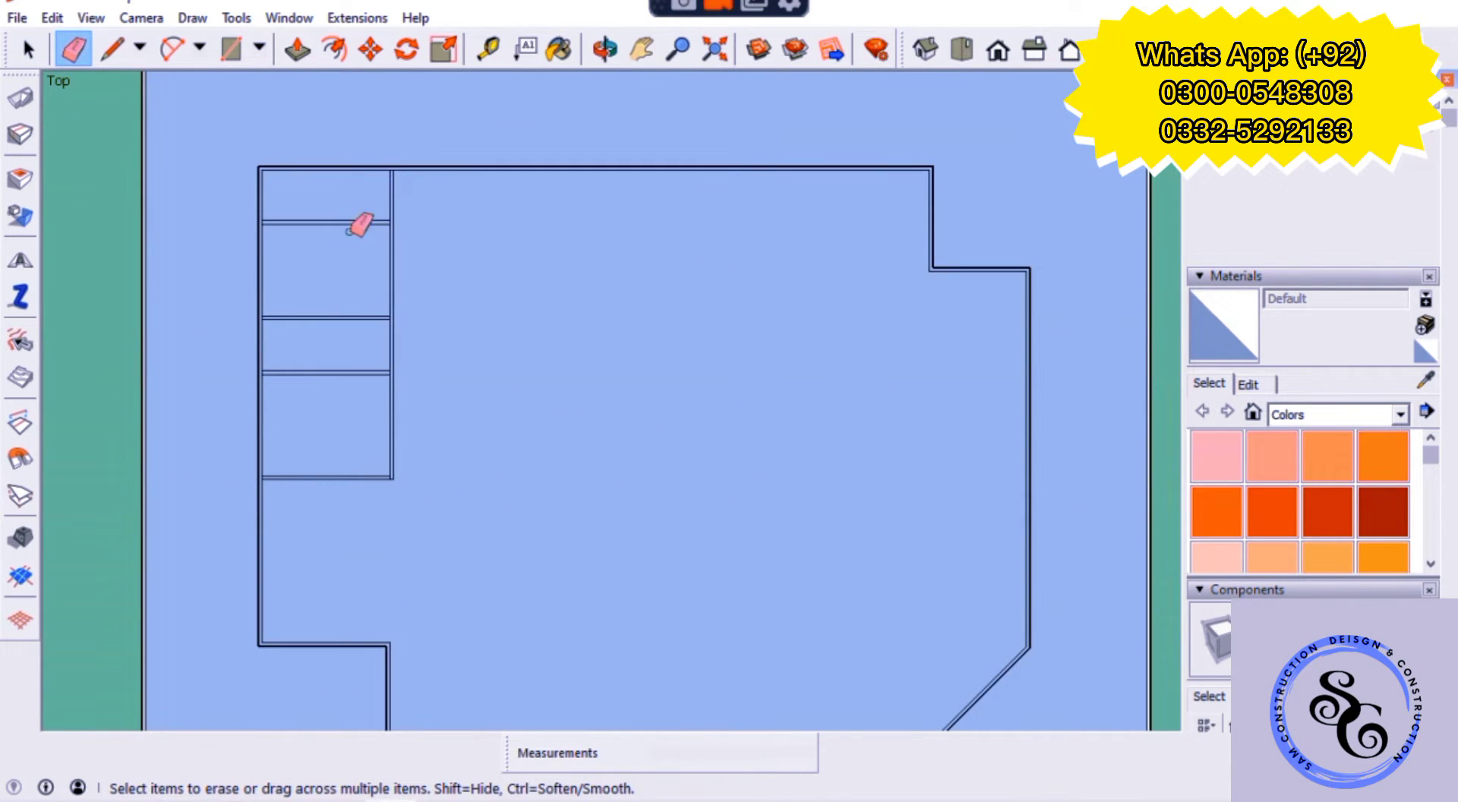
scroll(350, 230, up, 2)
scroll(403, 277, up, 1)
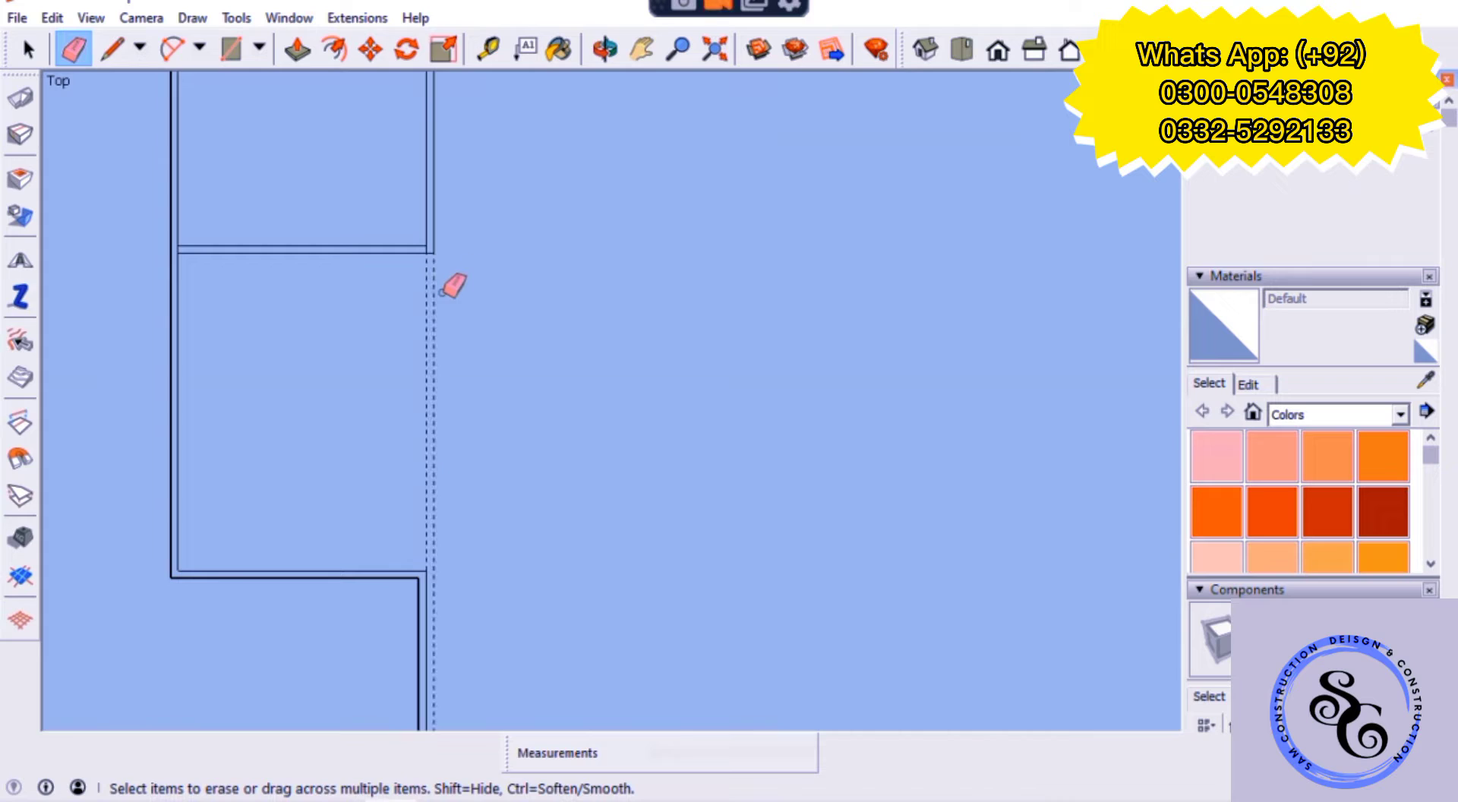
- Offset a new guide 9 from the existing one and draw the thin strip along it
key(t)
click(430, 324)
text(9)
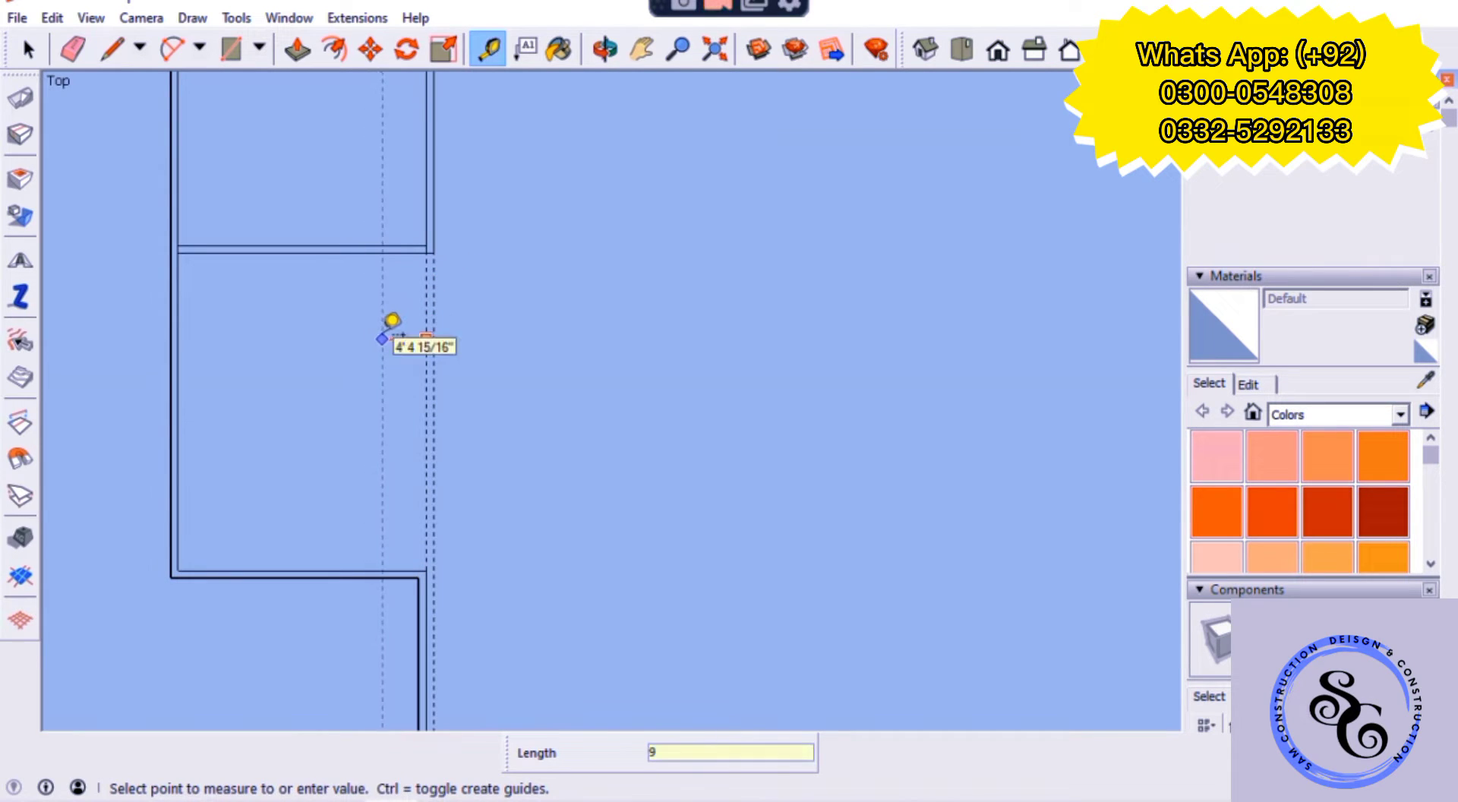
key(Return)
key(e)
scroll(419, 297, up, 1)
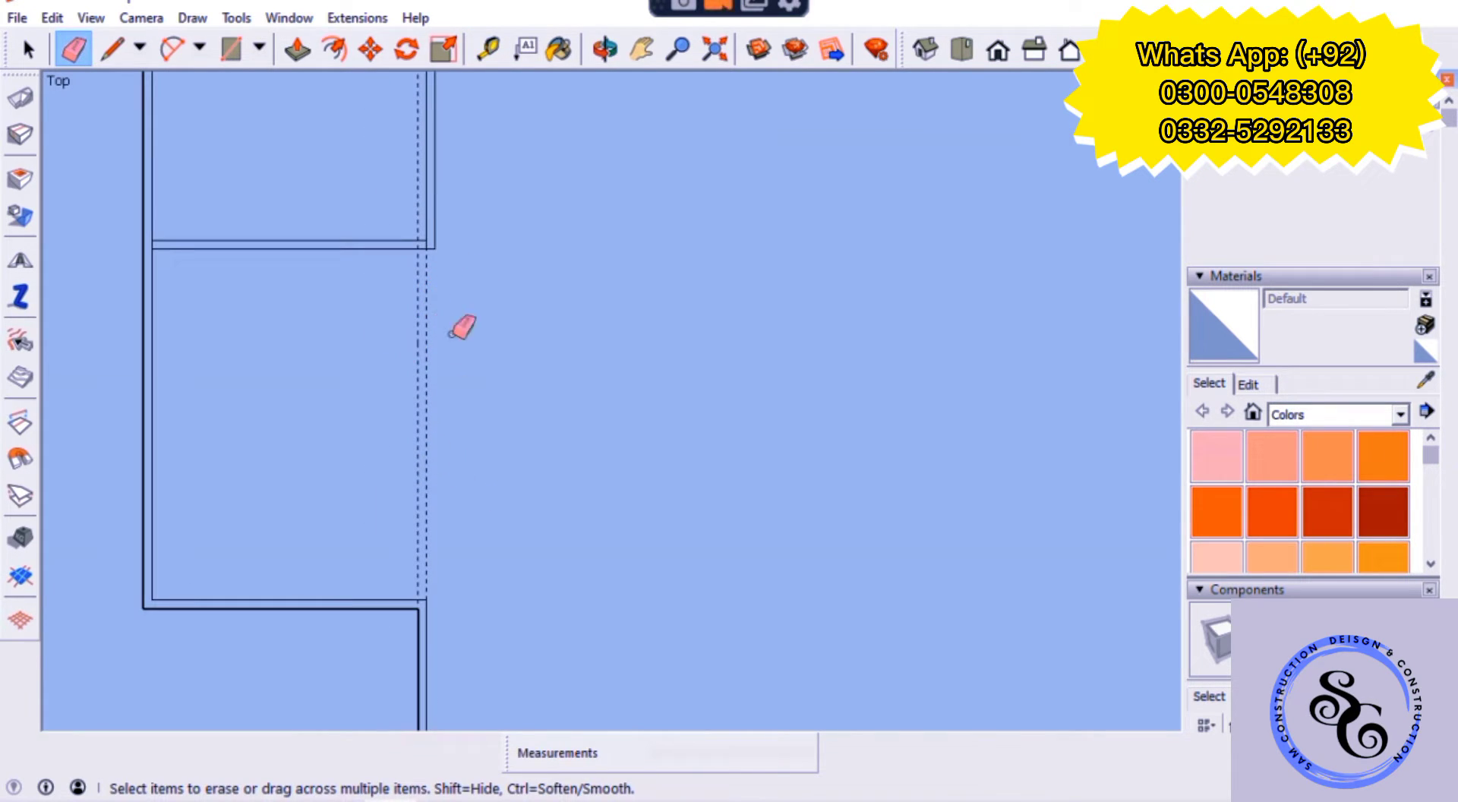
key(r)
click(423, 600)
click(417, 244)
key(space)
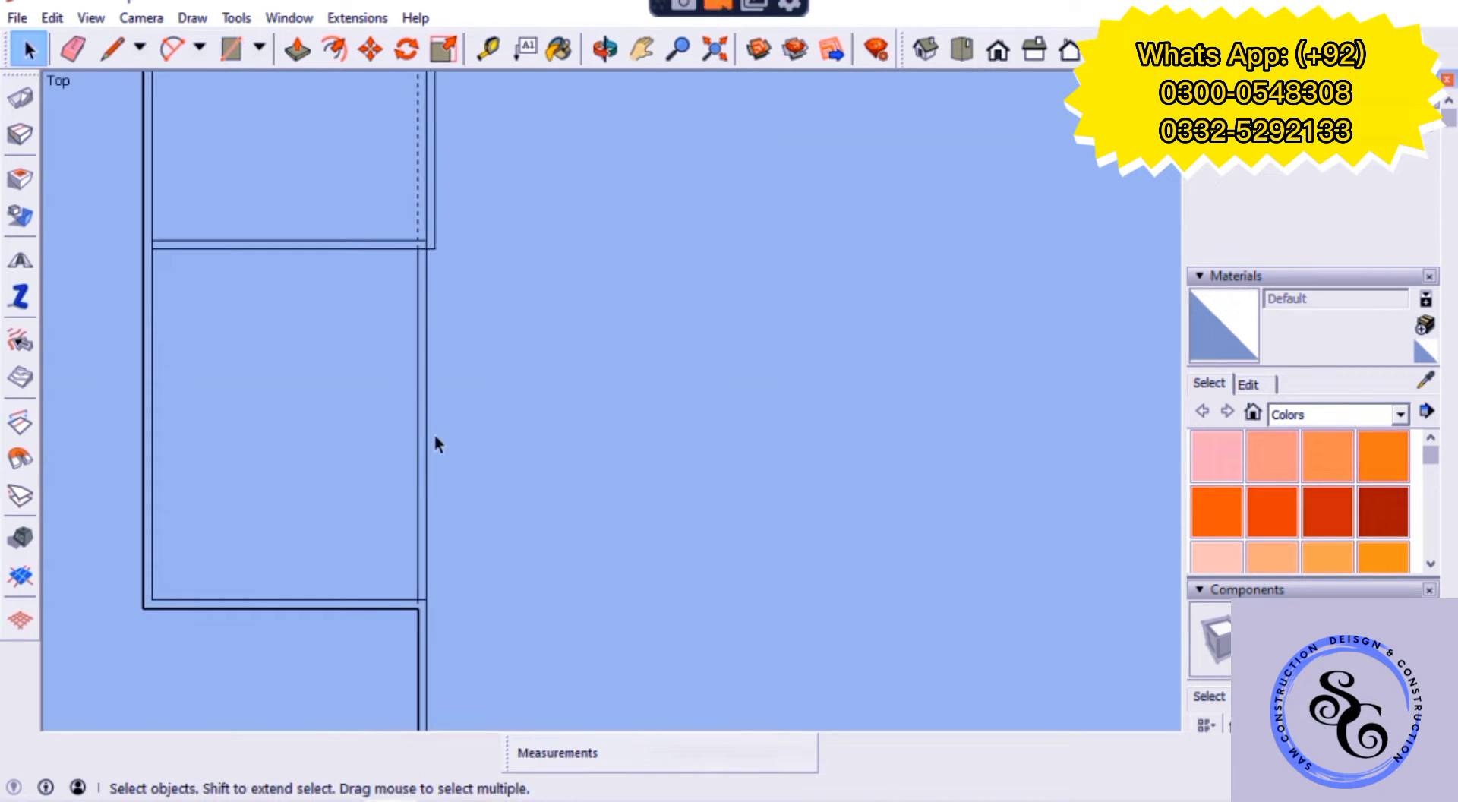
scroll(244, 281, up, 1)
- Place a guide 10' from the room's top edge and another 6 beyond it
key(t)
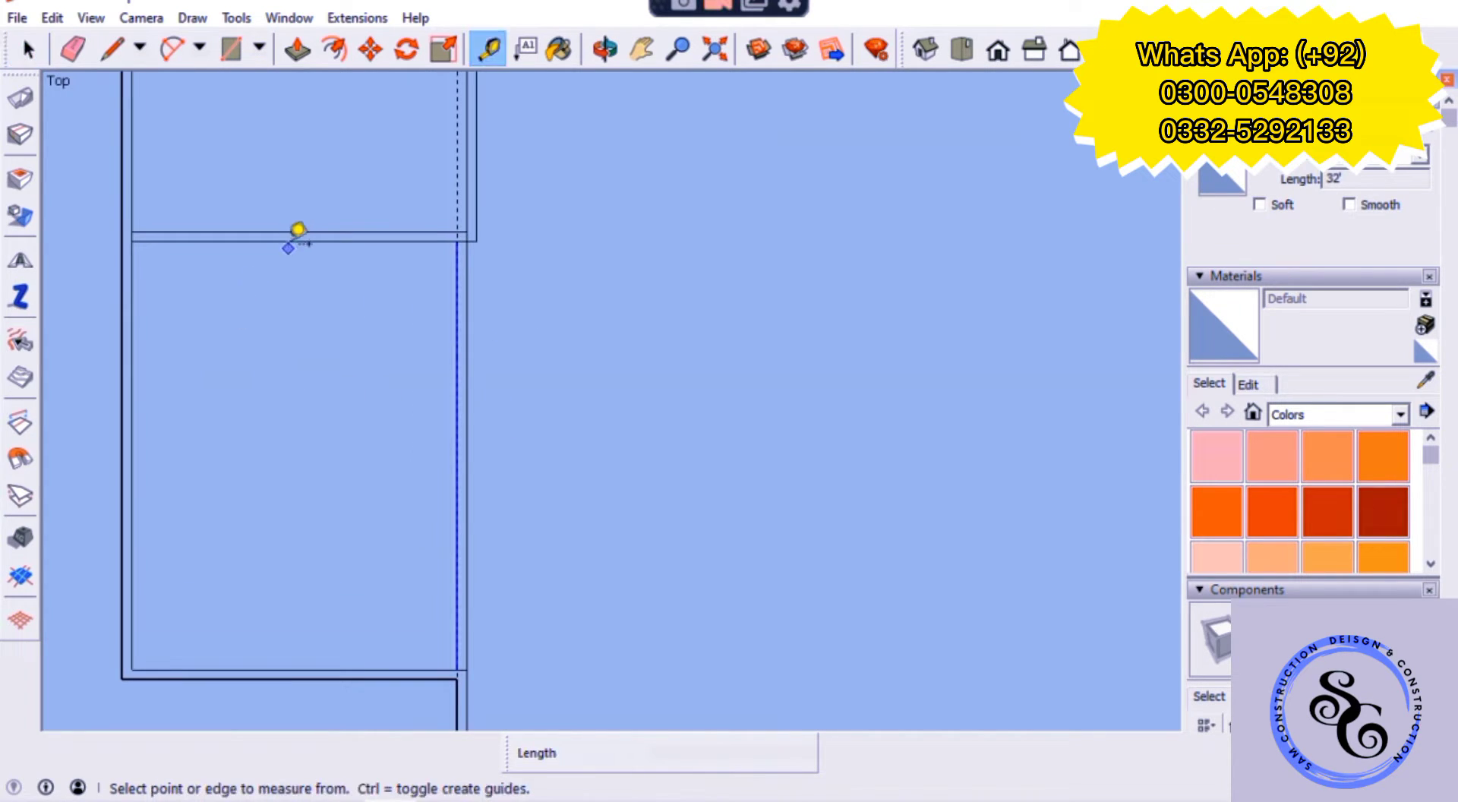
click(293, 240)
key(Return)
click(358, 375)
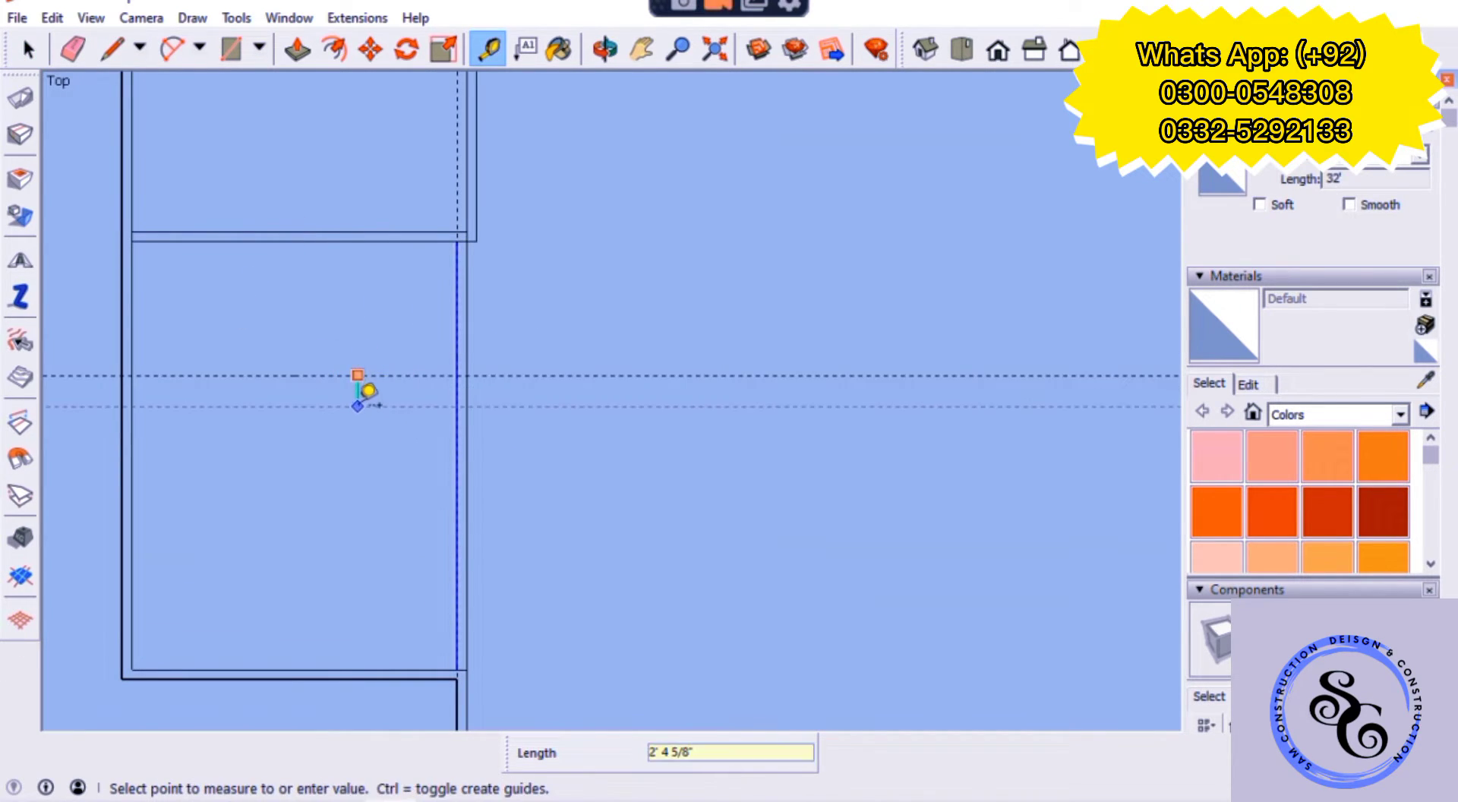
text(6)
key(Return)
scroll(449, 381, down, 3)
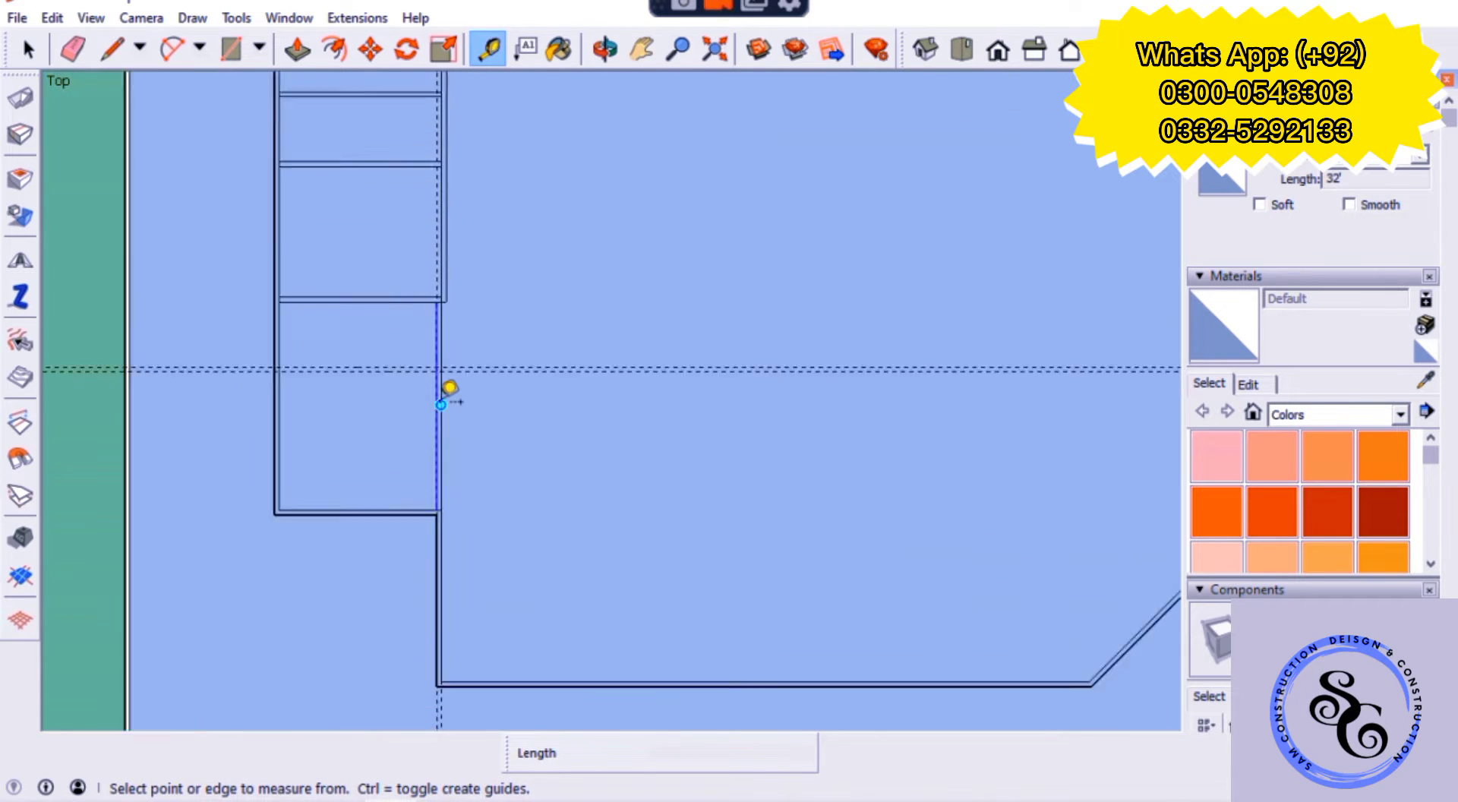
scroll(453, 364, up, 3)
- Draw a 2' × 10' rectangle at the guide crossing and erase extra edges
key(r)
click(445, 351)
text(2',10')
key(Return)
scroll(455, 326, up, 1)
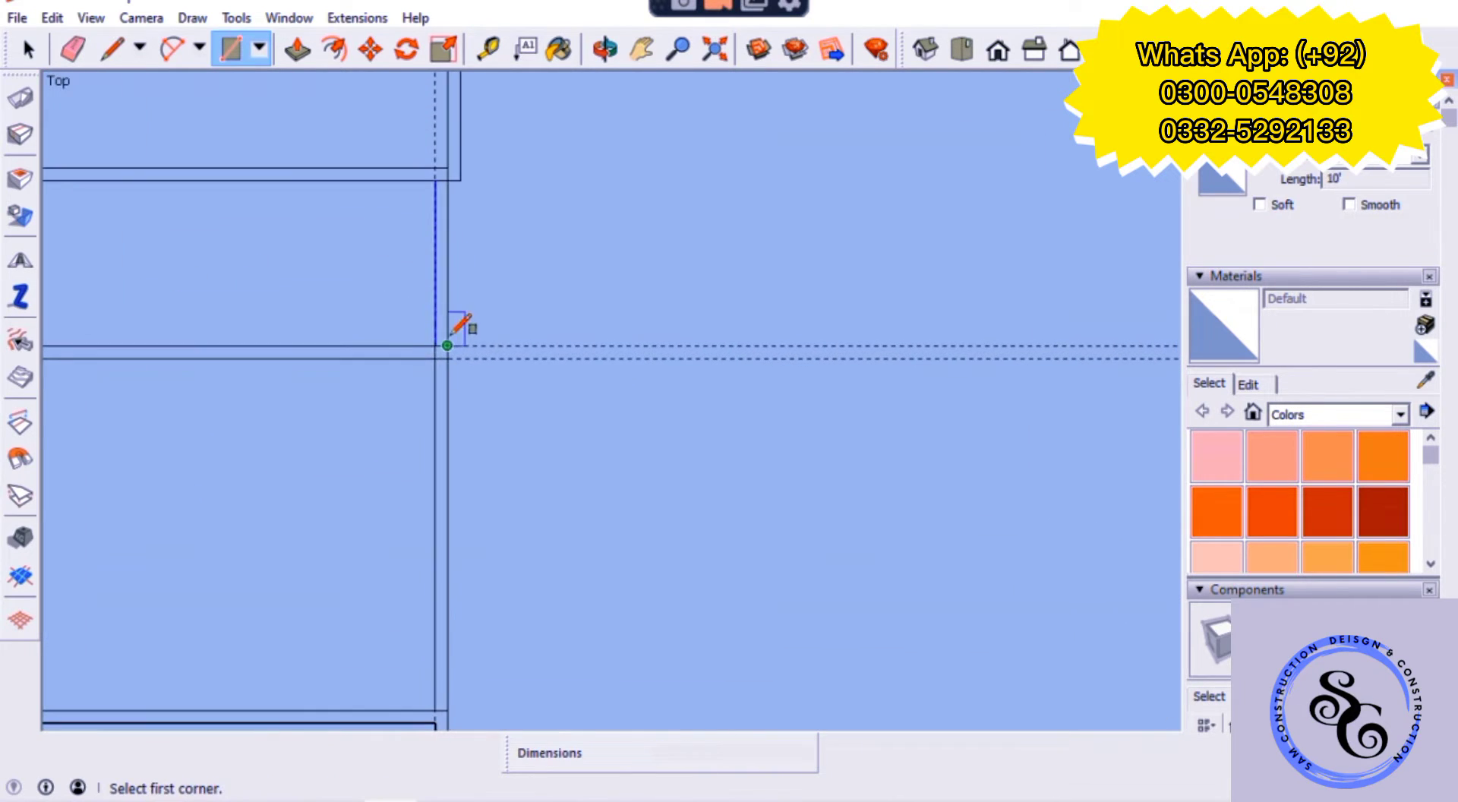
key(e)
scroll(453, 337, up, 2)
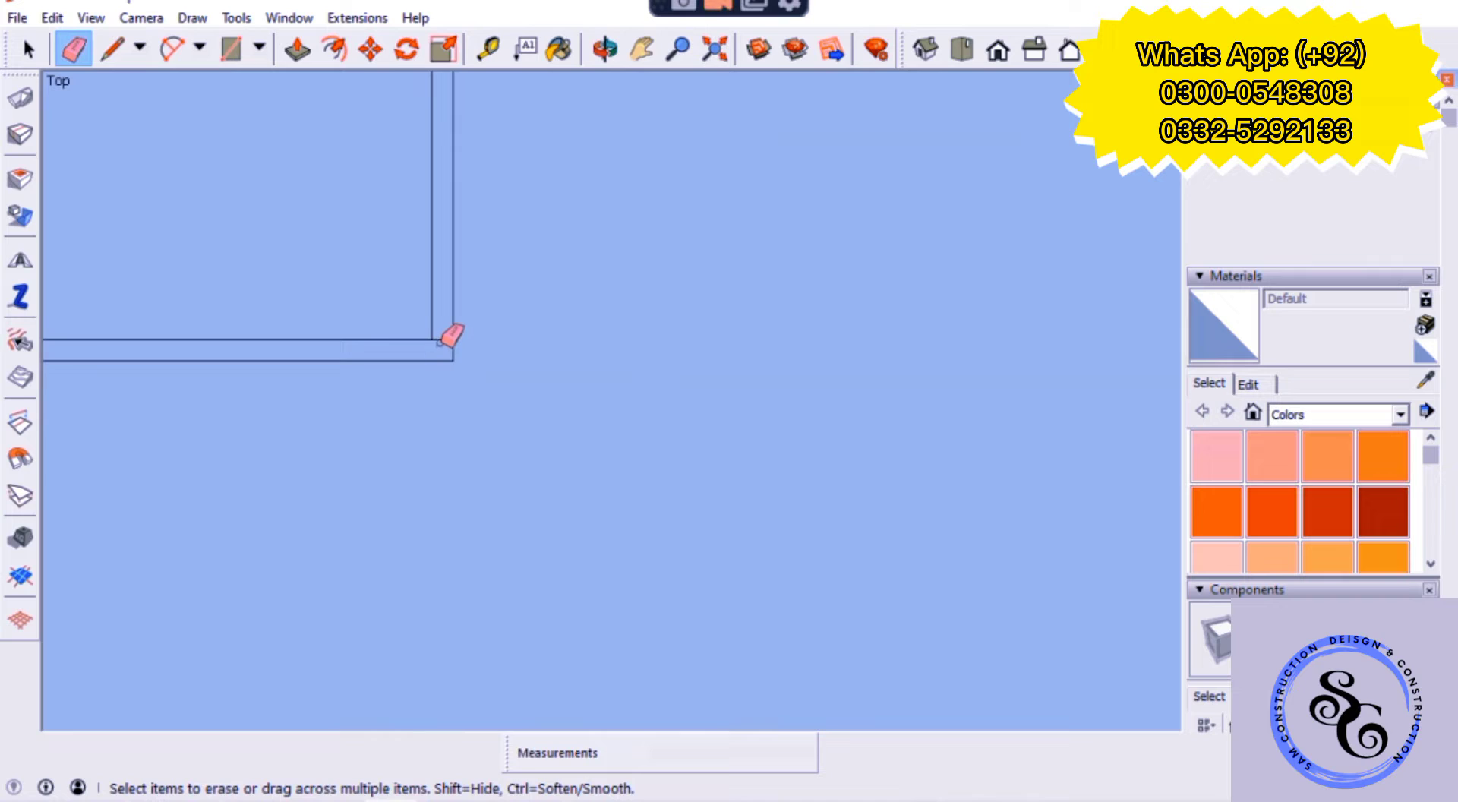
scroll(465, 489, down, 2)
scroll(459, 228, up, 2)
- Move the lower L-shaped wall strip 3 and erase the leftover edges
key(space)
click(439, 300)
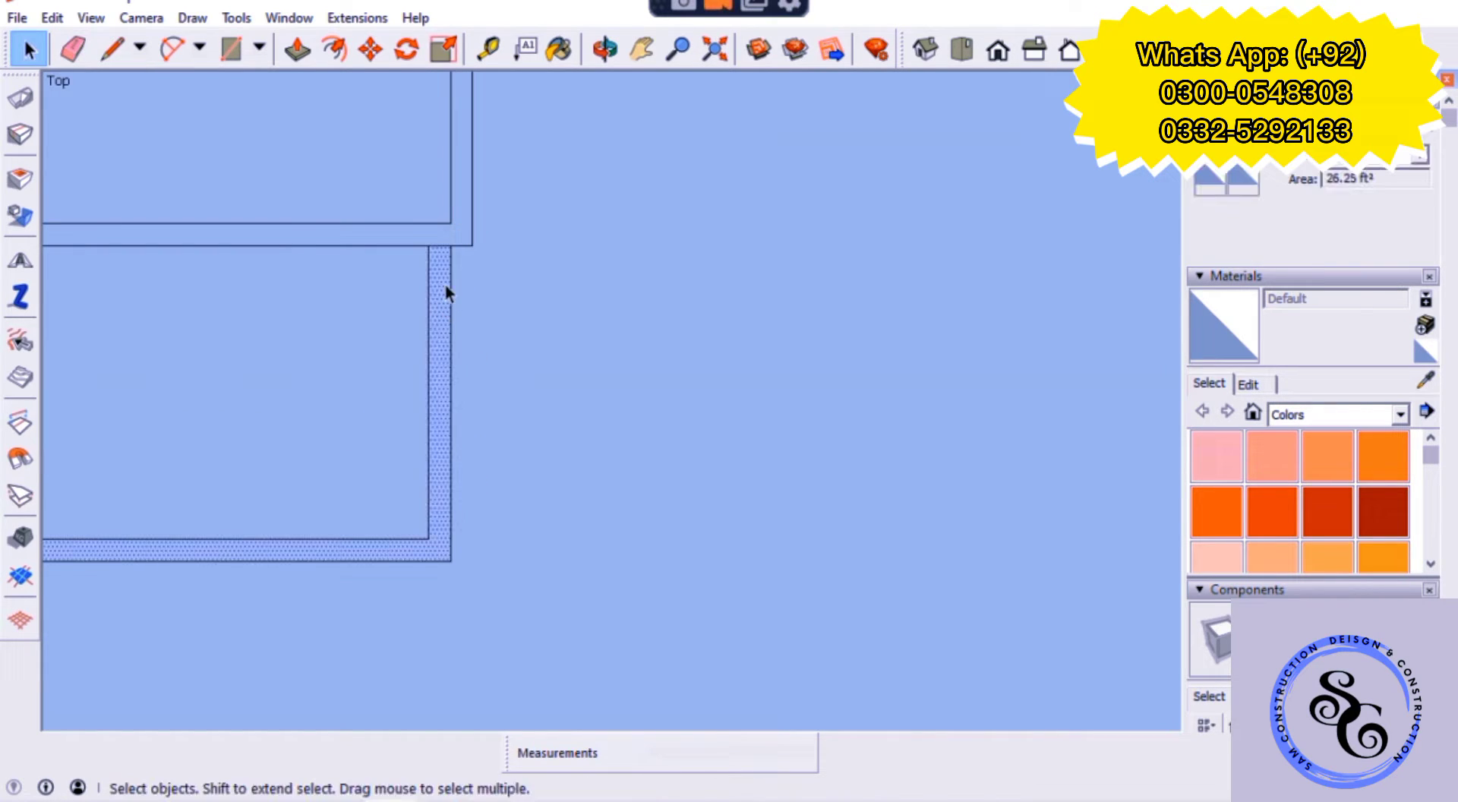
key(m)
click(446, 292)
text(3)
key(Return)
key(e)
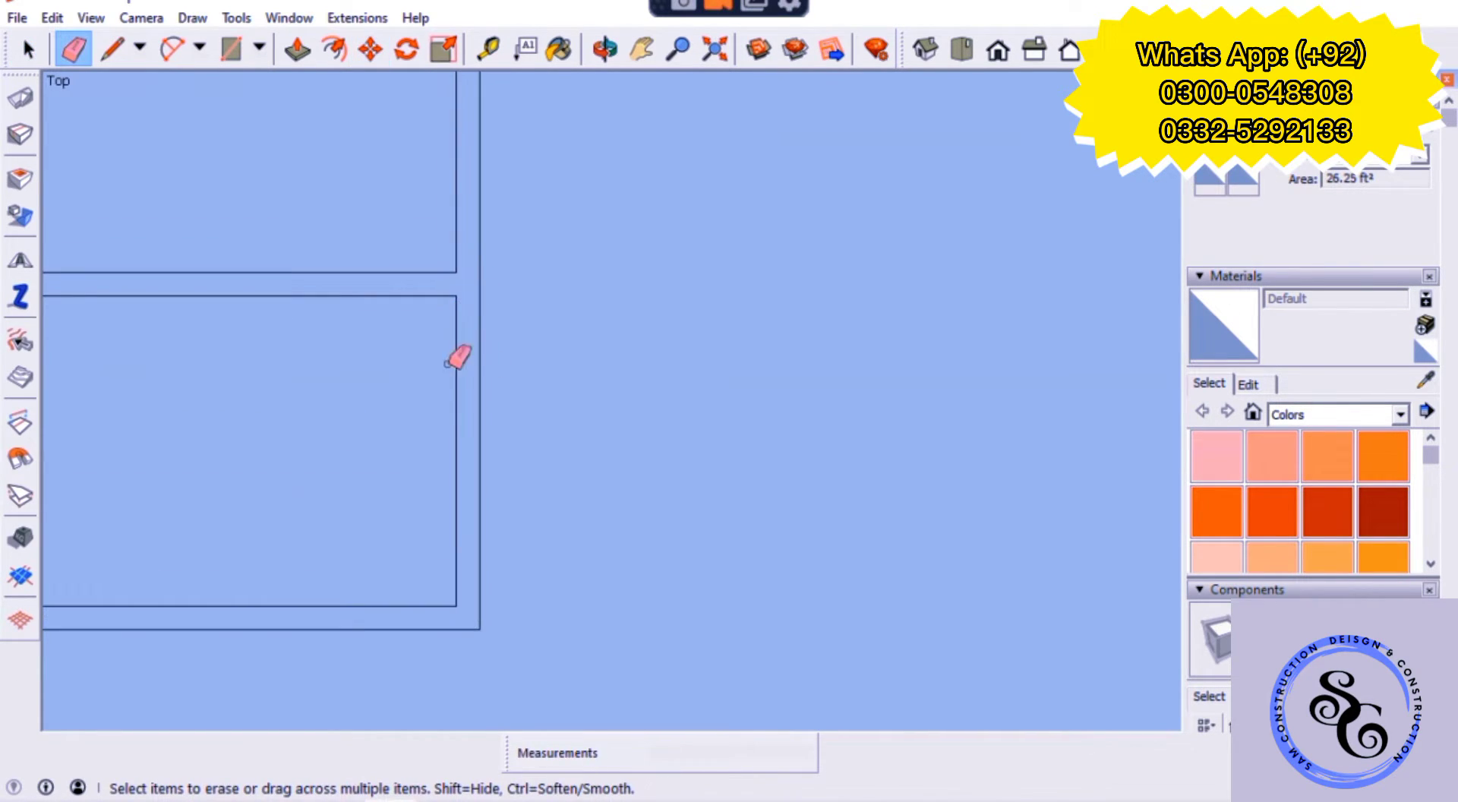
scroll(456, 228, down, 2)
scroll(445, 182, up, 2)
scroll(484, 322, down, 1)
scroll(536, 338, up, 1)
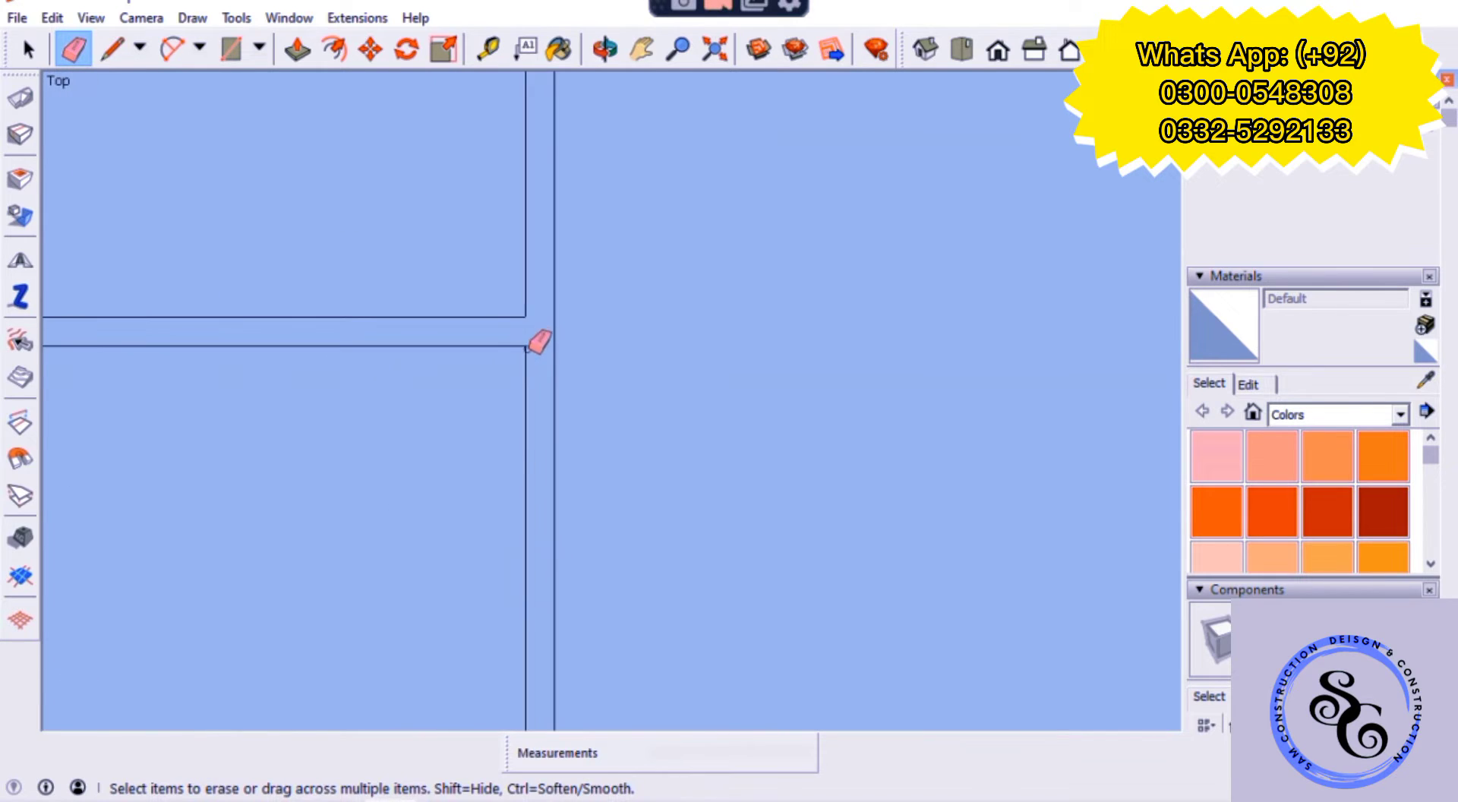
scroll(529, 288, down, 1)
scroll(544, 456, down, 1)
scroll(540, 173, up, 1)
scroll(455, 228, down, 1)
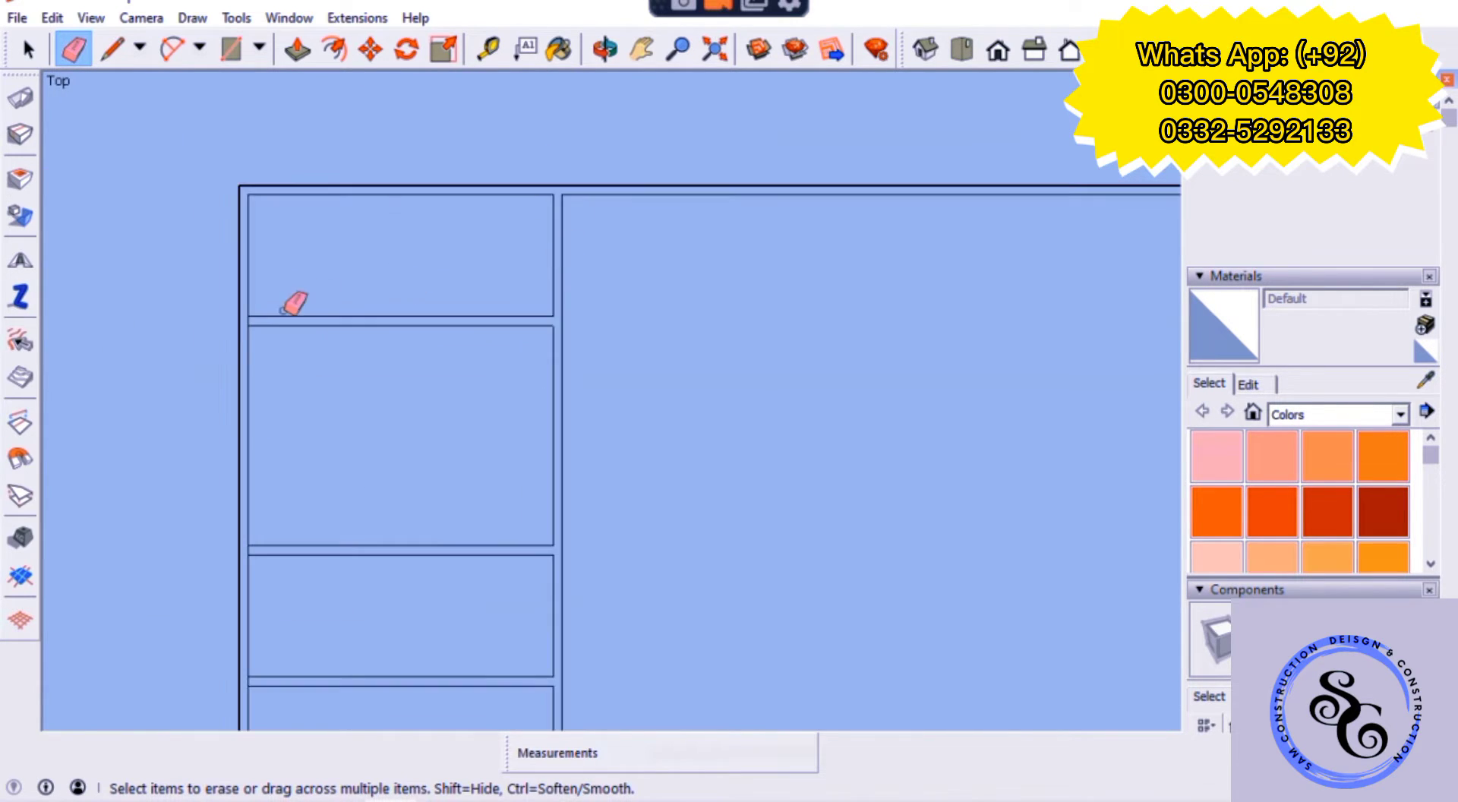
scroll(283, 309, up, 1)
scroll(251, 410, down, 1)
scroll(266, 499, up, 1)
scroll(304, 358, down, 1)
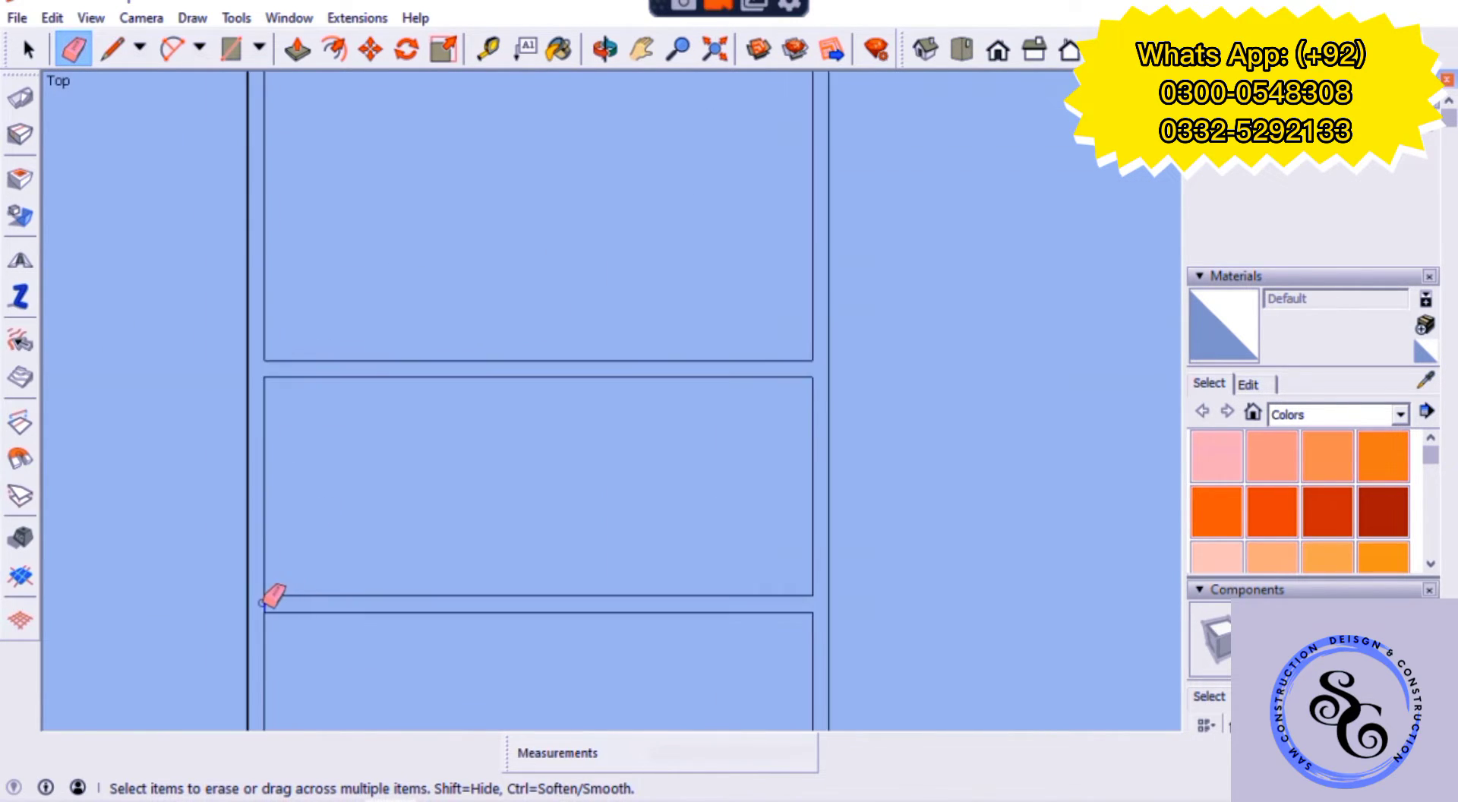
scroll(374, 332, down, 2)
scroll(410, 208, up, 2)
scroll(402, 220, up, 1)
- Draw another room rectangle and select the left wall edge to check its length
key(r)
click(400, 217)
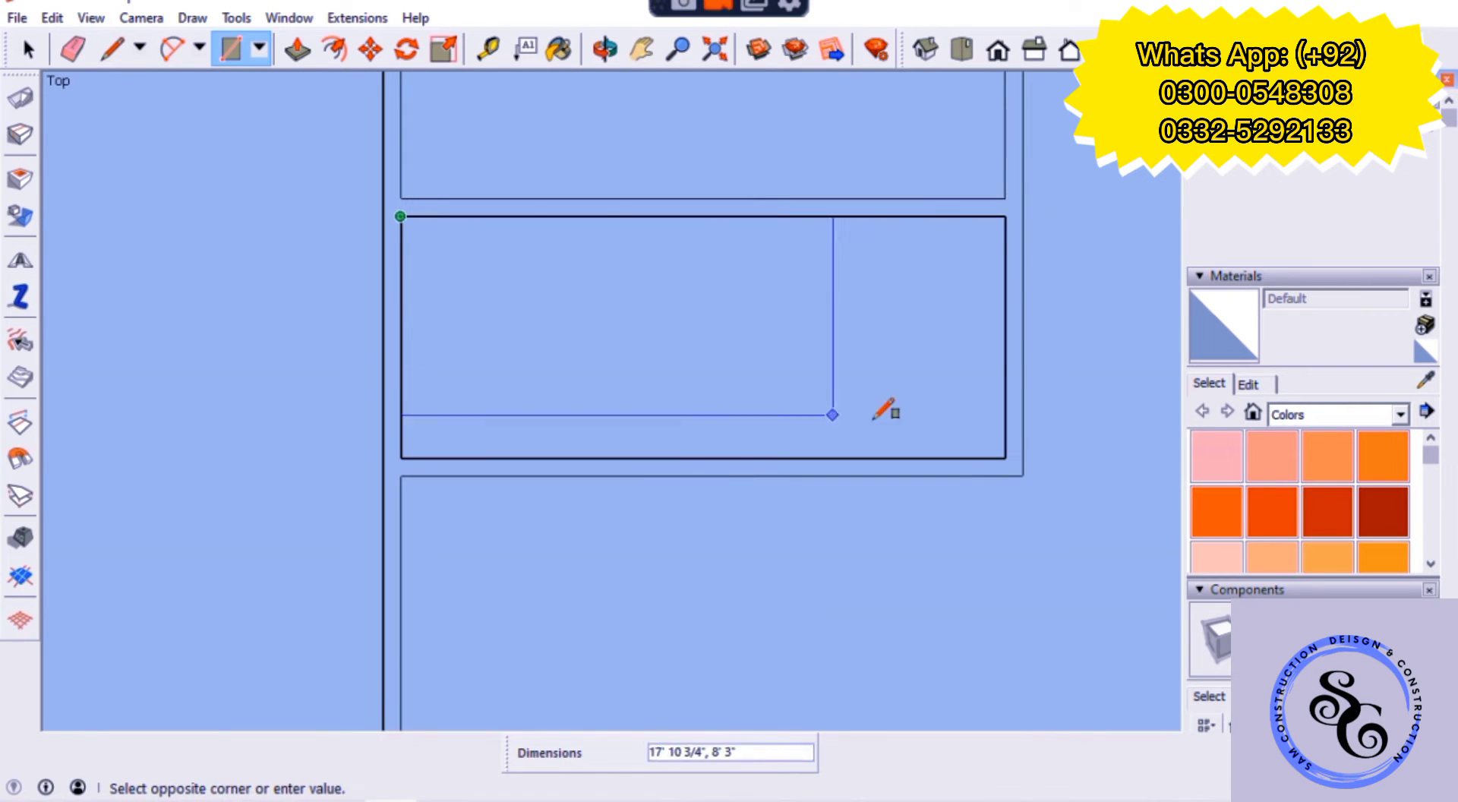
click(1005, 458)
scroll(511, 377, down, 3)
key(space)
scroll(455, 497, down, 1)
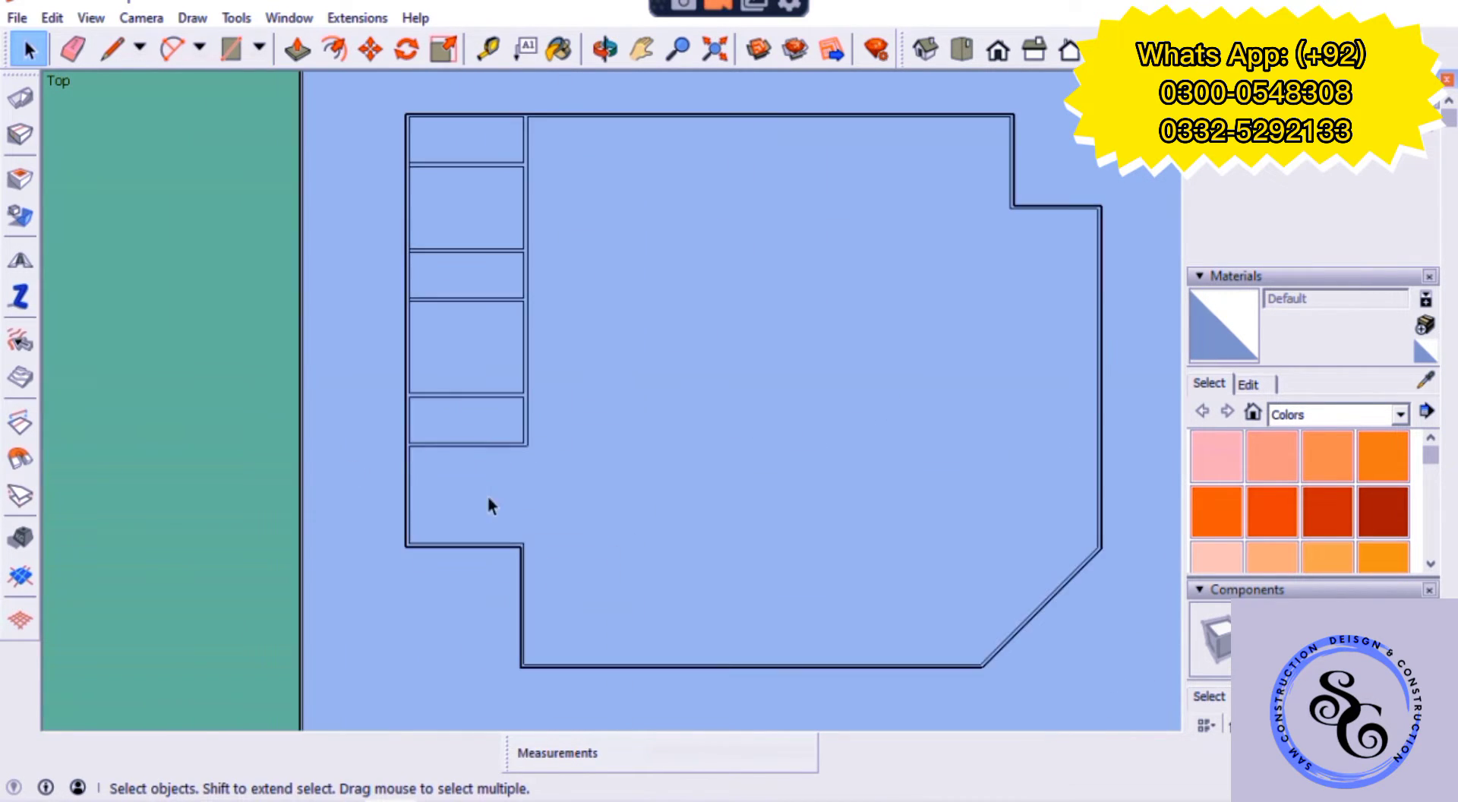
scroll(471, 505, up, 1)
scroll(451, 512, up, 1)
click(213, 410)
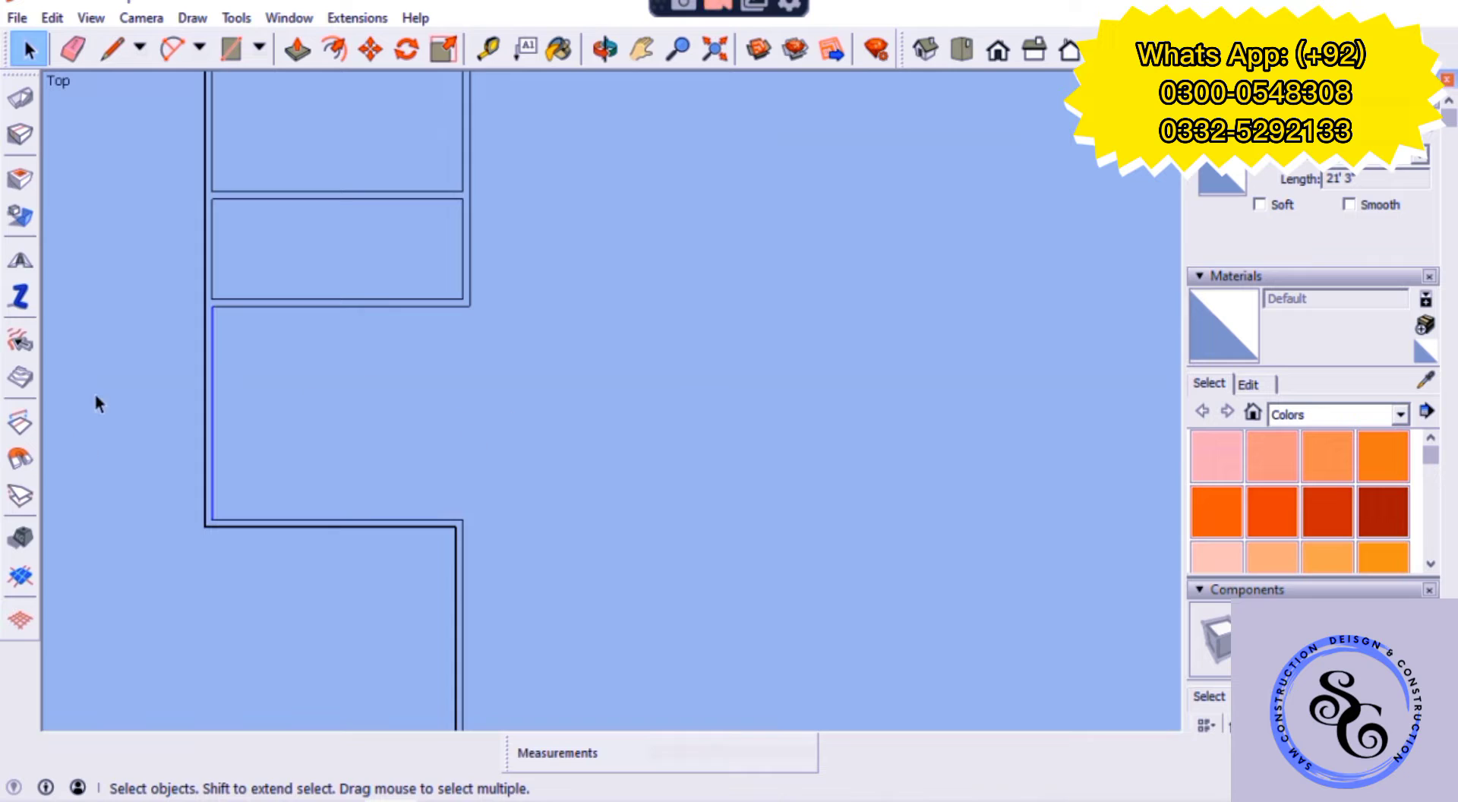
- Place tape-measure guides 18' from the wall, 15' from the room corner, and 2' beside the 18' guide
scroll(97, 402, down, 1)
scroll(444, 443, down, 1)
key(t)
scroll(372, 429, up, 1)
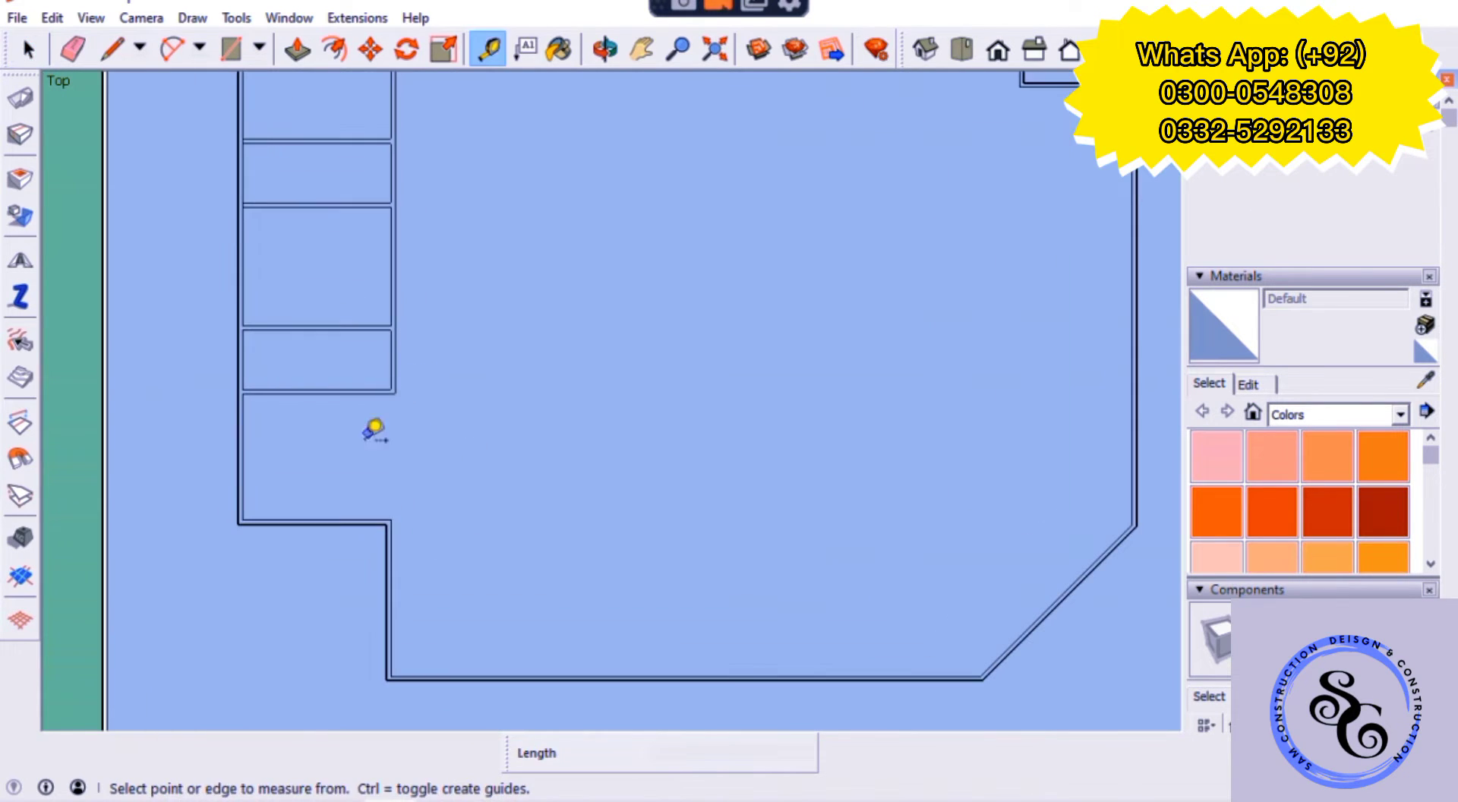
click(390, 551)
text(18)
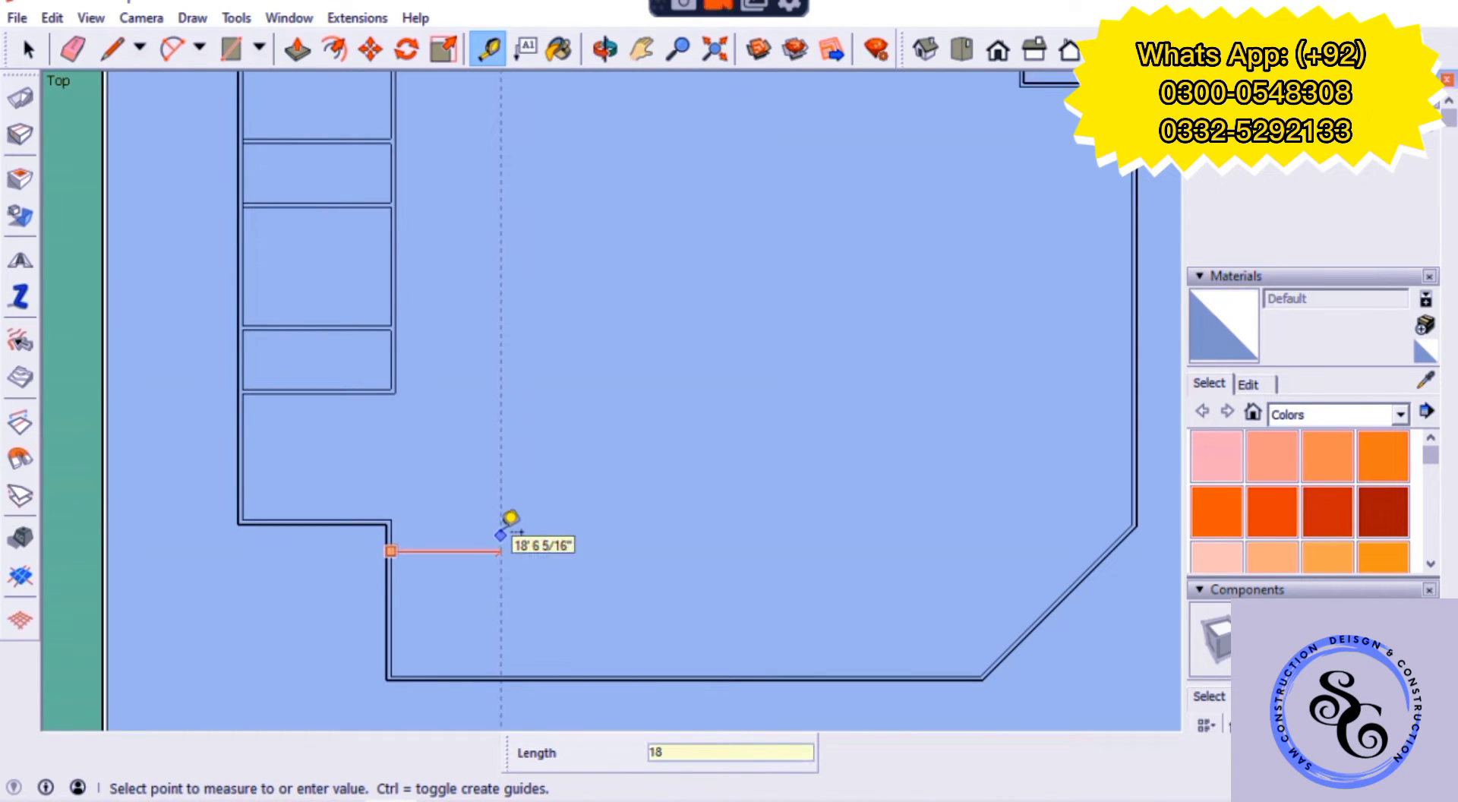
text(')
key(Return)
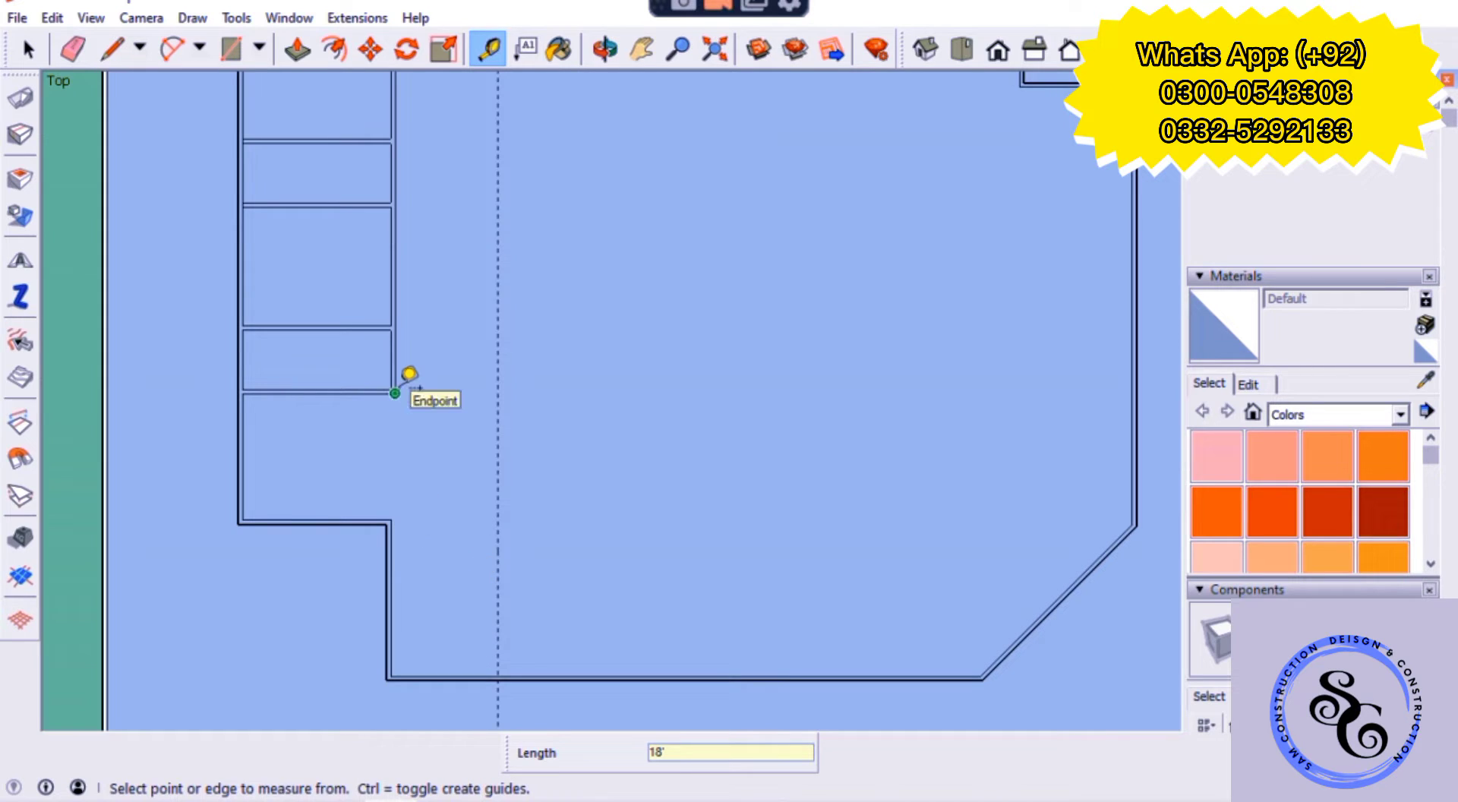
click(353, 519)
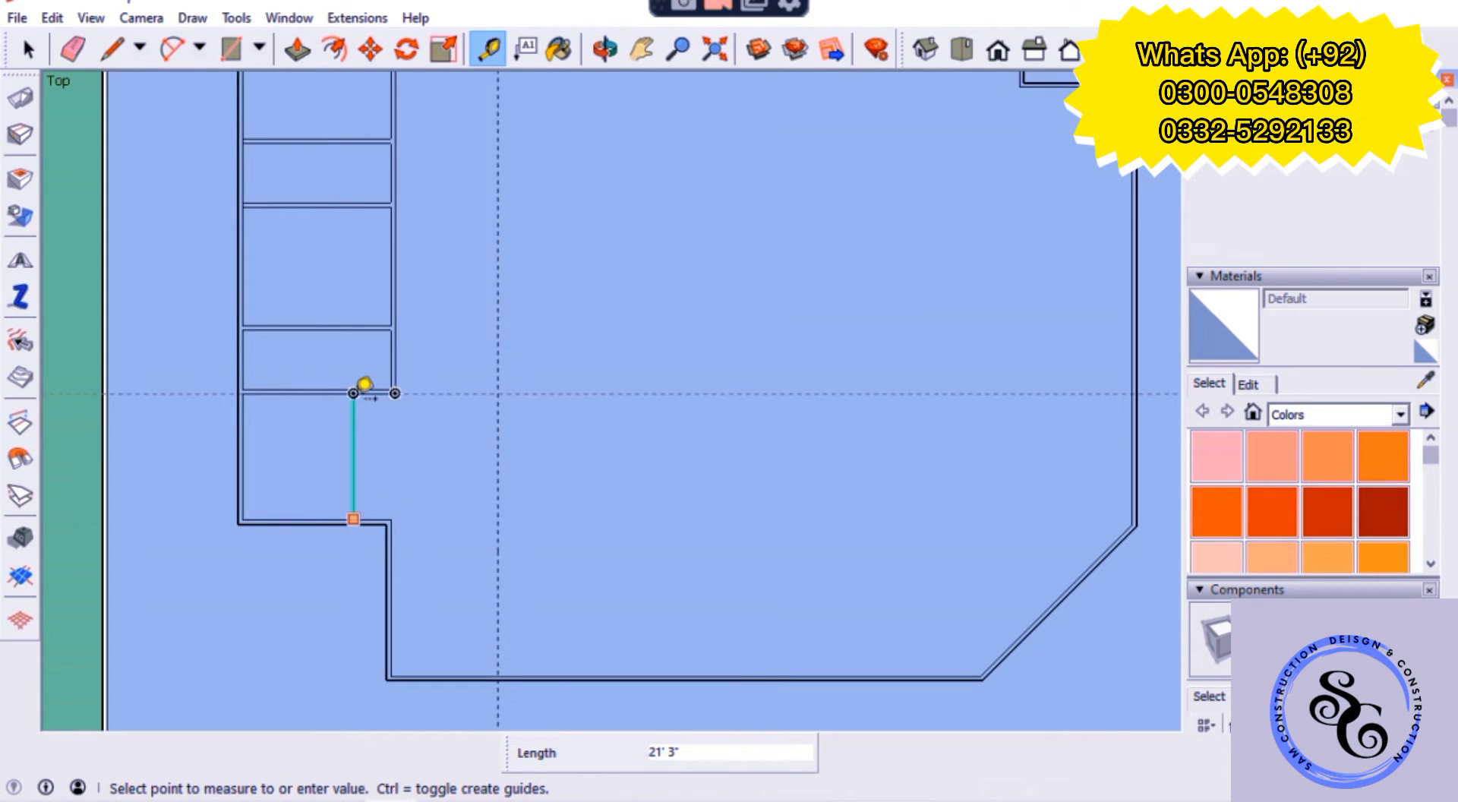
text(15')
key(Return)
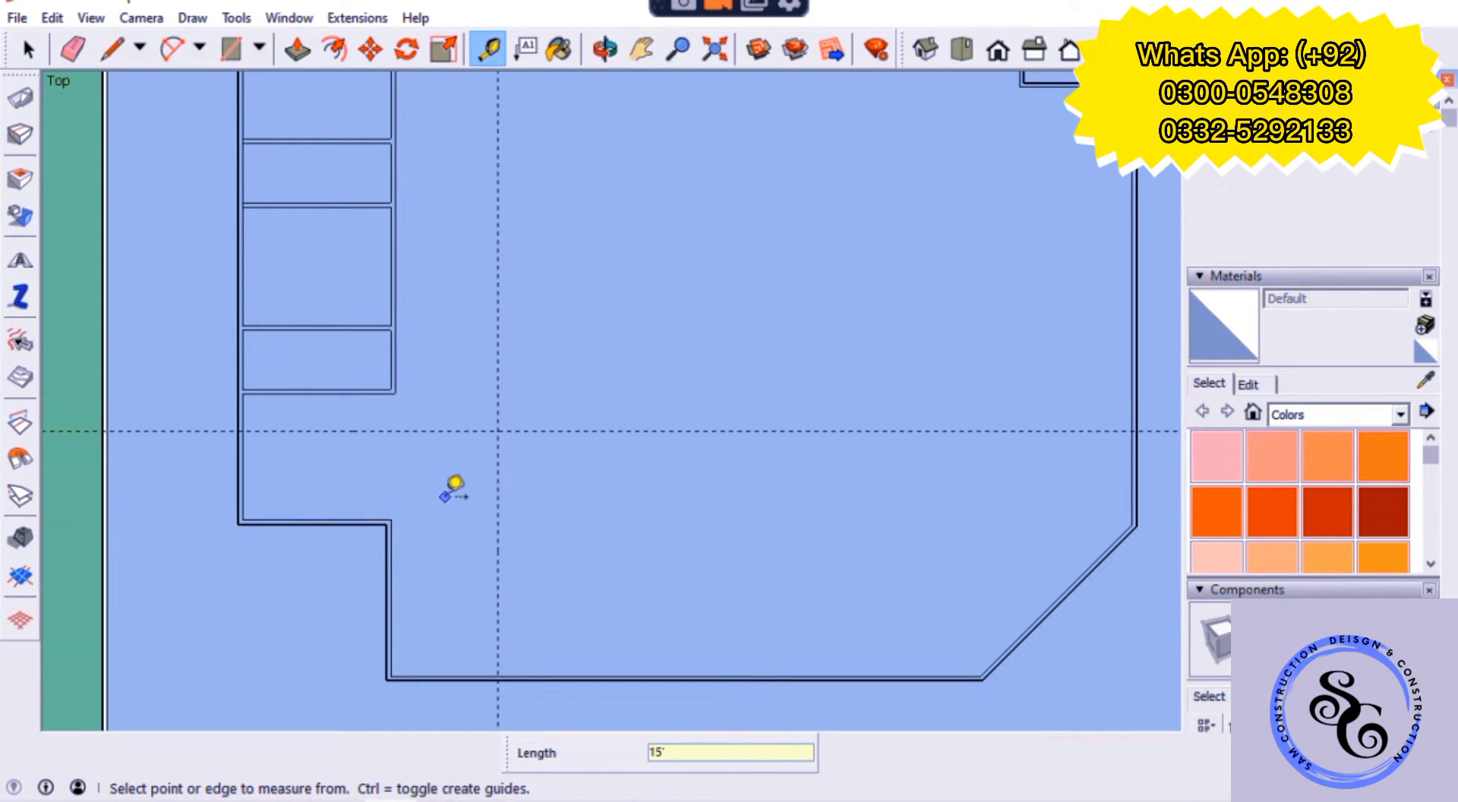
click(497, 484)
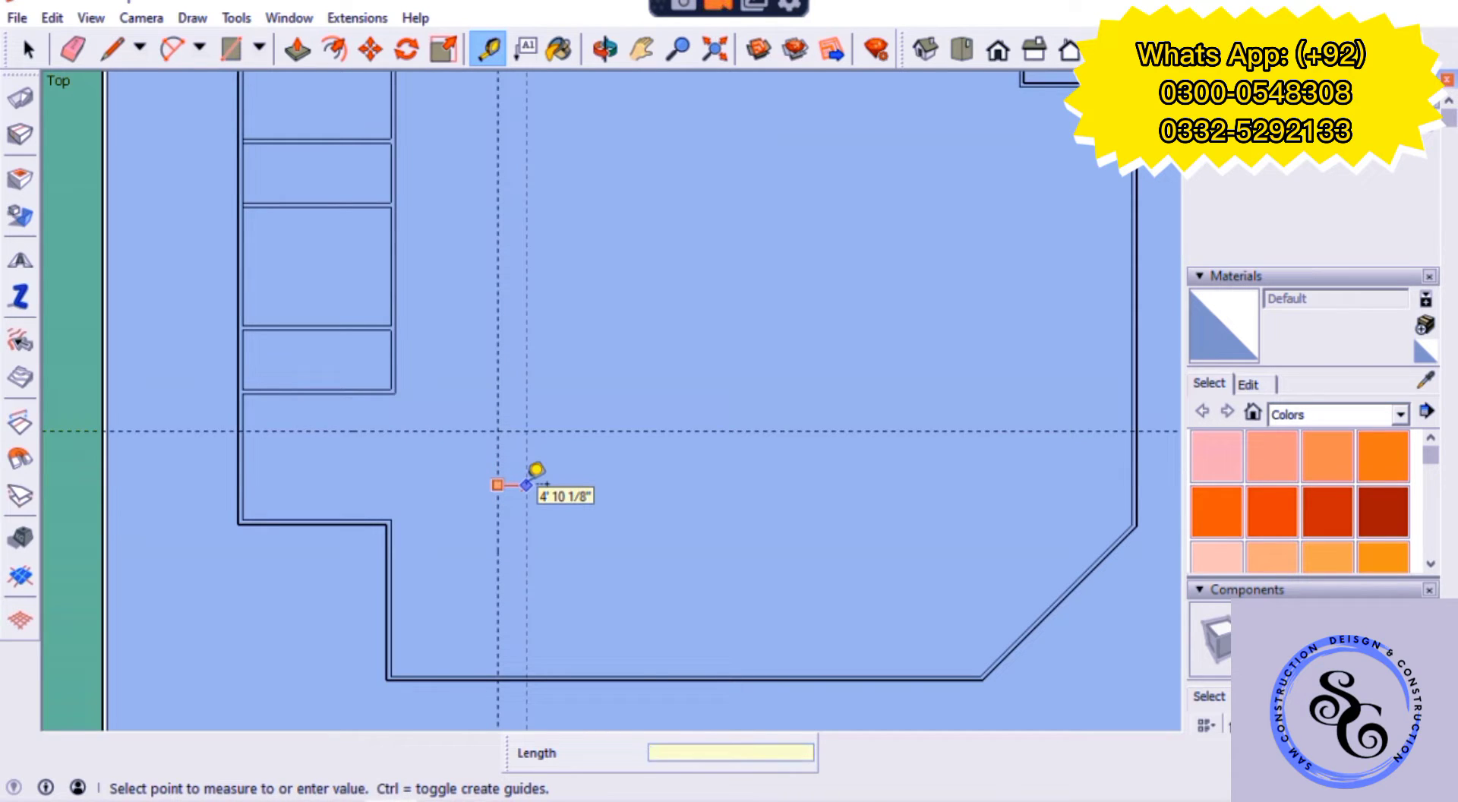
text(2')
key(Return)
- Draw a tall rectangle from the guide crossing down to the bottom wall and clear the guides
key(r)
click(509, 430)
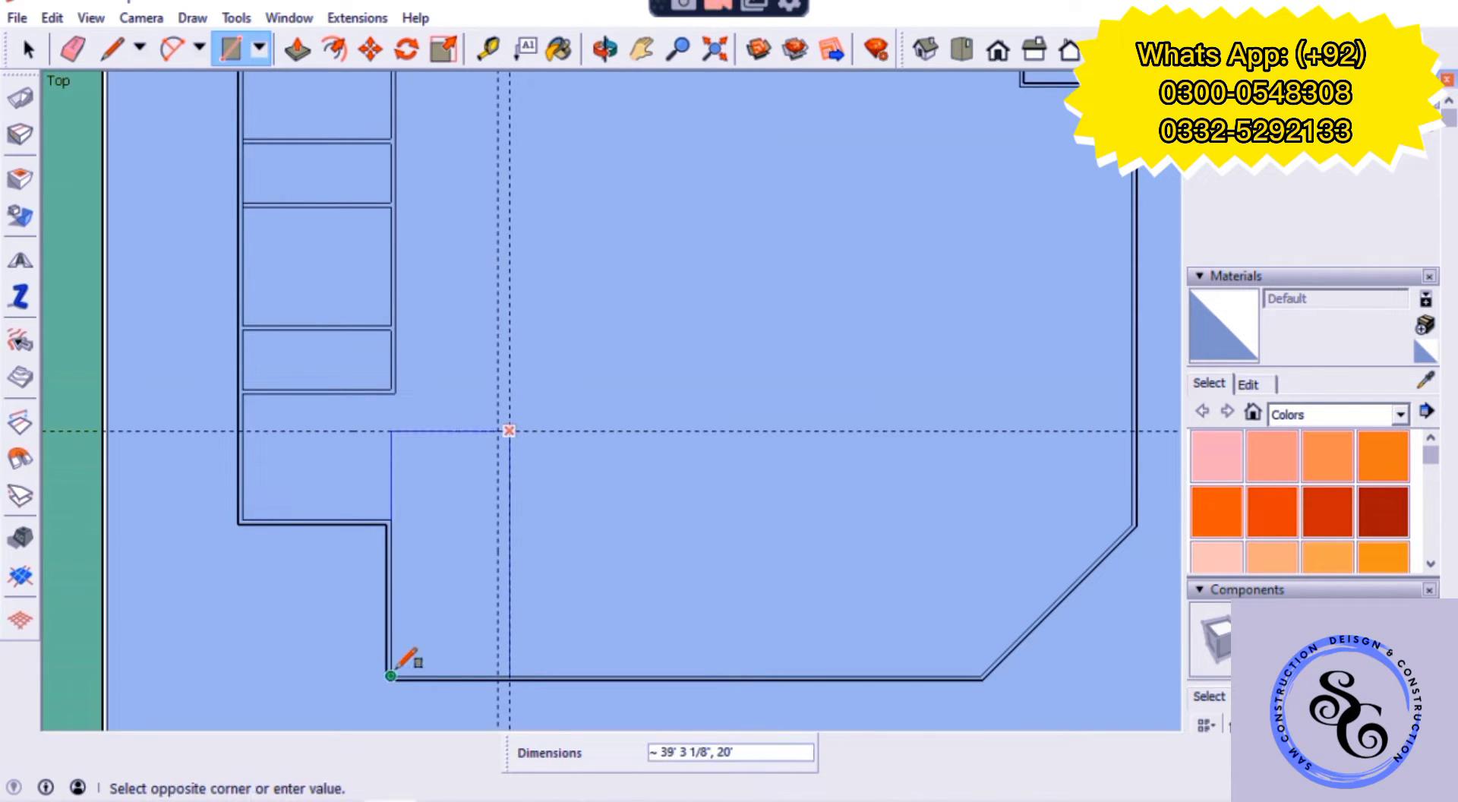
click(389, 676)
key(e)
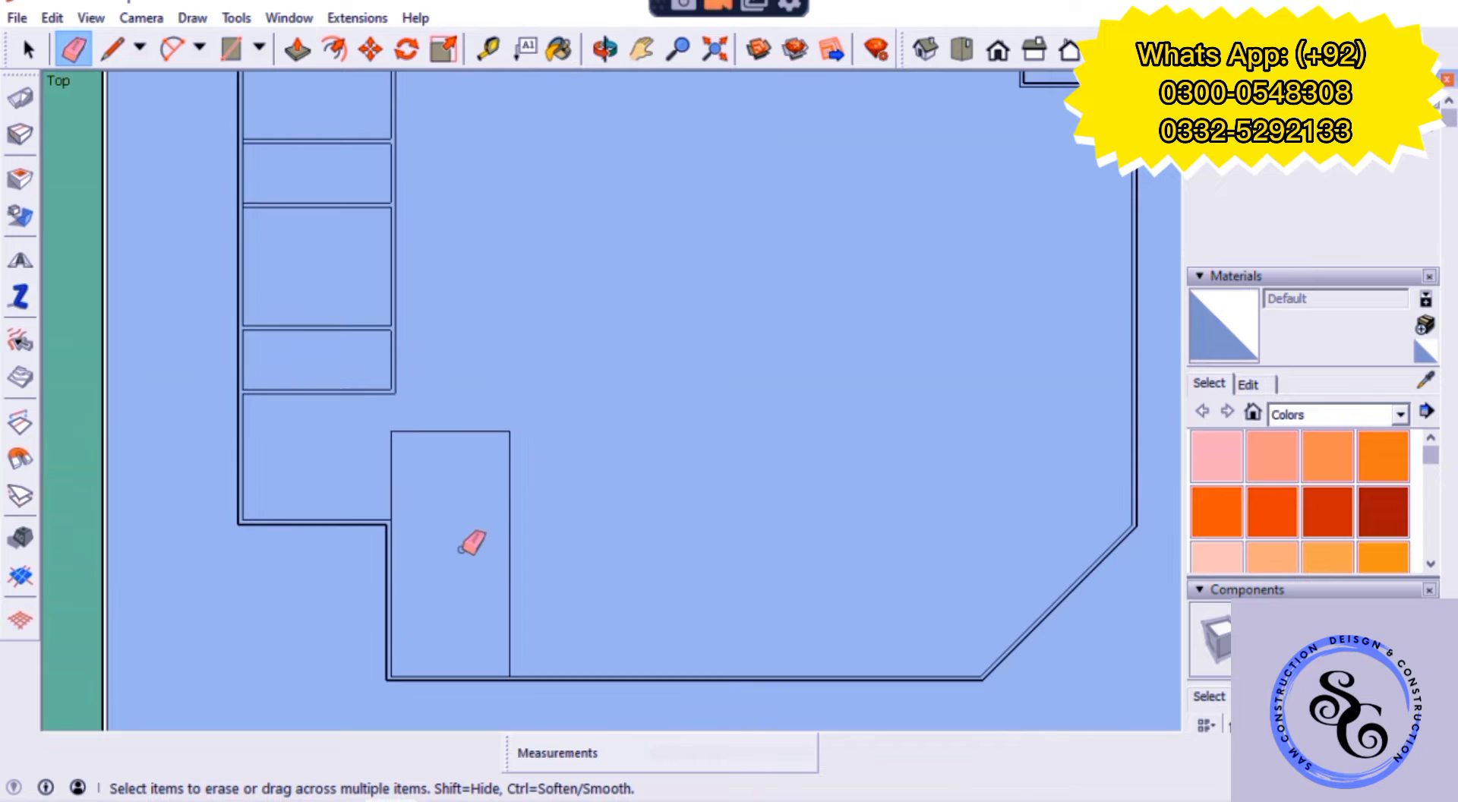
scroll(471, 542, down, 3)
key(space)
scroll(473, 589, down, 2)
key(t)
scroll(504, 566, up, 4)
- Place guides 30' from the bottom wall and 60' from the tall room's edge, plus a 9" offset
click(497, 584)
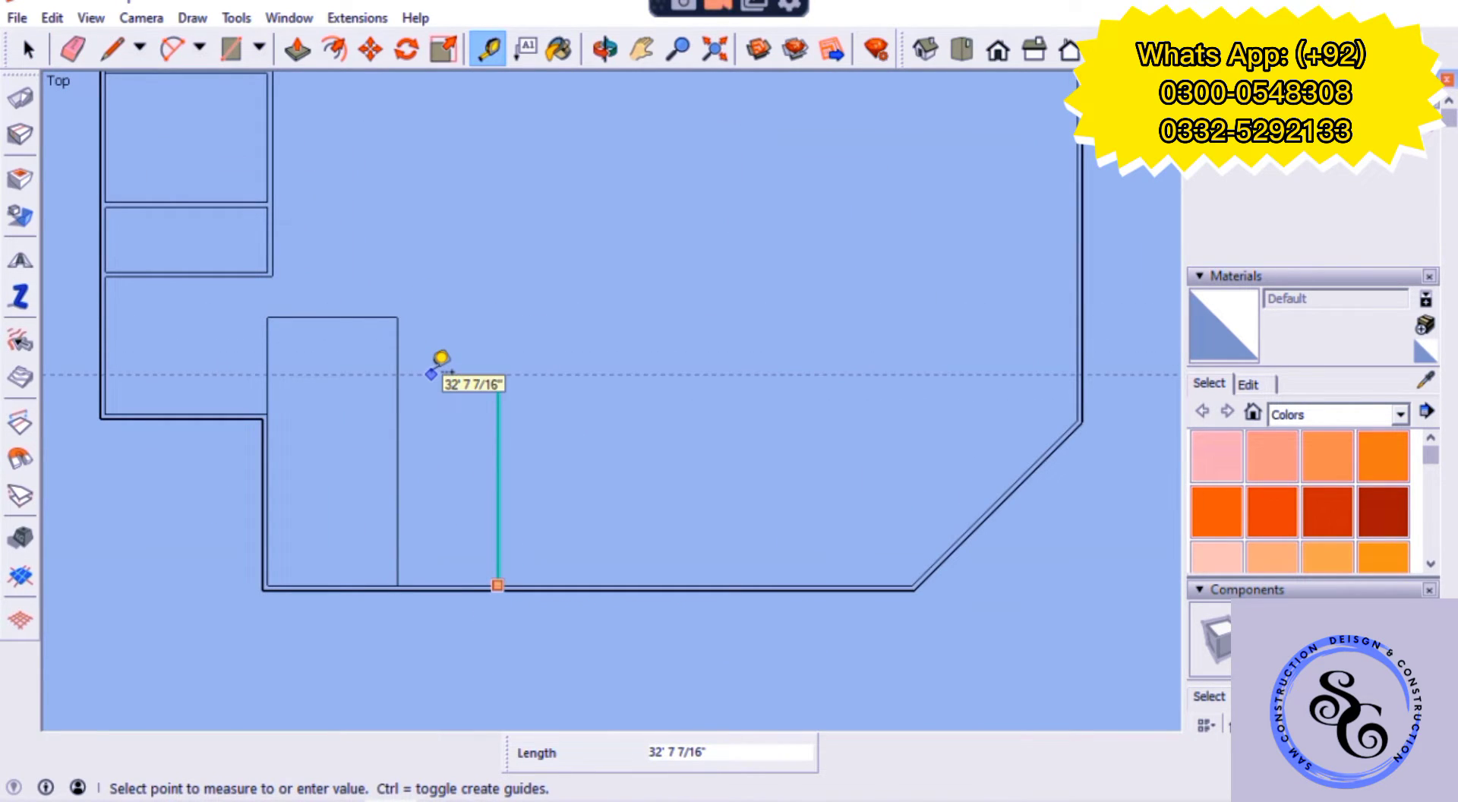
text(30')
key(Return)
click(396, 450)
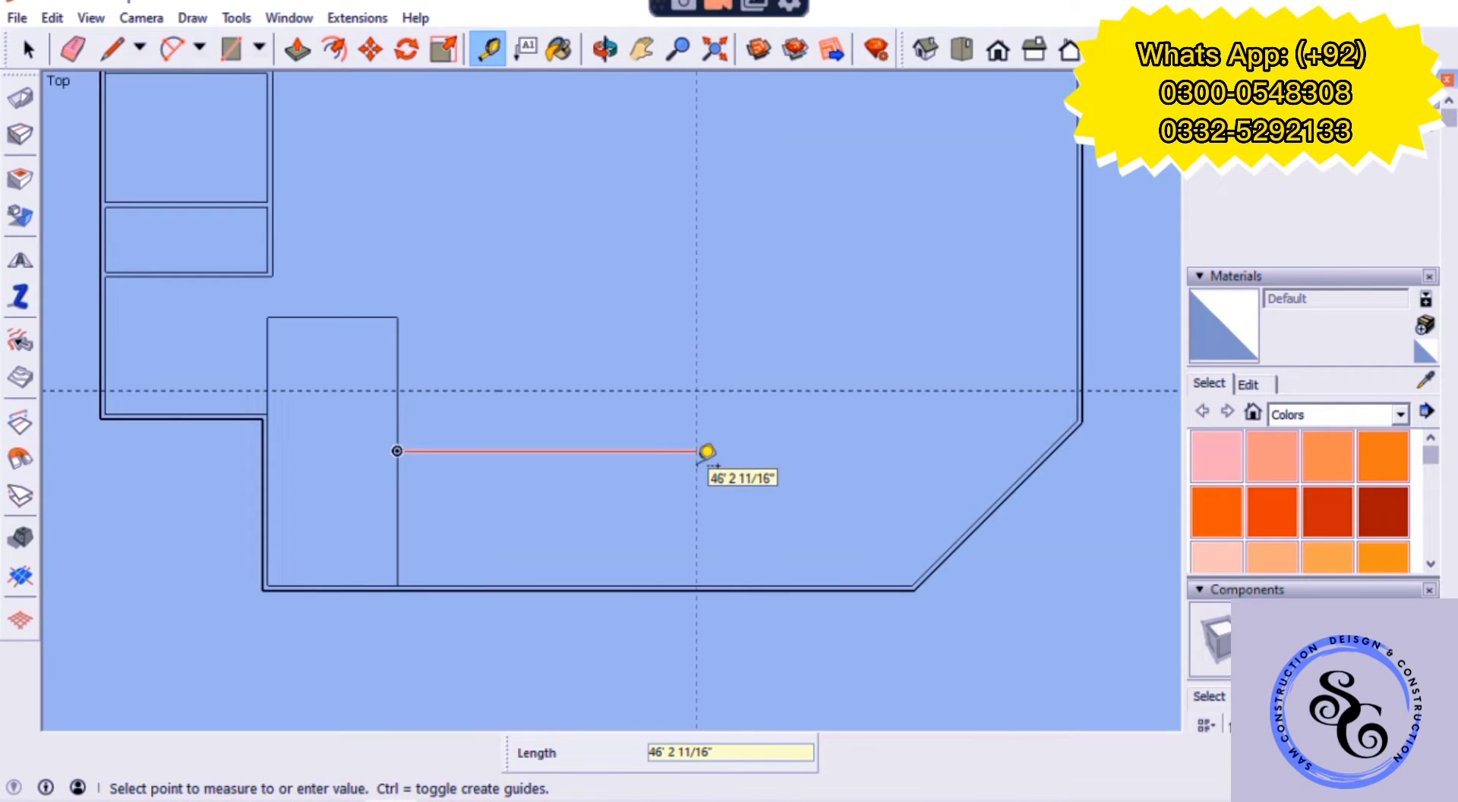
text(60')
key(Return)
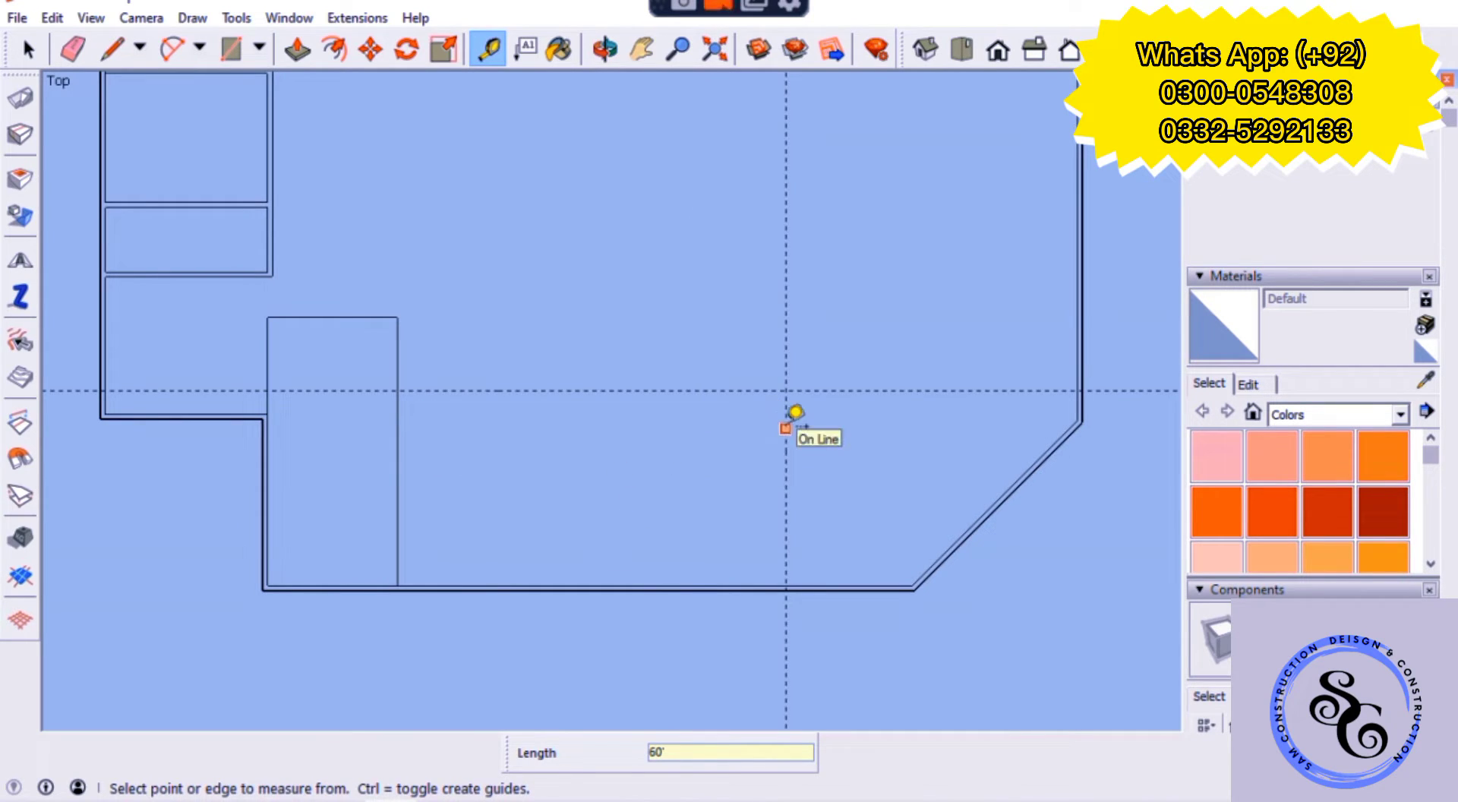
click(786, 427)
text(9)
key(Return)
- Add two more 9" offset guides, one from the other guide and one from the rectangle's edge
click(752, 388)
text(9)
key(Return)
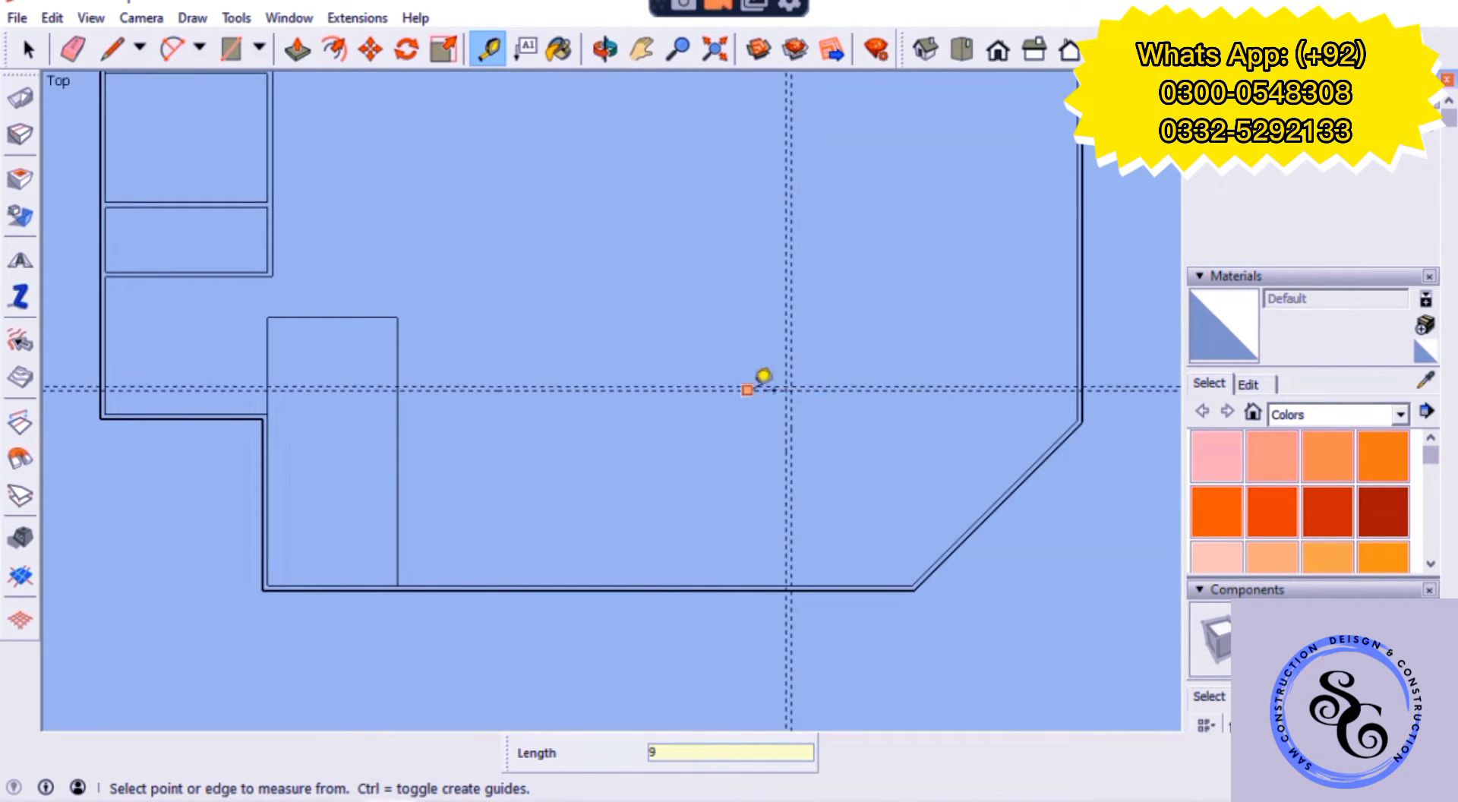
click(397, 470)
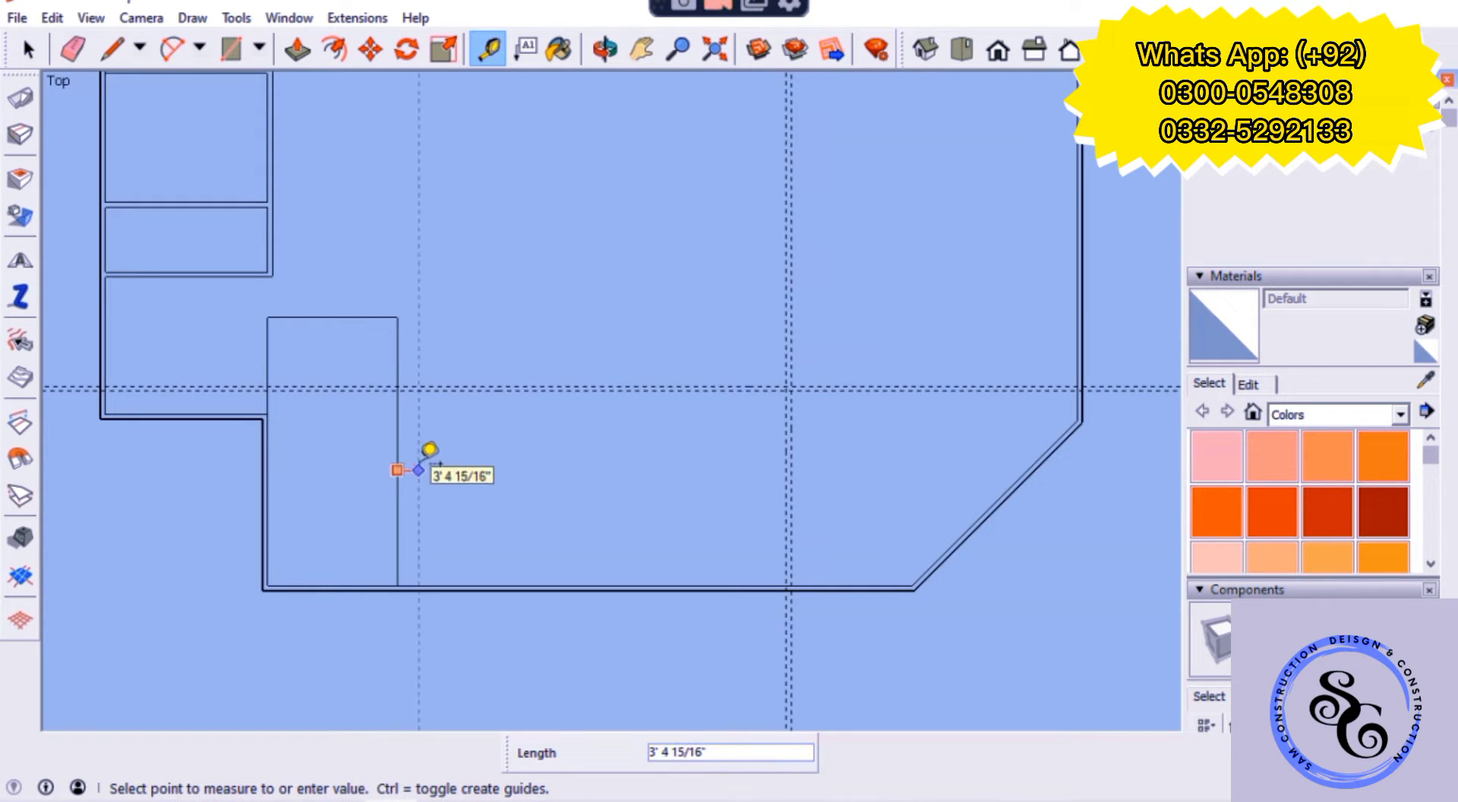
text(9)
key(Return)
click(791, 410)
key(Escape)
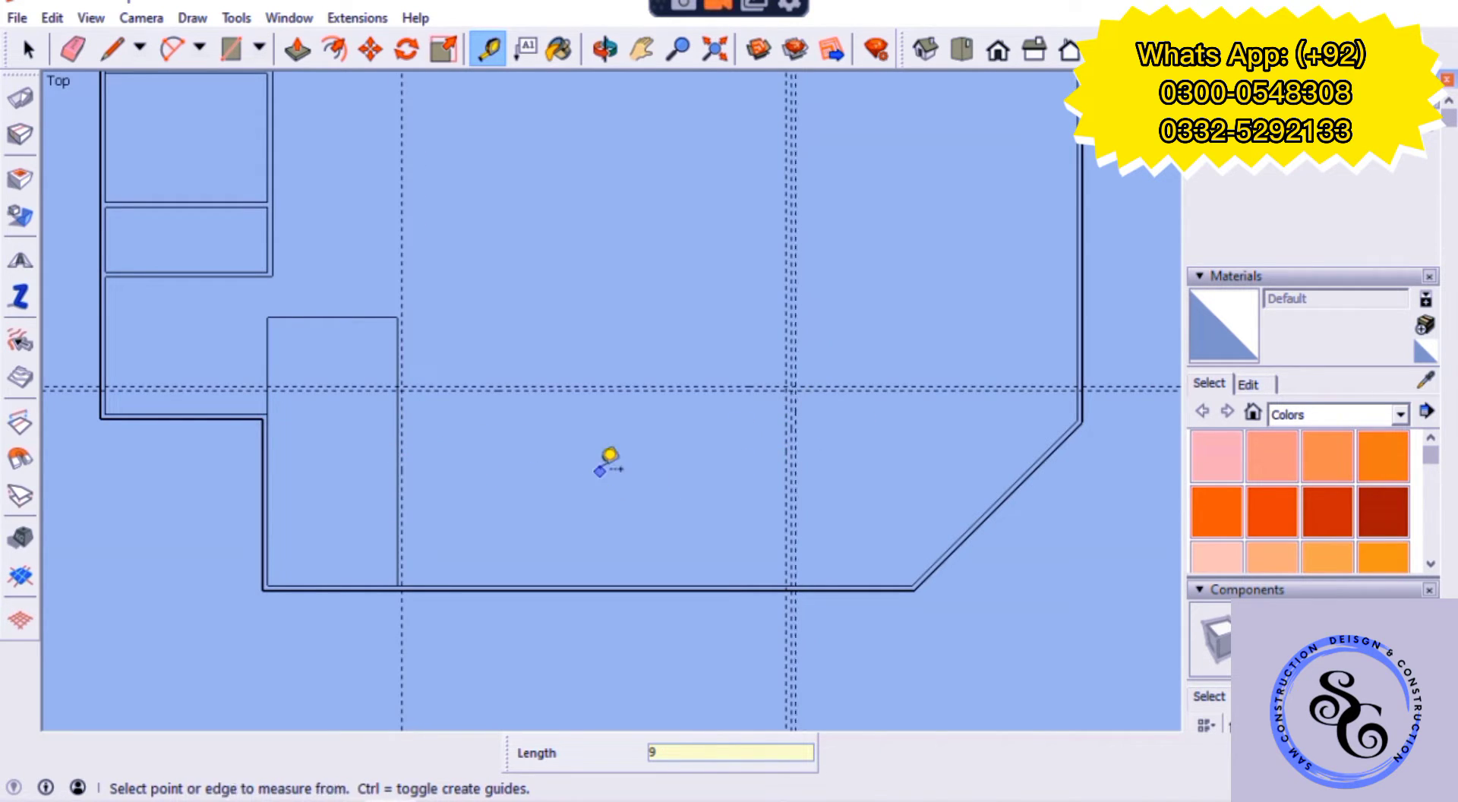
scroll(609, 462, down, 2)
scroll(472, 492, down, 1)
scroll(394, 475, up, 3)
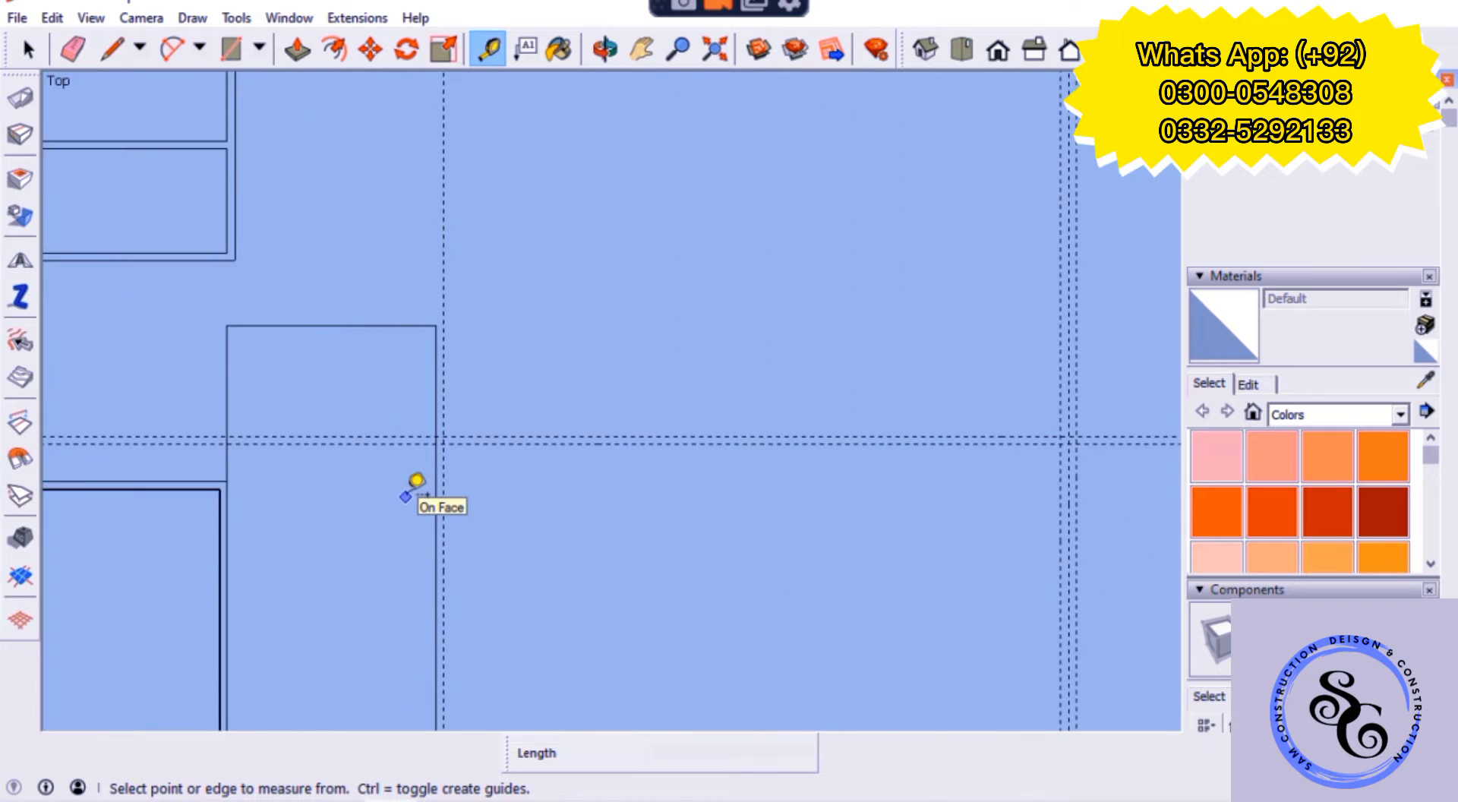
- Draw the wide 60' 9" by 30' room rectangle from the guide intersections to the bottom wall corners
key(r)
click(442, 431)
scroll(437, 436, down, 1)
scroll(831, 640, up, 2)
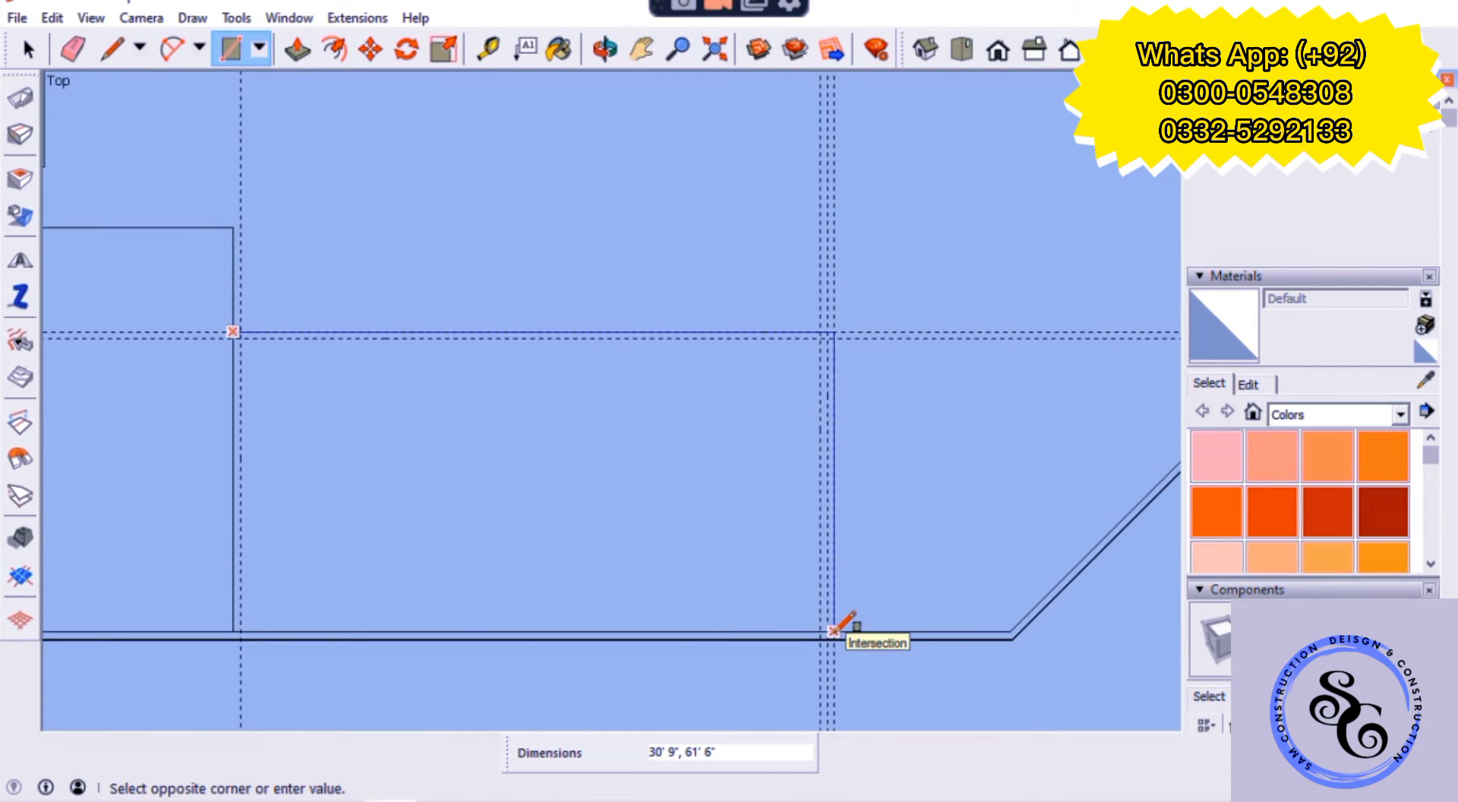
click(832, 632)
click(828, 334)
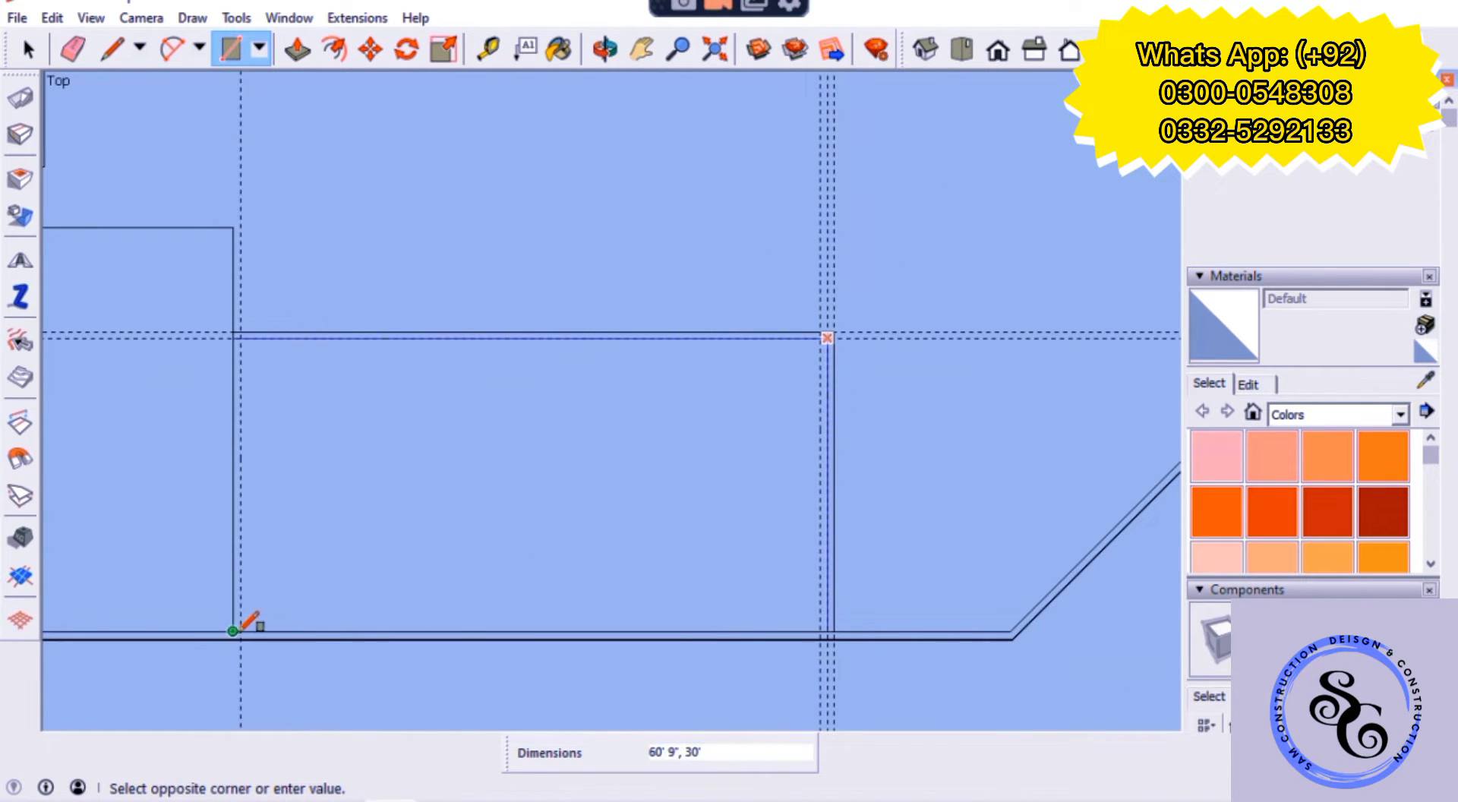
click(241, 632)
scroll(250, 619, down, 2)
- Erase the leftover guides and lines around the new room
key(e)
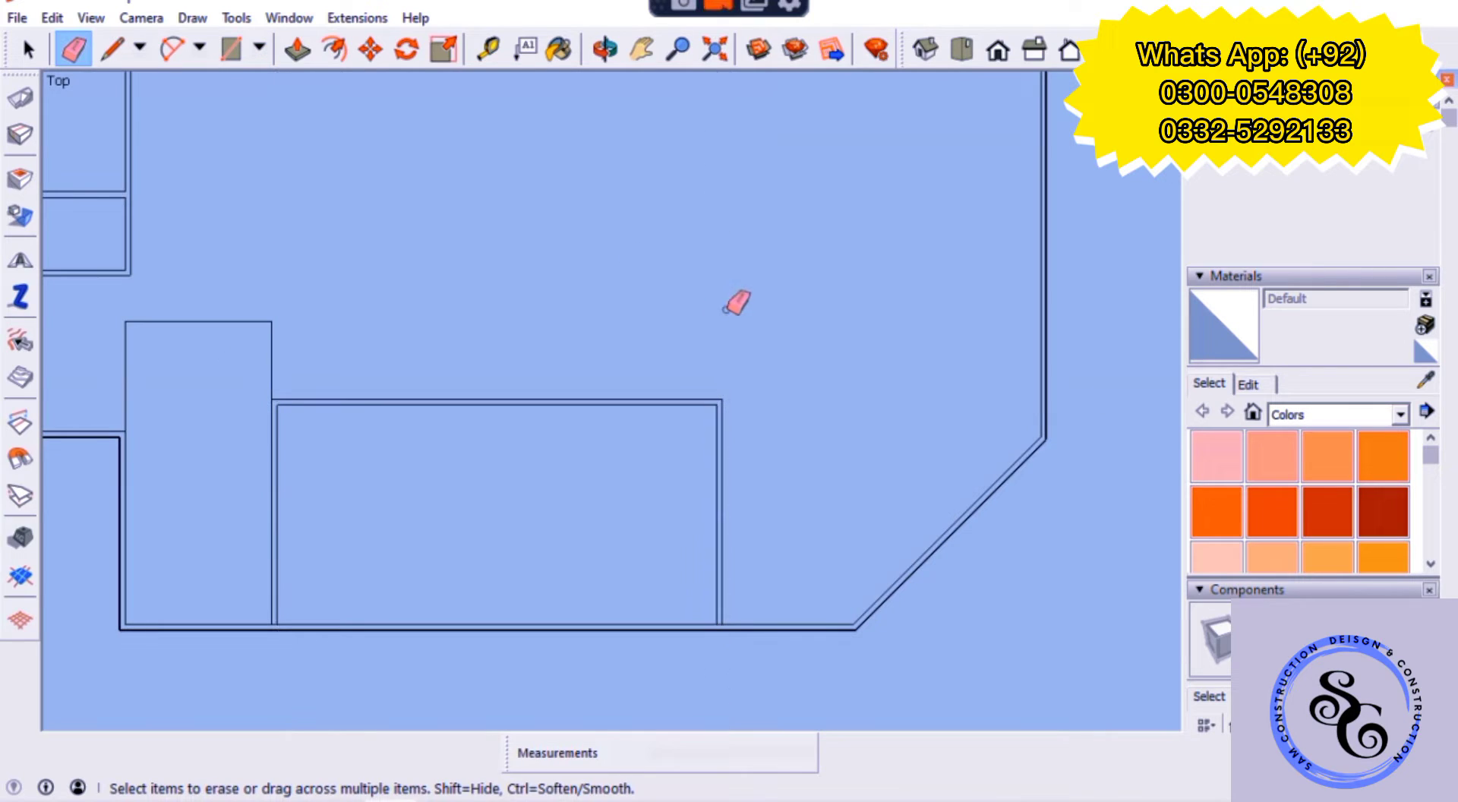
scroll(732, 619, up, 2)
scroll(722, 609, up, 2)
scroll(780, 427, down, 4)
scroll(429, 453, down, 2)
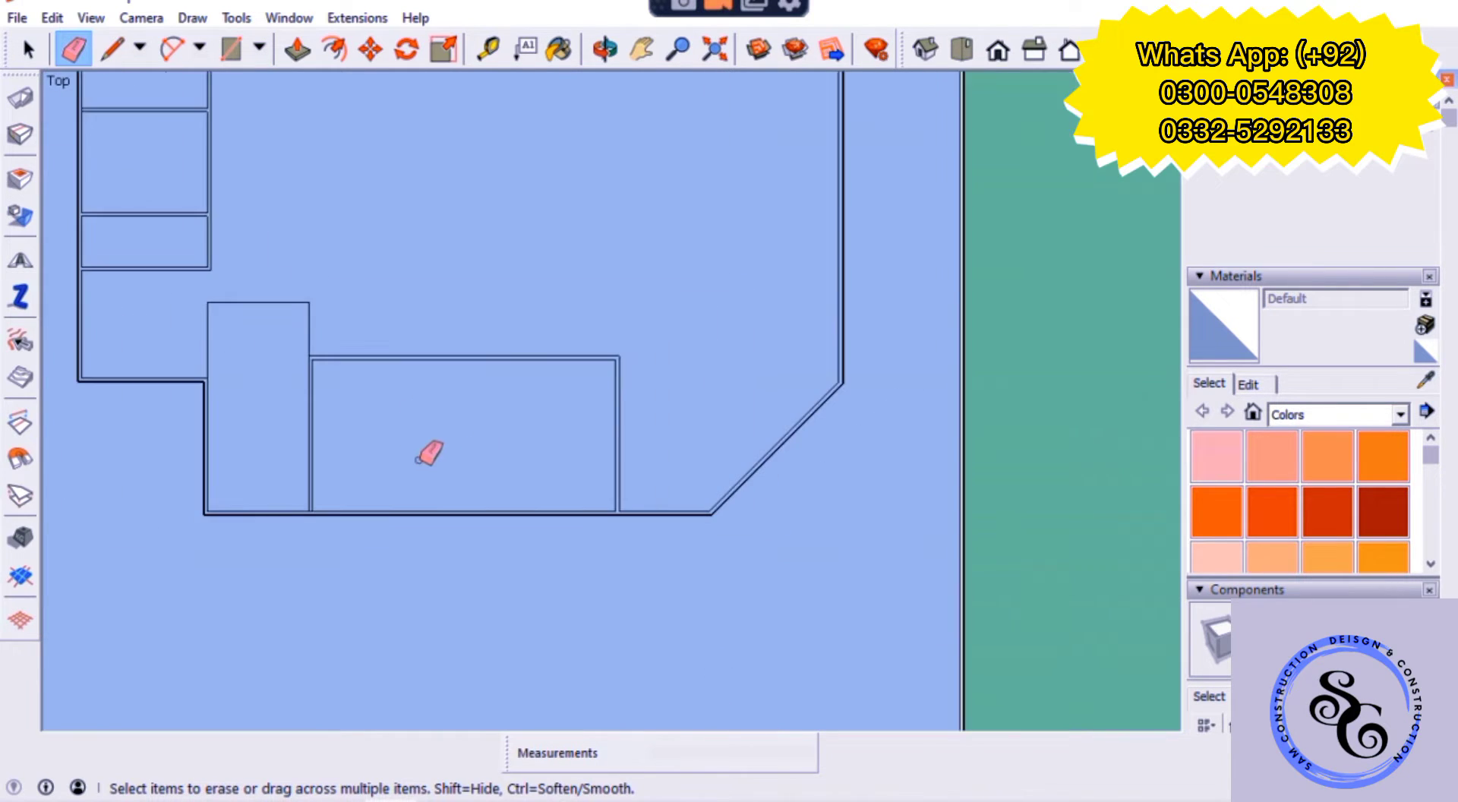
scroll(781, 439, up, 1)
scroll(690, 407, down, 1)
scroll(511, 494, down, 1)
scroll(388, 465, up, 1)
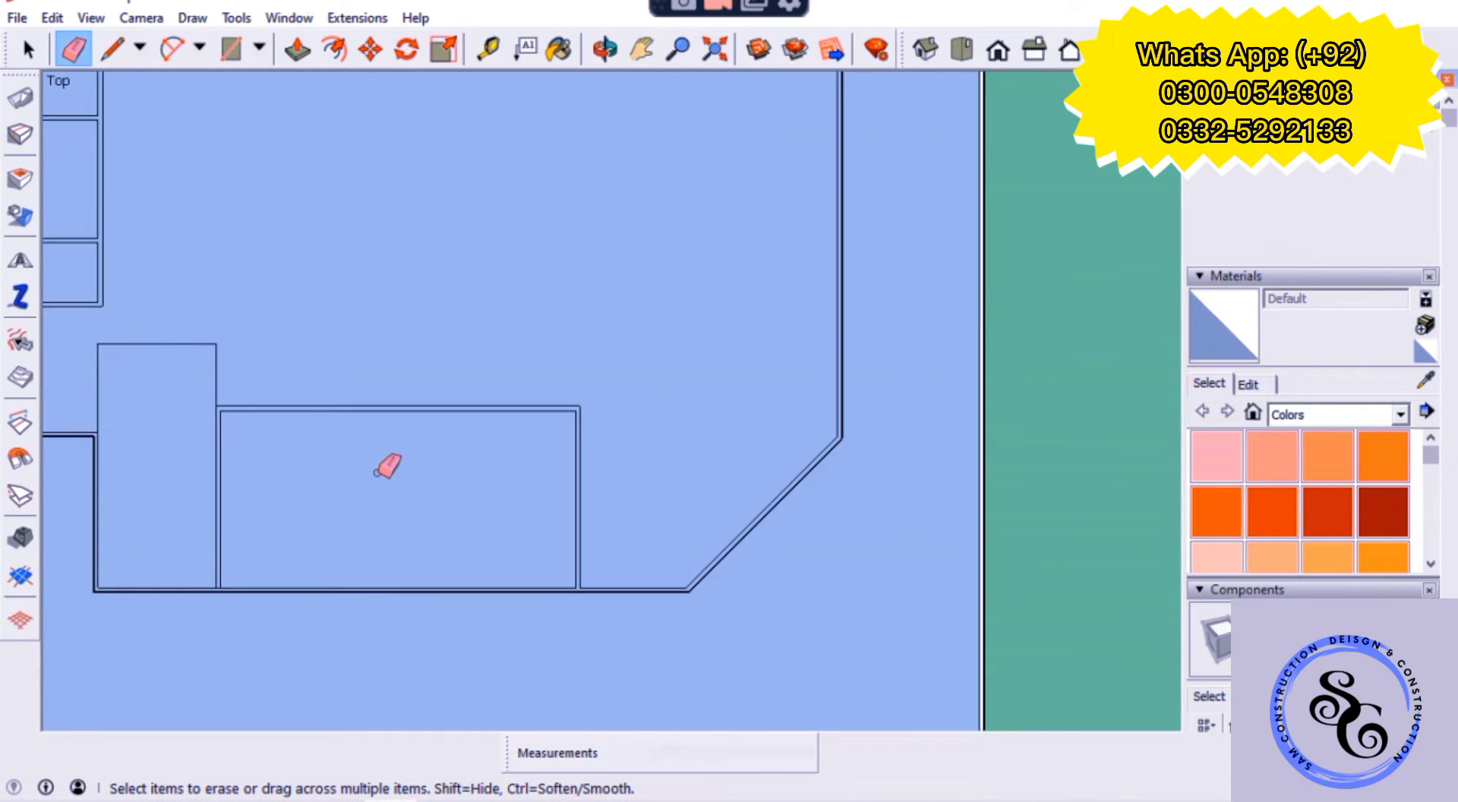
key(t)
scroll(683, 463, up, 1)
- Place a guide 9" off the room's edge and another 8' beyond it
click(693, 468)
key(Escape)
scroll(384, 515, down, 1)
scroll(708, 444, up, 3)
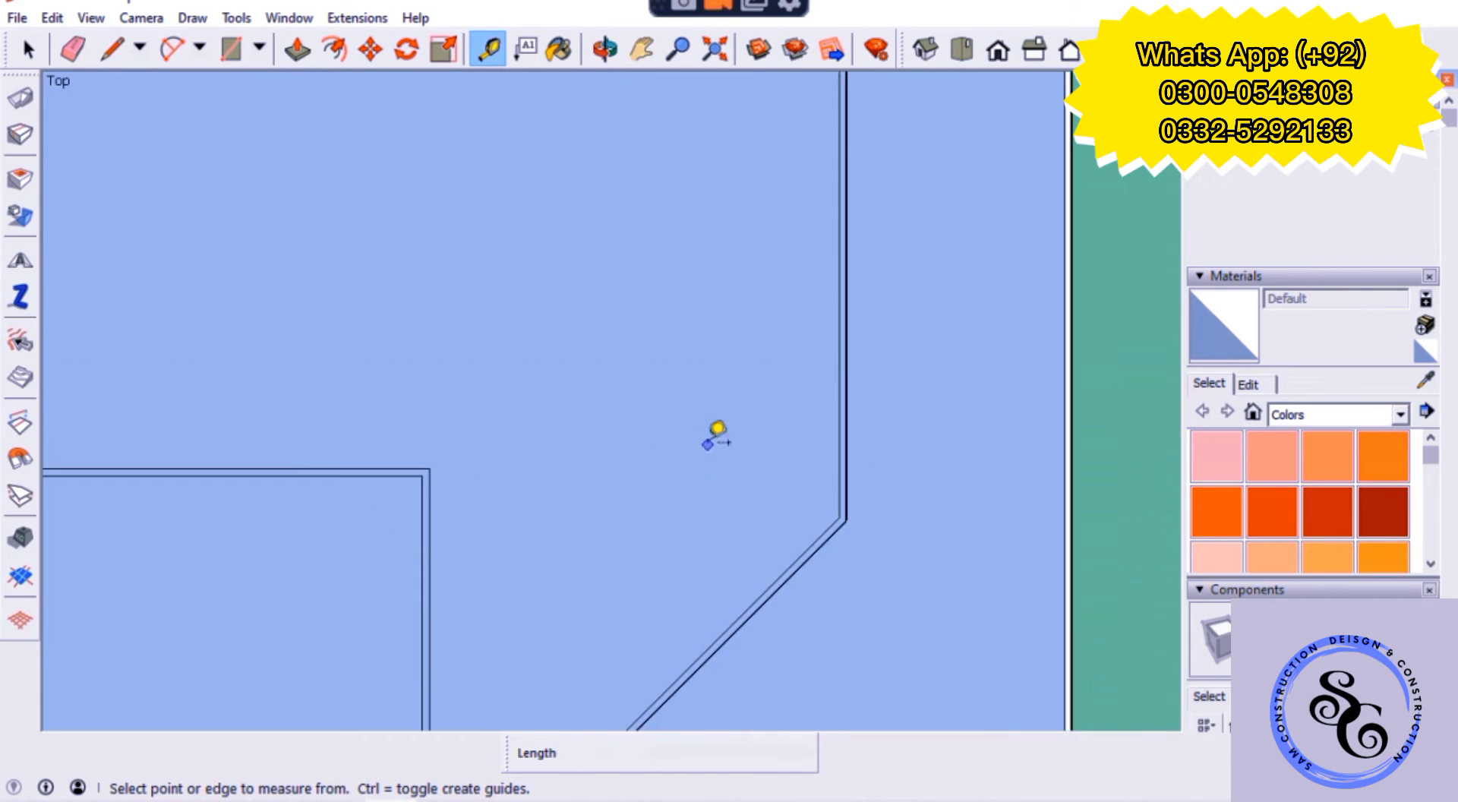
click(403, 482)
click(358, 484)
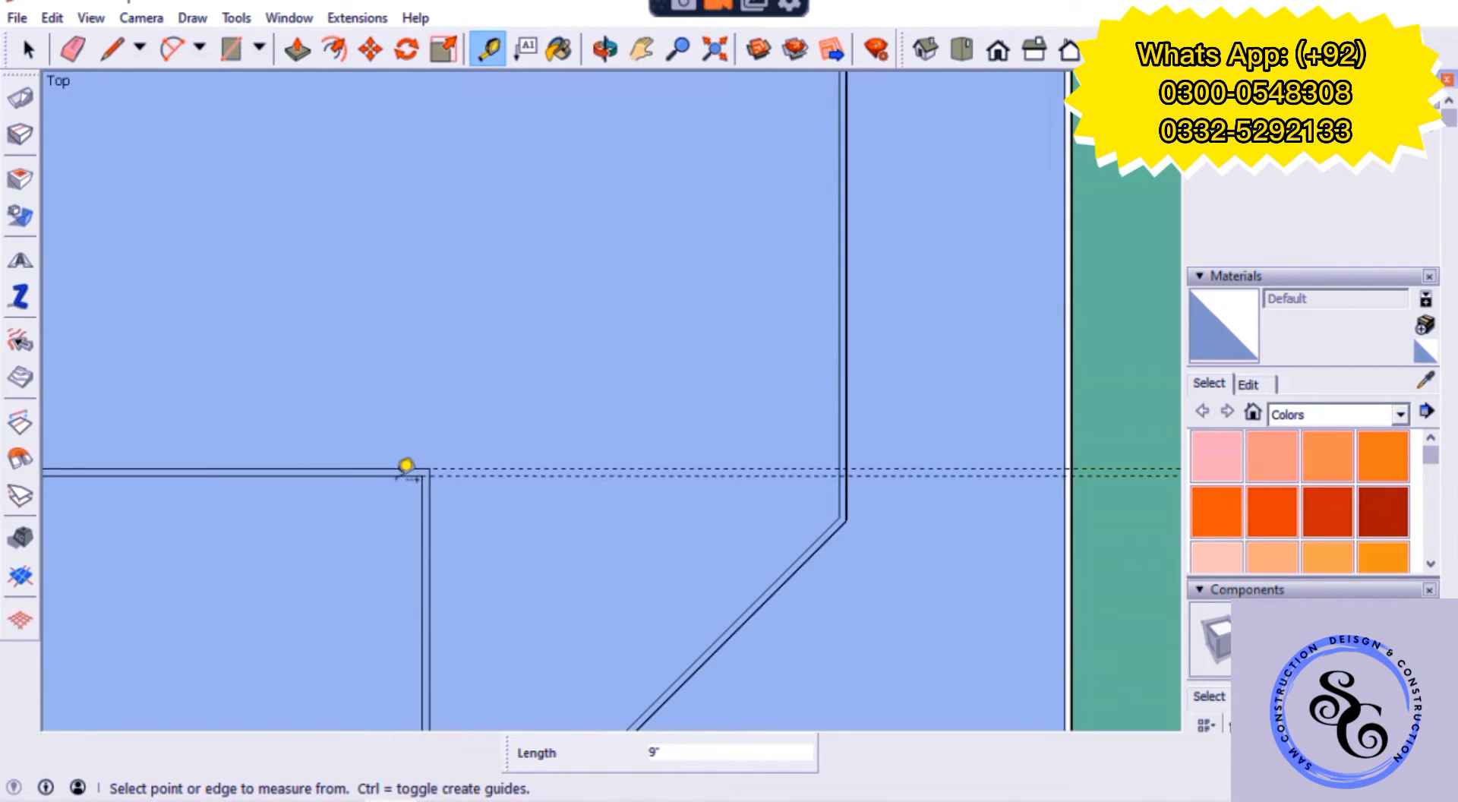
scroll(571, 452, down, 1)
scroll(661, 470, down, 1)
scroll(634, 470, up, 2)
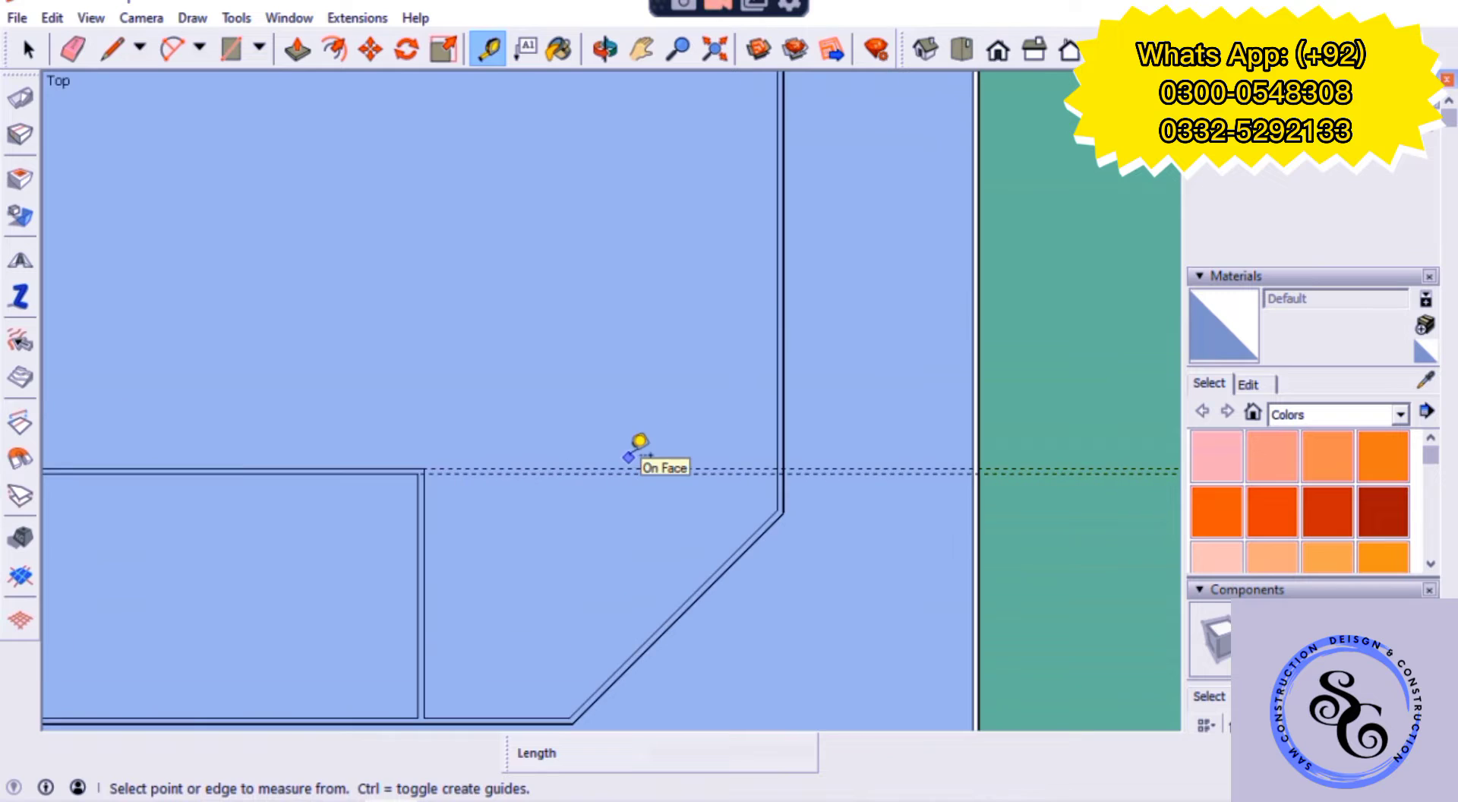
click(644, 468)
text(8')
key(Return)
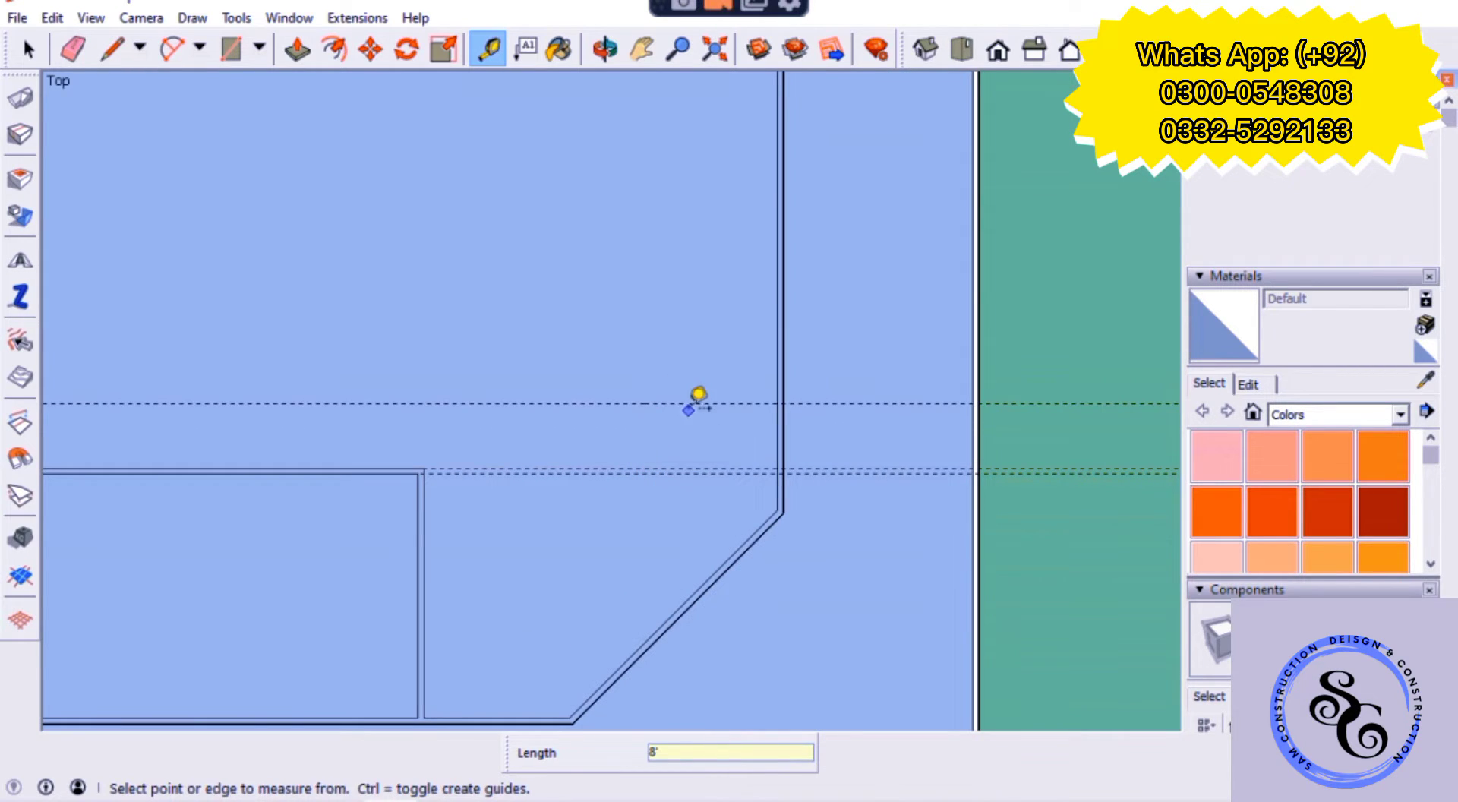
- Add a 9" parallel guide to the 8' guide and a vertical guide at the room's side wall
click(686, 397)
text(9)
key(Return)
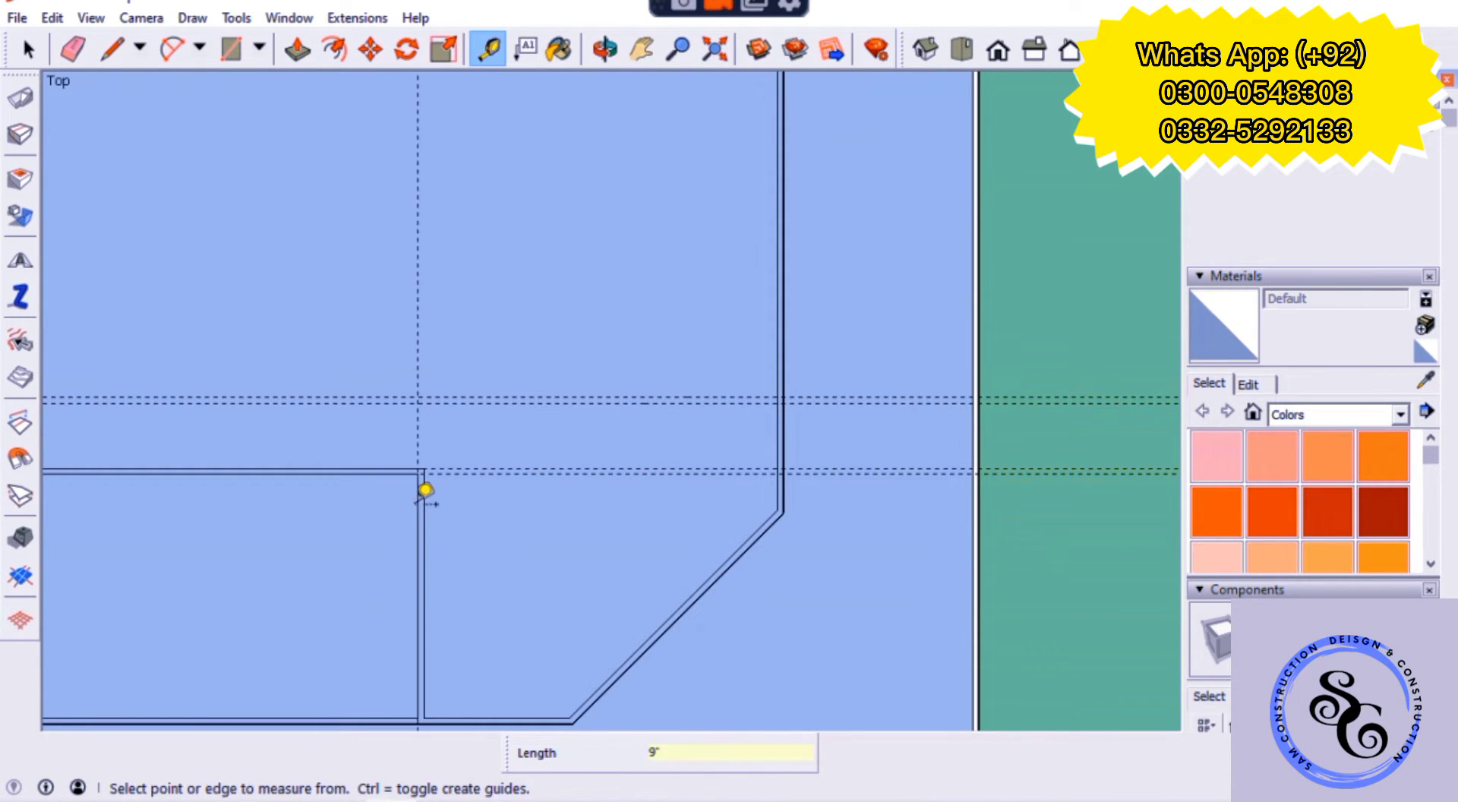
click(423, 490)
scroll(425, 402, up, 2)
- Draw the 9" wall strips along the guides, including a 43' 6" by 9" strip to the right wall
key(r)
click(402, 506)
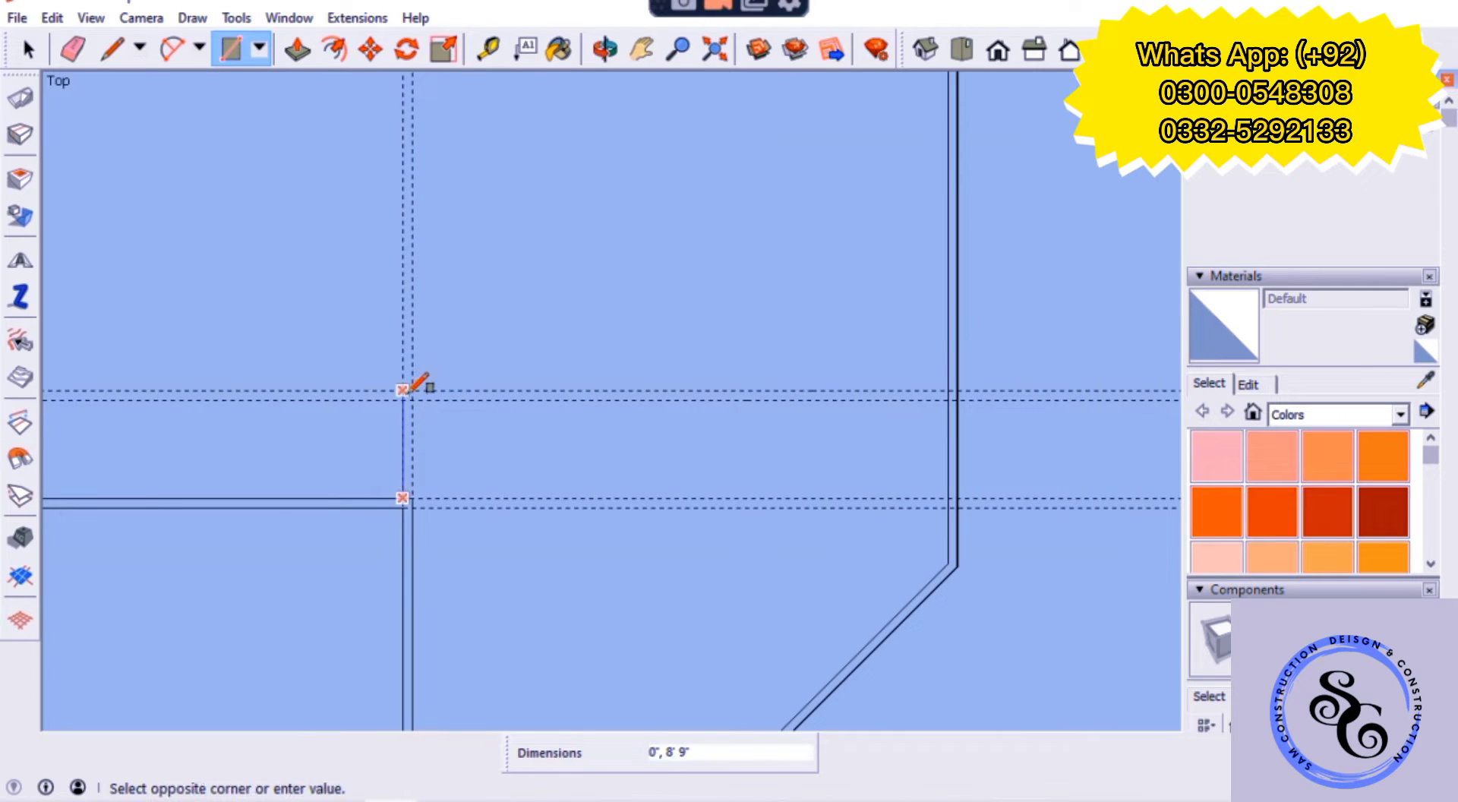
click(413, 393)
click(412, 392)
click(949, 400)
- Erase the temporary guides and unneeded lines
key(e)
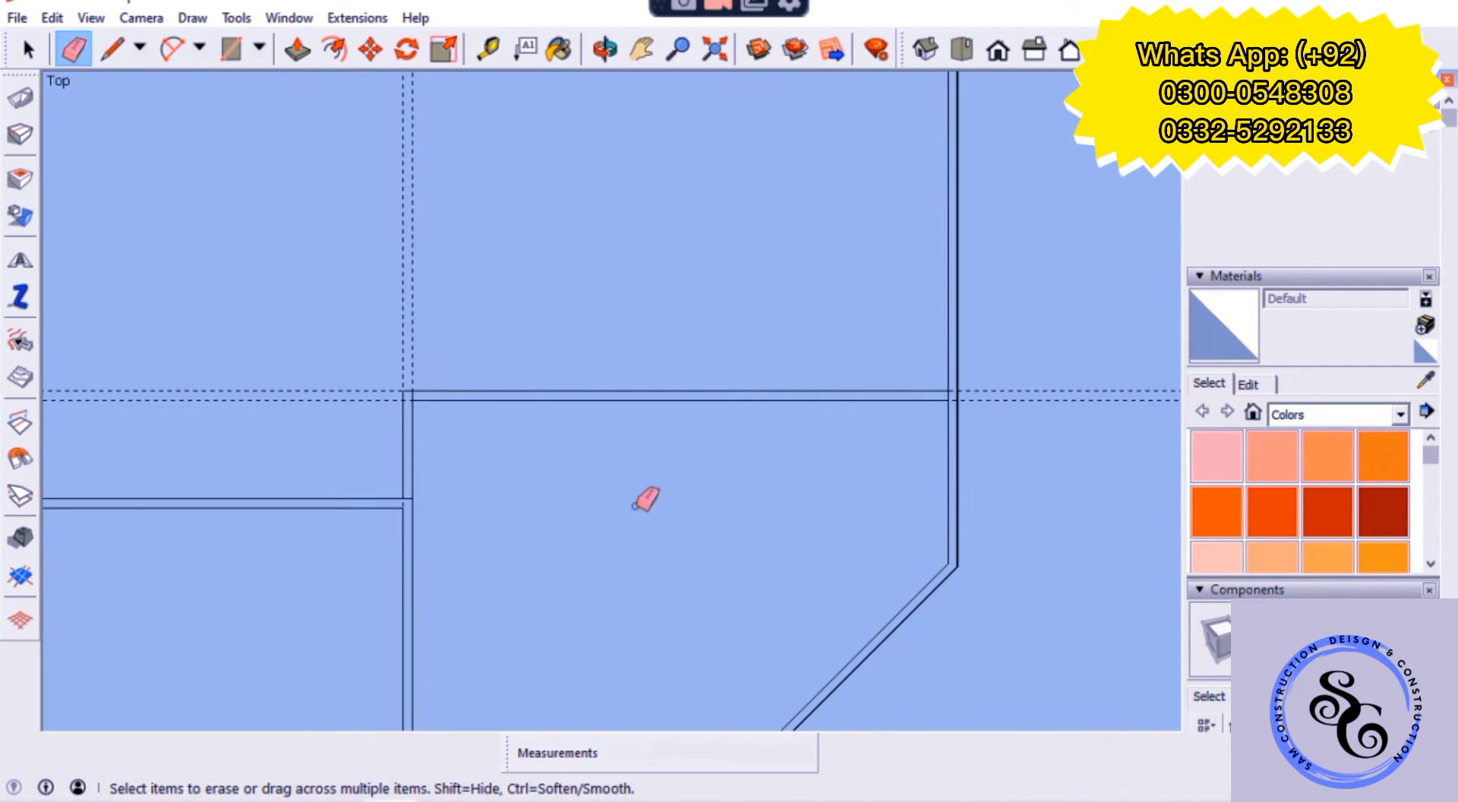
scroll(402, 491, up, 3)
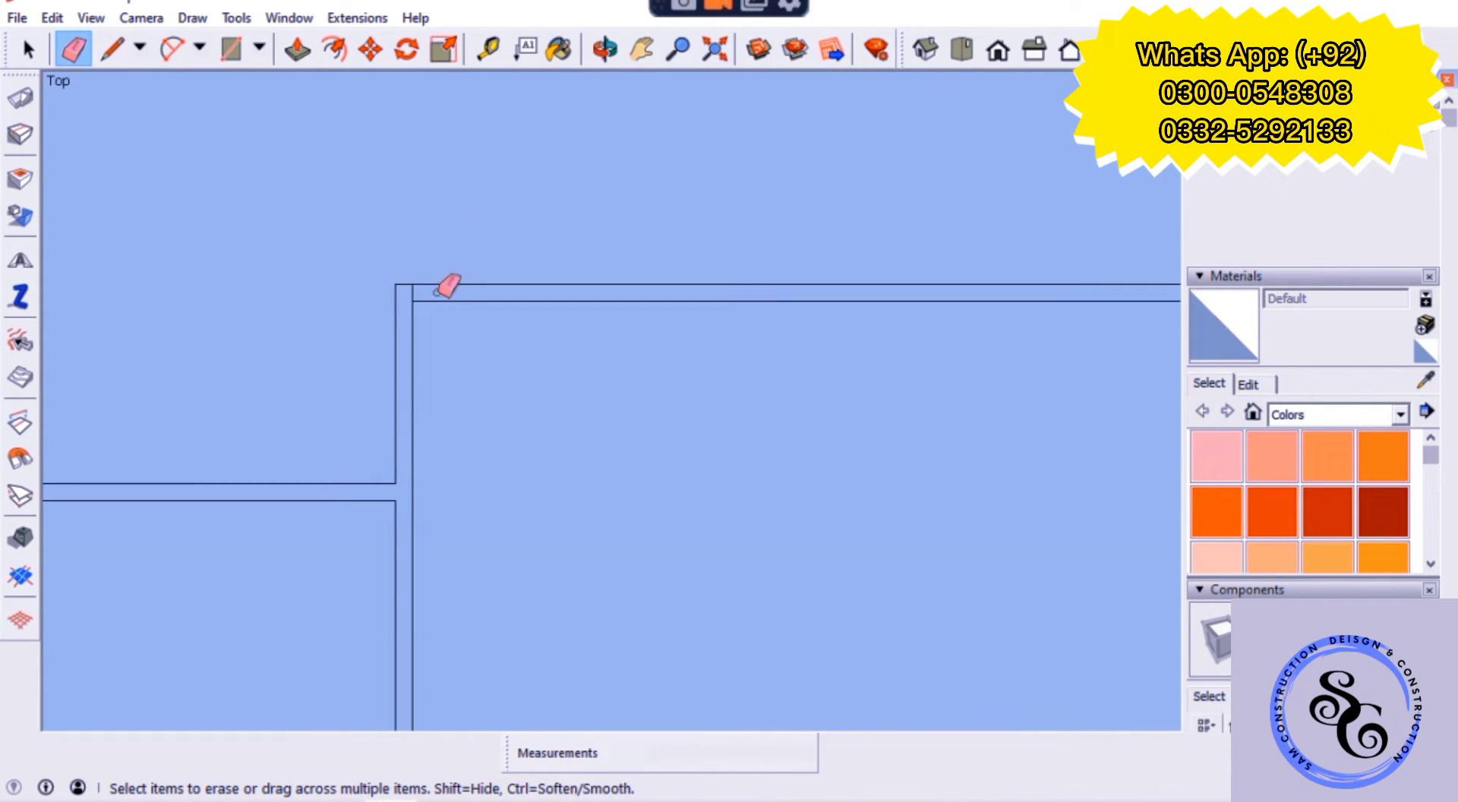
scroll(416, 383, down, 3)
scroll(940, 337, up, 2)
scroll(804, 426, down, 2)
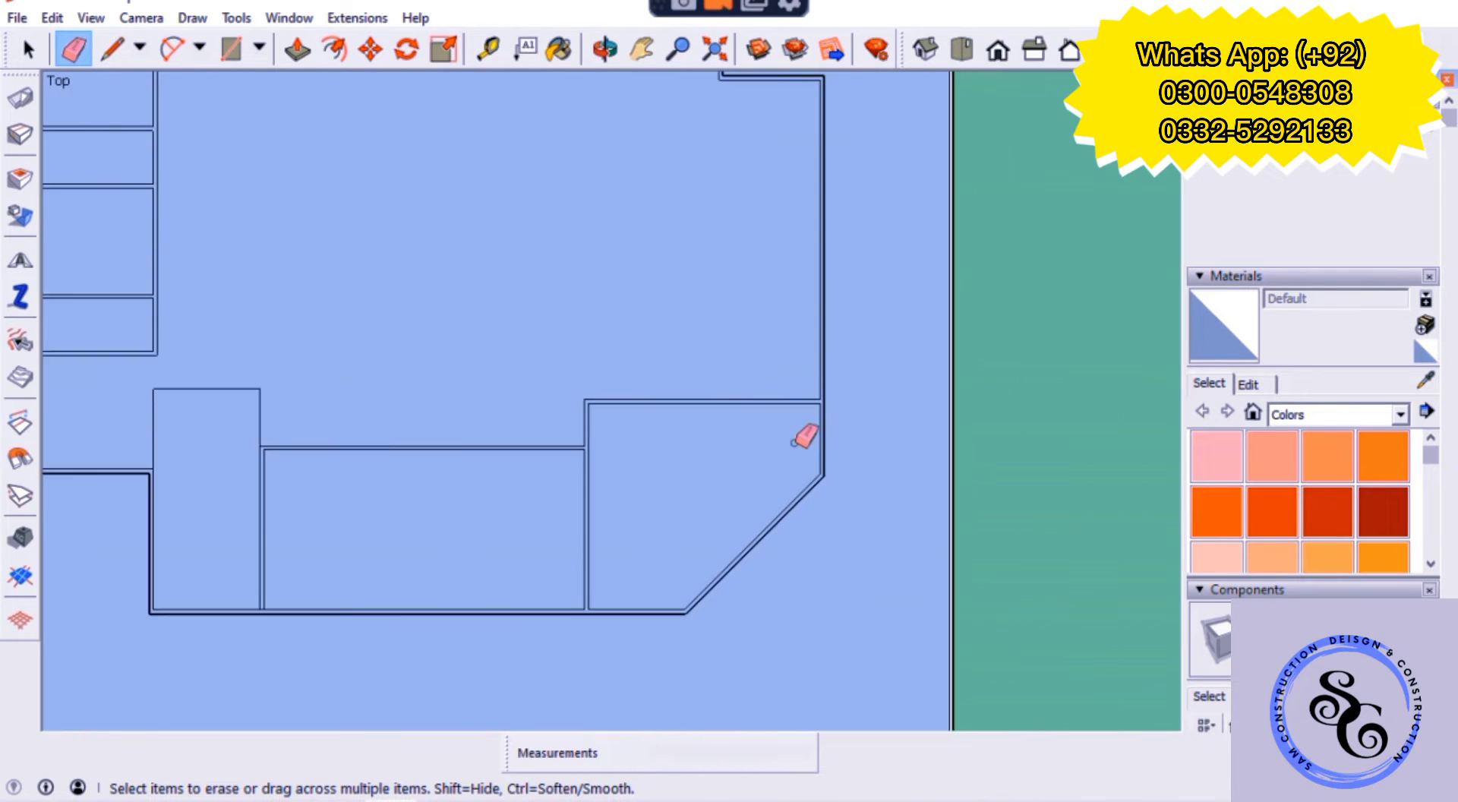
scroll(797, 329, down, 1)
- Place a guide 10' below the notch corner and a vertical guide 30' in from the right wall
scroll(748, 202, up, 3)
key(t)
click(776, 176)
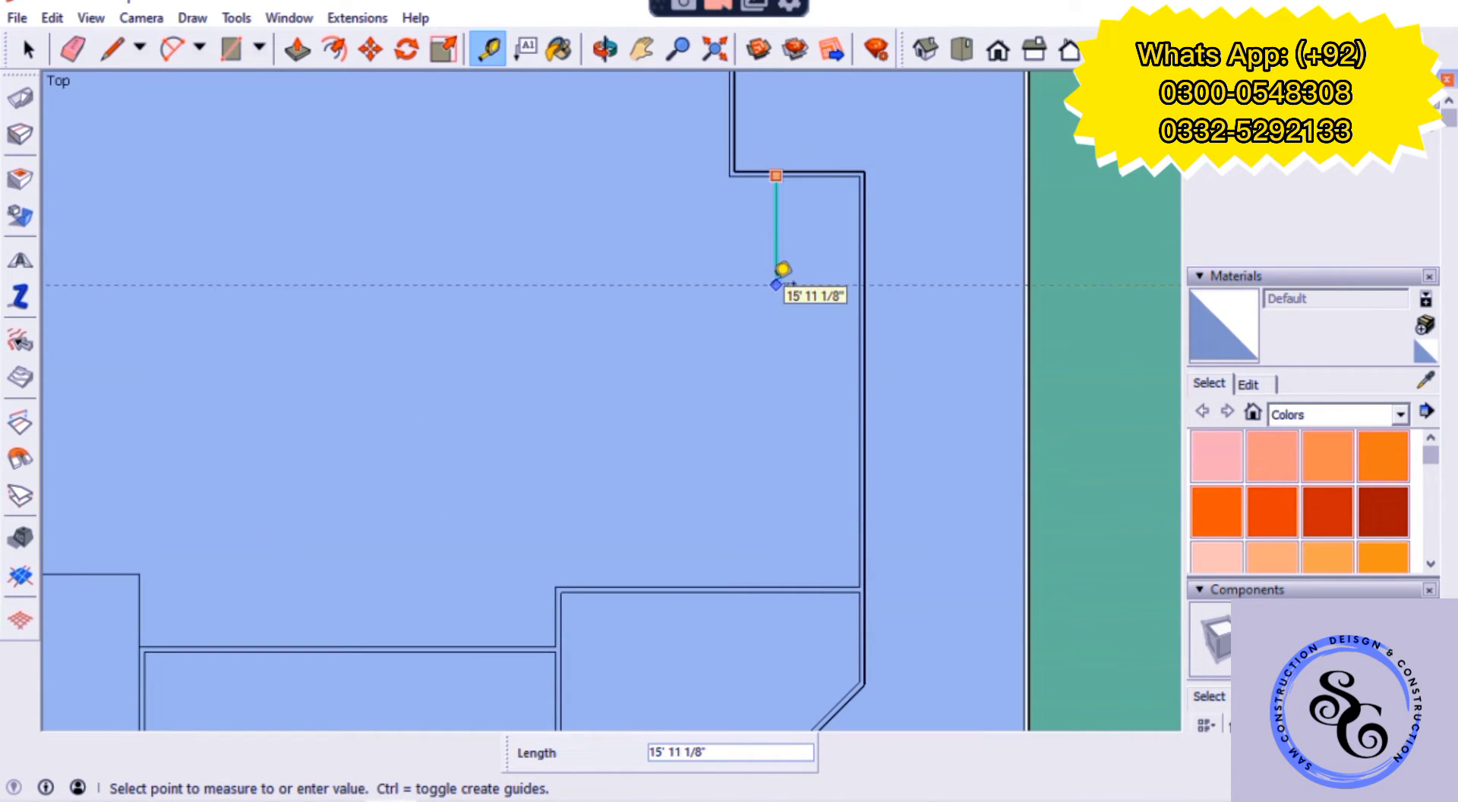
text(1220')
key(Return)
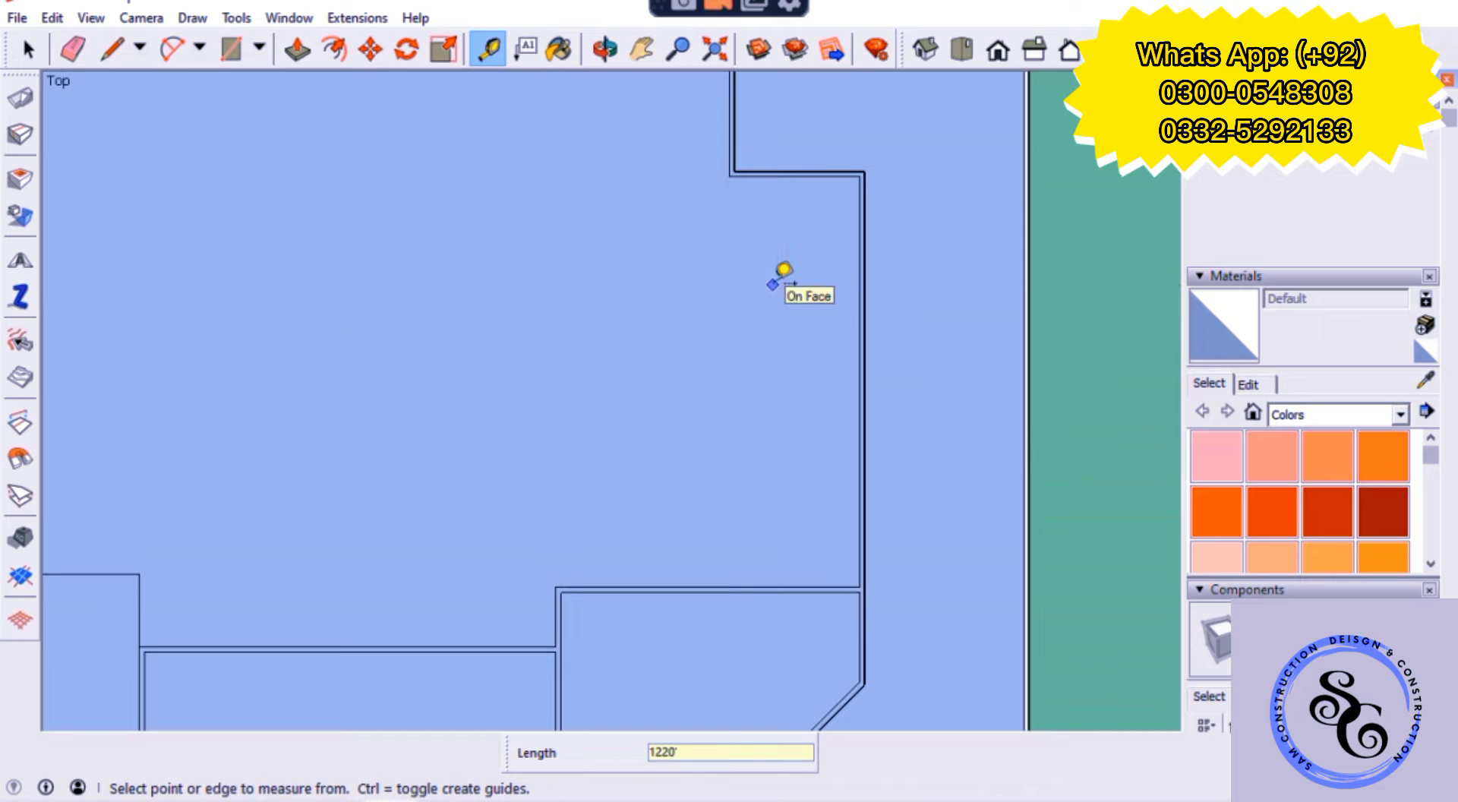
scroll(781, 250, down, 3)
scroll(775, 221, up, 3)
click(787, 214)
text(10)
key(Return)
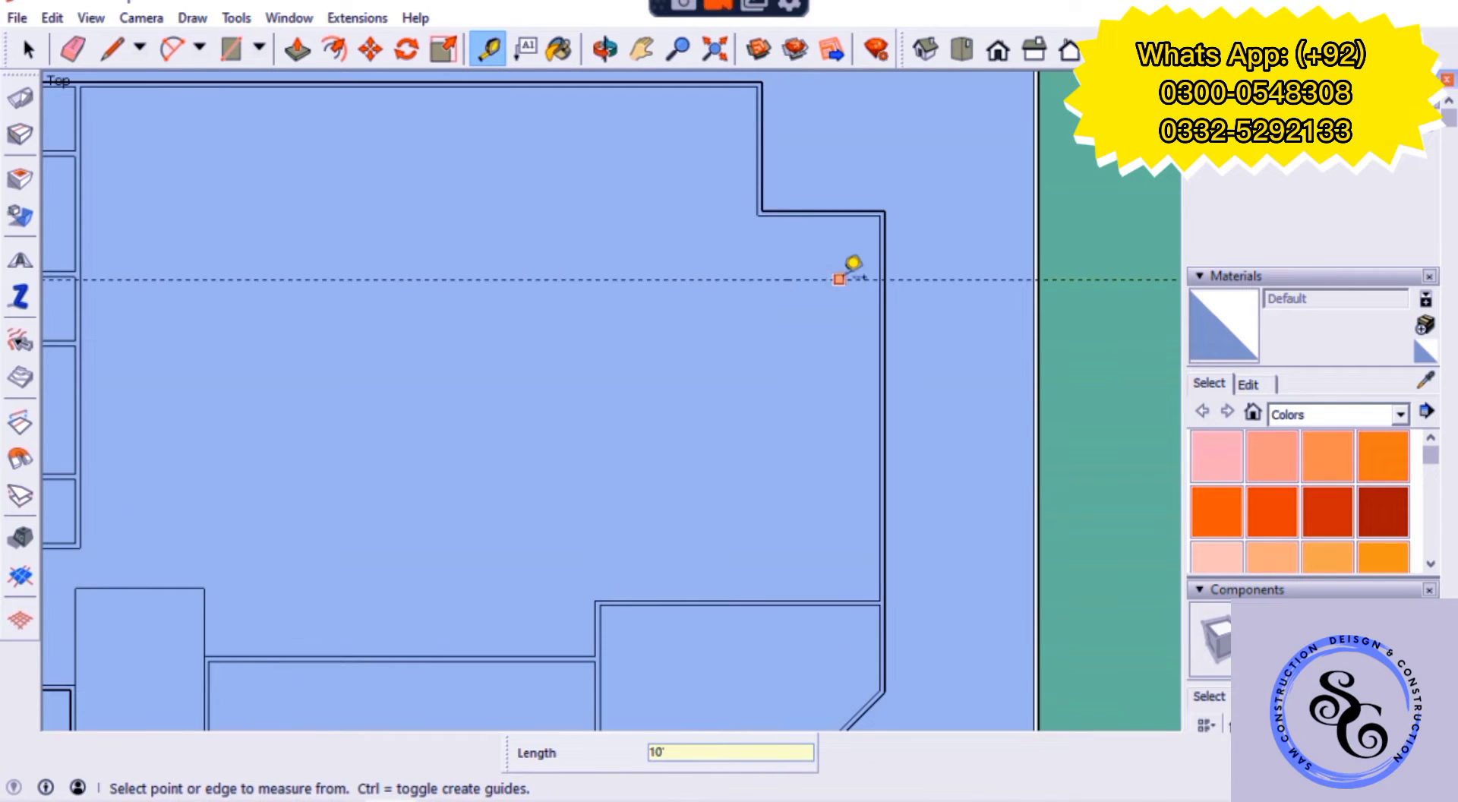
click(880, 253)
text(30)
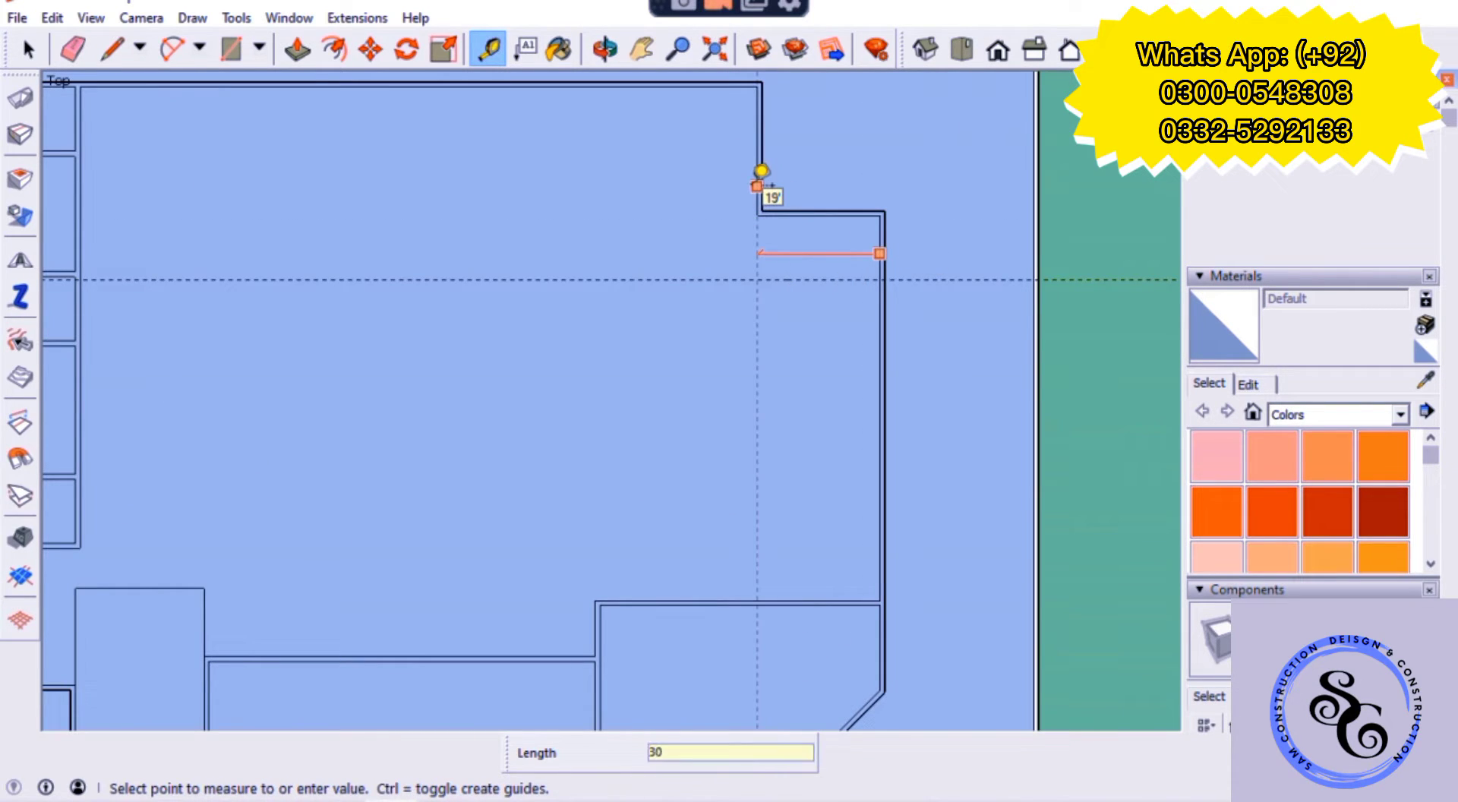
key(Return)
- Cancel the unfinished offset measurements and erase a stray guide
scroll(848, 335, down, 1)
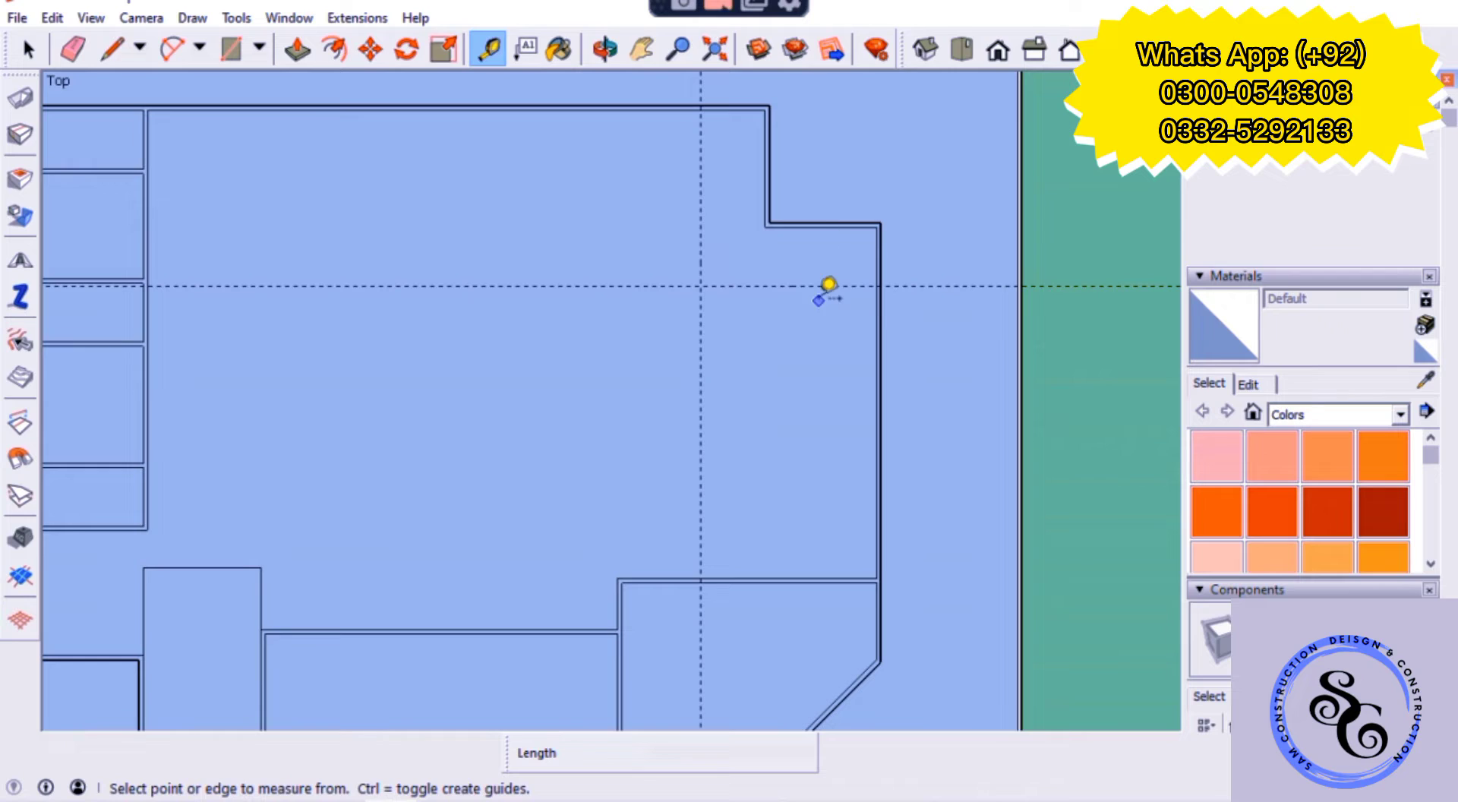
click(760, 286)
key(Escape)
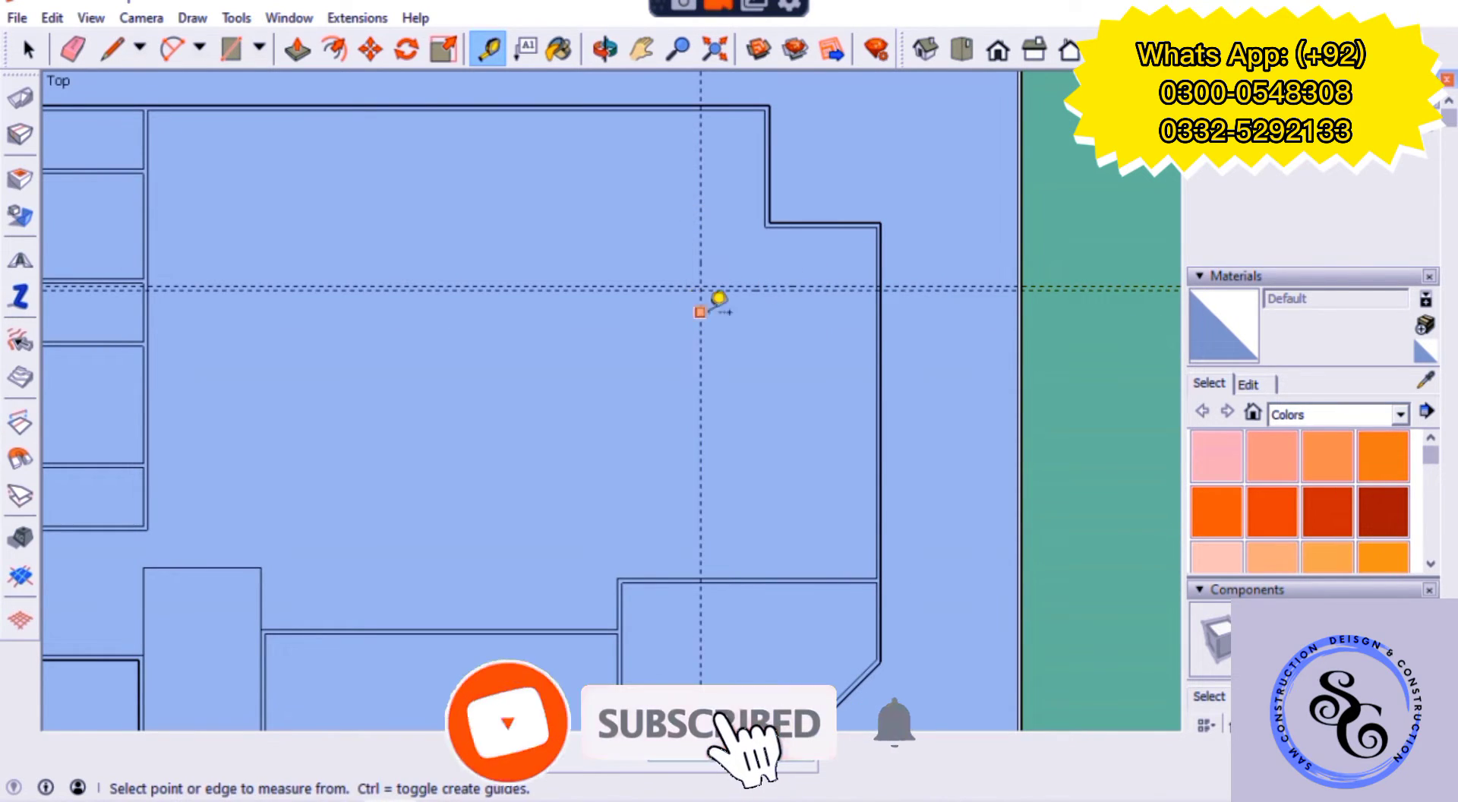
click(877, 366)
key(Escape)
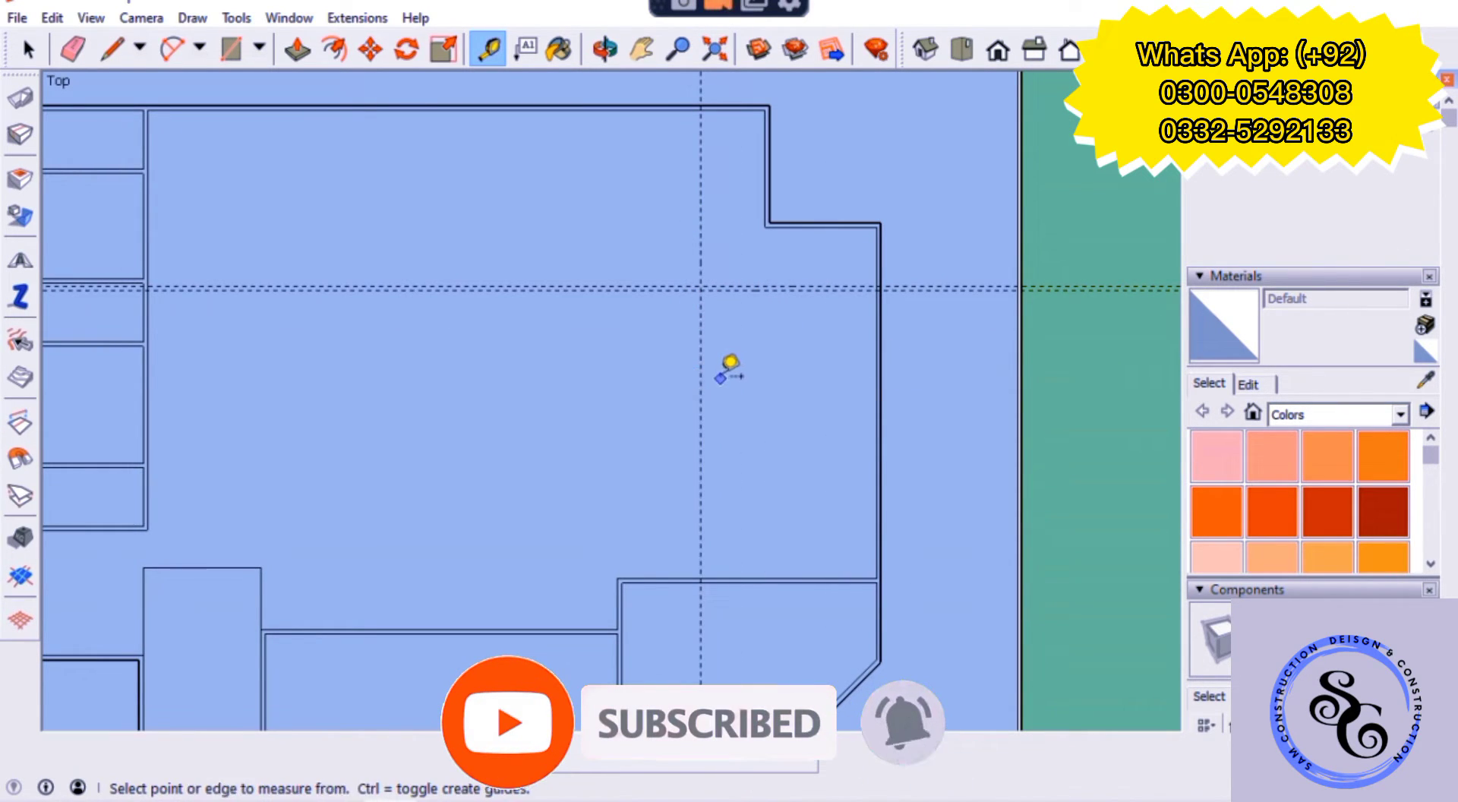
key(e)
scroll(830, 372, up, 1)
- Re-place the vertical guide inside the right wall with a 9" parallel companion beside it
key(t)
click(897, 346)
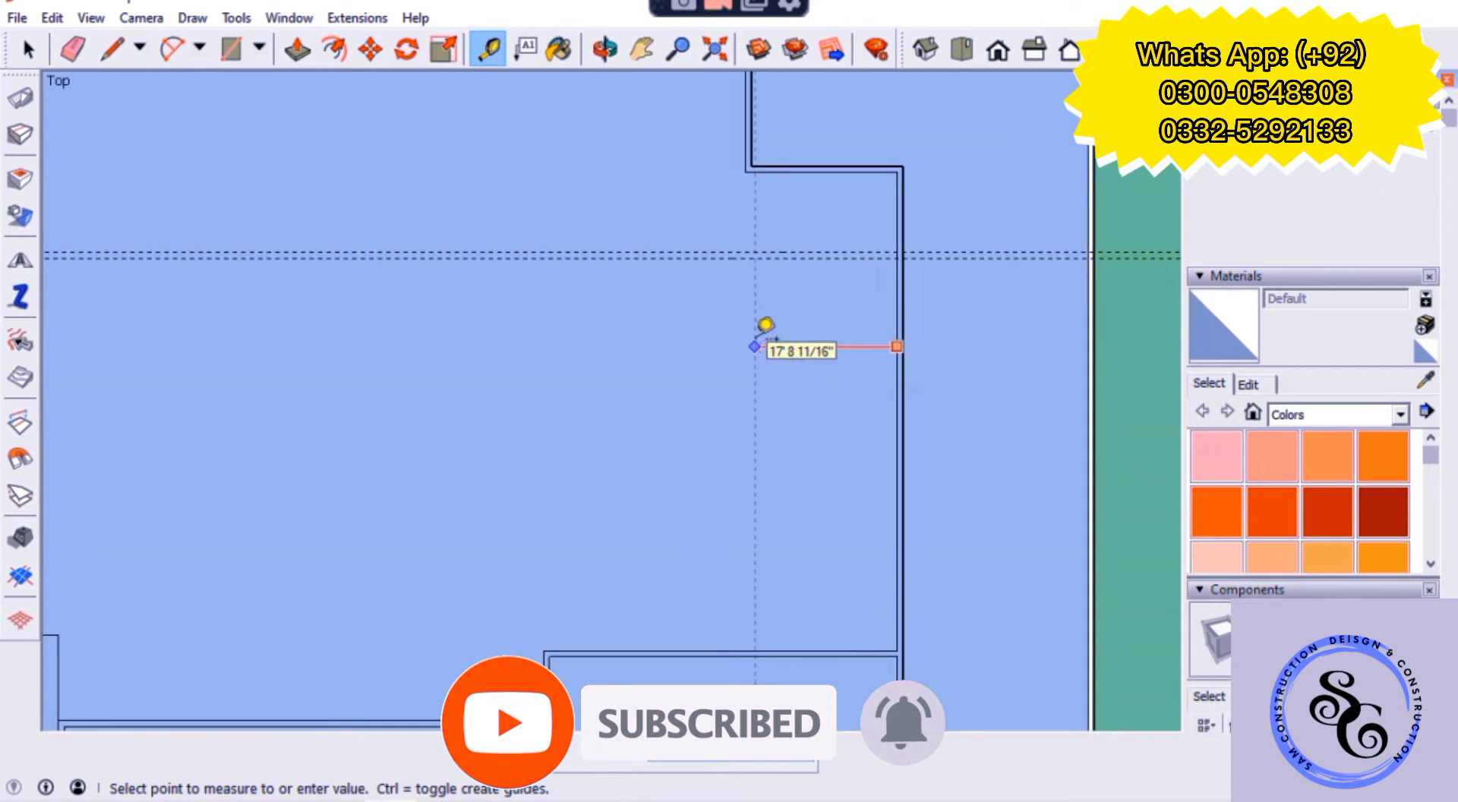
click(754, 346)
click(752, 336)
click(748, 336)
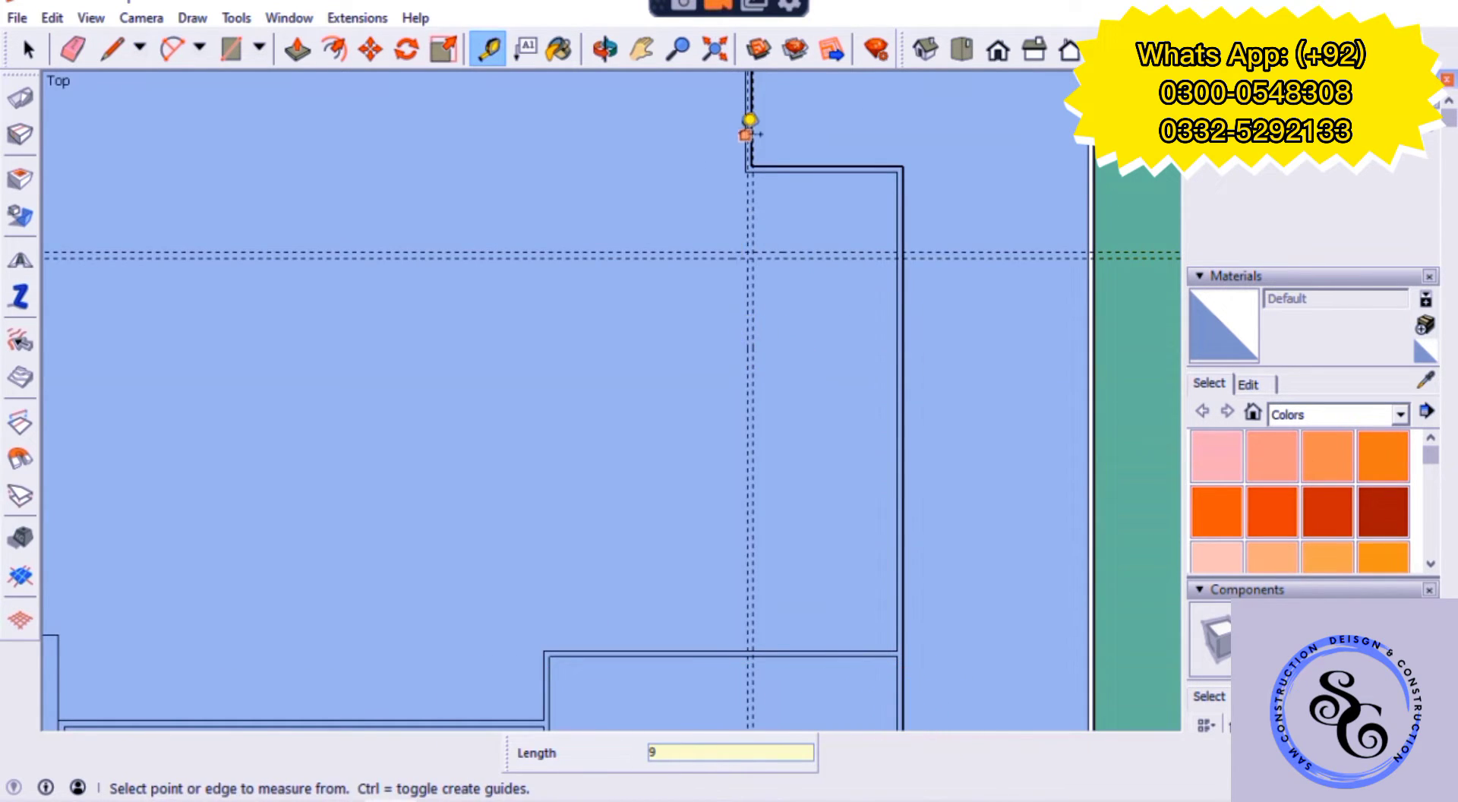
scroll(748, 124, up, 3)
mouse_move(732, 302)
middle_down()
mouse_move(530, 169)
mouse_move(865, 426)
middle_up()
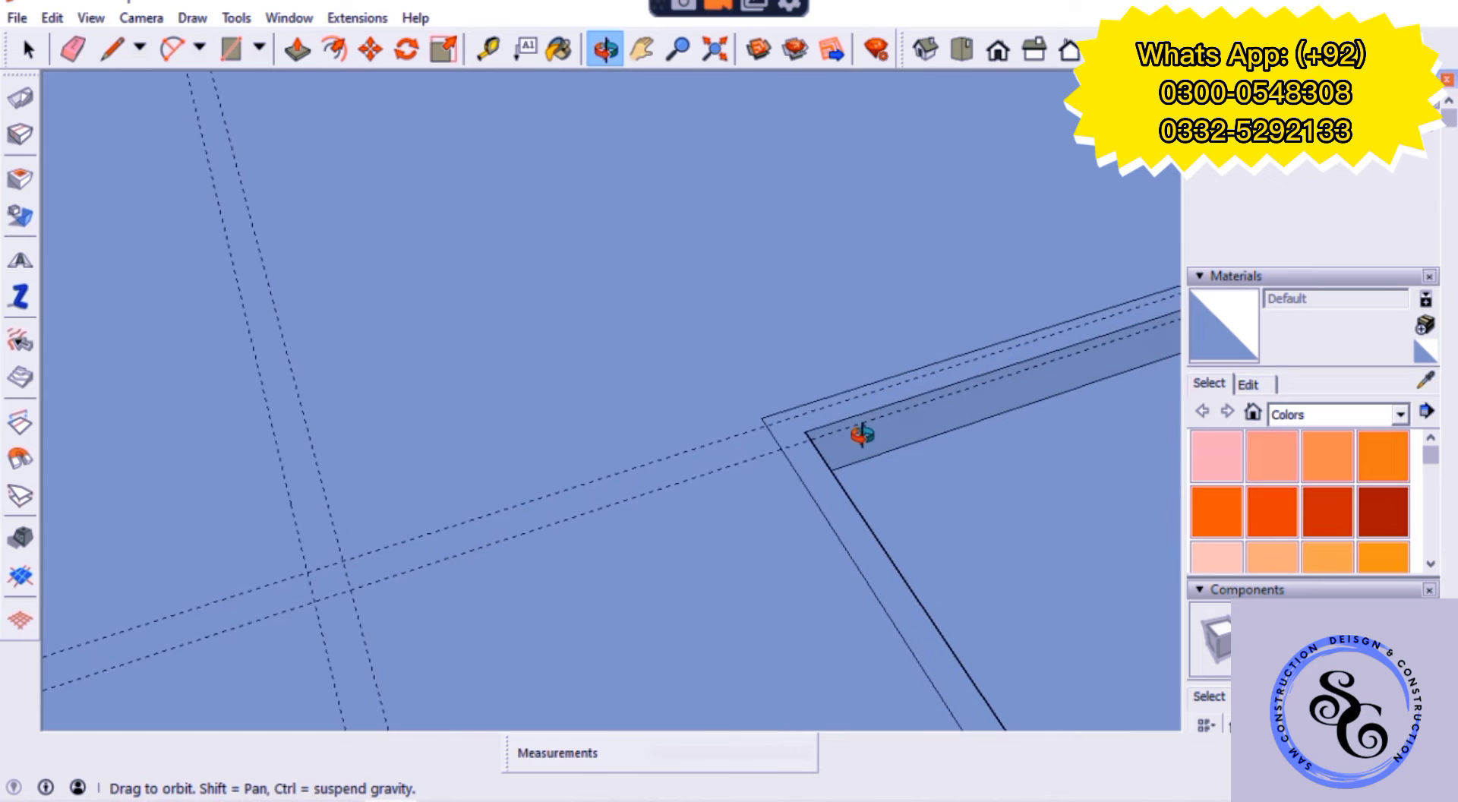
- Push/Pull the floor face up 9" into a thin plinth slab
key(p)
drag(859, 433, 757, 461)
click(742, 470)
mouse_move(742, 476)
middle_down()
mouse_move(840, 396)
mouse_move(763, 468)
mouse_move(687, 413)
mouse_move(585, 501)
middle_up()
- Select the slab's front edge, orbiting slightly to bring it into view
key(space)
click(839, 388)
key(m)
key(space)
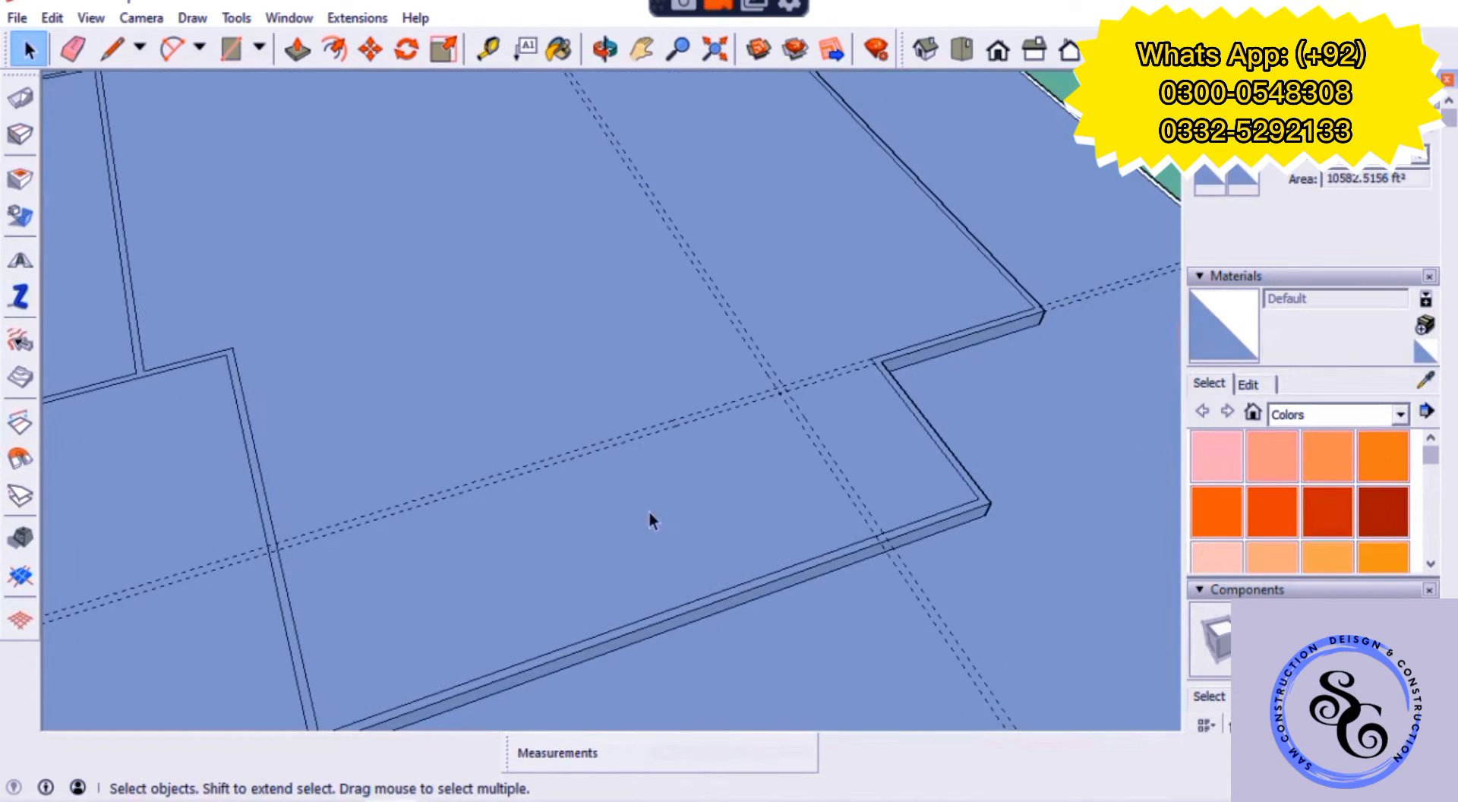
click(700, 601)
mouse_move(700, 601)
middle_down()
mouse_move(788, 374)
mouse_move(507, 601)
middle_up()
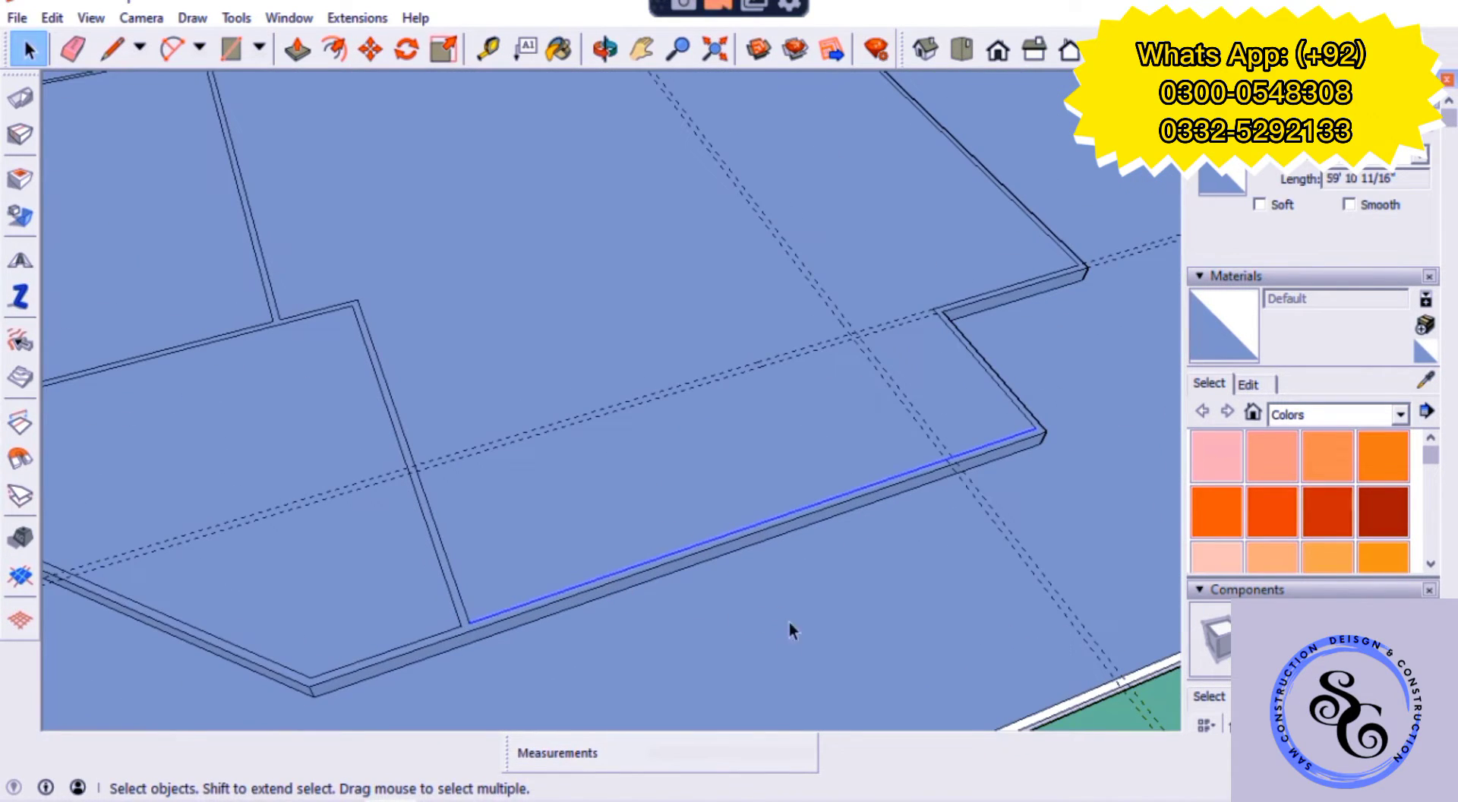
middle_drag(853, 417, 664, 490)
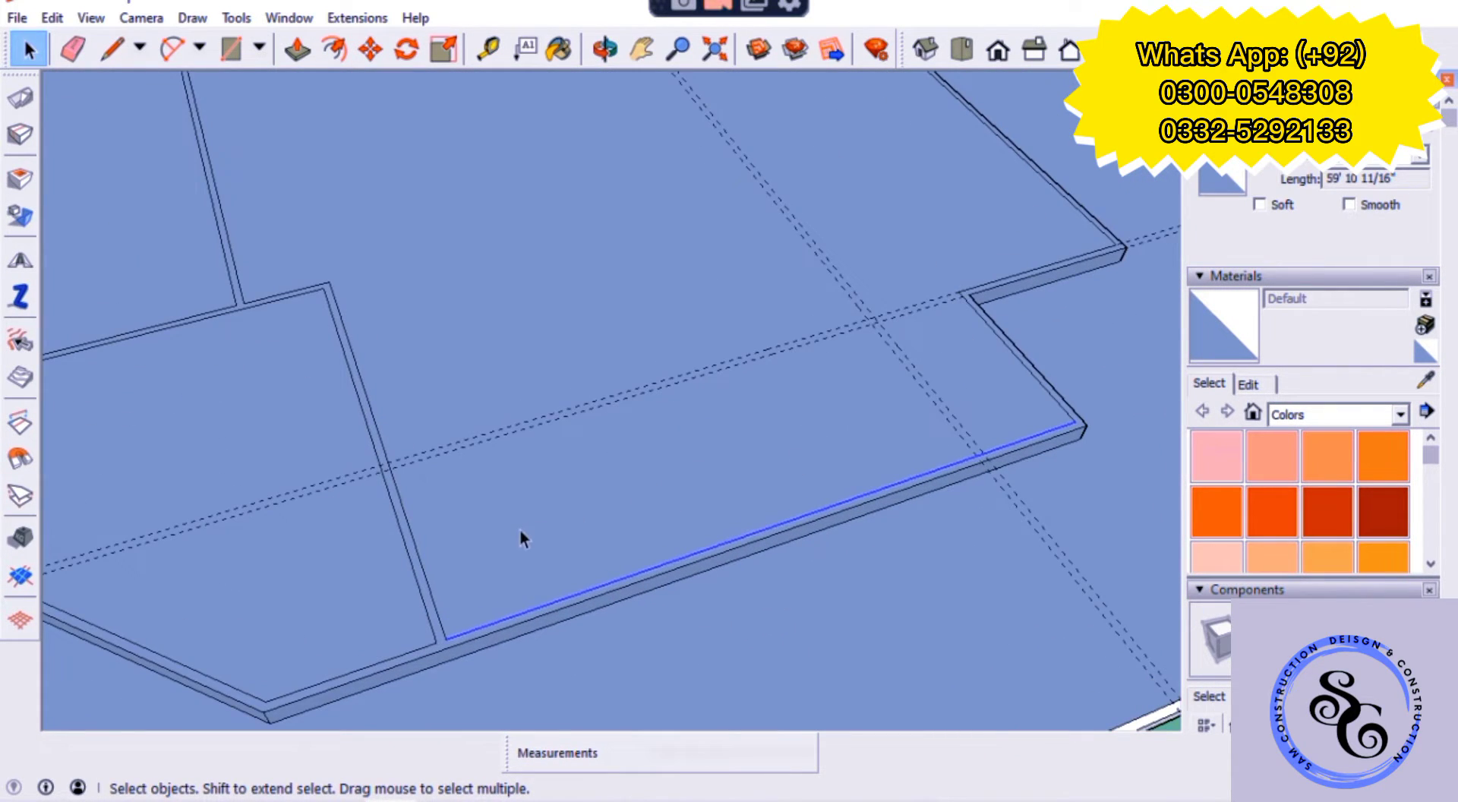
- Place guides 18' and 22' in from the front edge with a 9" companion, then orbit to review
key(t)
click(423, 567)
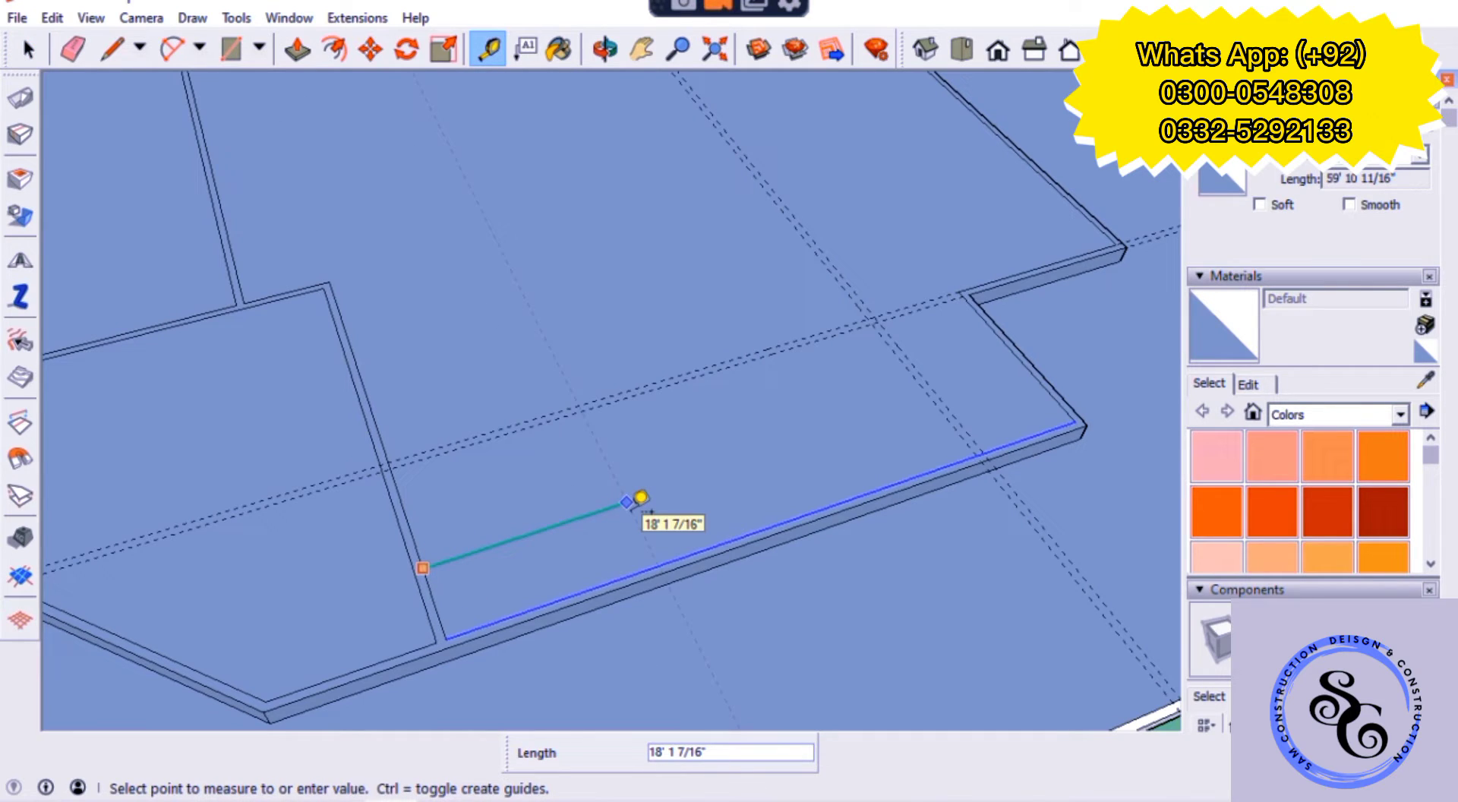
text(18')
key(Return)
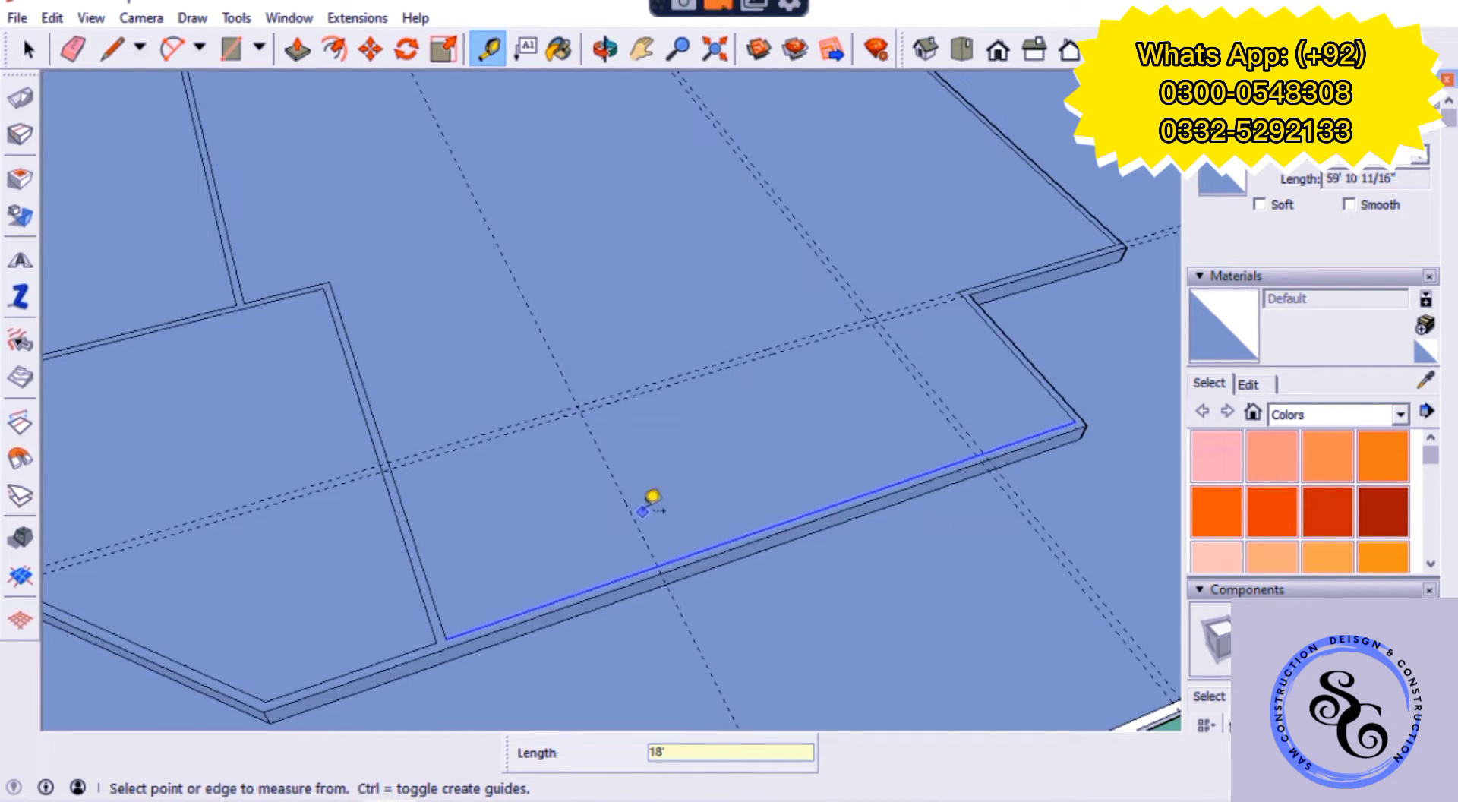
click(637, 516)
click(638, 517)
click(640, 514)
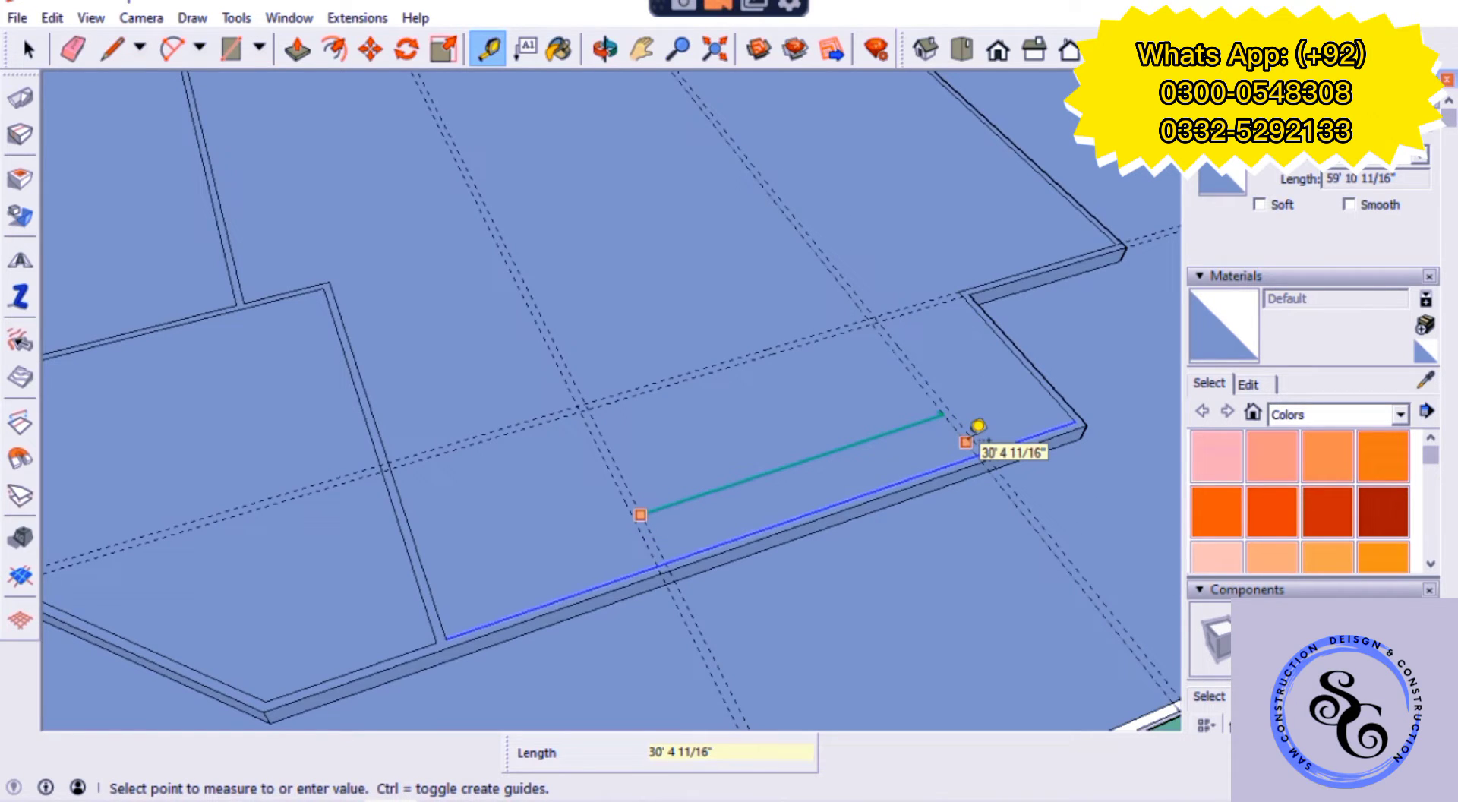
text(22')
key(Return)
text(9)
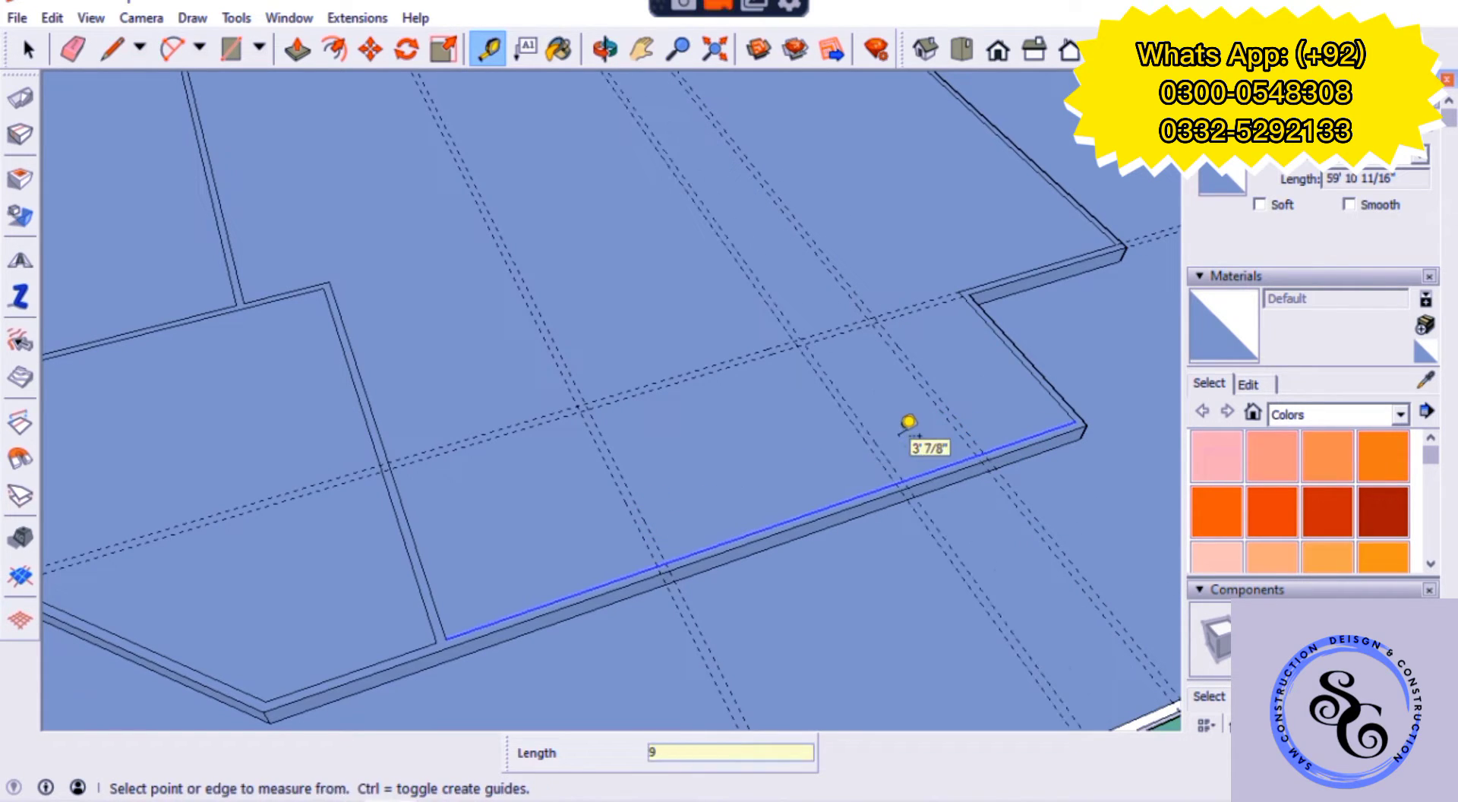
scroll(835, 441, down, 5)
mouse_move(755, 463)
middle_down()
mouse_move(570, 560)
mouse_move(651, 569)
mouse_move(647, 612)
middle_up()
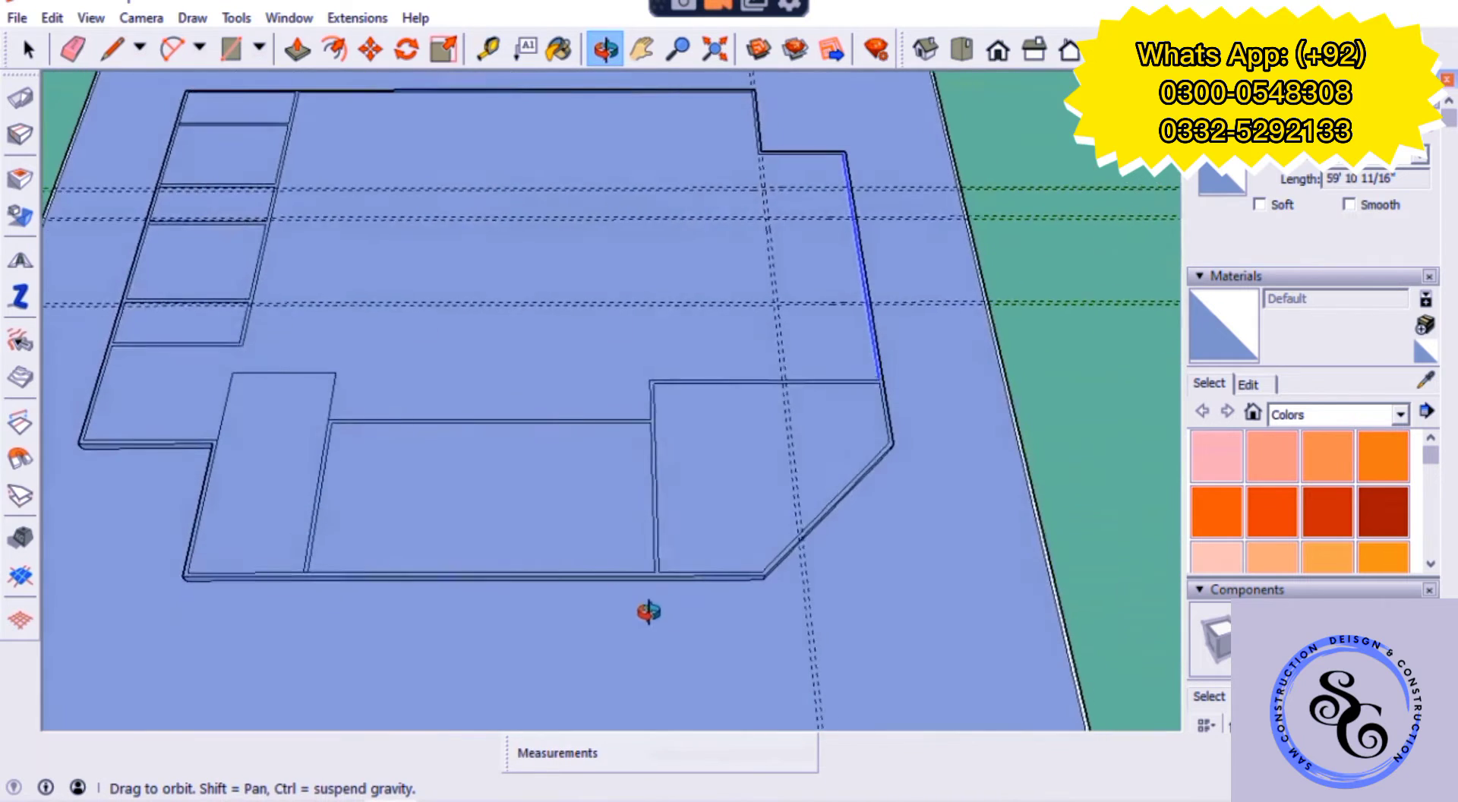
scroll(653, 562, up, 3)
- In Top view, place guides 8' from the central room's left edge and 10' up from its bottom wall
click(961, 49)
scroll(760, 546, up, 2)
key(t)
scroll(810, 577, up, 3)
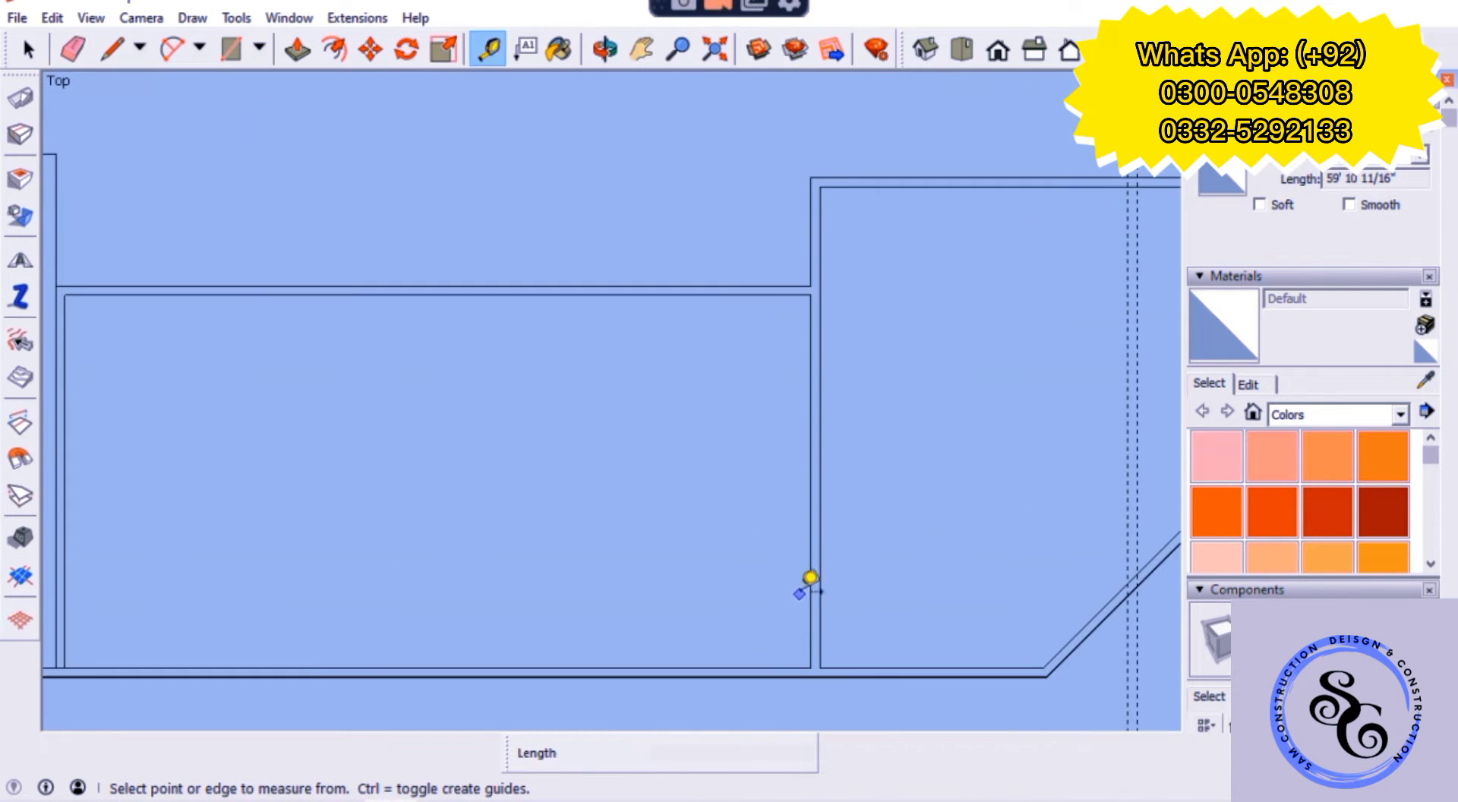
scroll(810, 577, down, 2)
scroll(342, 567, up, 1)
click(302, 594)
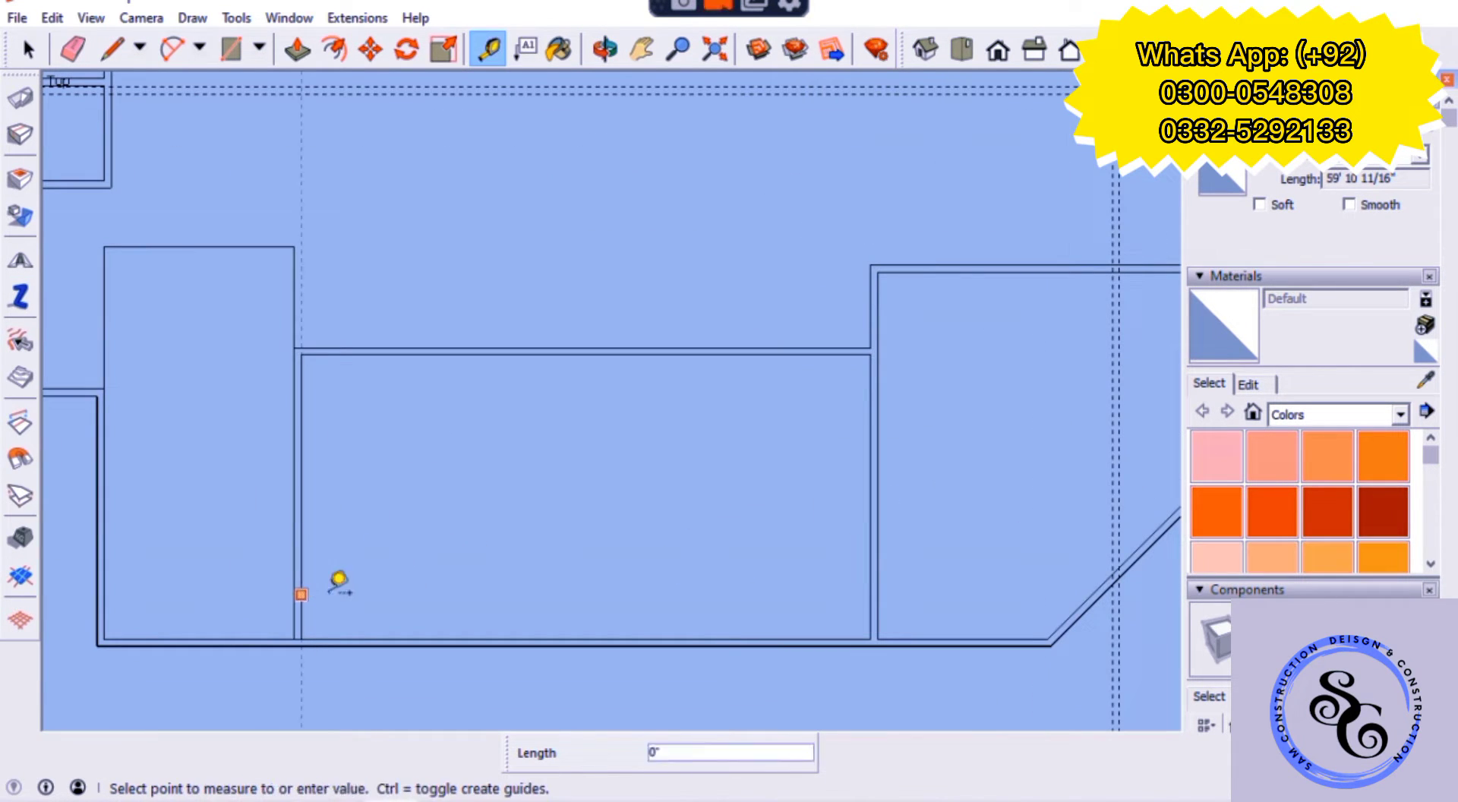
key(Return)
click(353, 640)
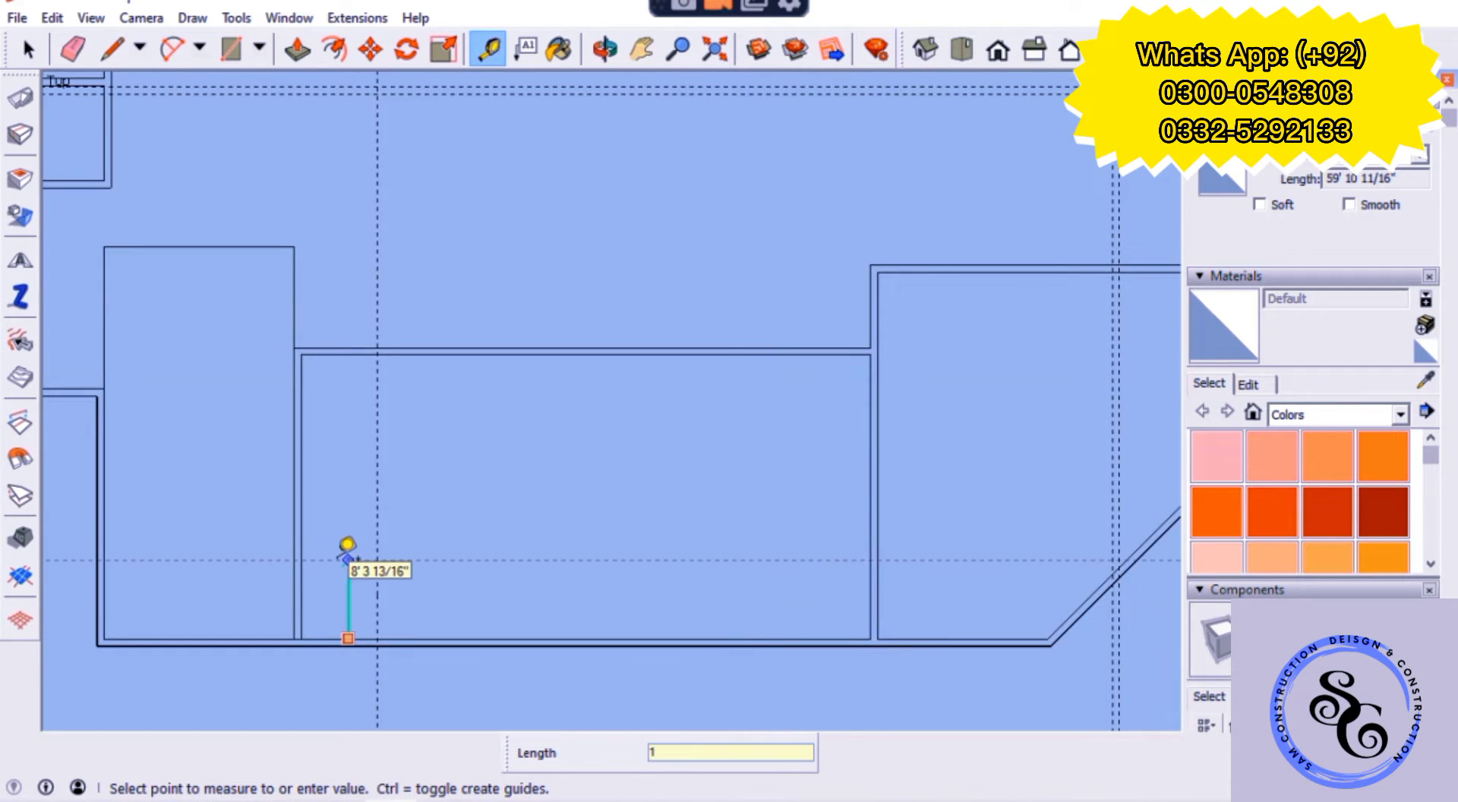
text(10')
key(Return)
- Draw the small corner room at the guides, then a second rectangle 9" inside it to form a double wall
key(r)
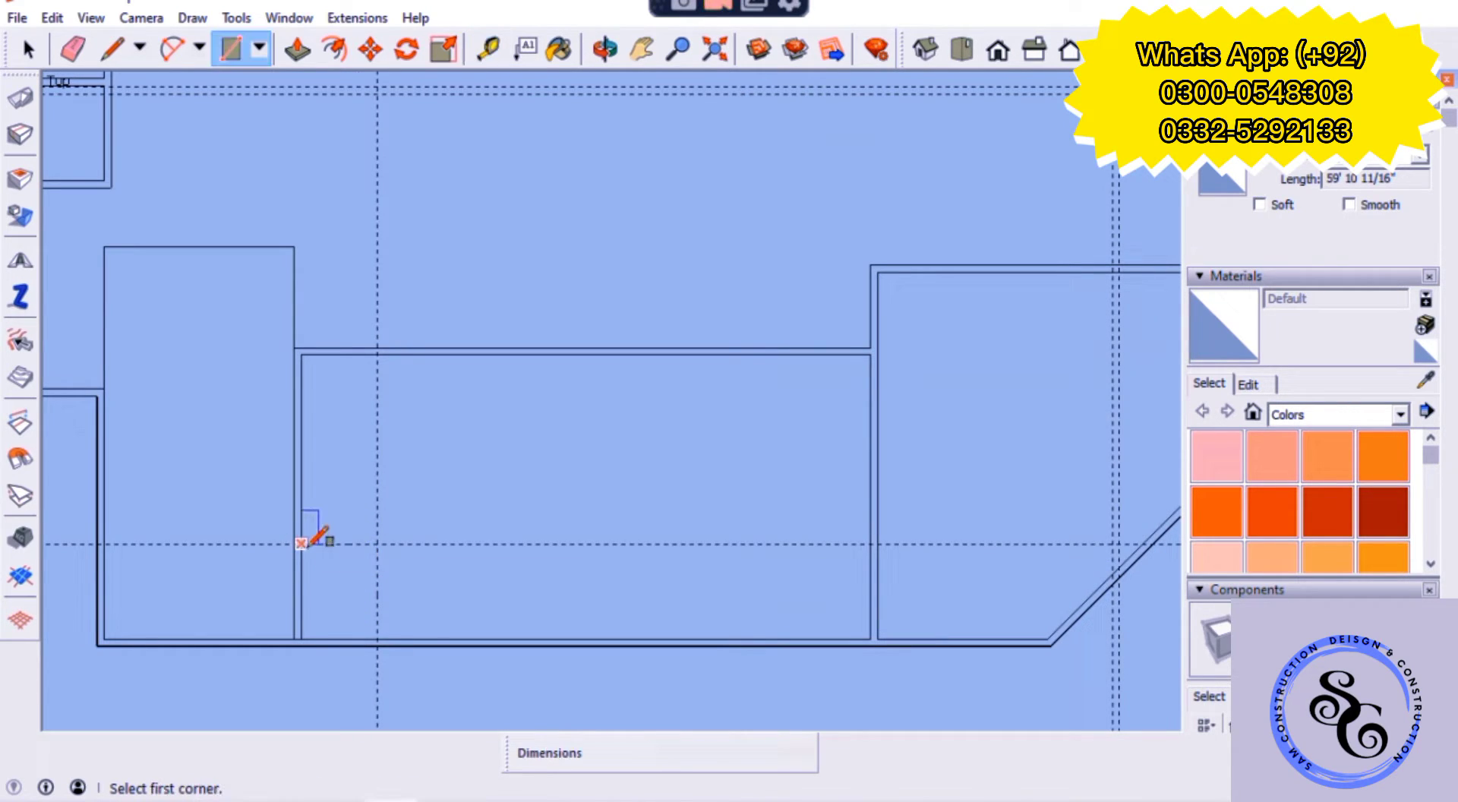
click(302, 543)
click(377, 640)
key(t)
click(411, 543)
click(395, 536)
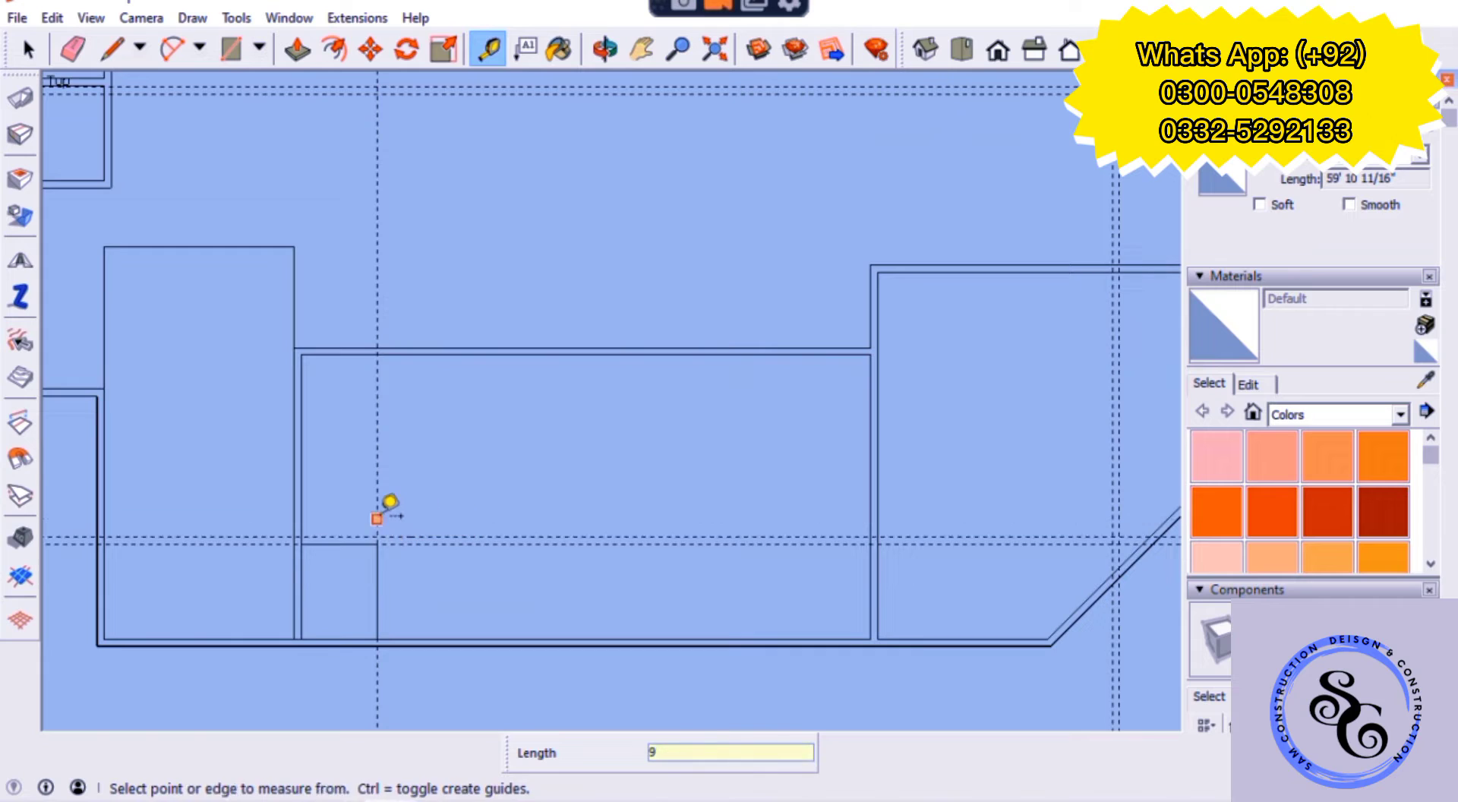
click(377, 524)
click(384, 527)
key(r)
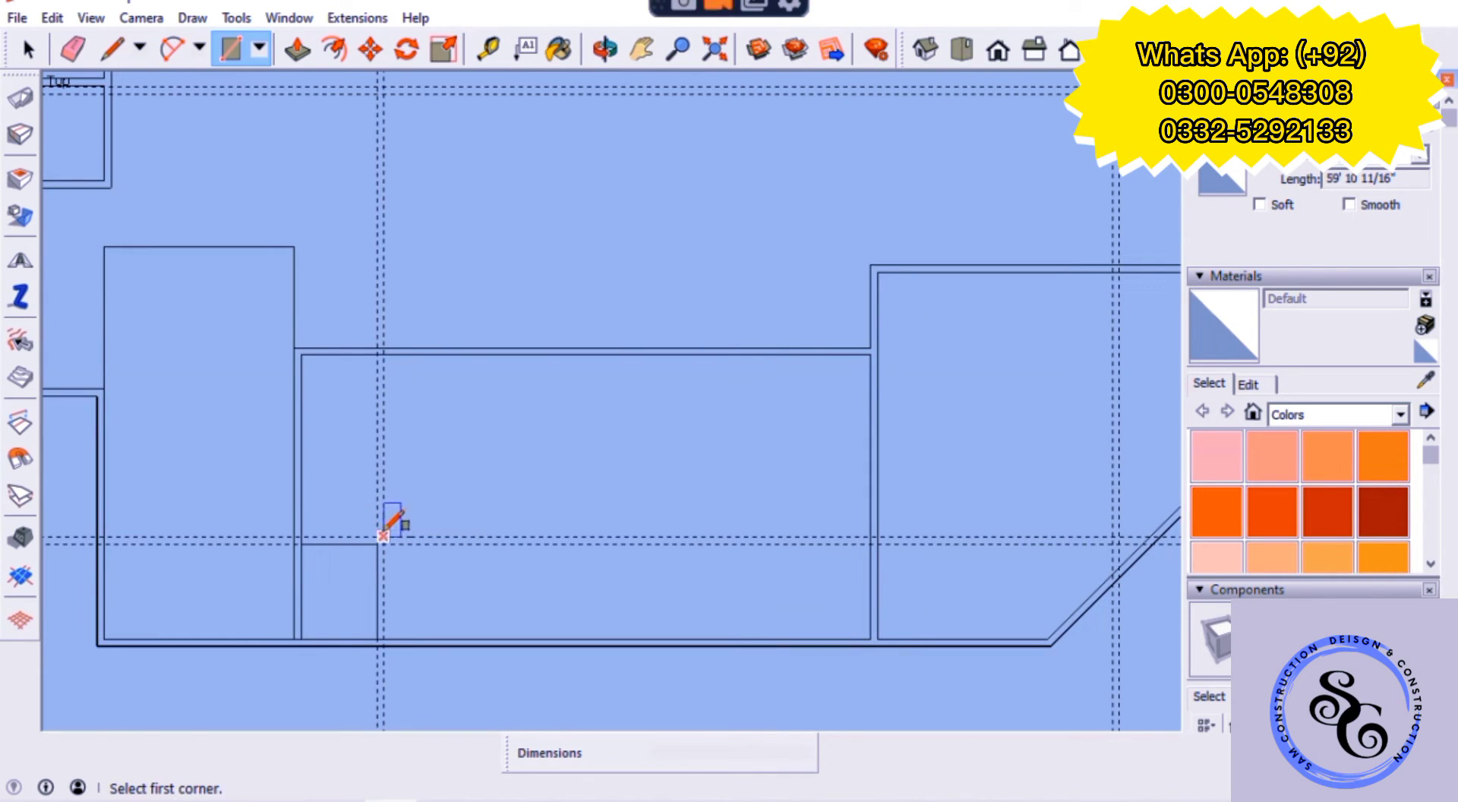
click(382, 536)
click(301, 640)
- Erase the leftover construction guides around the small room
key(e)
drag(566, 560, 353, 543)
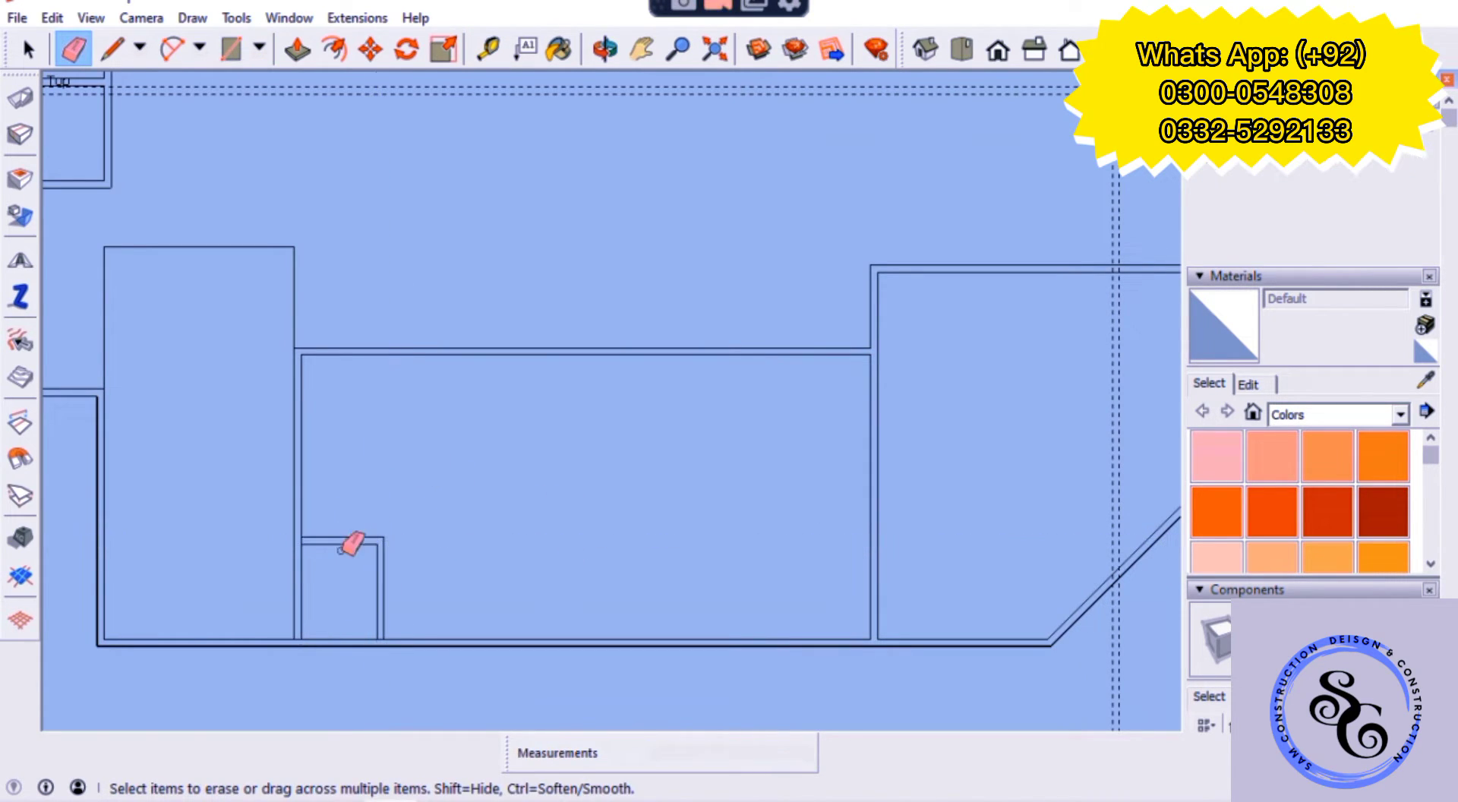
scroll(340, 550, up, 3)
scroll(425, 607, down, 2)
- Place 8' guides above the small room and off the adjacent wall edge
scroll(342, 547, up, 2)
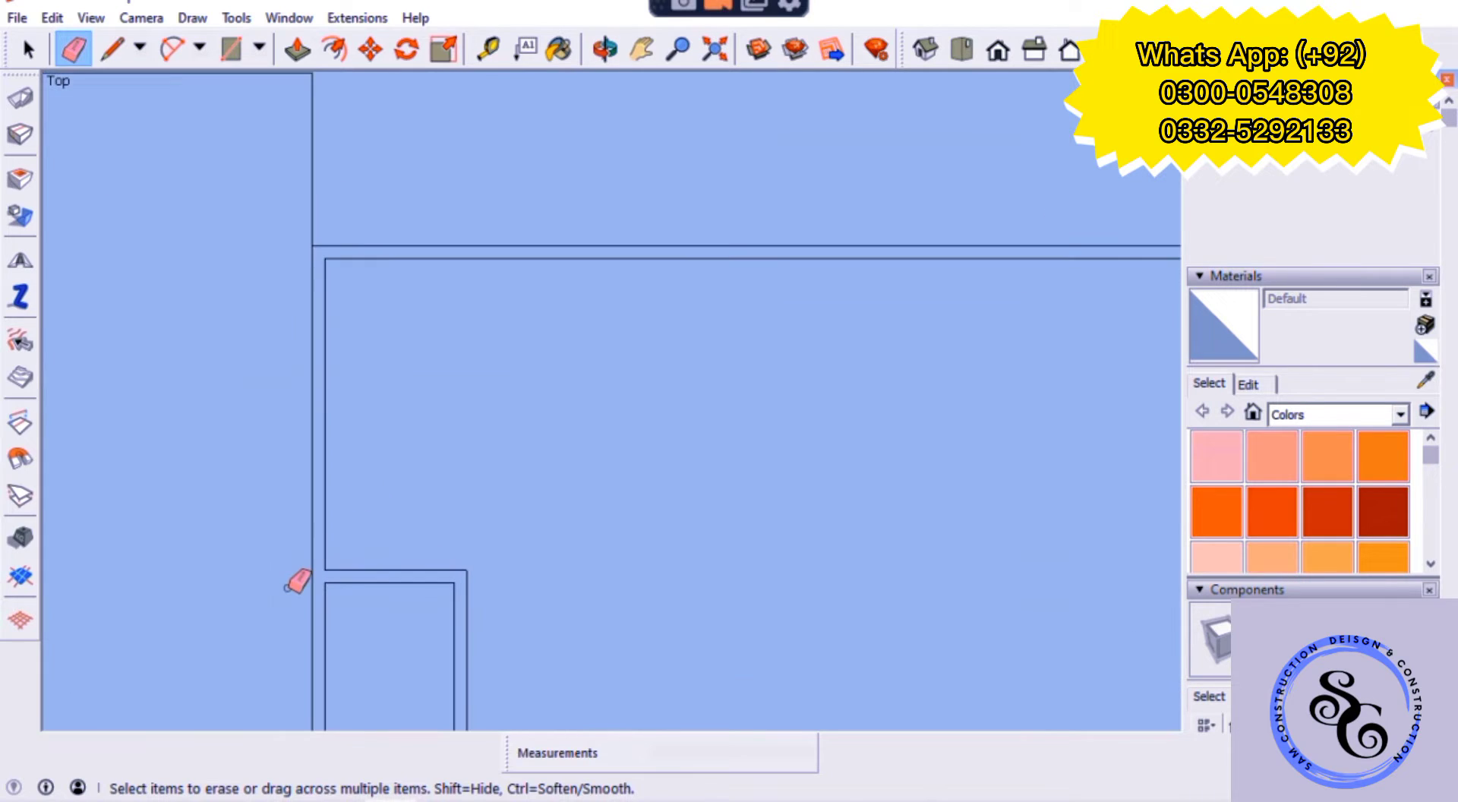
scroll(296, 580, down, 1)
key(t)
click(358, 571)
text(8')
key(Return)
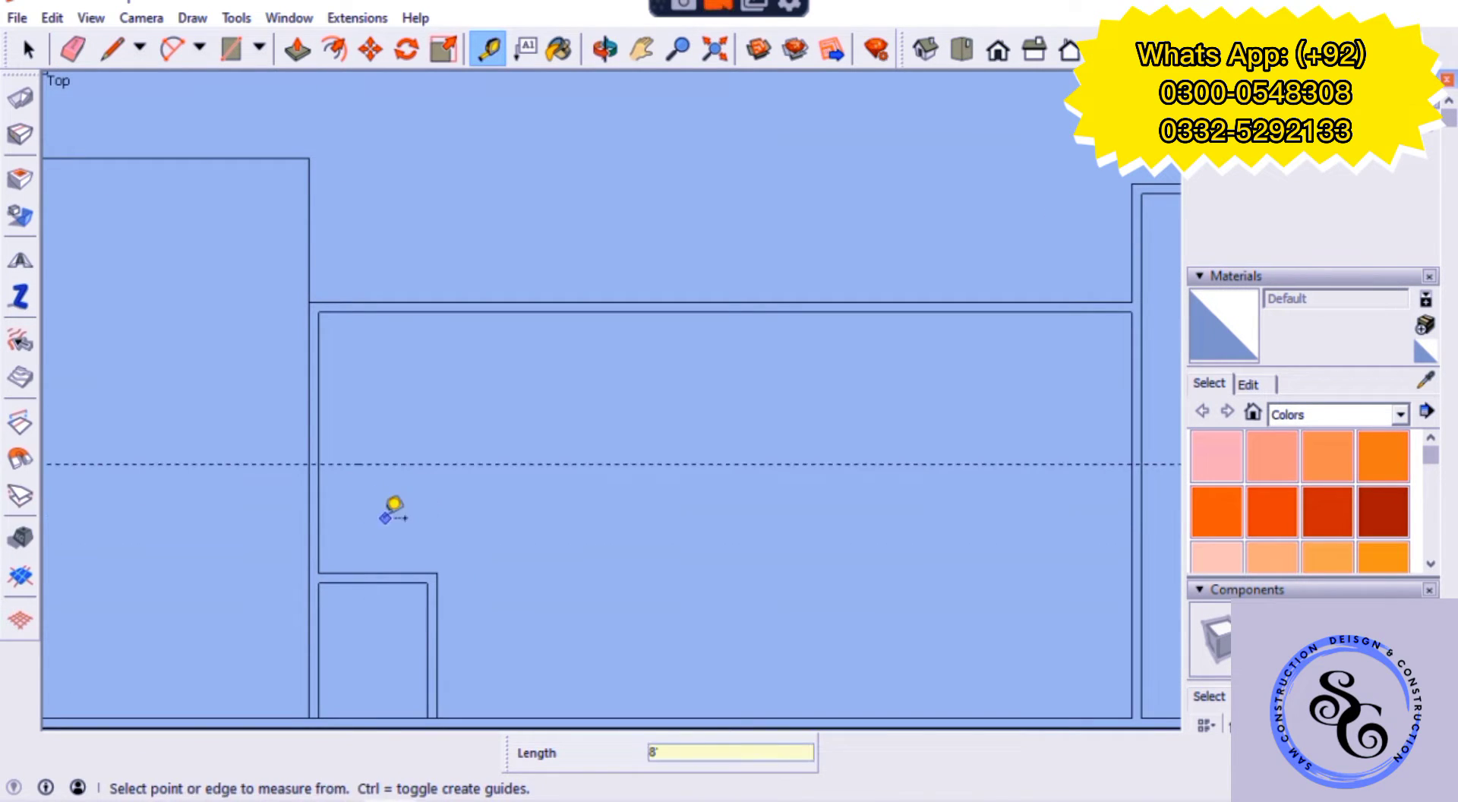
click(319, 510)
text(8')
key(Return)
- Add 9" wall-thickness guides and draw the second small room above the first
click(427, 561)
click(437, 609)
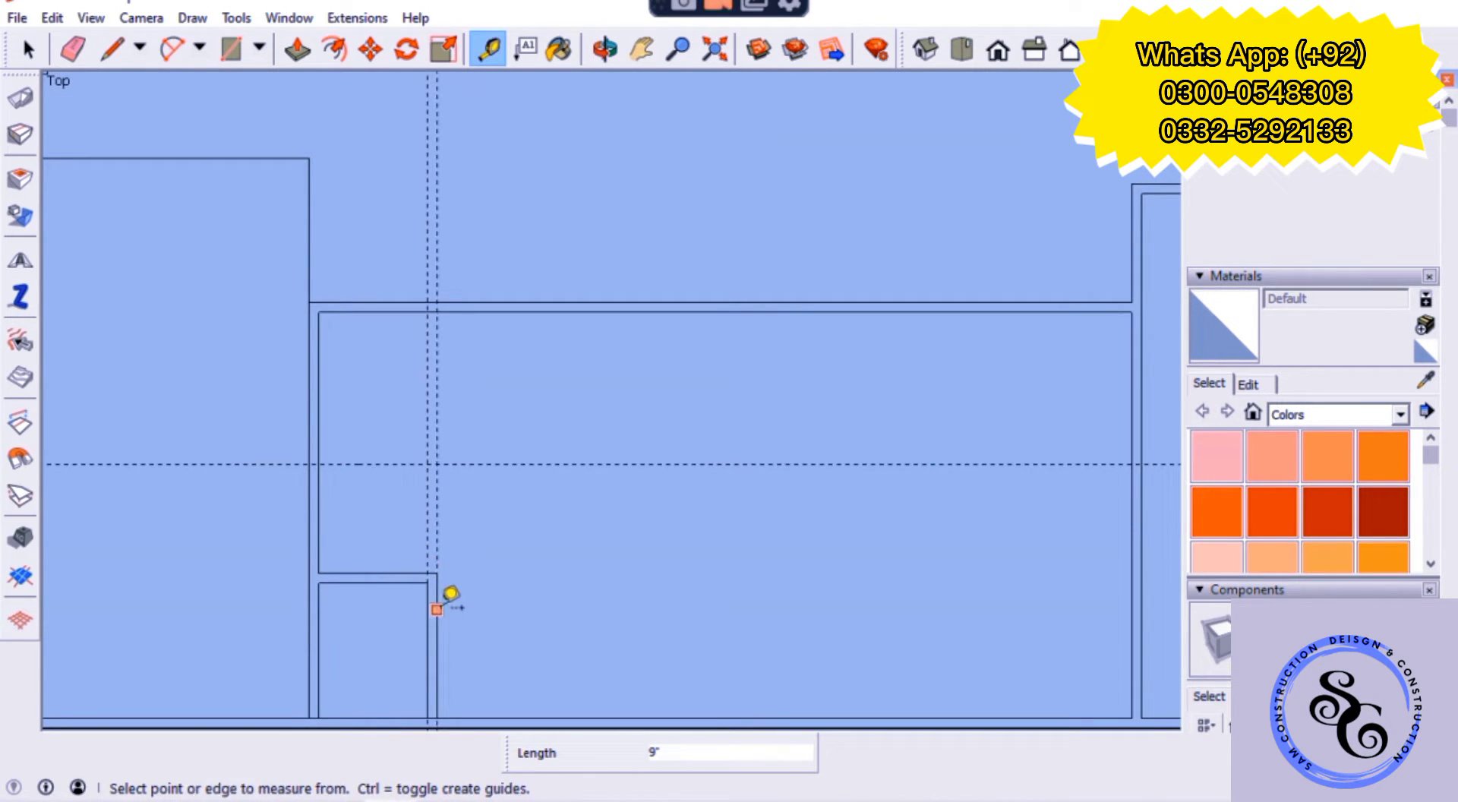
click(395, 464)
click(403, 455)
text(9)
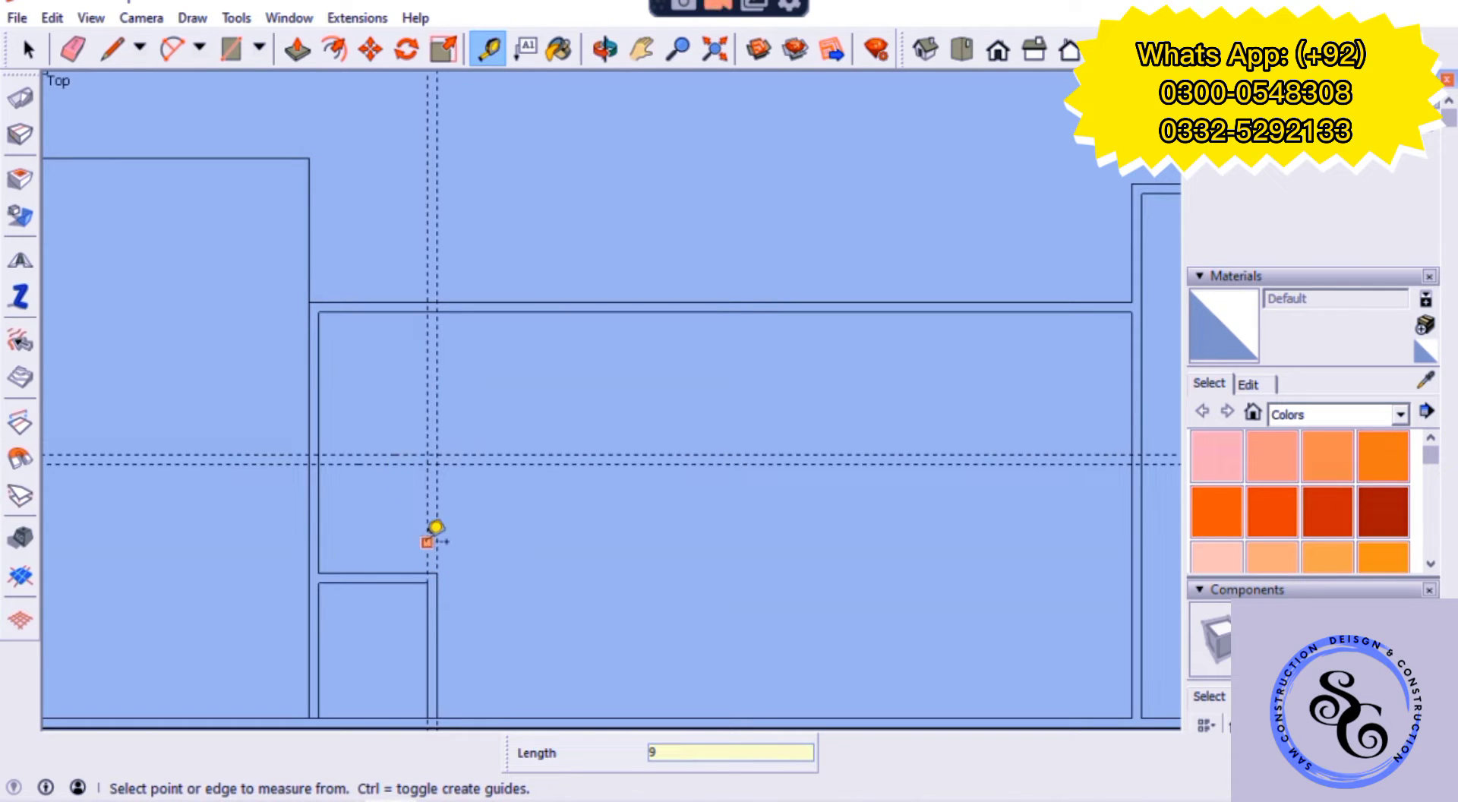
text(r)
click(437, 463)
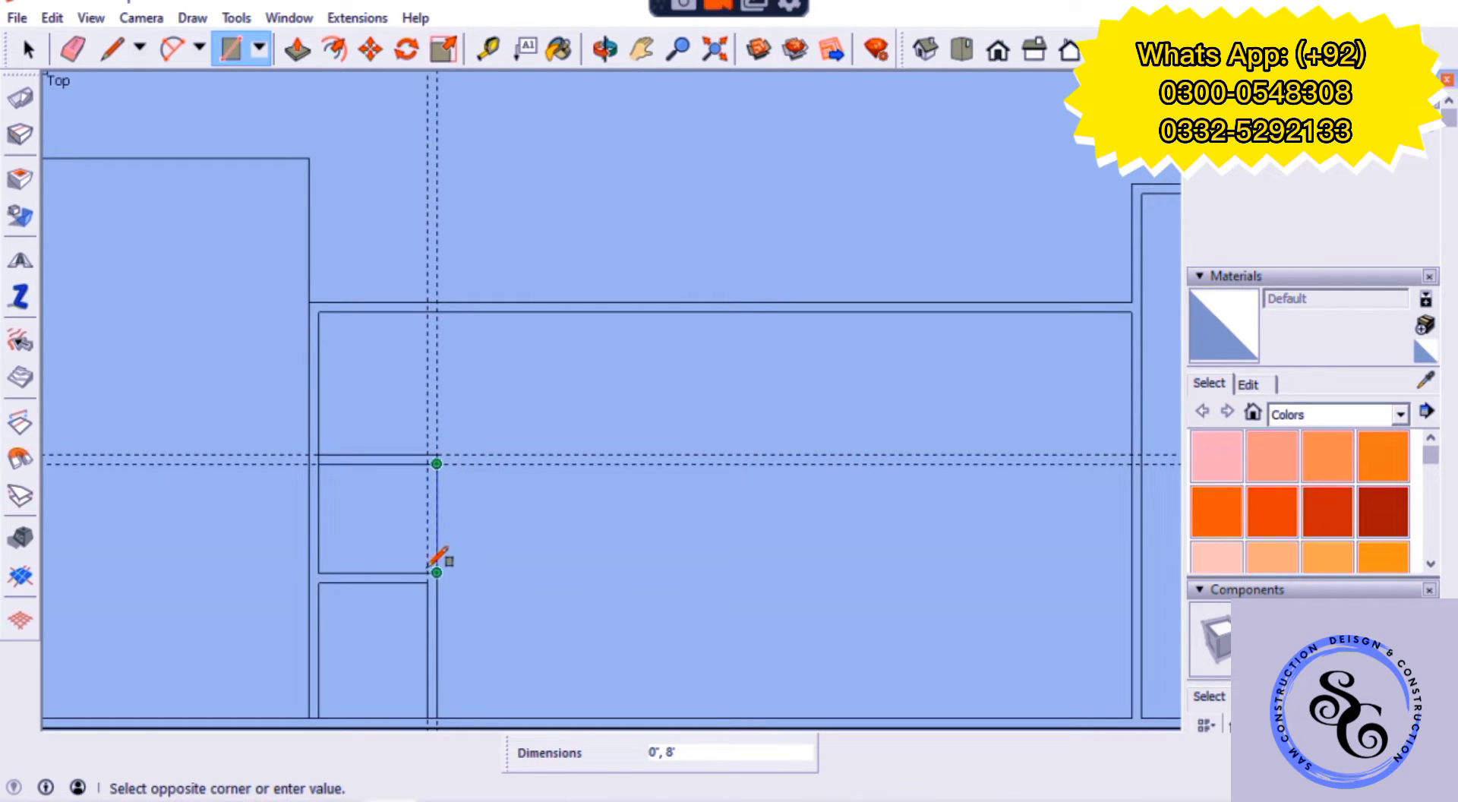
click(433, 568)
key(e)
scroll(437, 464, up, 3)
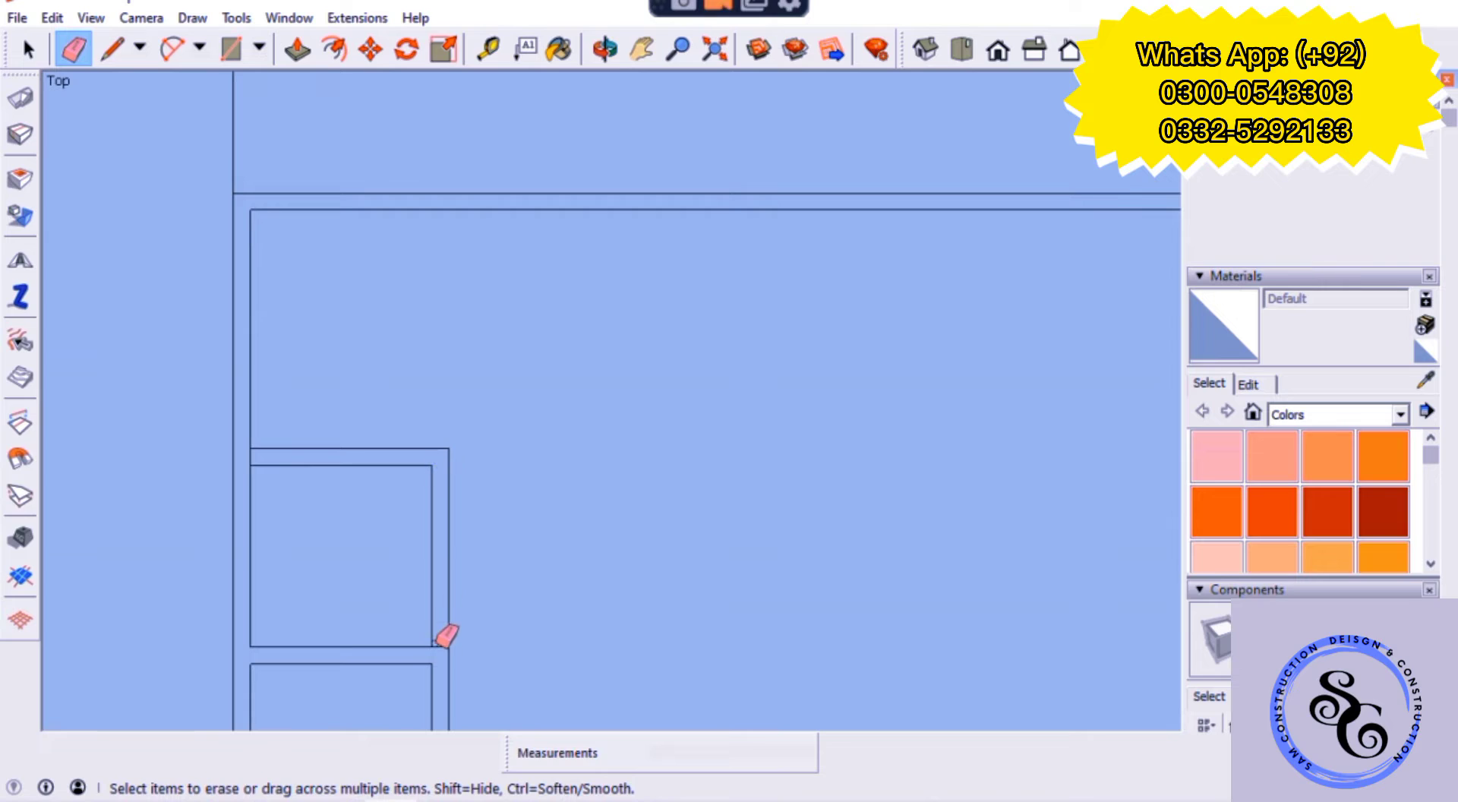
scroll(622, 456, down, 3)
scroll(729, 271, down, 3)
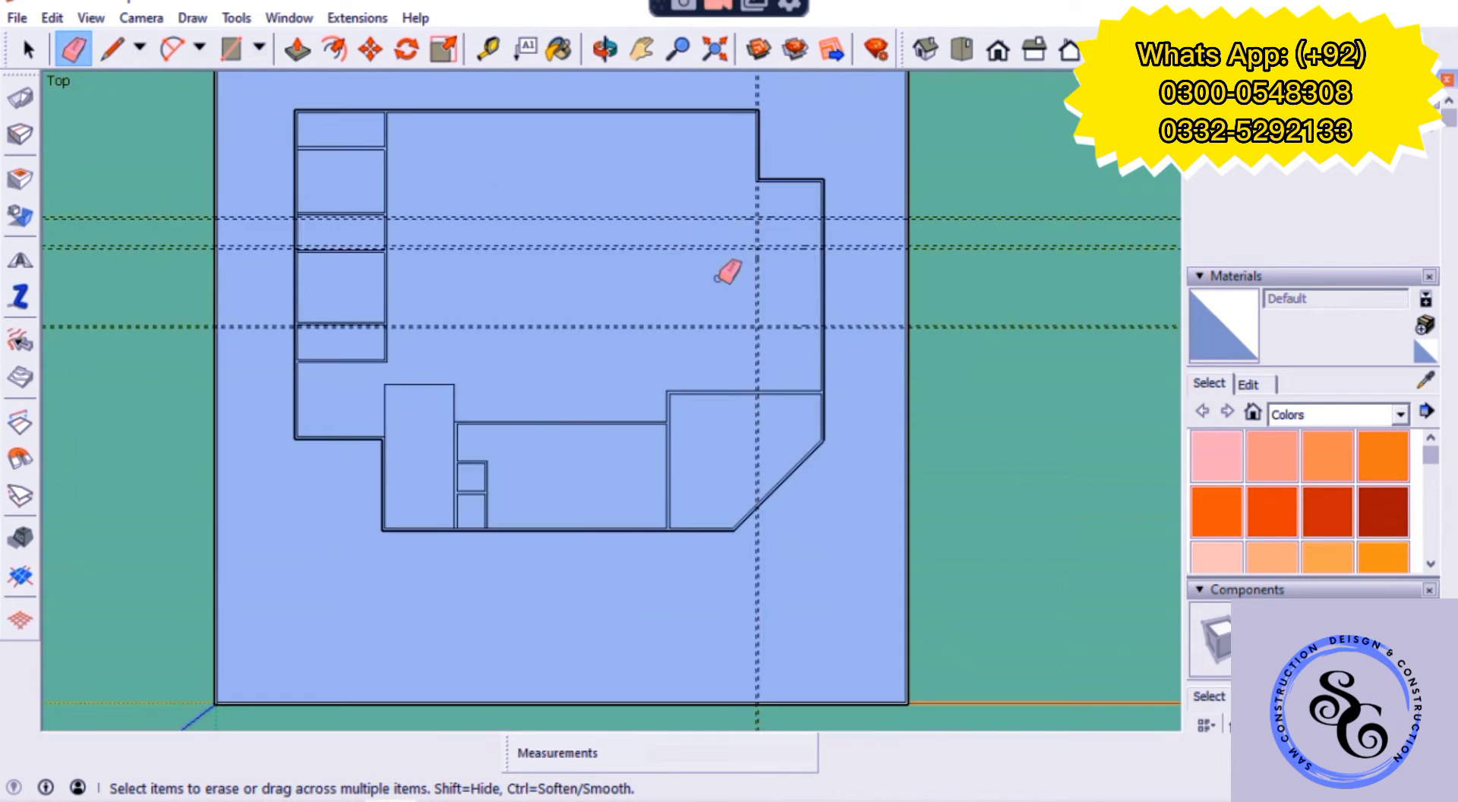
scroll(782, 352, up, 5)
- Draw four thin cross-wall rectangles dividing the right wing into a column of rooms
key(r)
click(695, 206)
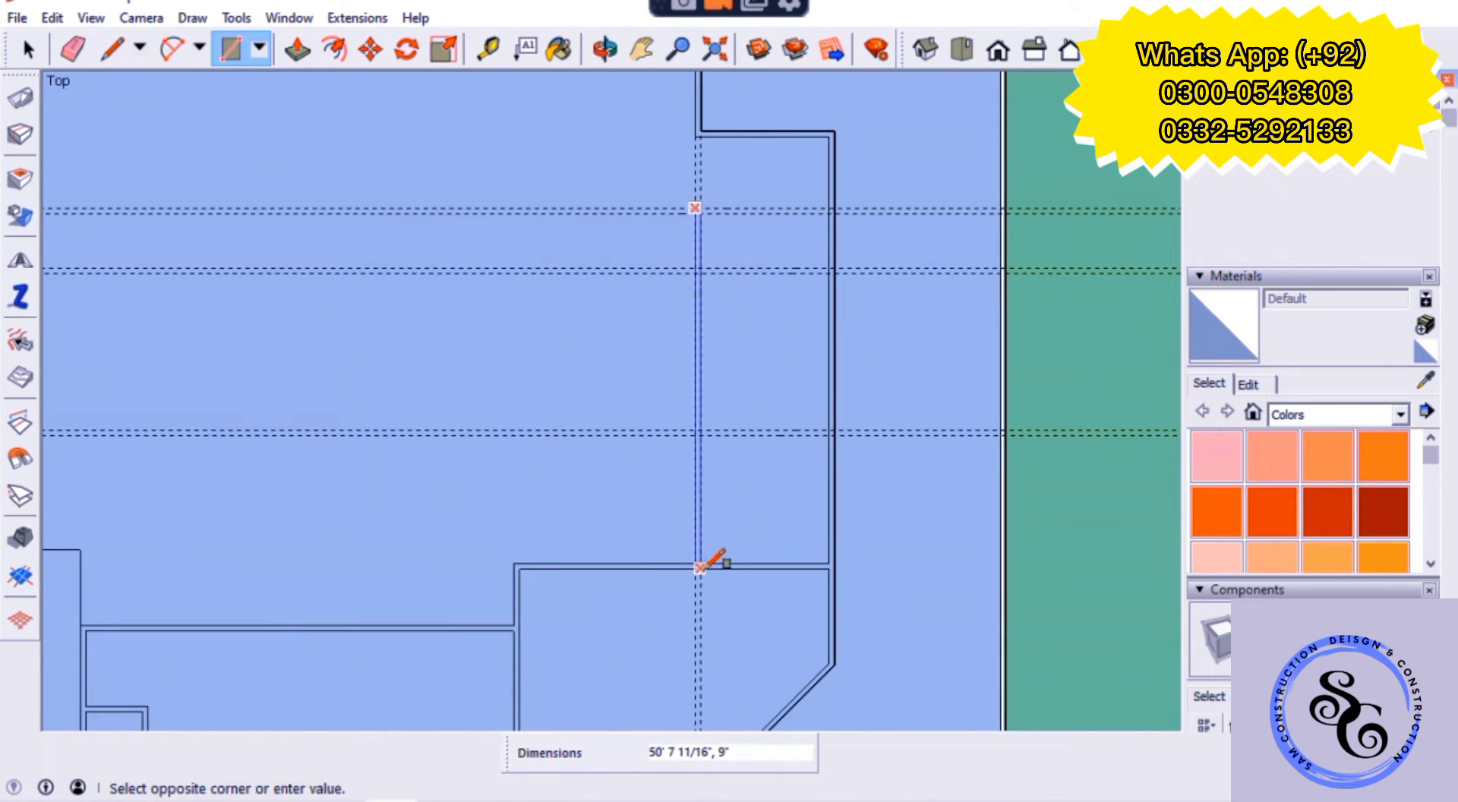
click(700, 566)
click(700, 434)
click(833, 430)
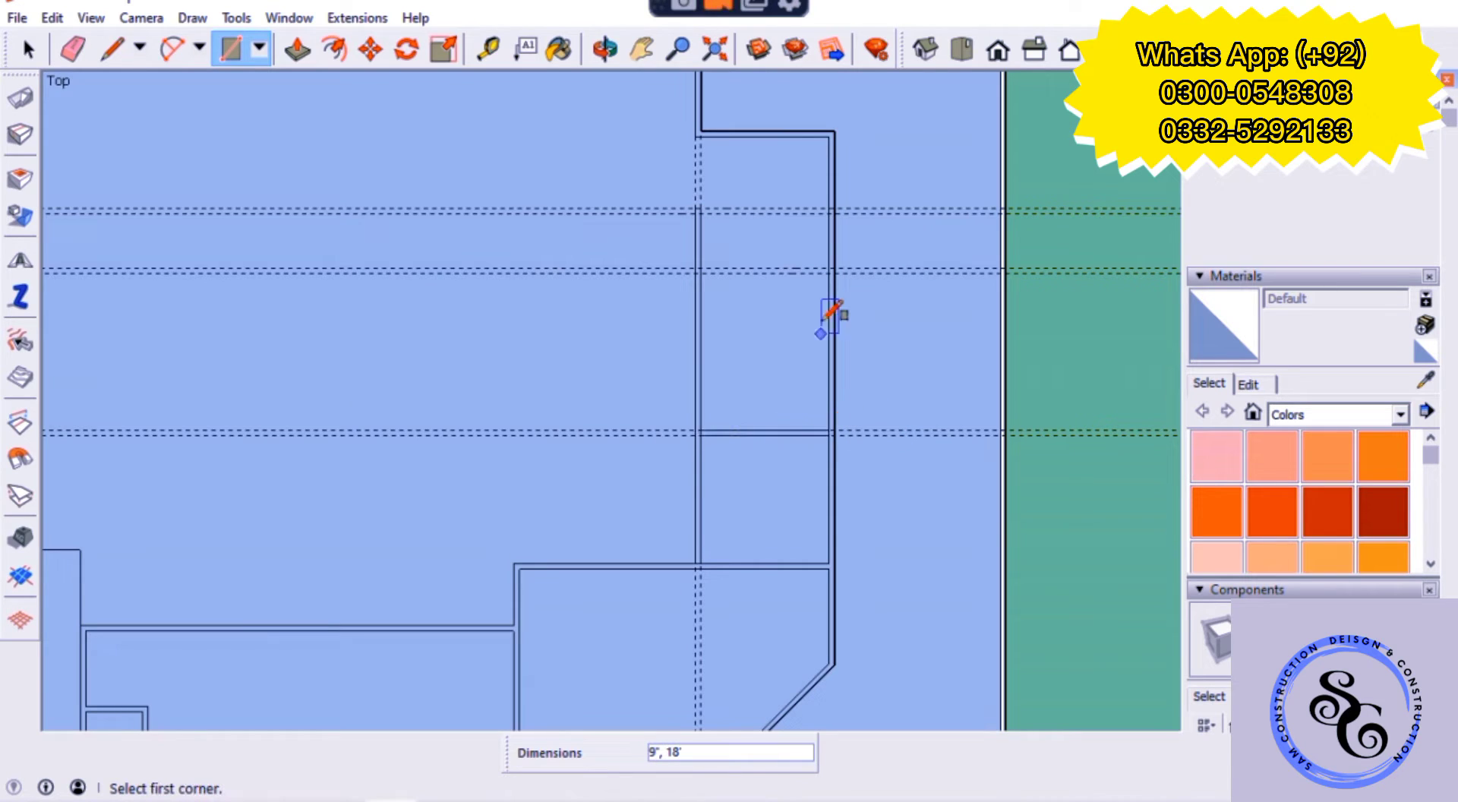
click(833, 272)
click(700, 267)
click(695, 208)
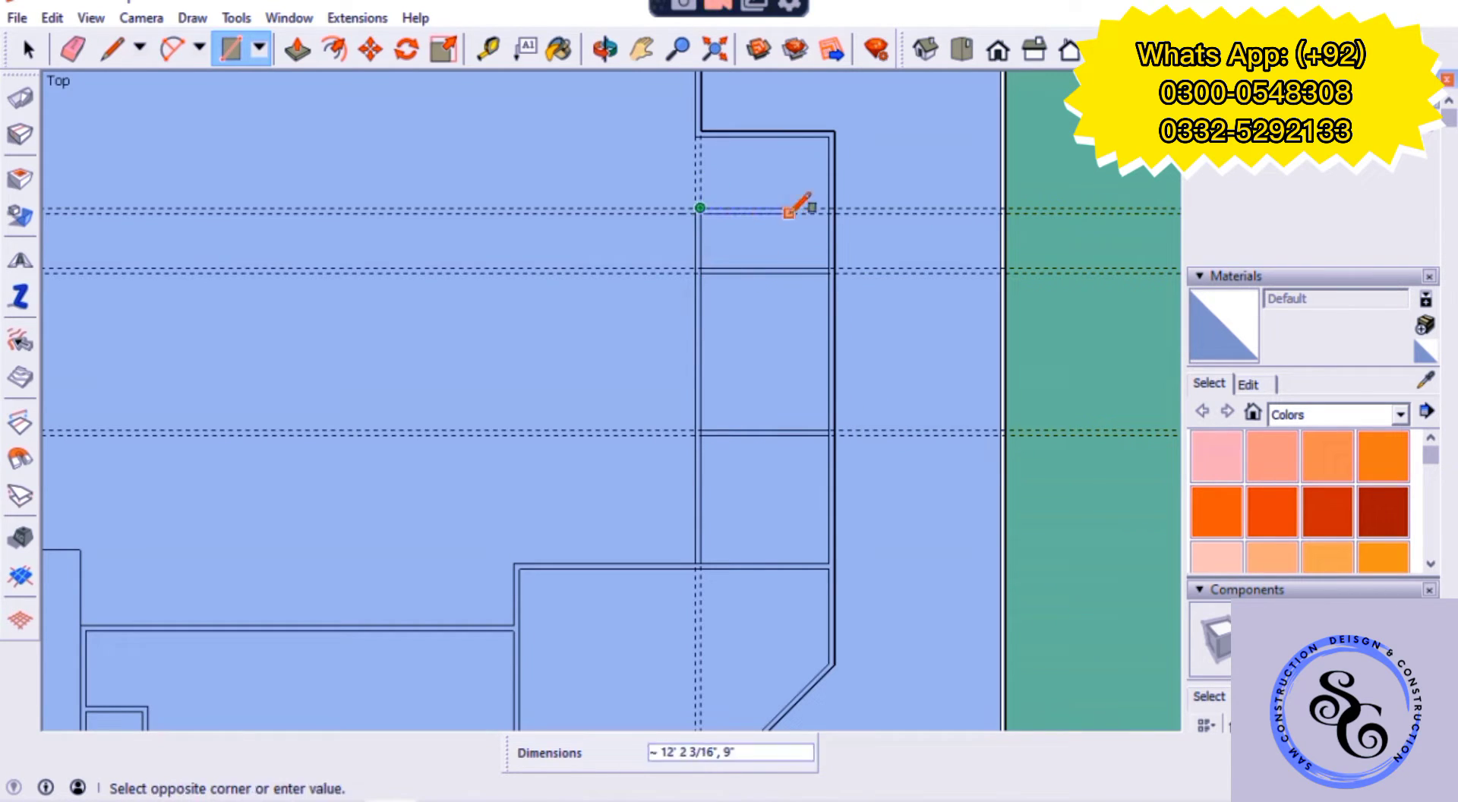
click(833, 213)
- Erase the leftover horizontal guides in the right wing
key(e)
drag(547, 195, 682, 544)
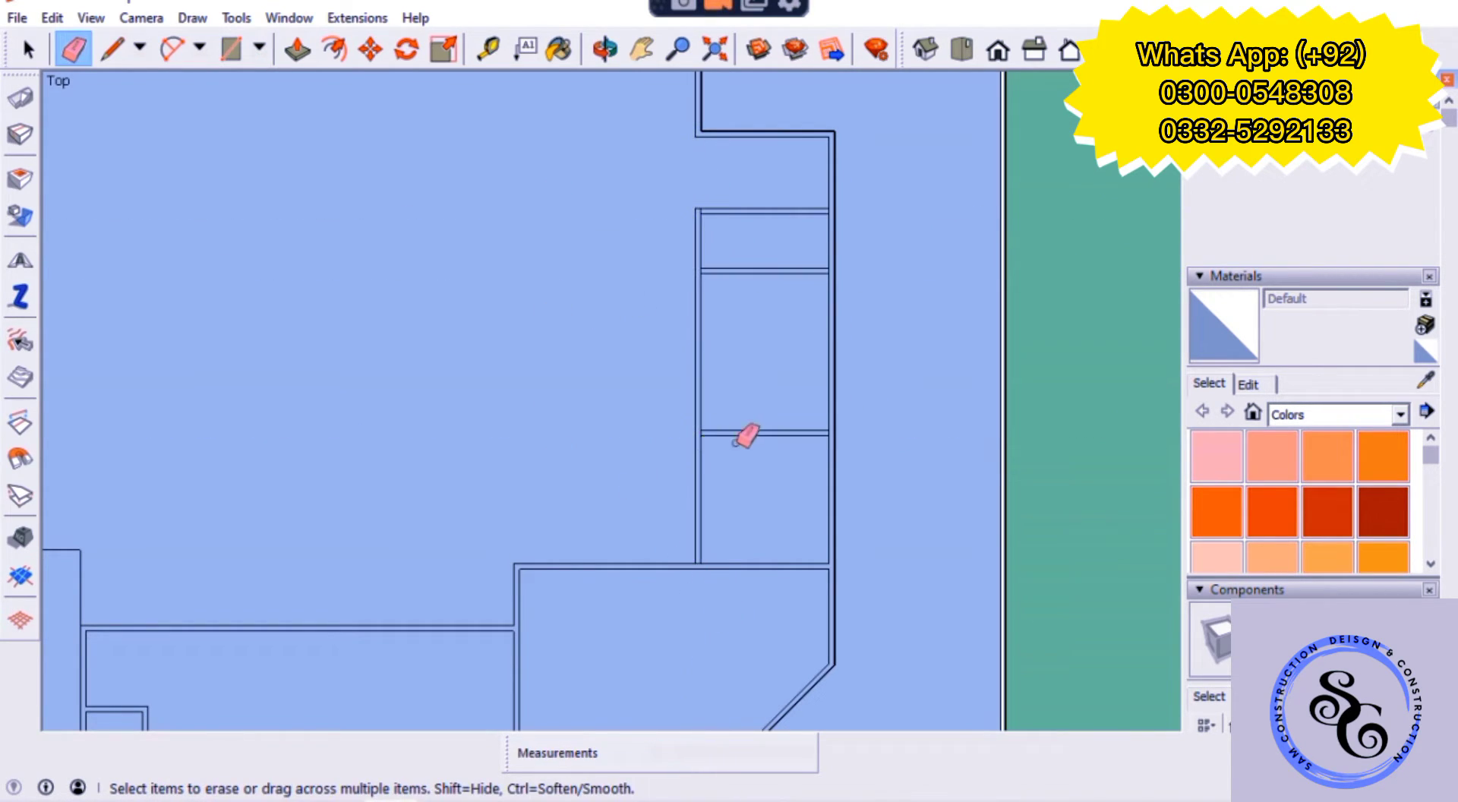
scroll(729, 241, up, 2)
scroll(711, 240, up, 4)
scroll(709, 507, down, 2)
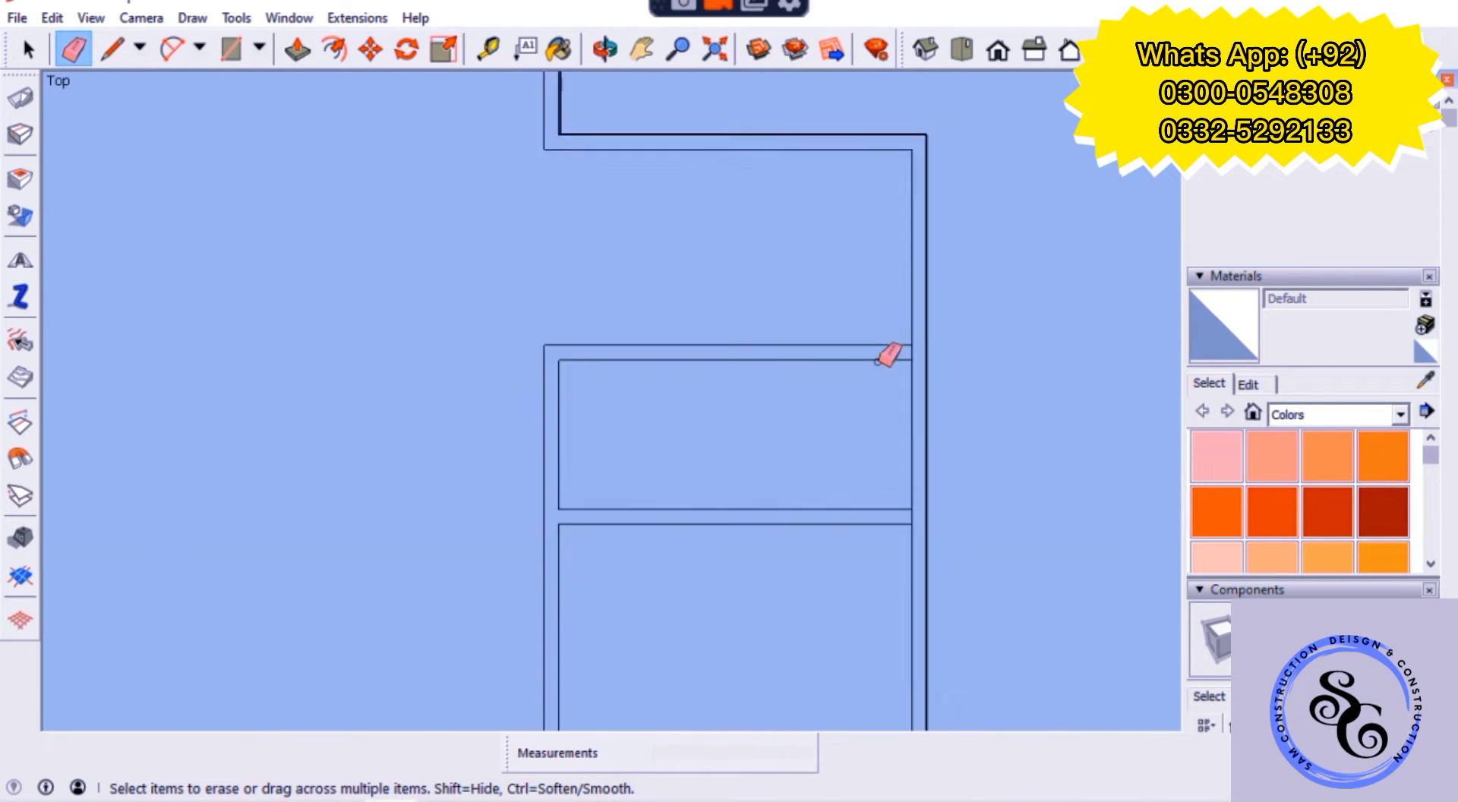
scroll(923, 346, up, 2)
scroll(1009, 469, down, 1)
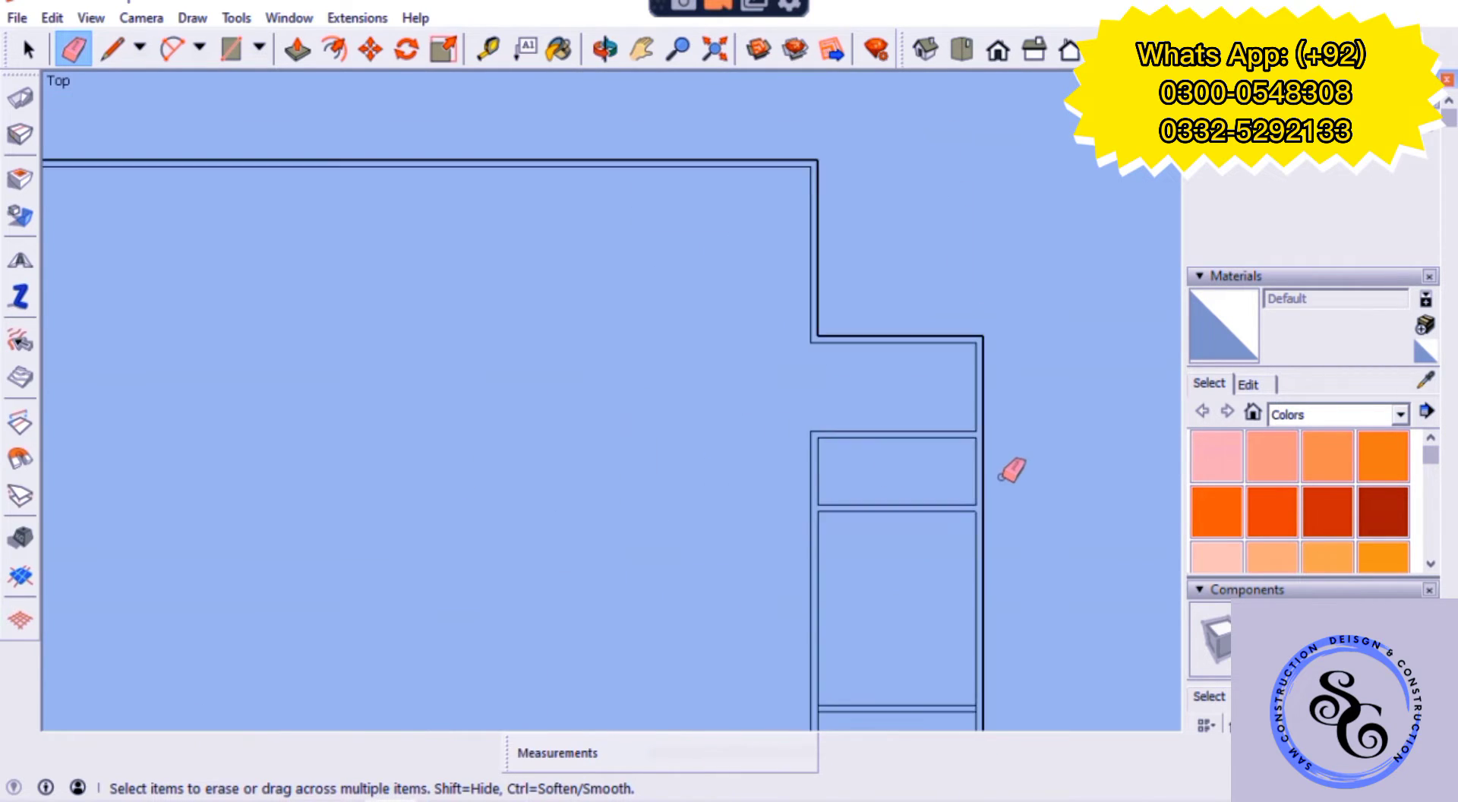
scroll(260, 255, down, 3)
scroll(811, 636, up, 2)
scroll(873, 538, down, 3)
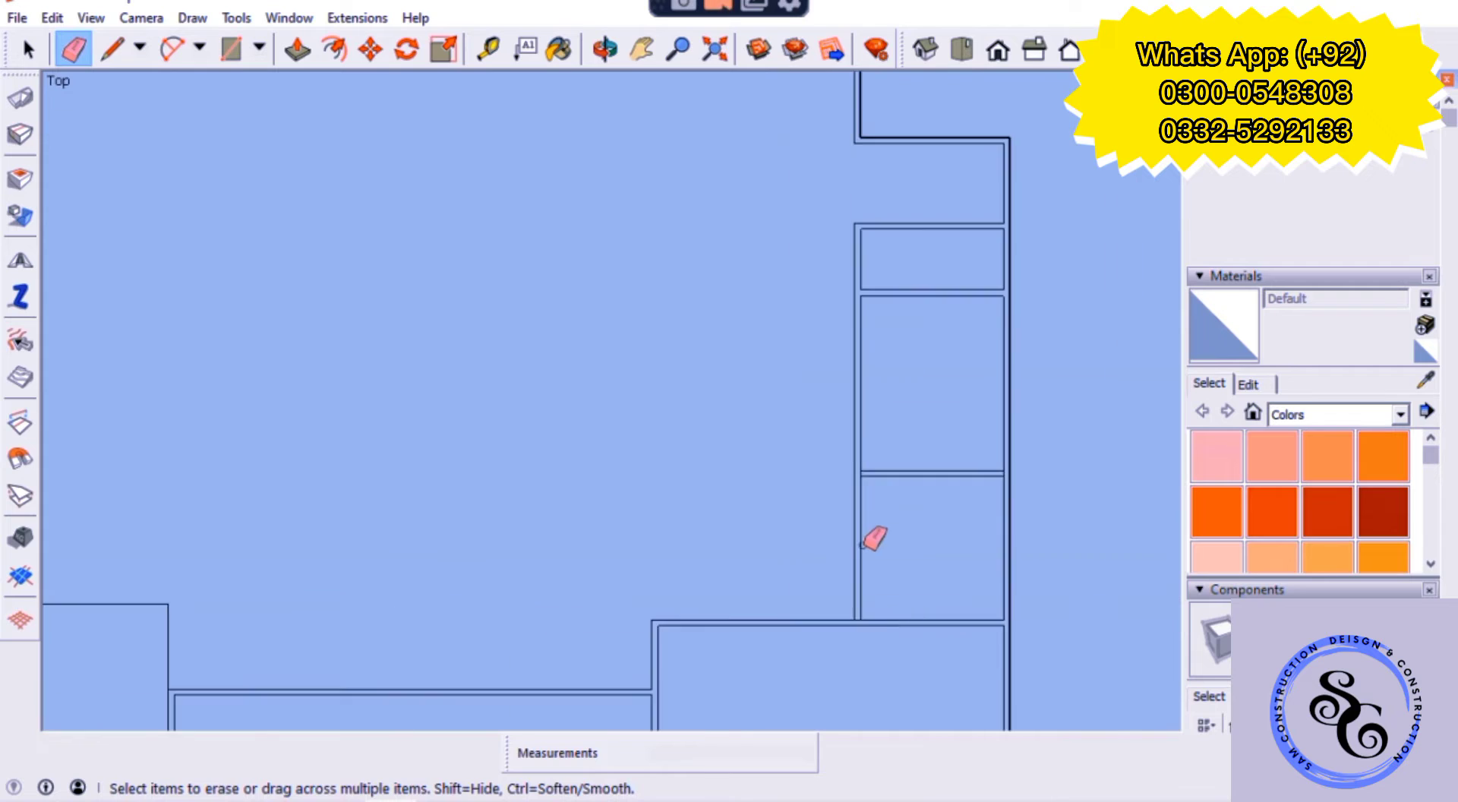
scroll(683, 456, down, 3)
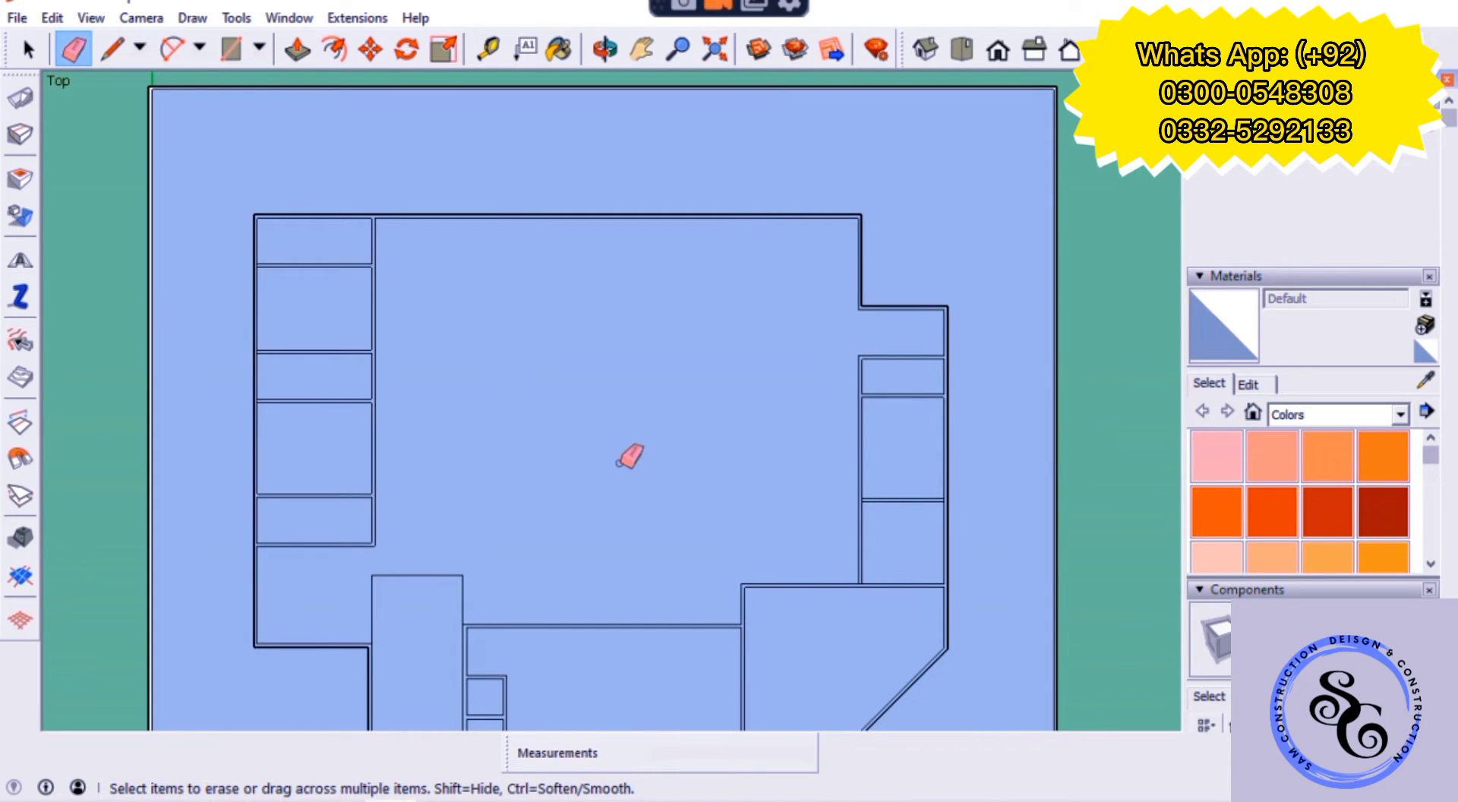
- Place a guide 20' down from the courtyard's top wall at the wall step
key(t)
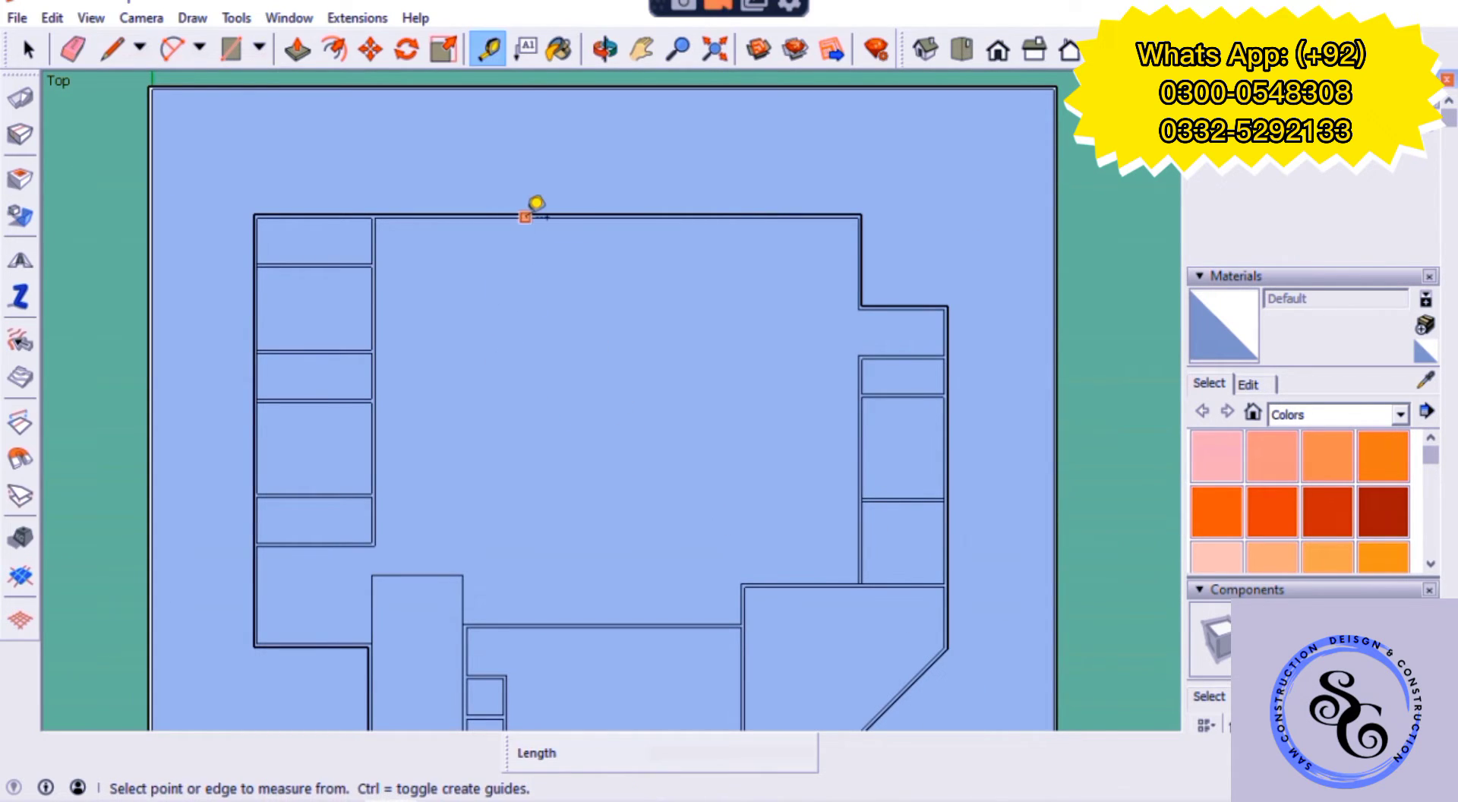
click(525, 217)
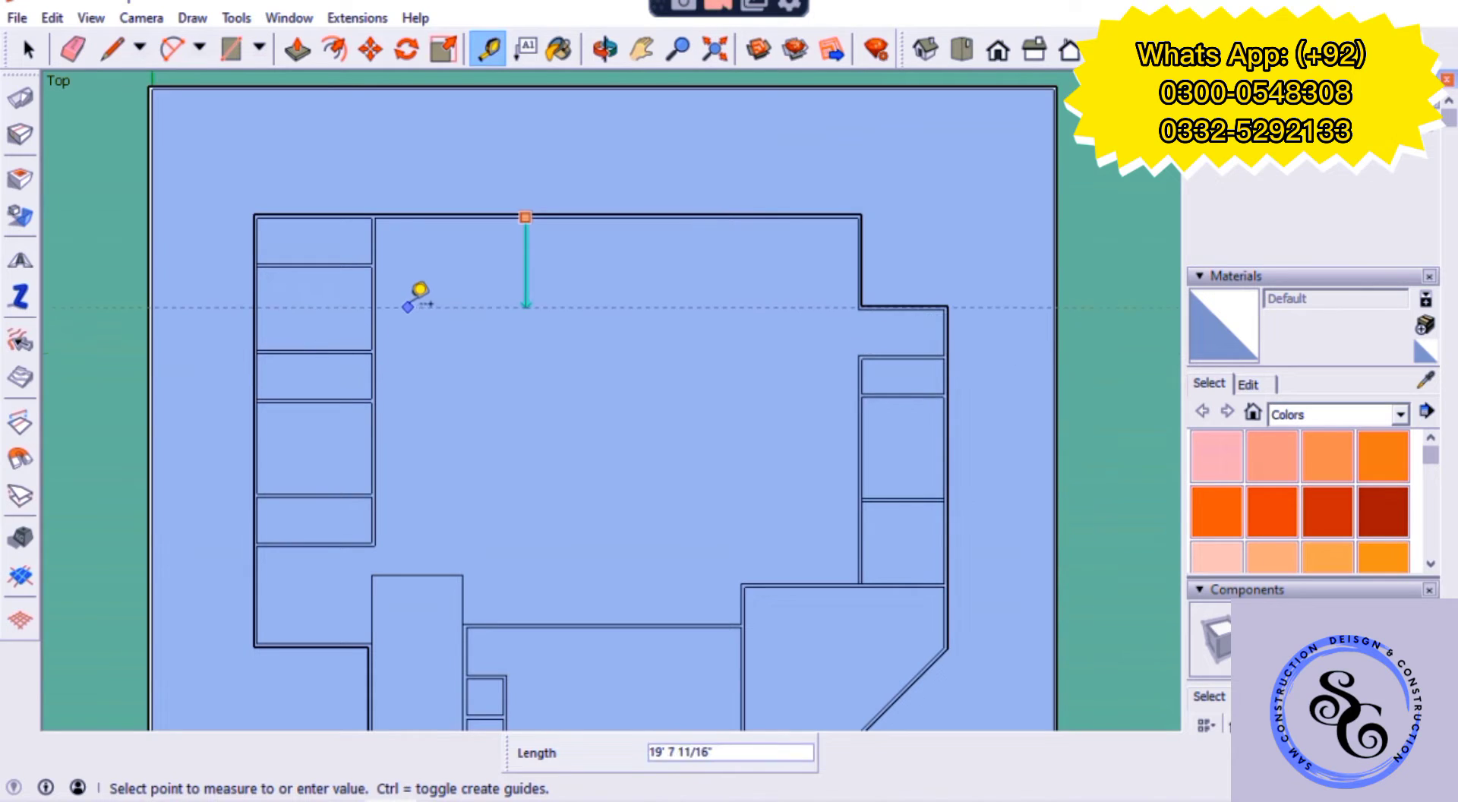
click(862, 306)
scroll(856, 308, up, 2)
click(761, 307)
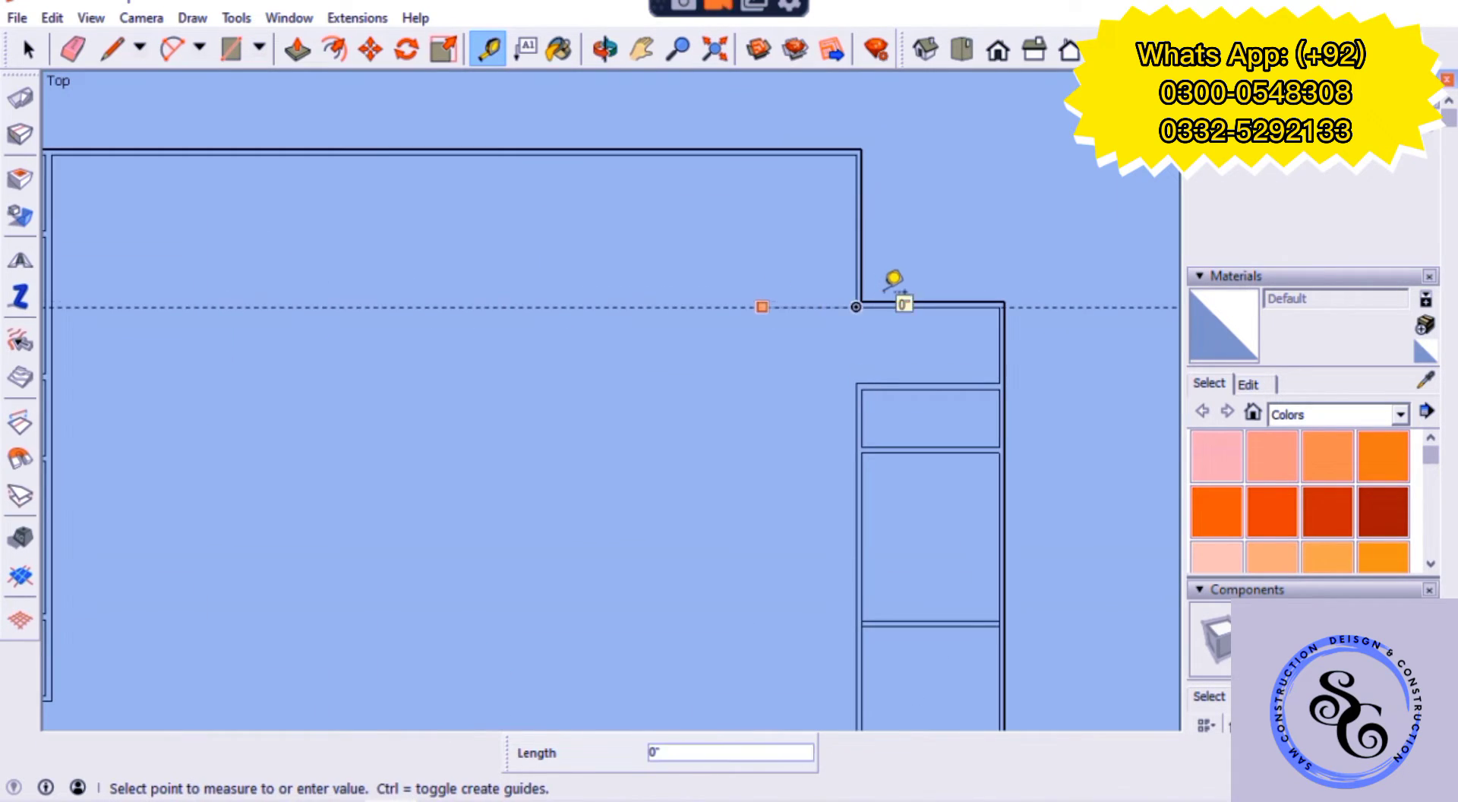
key(Escape)
scroll(348, 310, down, 3)
scroll(299, 274, up, 3)
- Add a vertical guide 10' from the left rooms' wall, a wall-thickness guide, and one 22' further
click(285, 279)
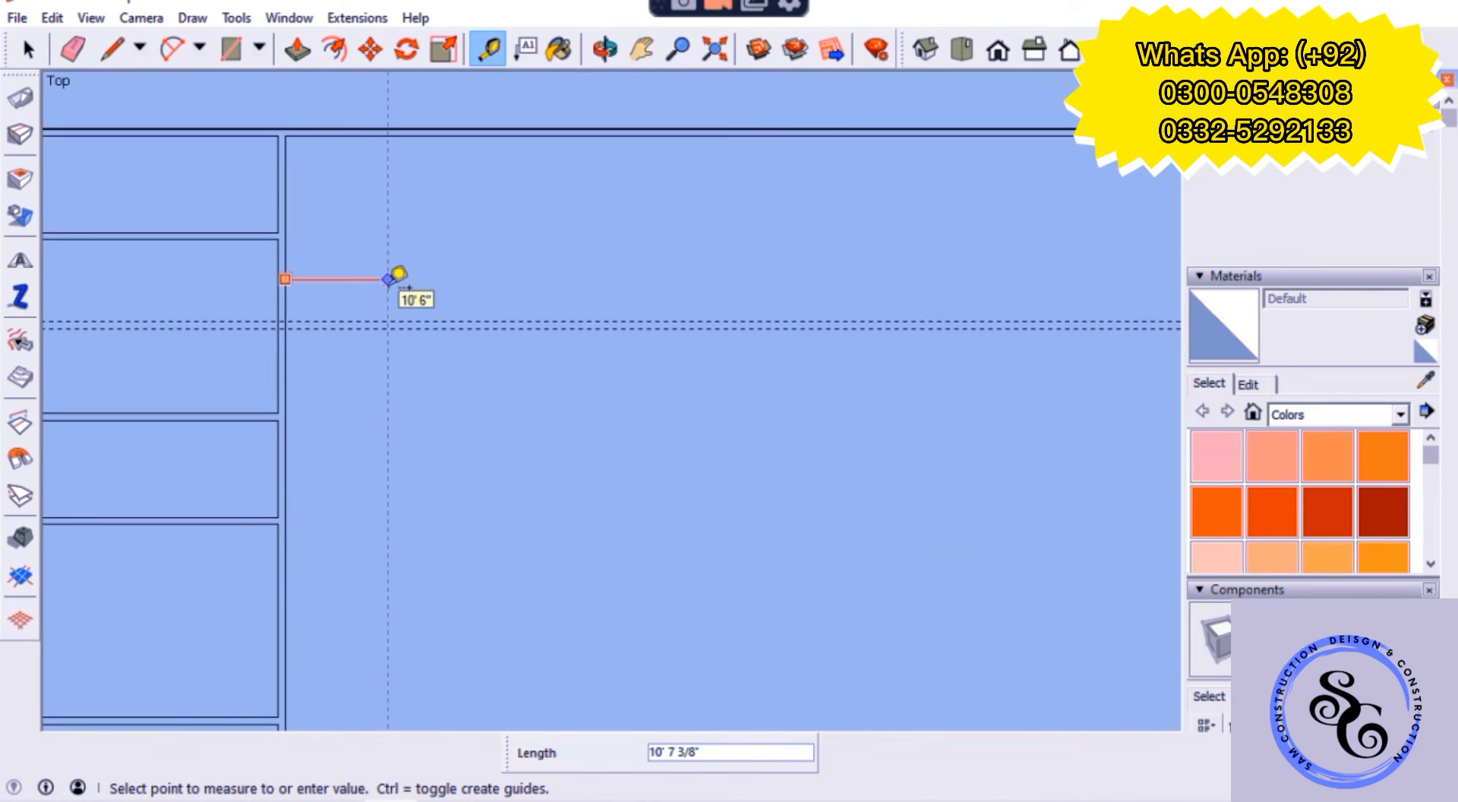
text(10)
key(Return)
click(385, 283)
click(397, 280)
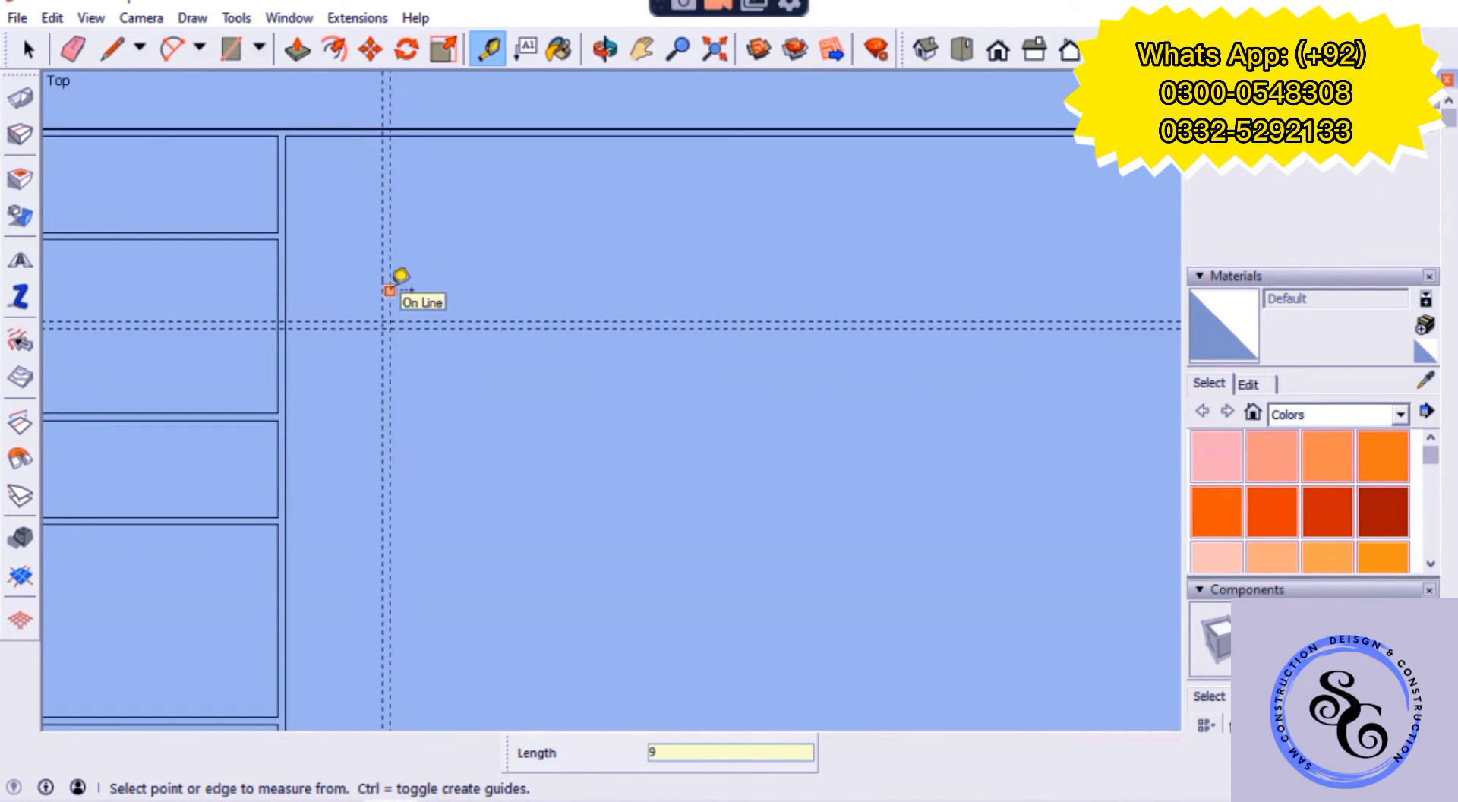
click(389, 291)
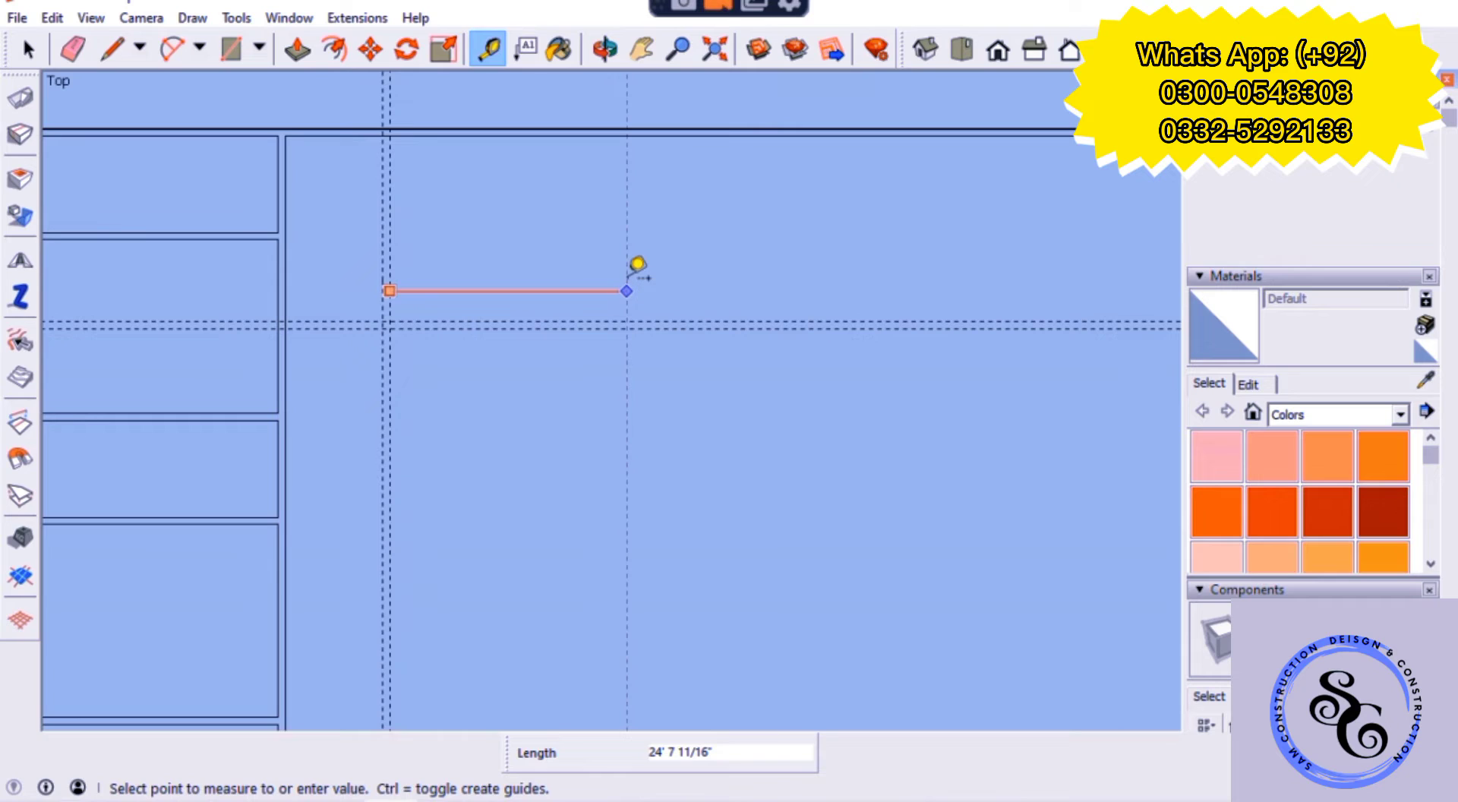
text(22)
key(Return)
key(Escape)
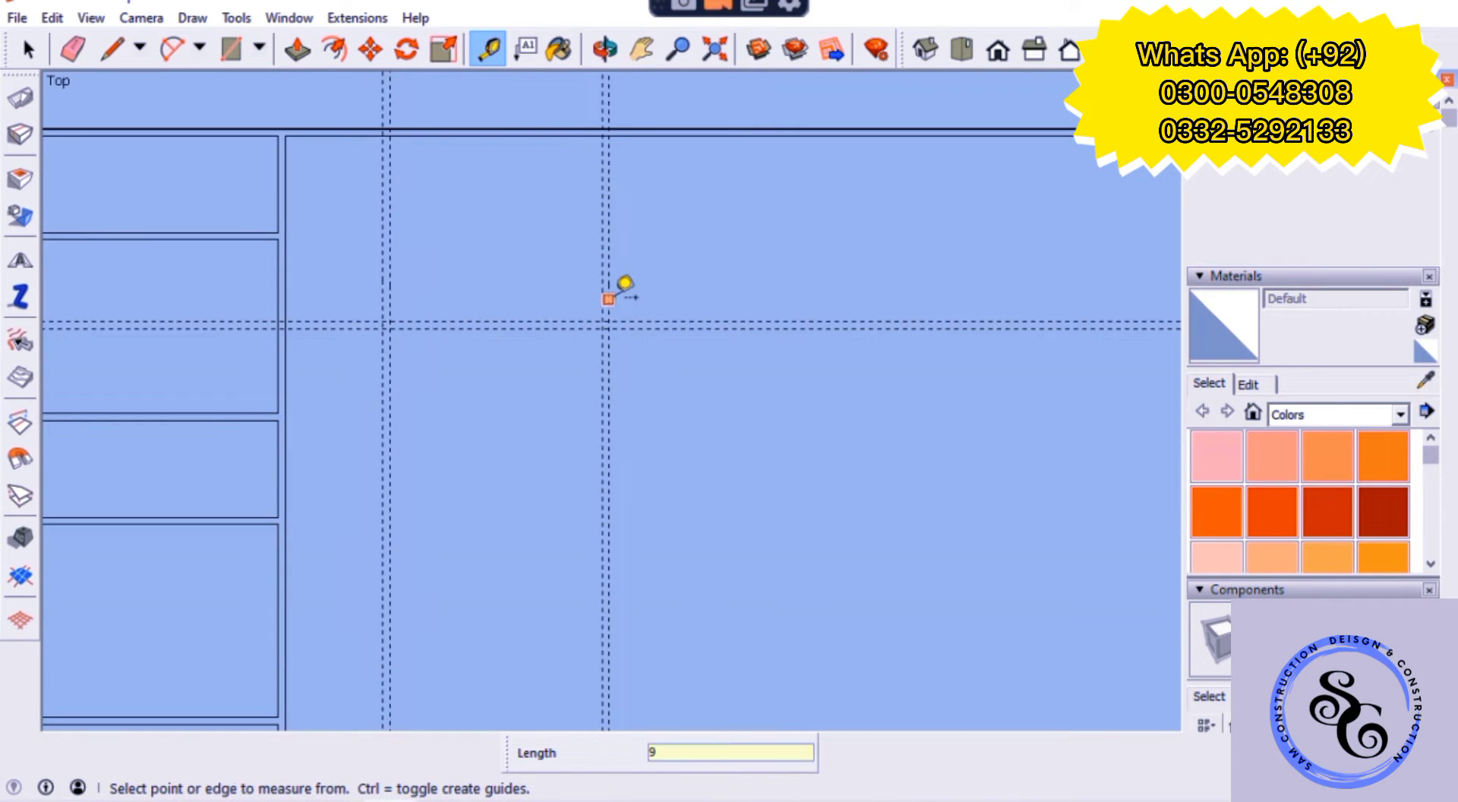
- Continue the vertical guides with another 22' offset followed by two 10' offsets
click(605, 293)
text(22)
key(Return)
scroll(440, 402, down, 2)
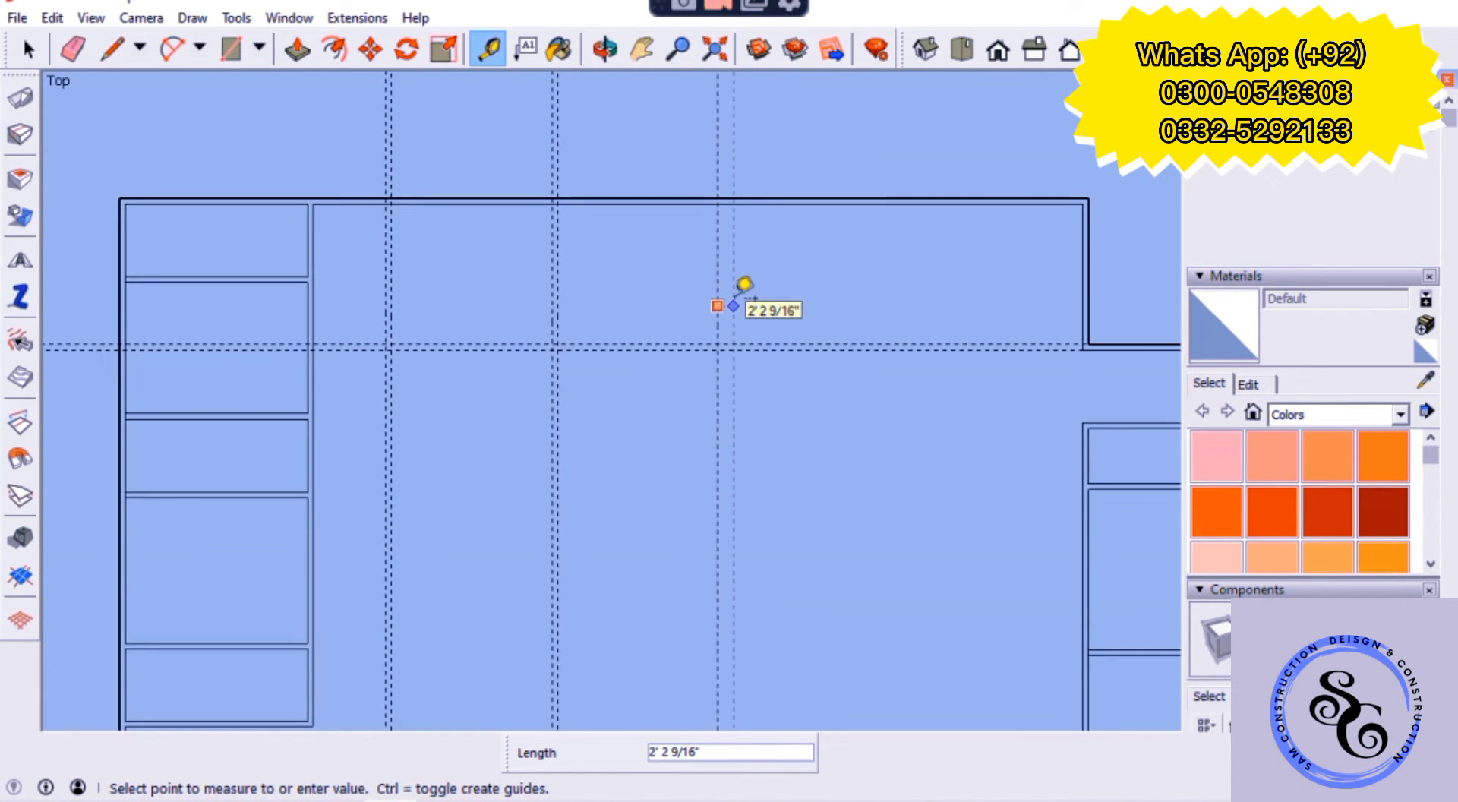
click(722, 305)
click(722, 302)
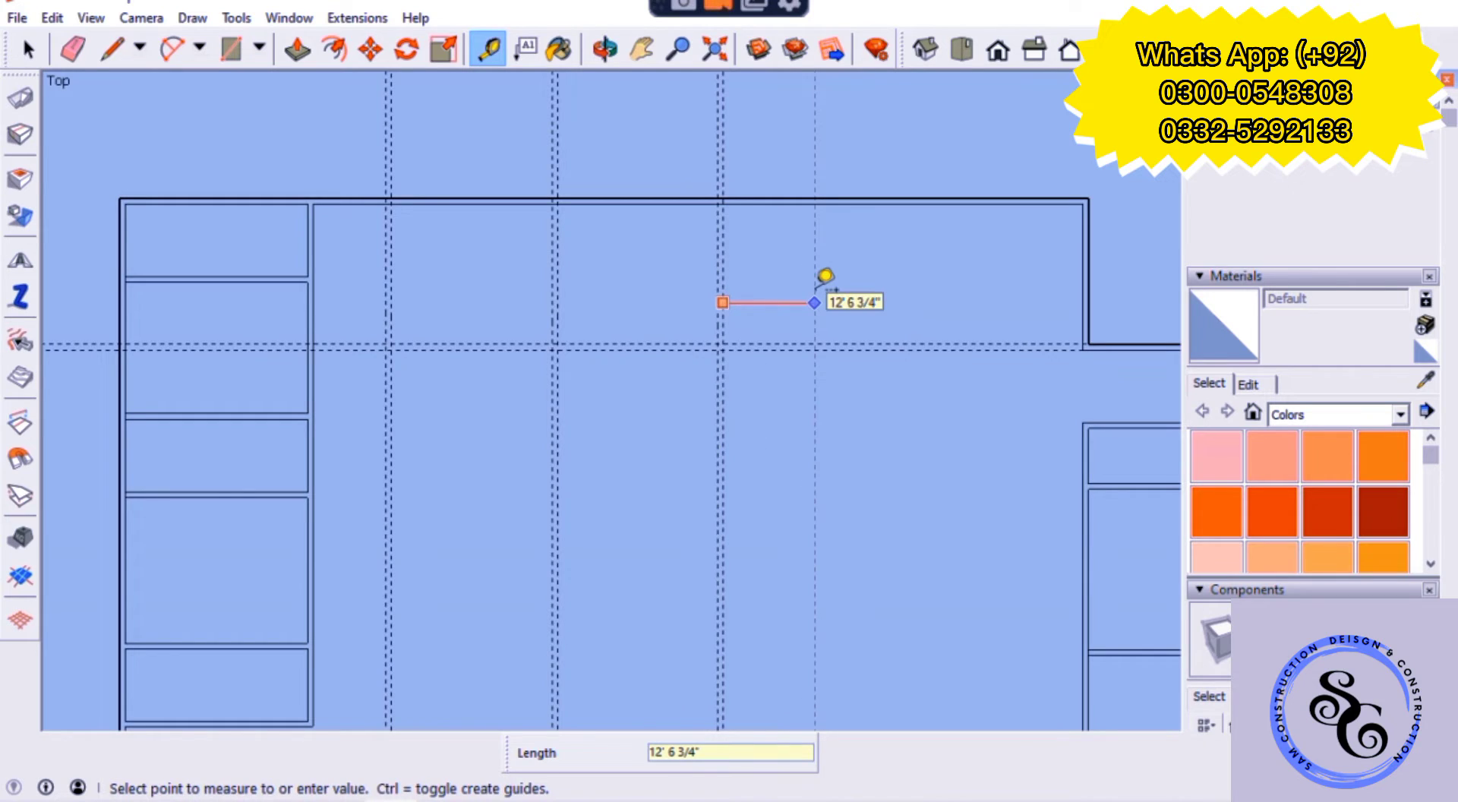
text(10')
key(Return)
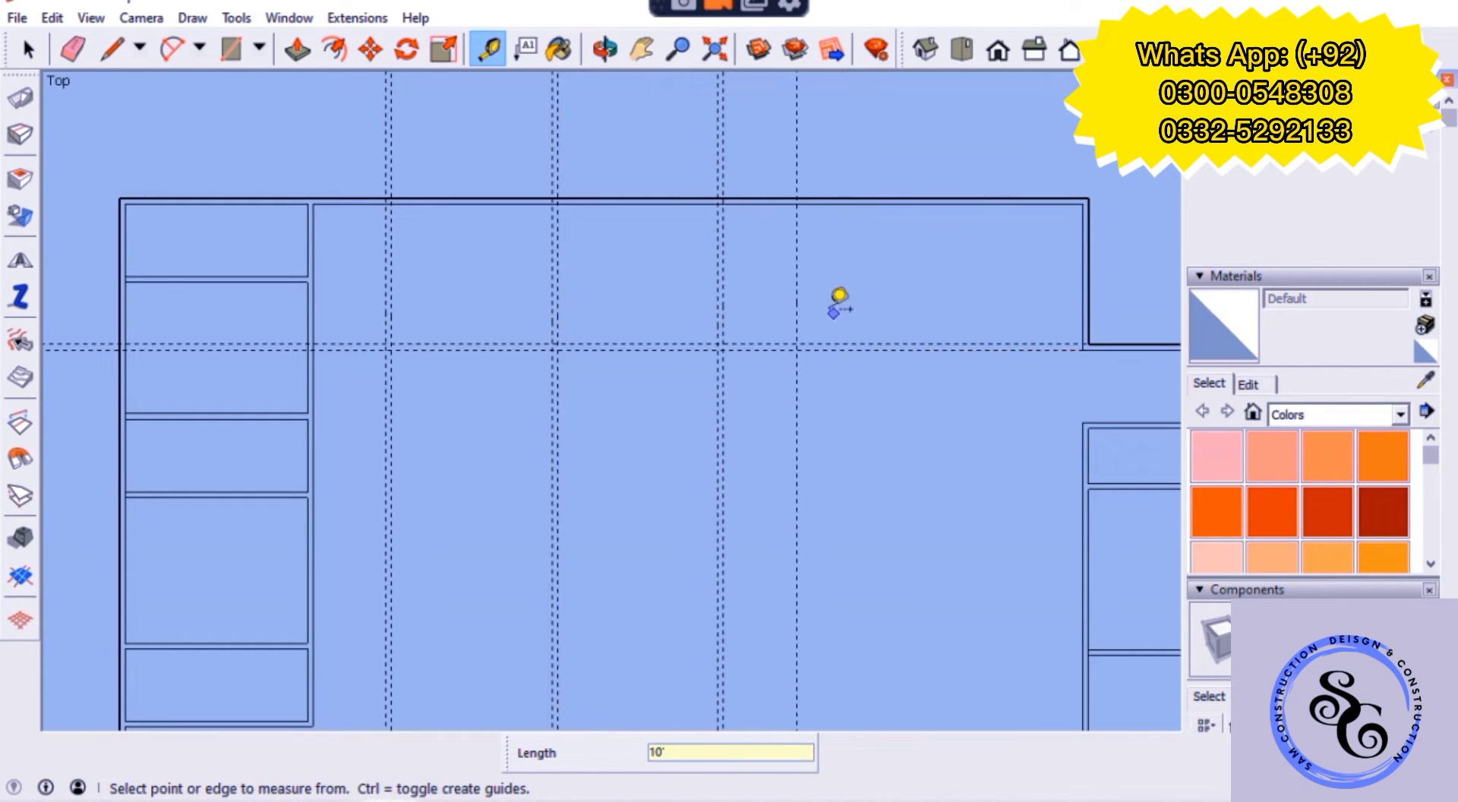
click(798, 300)
click(799, 300)
click(801, 313)
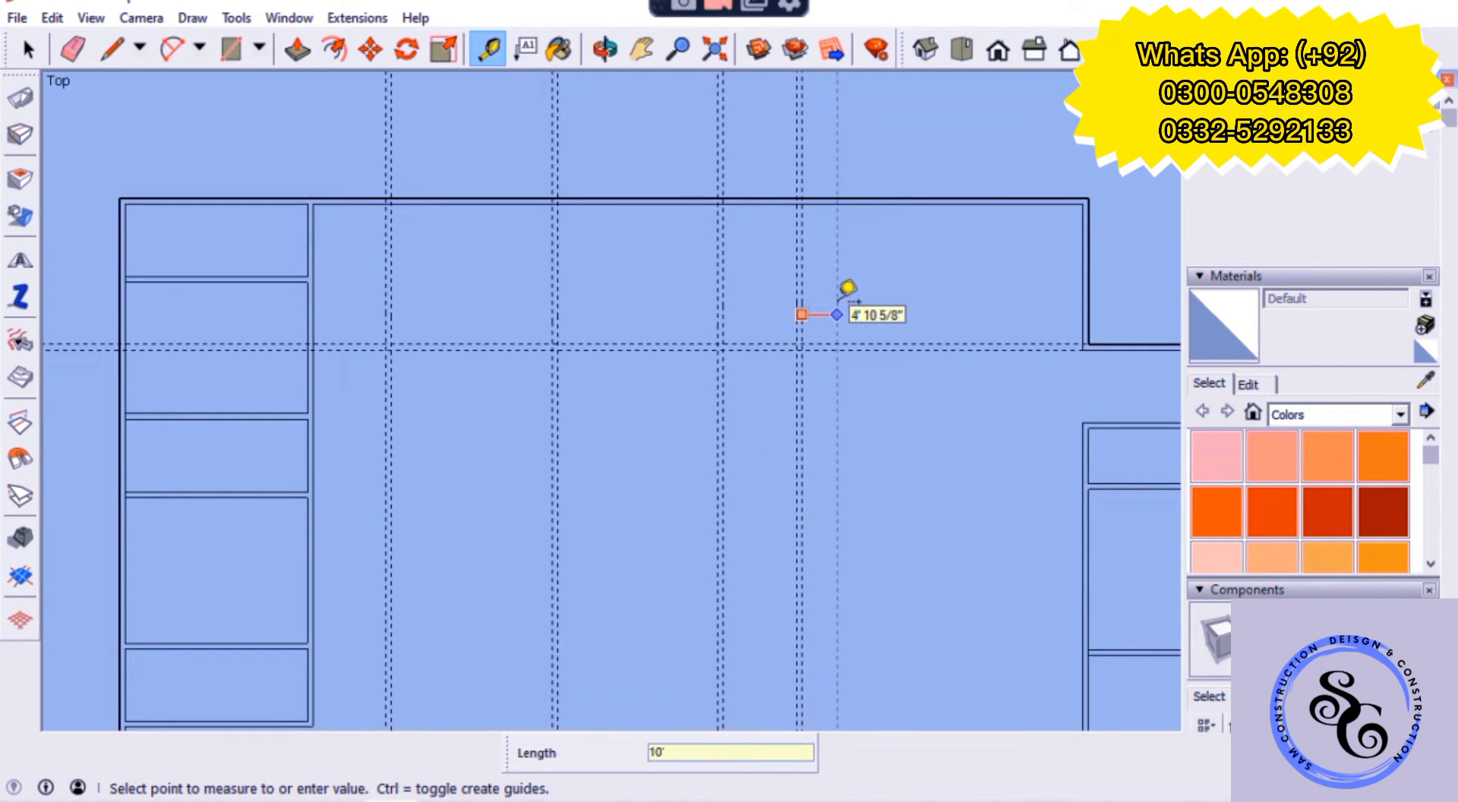
key(Return)
- Place a final vertical guide 22' from the last one toward the right wall
click(879, 281)
click(879, 286)
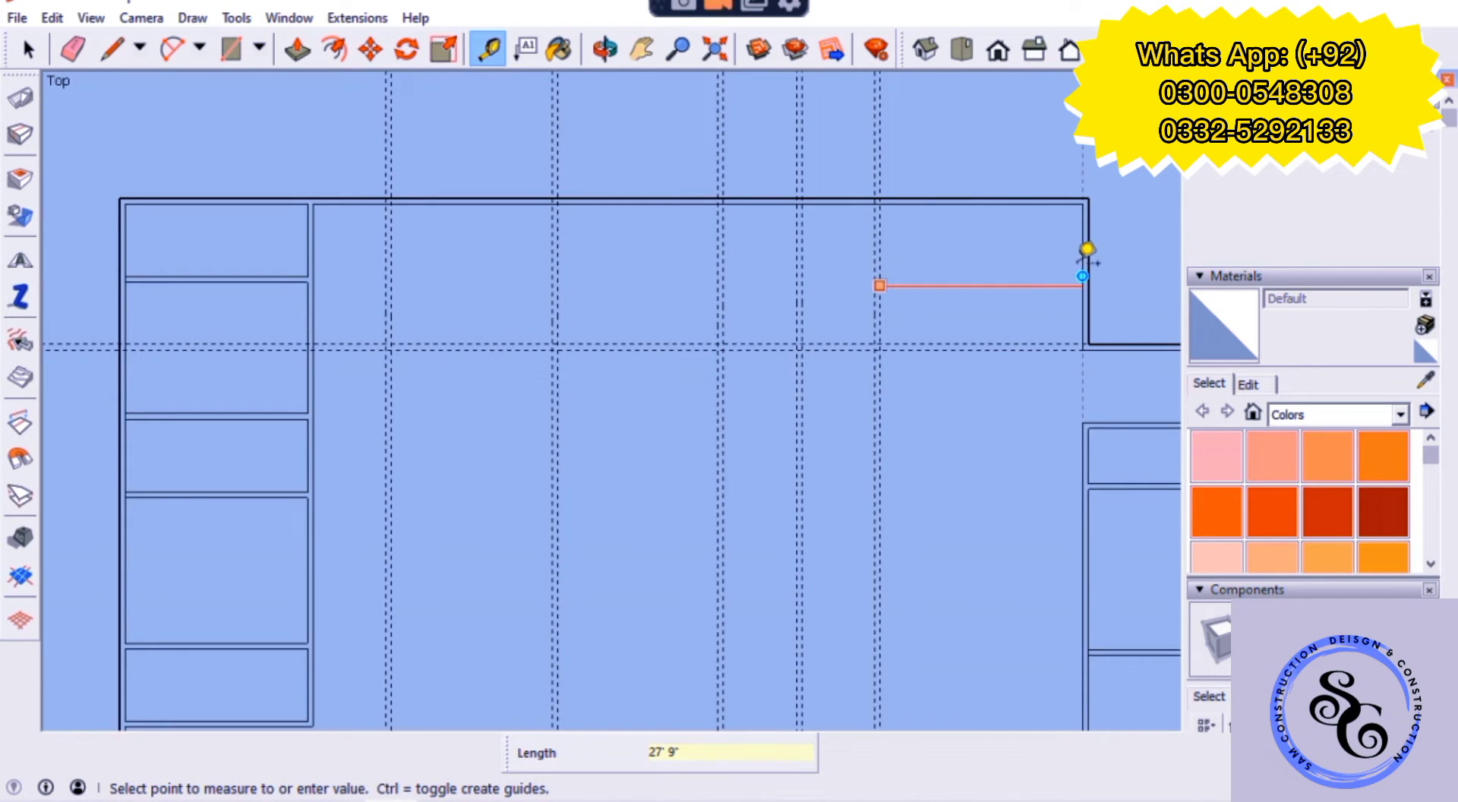
text(22)
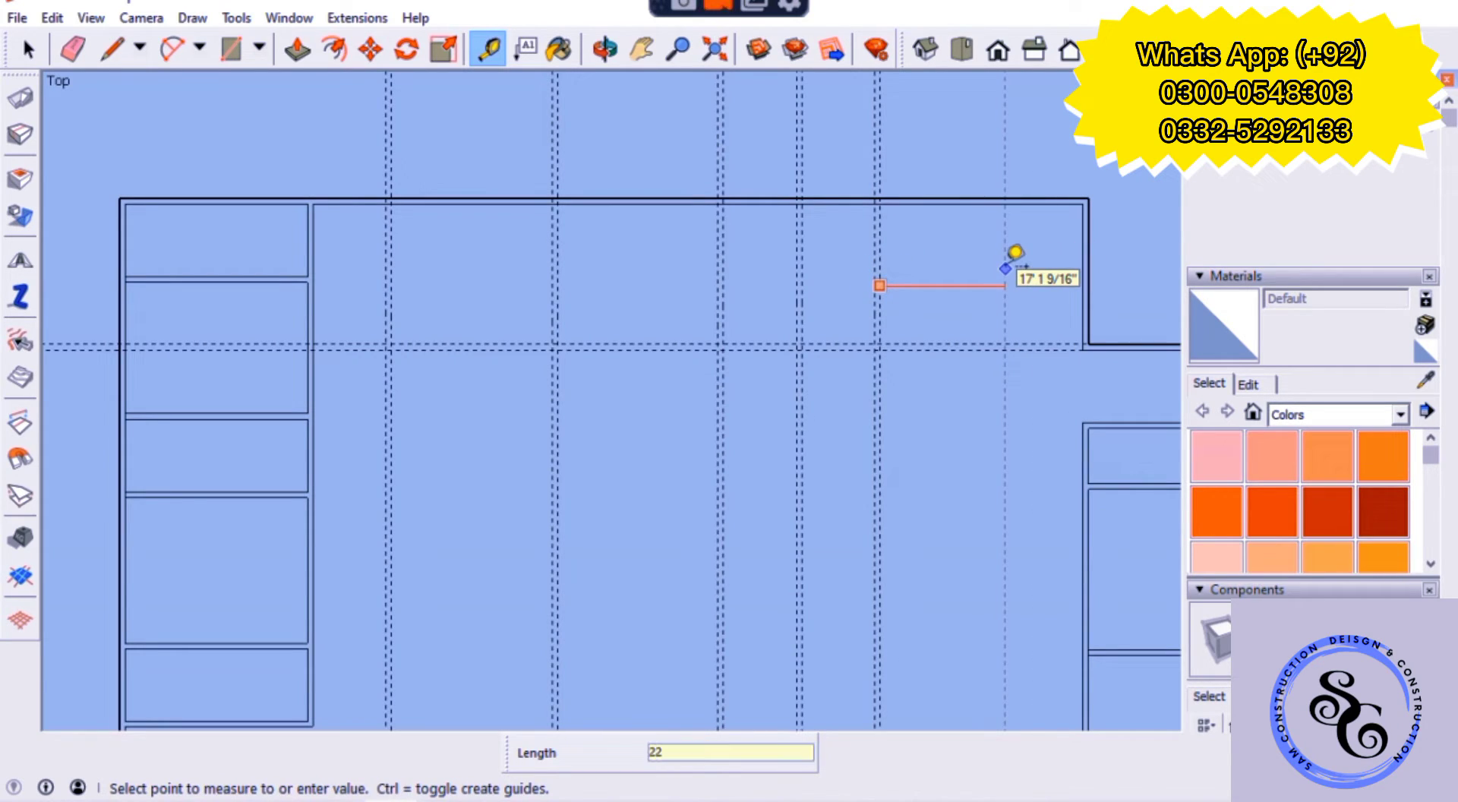
key(Return)
click(1040, 262)
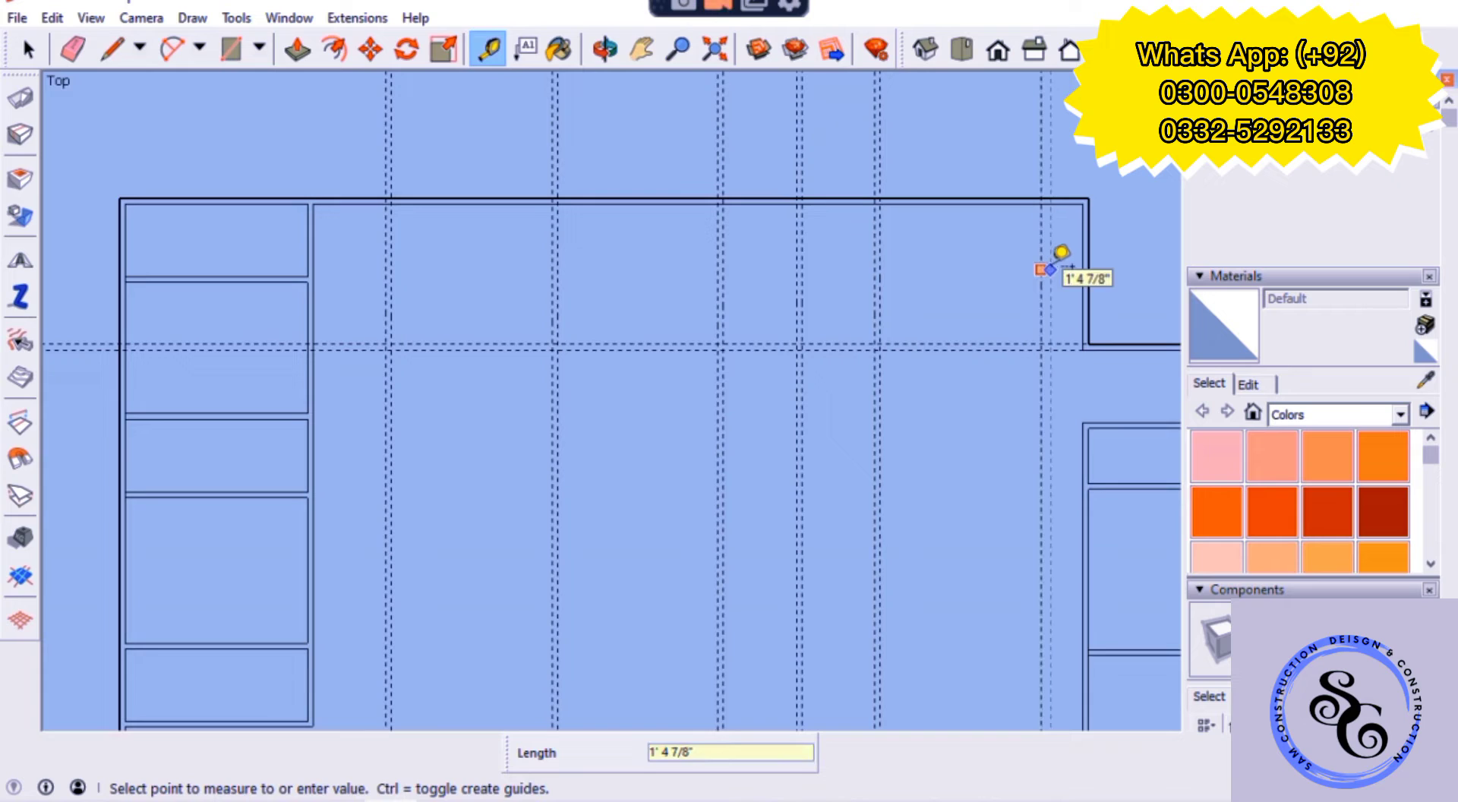
key(Escape)
scroll(1070, 285, up, 2)
scroll(1067, 287, down, 3)
scroll(984, 362, up, 3)
- Draw six room rectangles between guide intersections along the plinth's top strip
key(r)
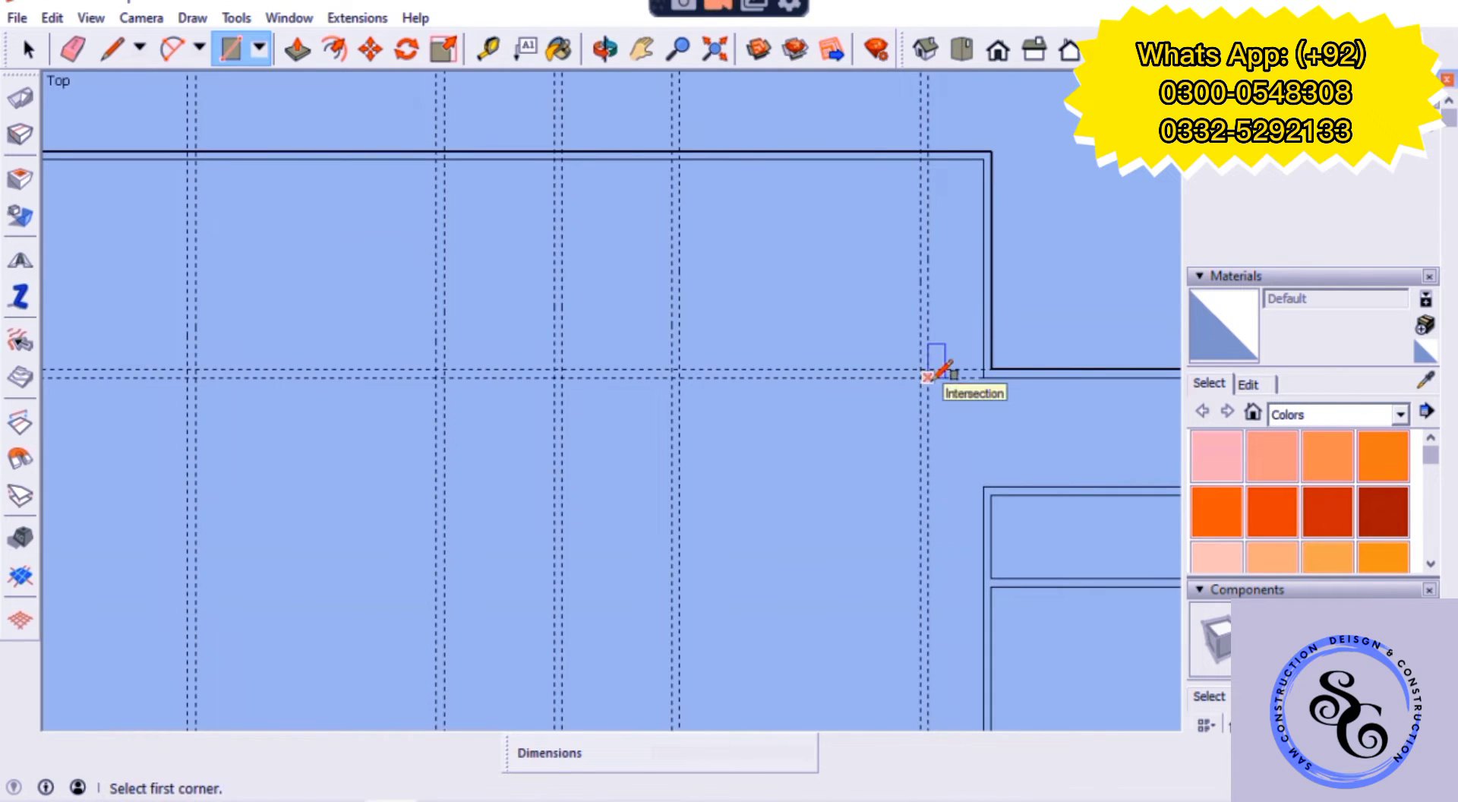
click(943, 368)
scroll(948, 376, down, 2)
click(234, 372)
click(309, 374)
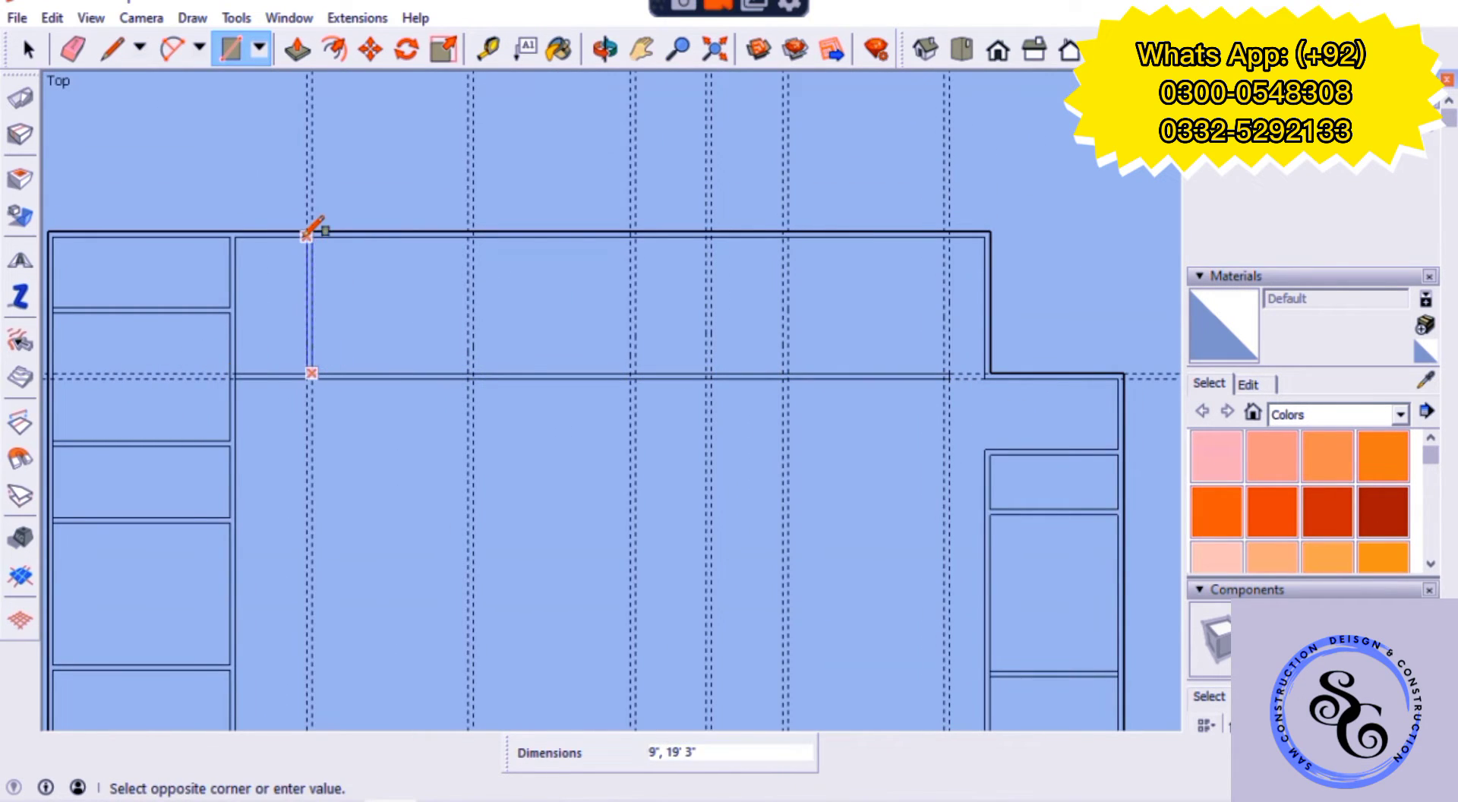
click(472, 237)
click(633, 375)
click(634, 237)
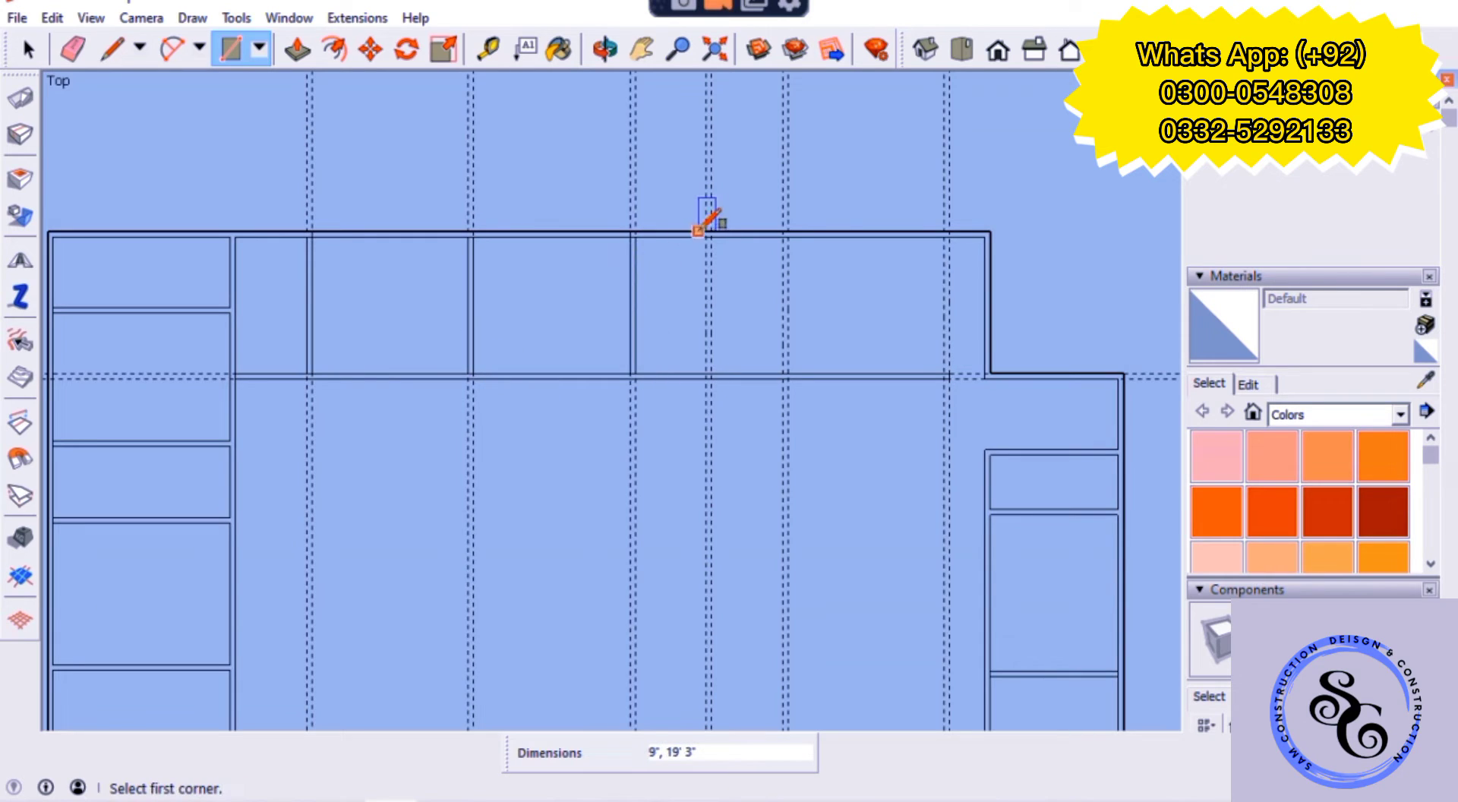
click(710, 237)
click(711, 374)
click(786, 235)
click(787, 374)
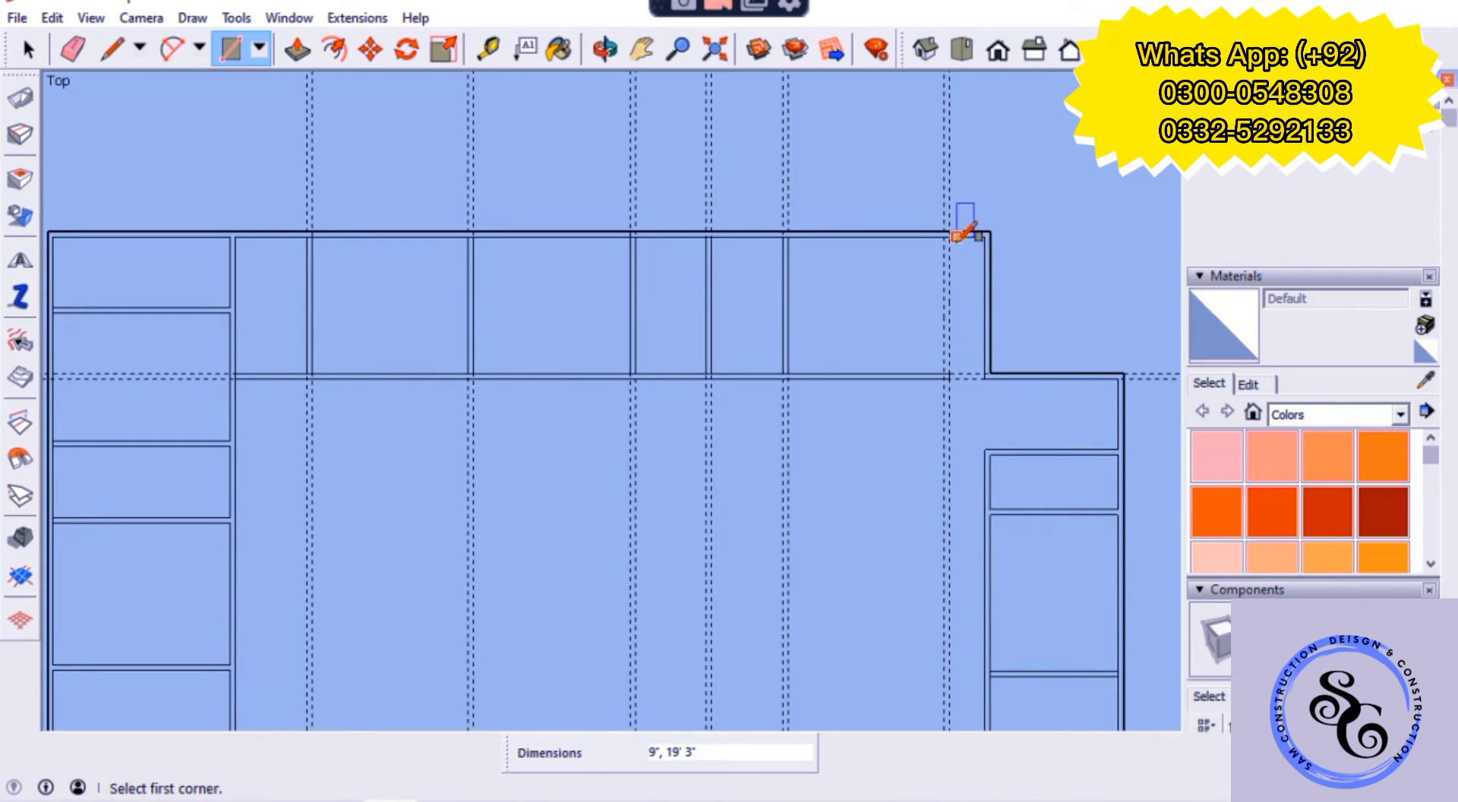
click(949, 236)
click(948, 373)
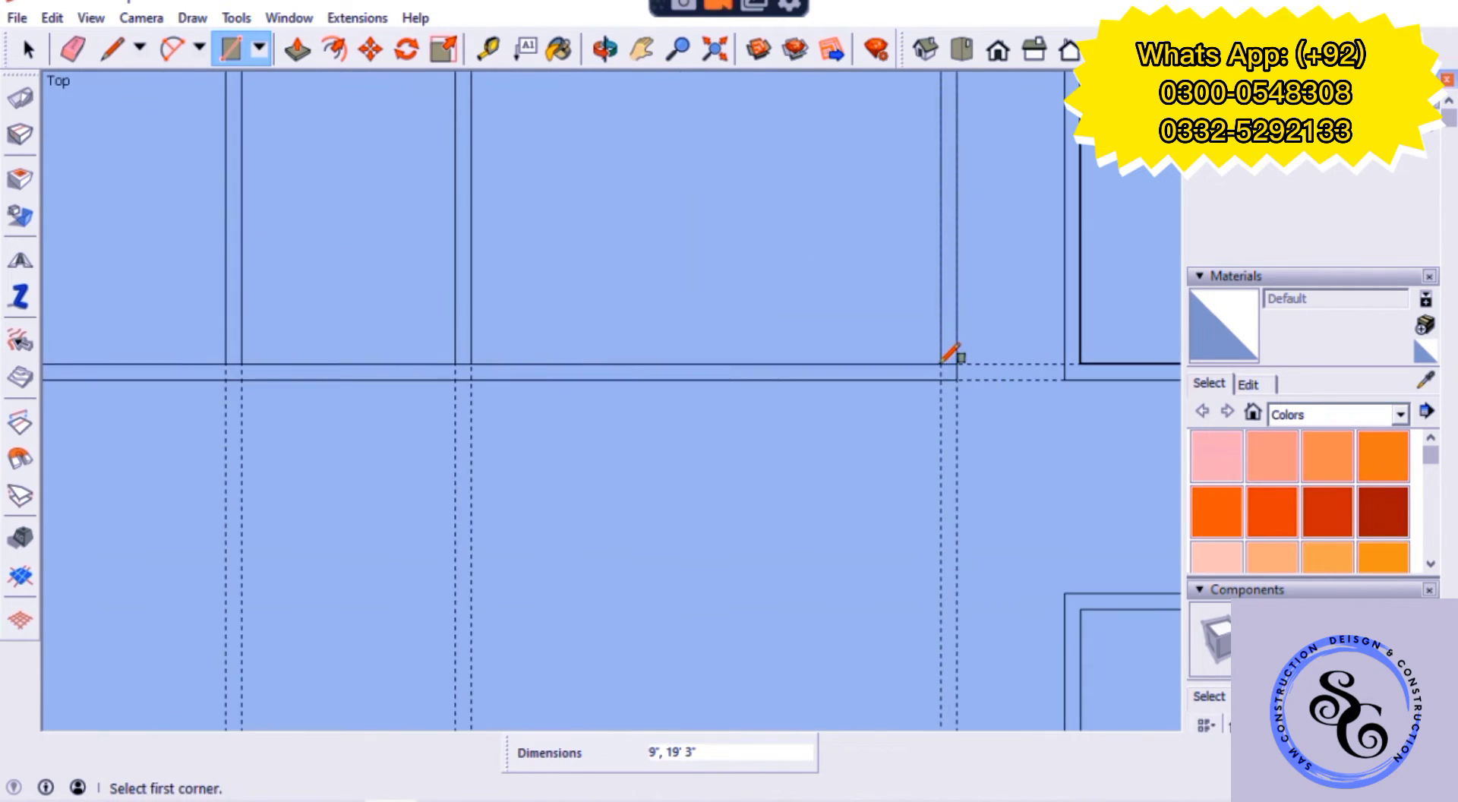
- Erase the dashed construction guides and orbit the model into a 3D perspective
scroll(948, 373, down, 3)
scroll(822, 380, down, 2)
key(e)
scroll(803, 319, up, 2)
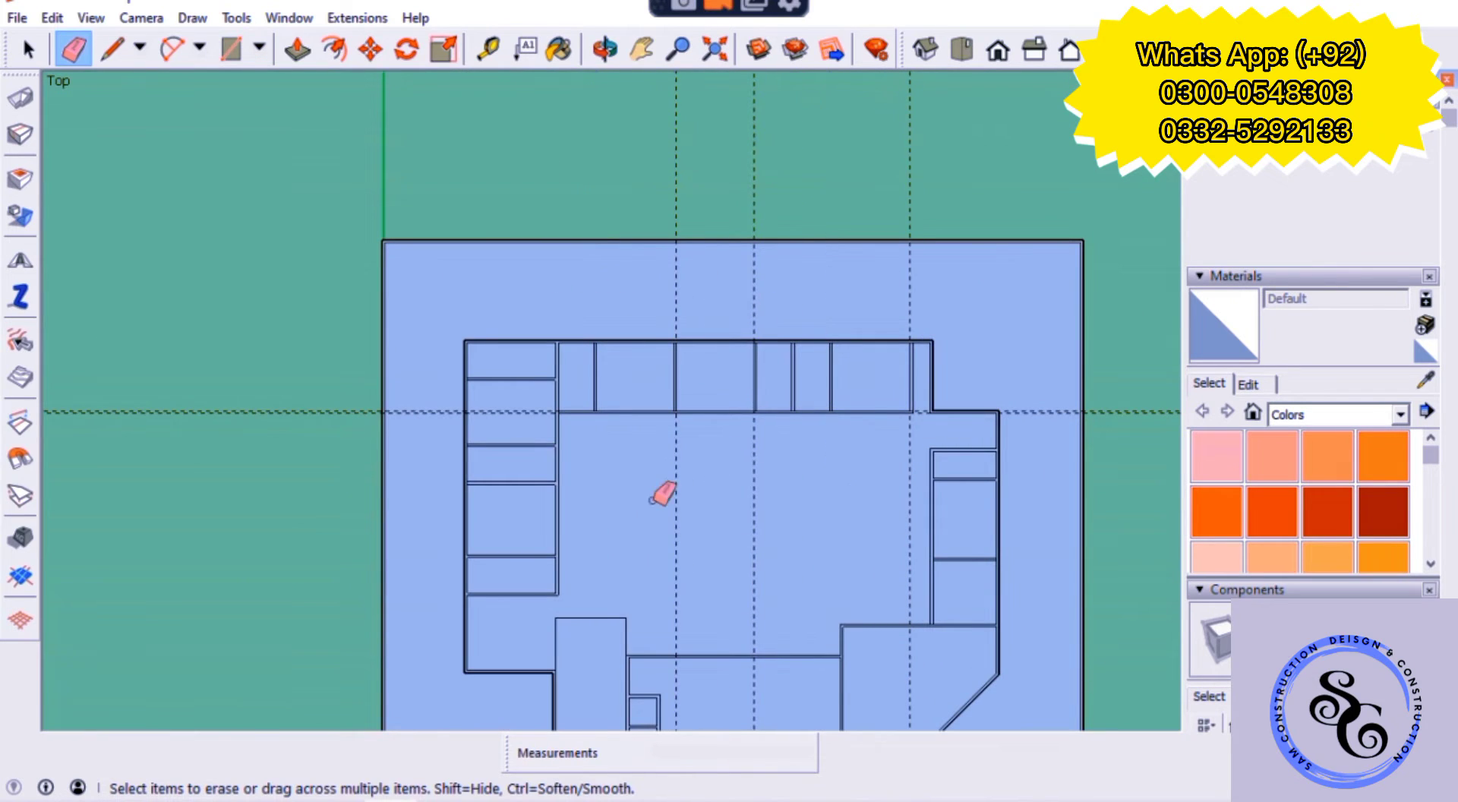
drag(916, 537, 1024, 423)
scroll(869, 427, up, 2)
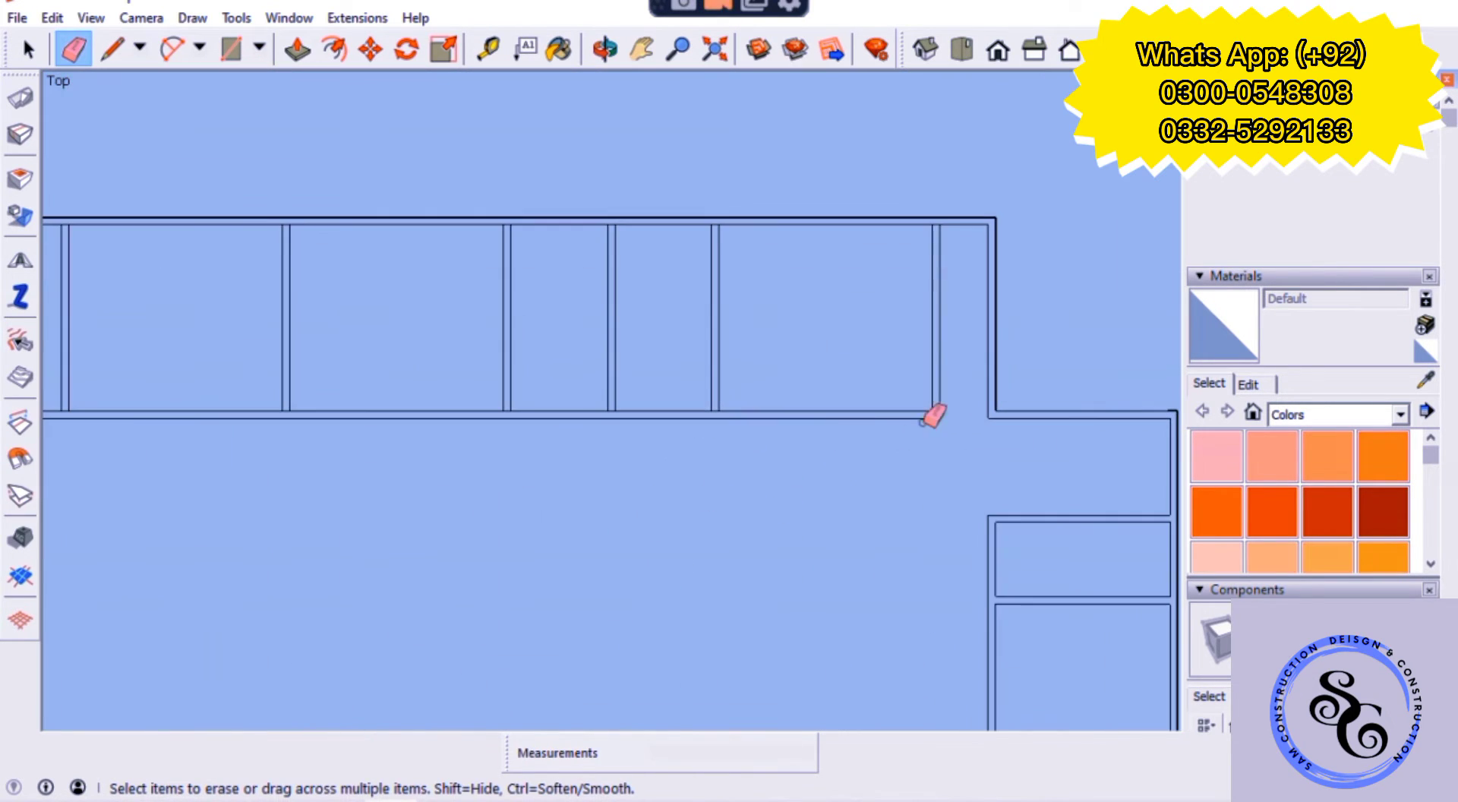
scroll(915, 410, up, 1)
scroll(914, 410, up, 1)
mouse_move(867, 399)
middle_down()
mouse_move(535, 450)
mouse_move(521, 501)
middle_up()
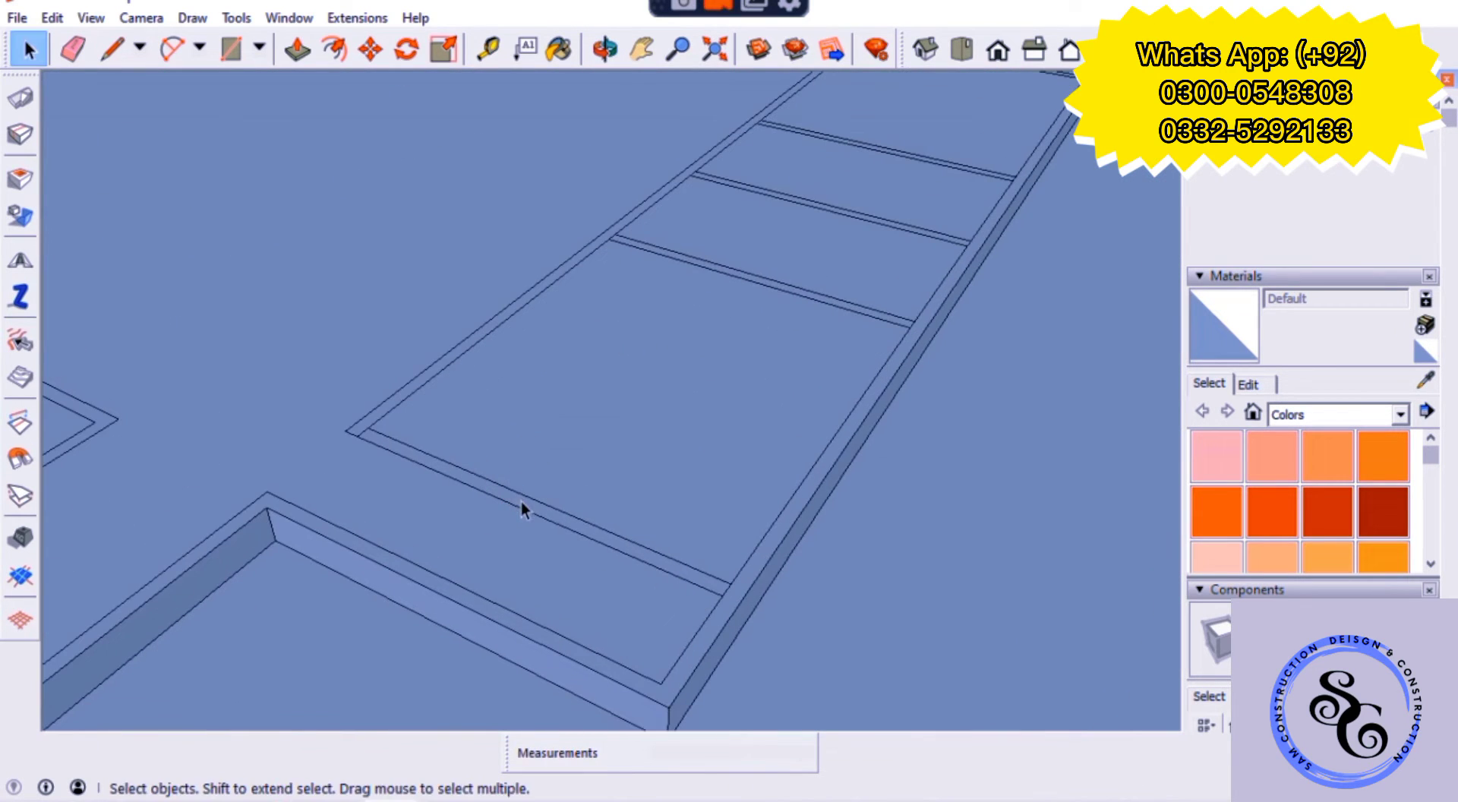
- Move the corner room's lower edge by 18
click(553, 504)
key(m)
click(556, 504)
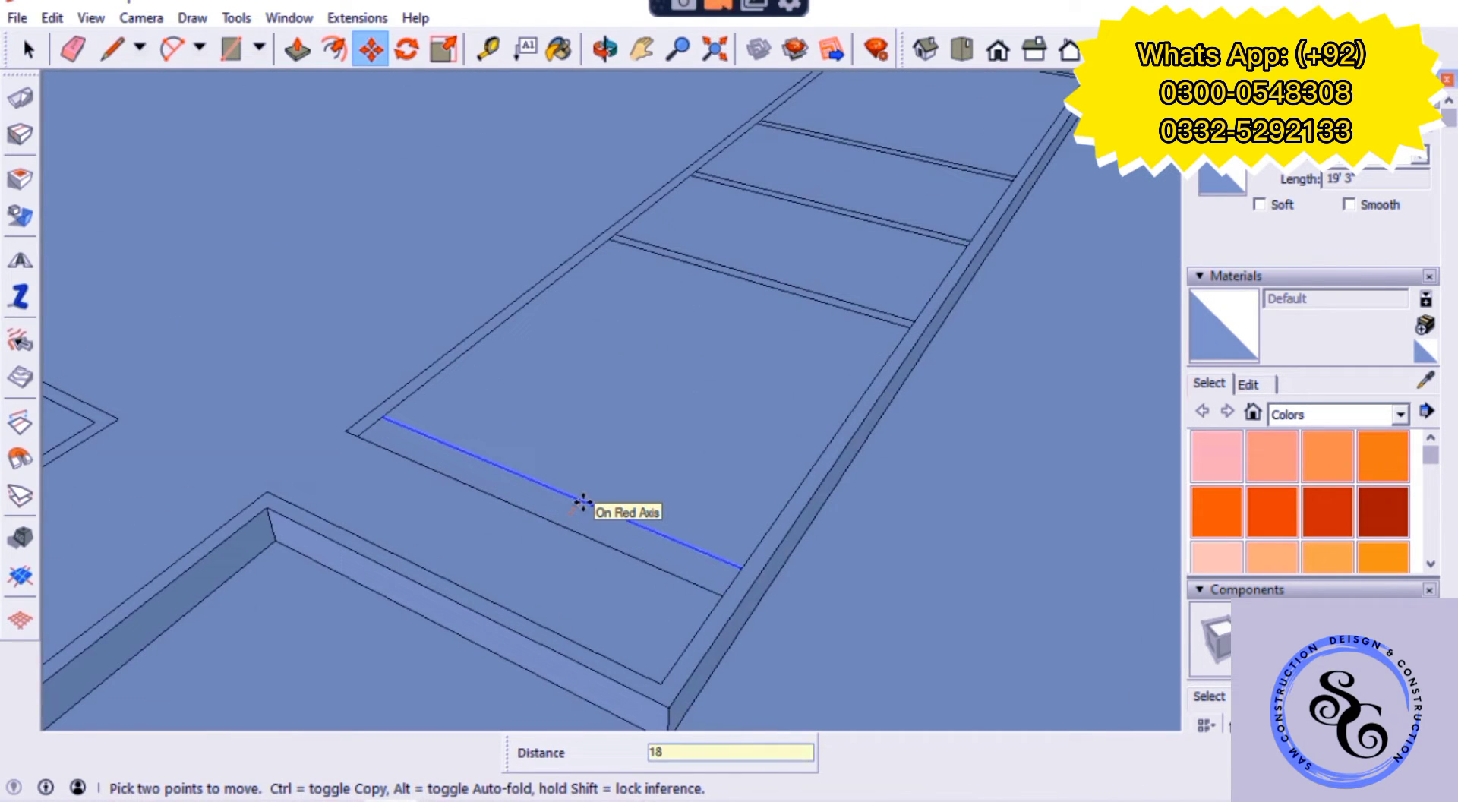
text(18)
key(Return)
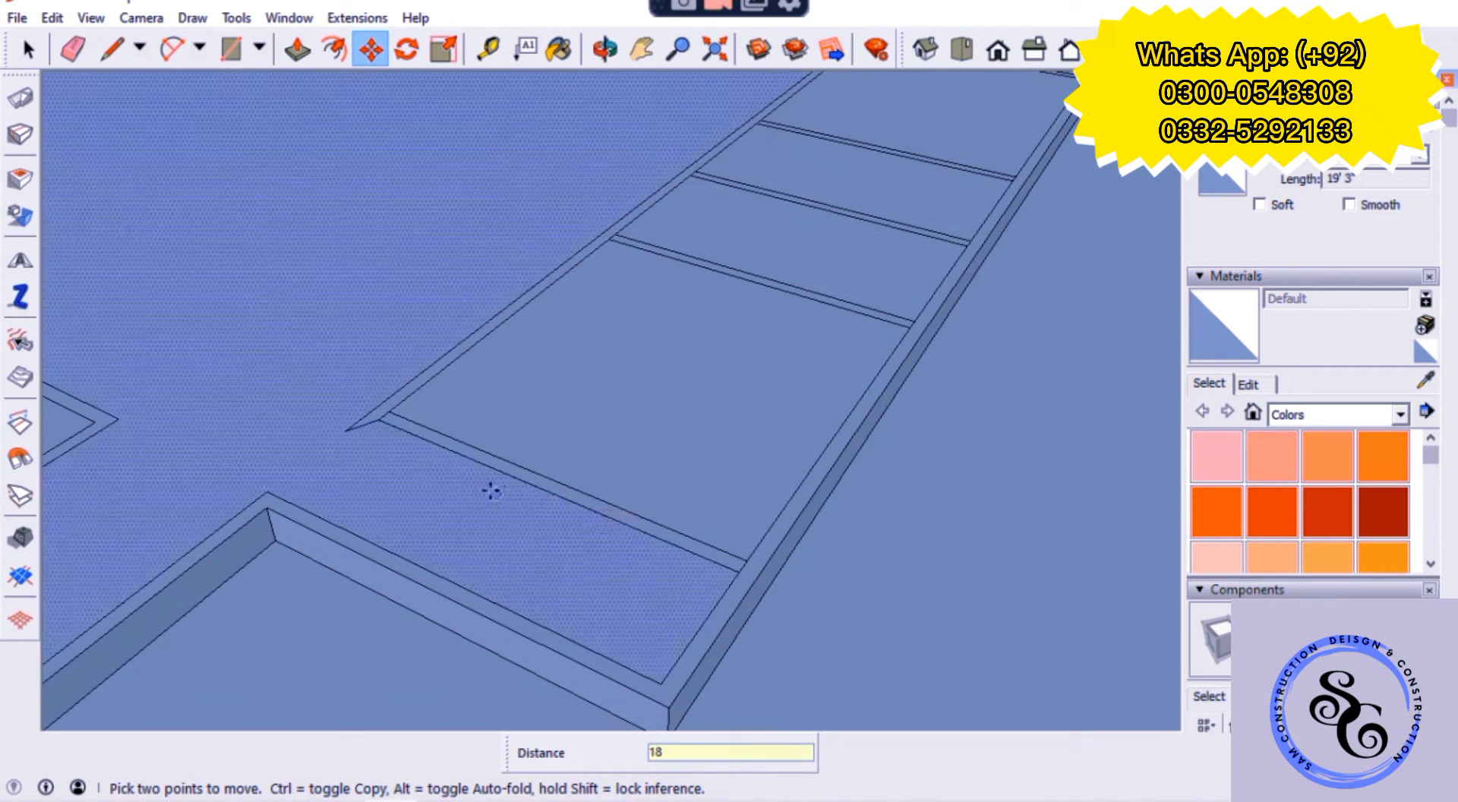
scroll(364, 417, up, 2)
- Place Tape Measure chamfer guides 9 from the corner room's edges
key(l)
key(ctrl+z)
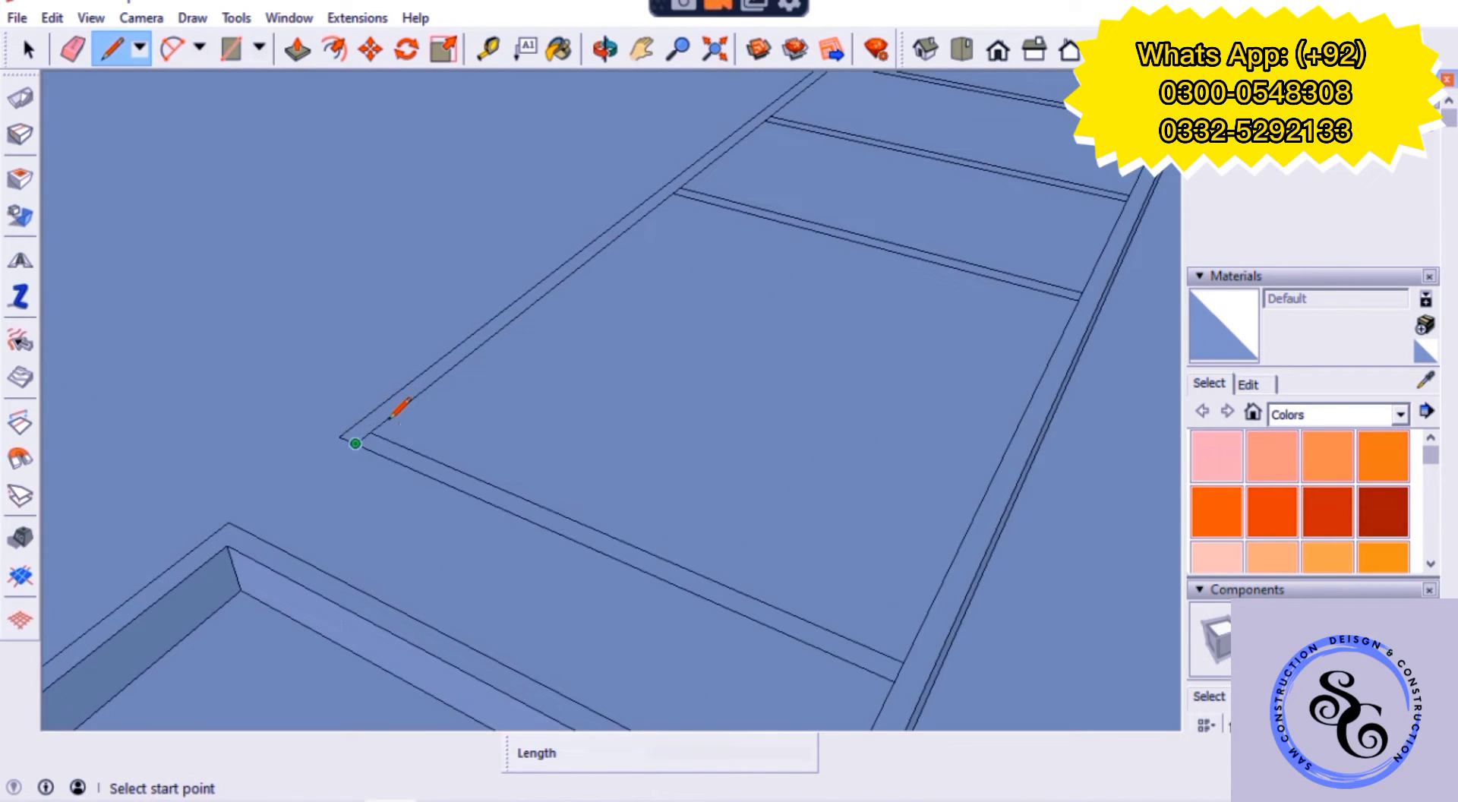
key(t)
click(408, 401)
key(Return)
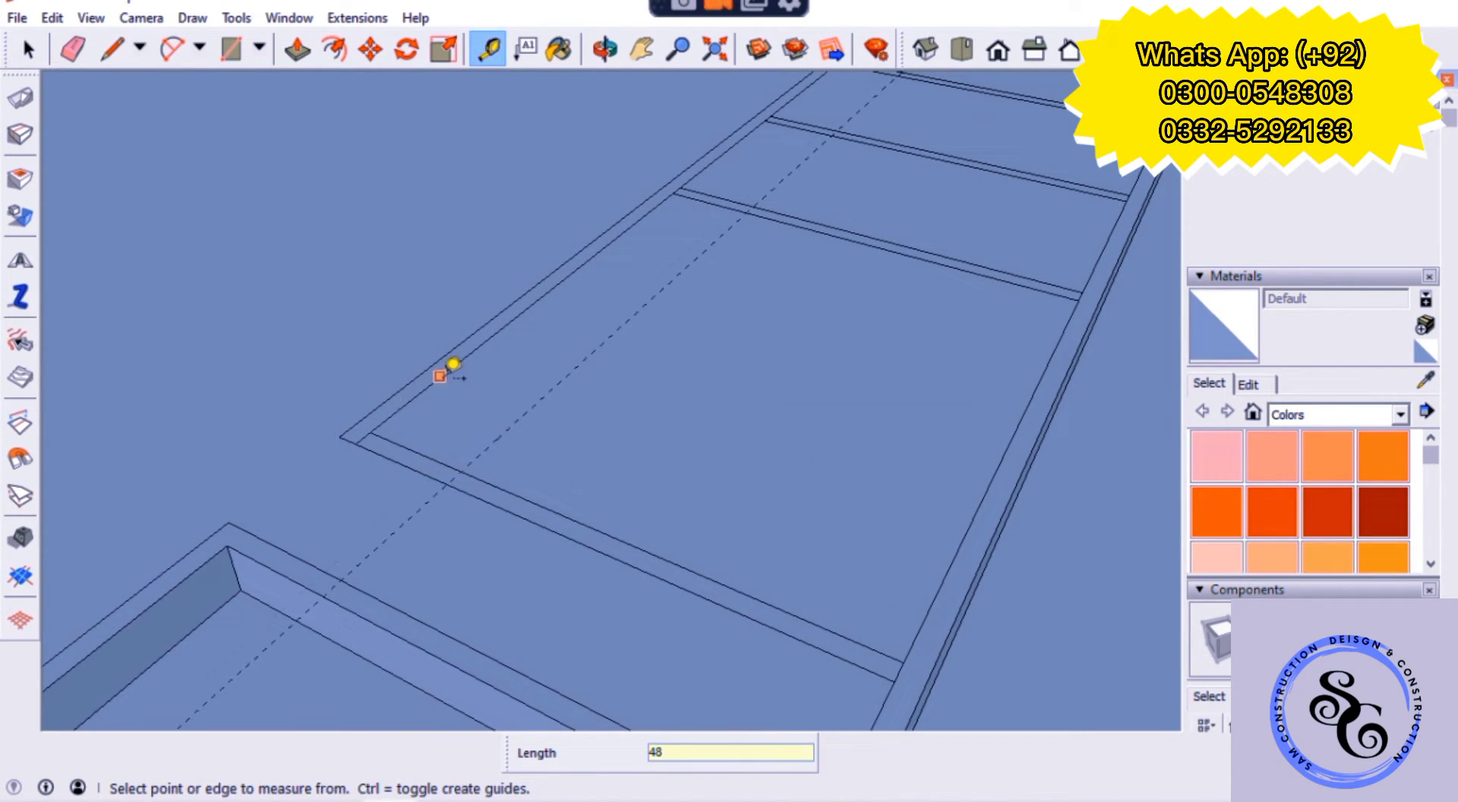
text(4)
key(Return)
click(495, 435)
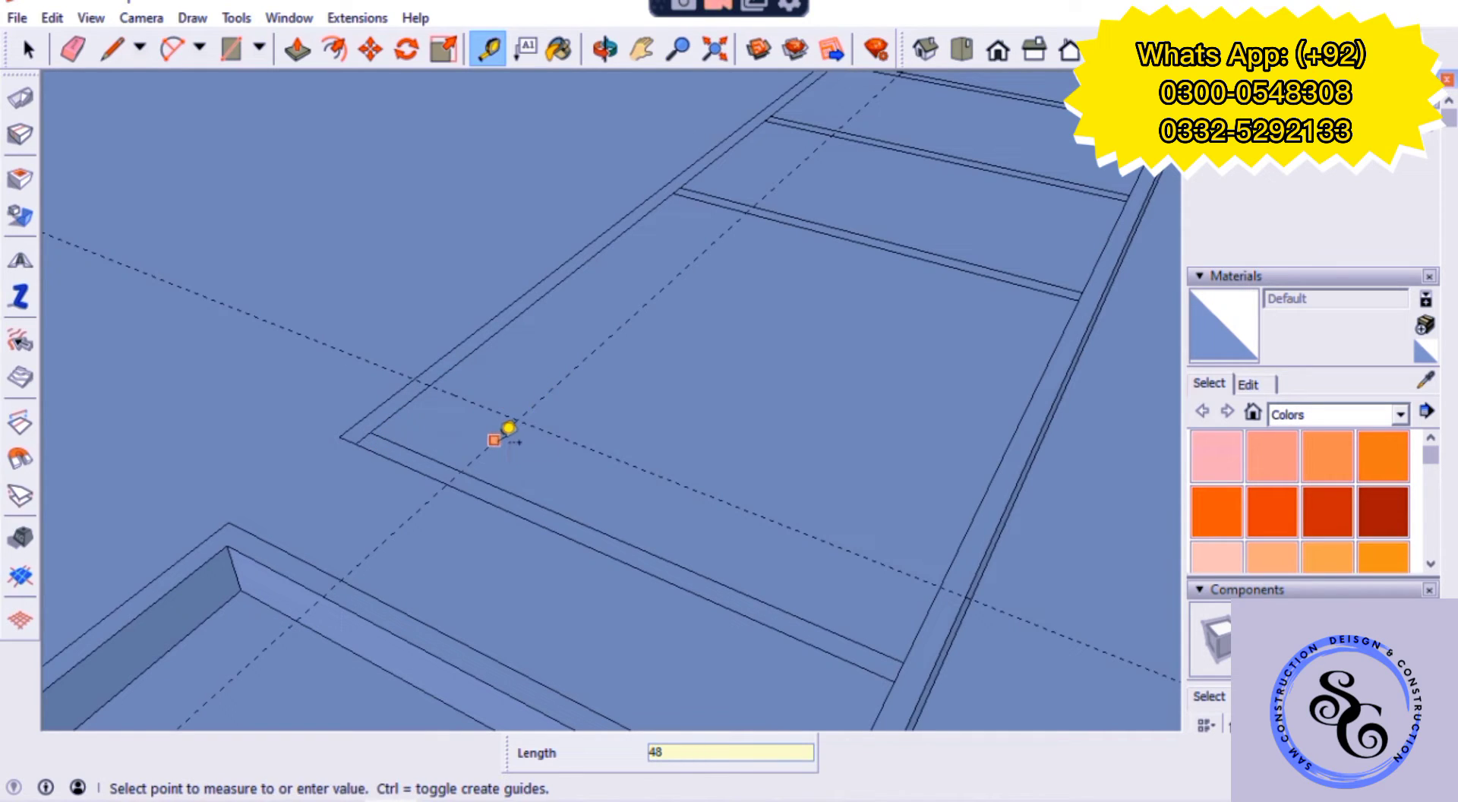
text(9)
key(Return)
click(471, 398)
text(9)
key(Return)
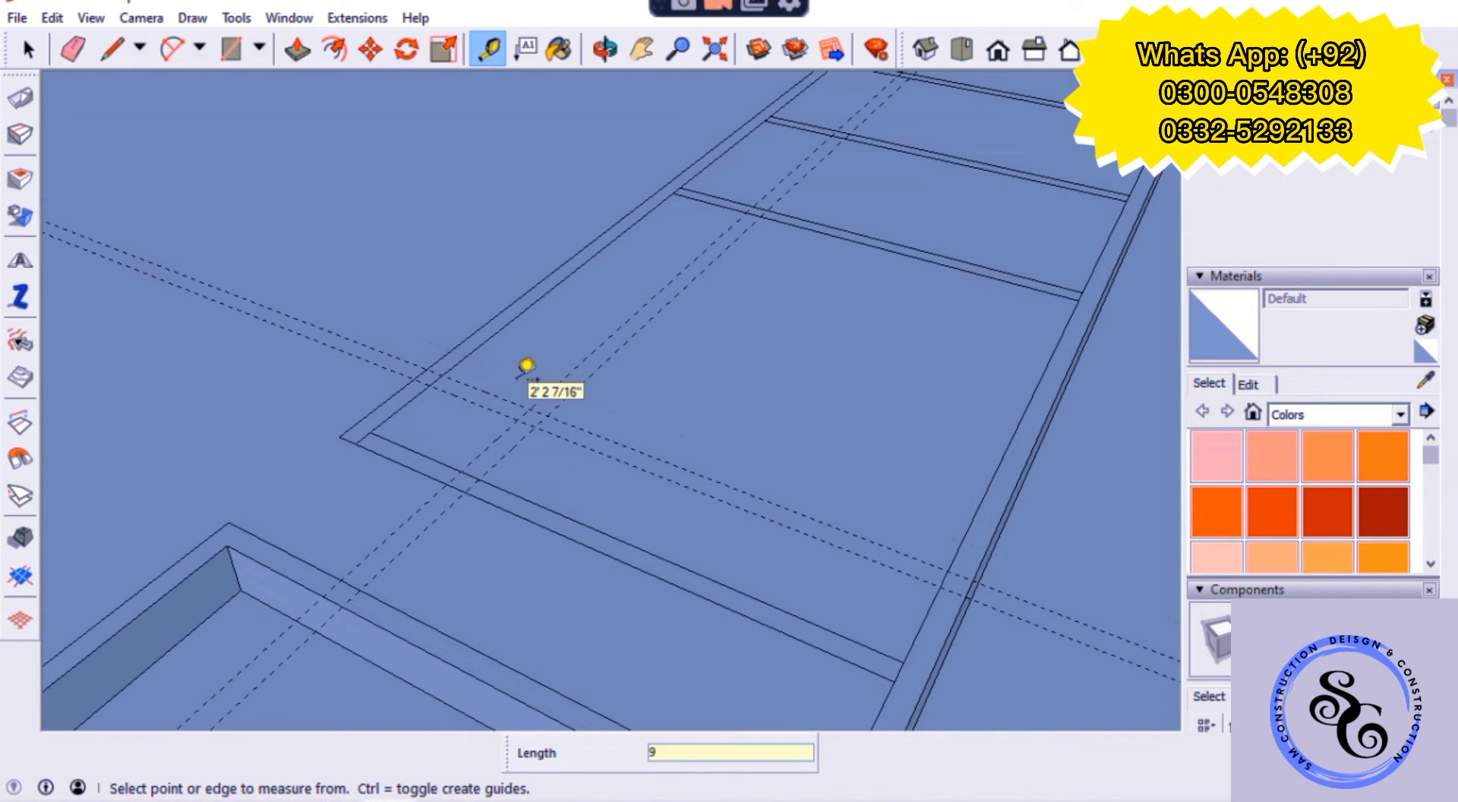
- Draw the inner and outer chamfer lines across the guide crossings and erase the corner
key(l)
click(416, 377)
click(446, 482)
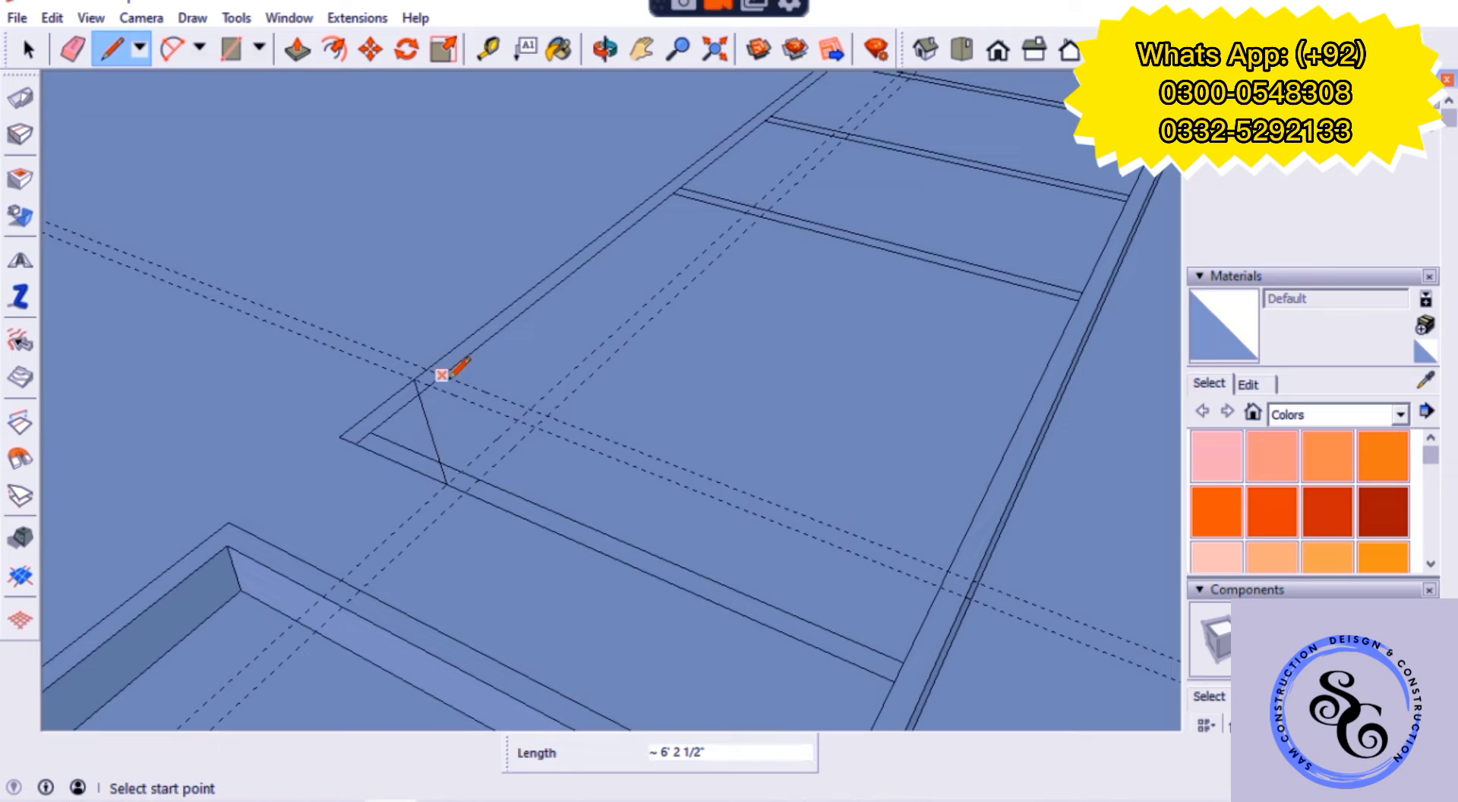
click(442, 374)
click(476, 474)
key(e)
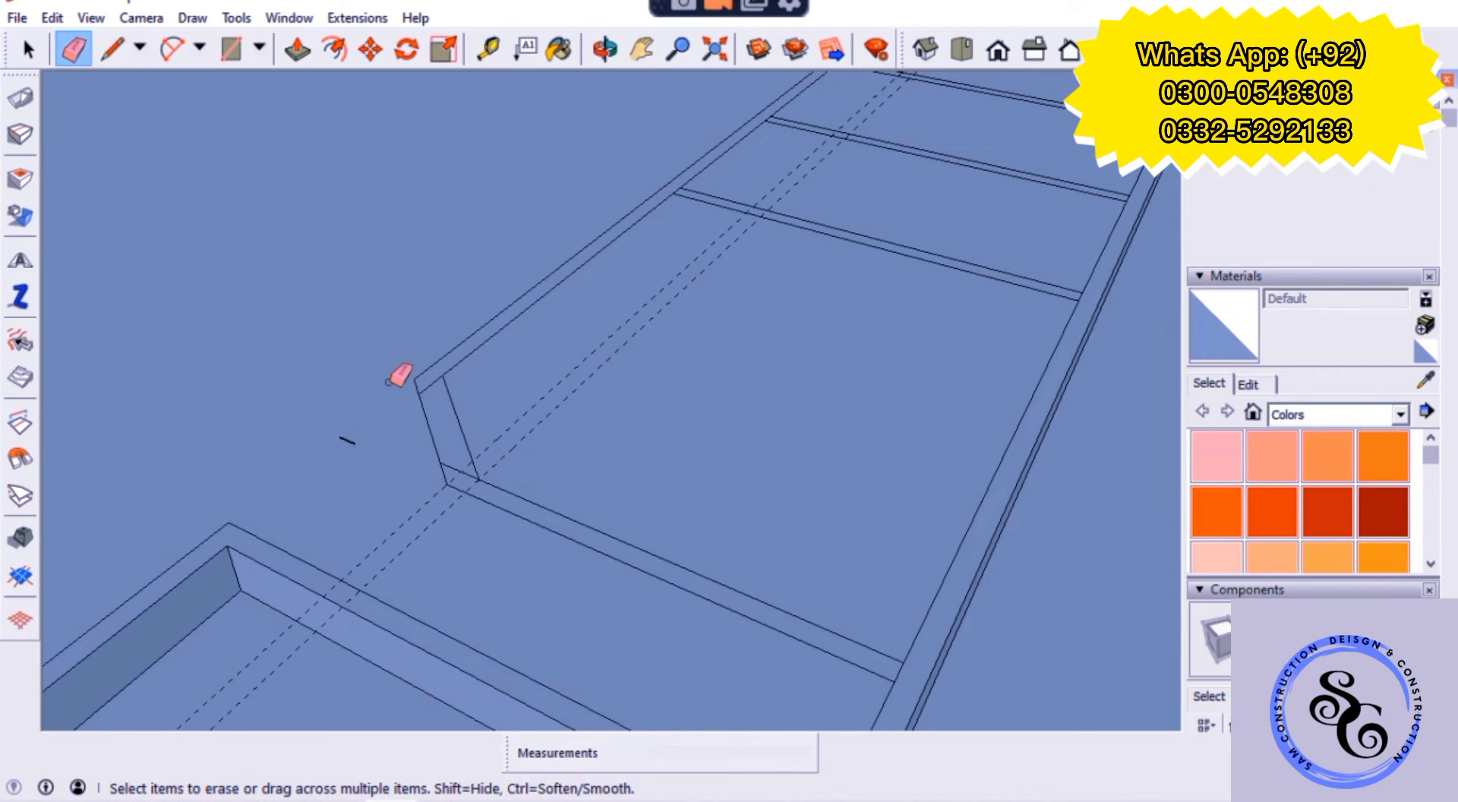
scroll(436, 336, down, 2)
scroll(465, 328, down, 1)
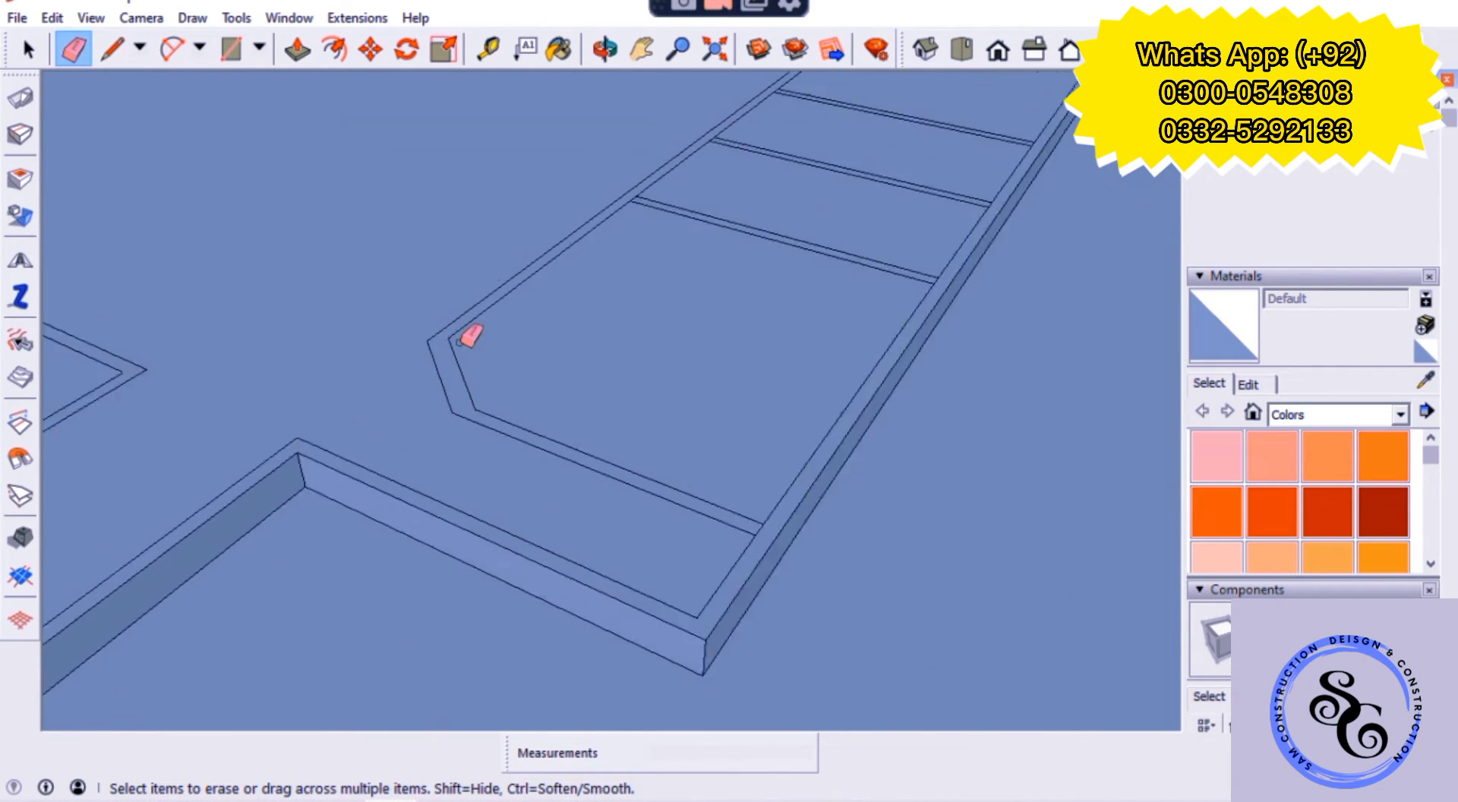
scroll(374, 416, up, 1)
- Add two 6' guides on the wall and draw an angled line between them
key(t)
click(319, 474)
text(6')
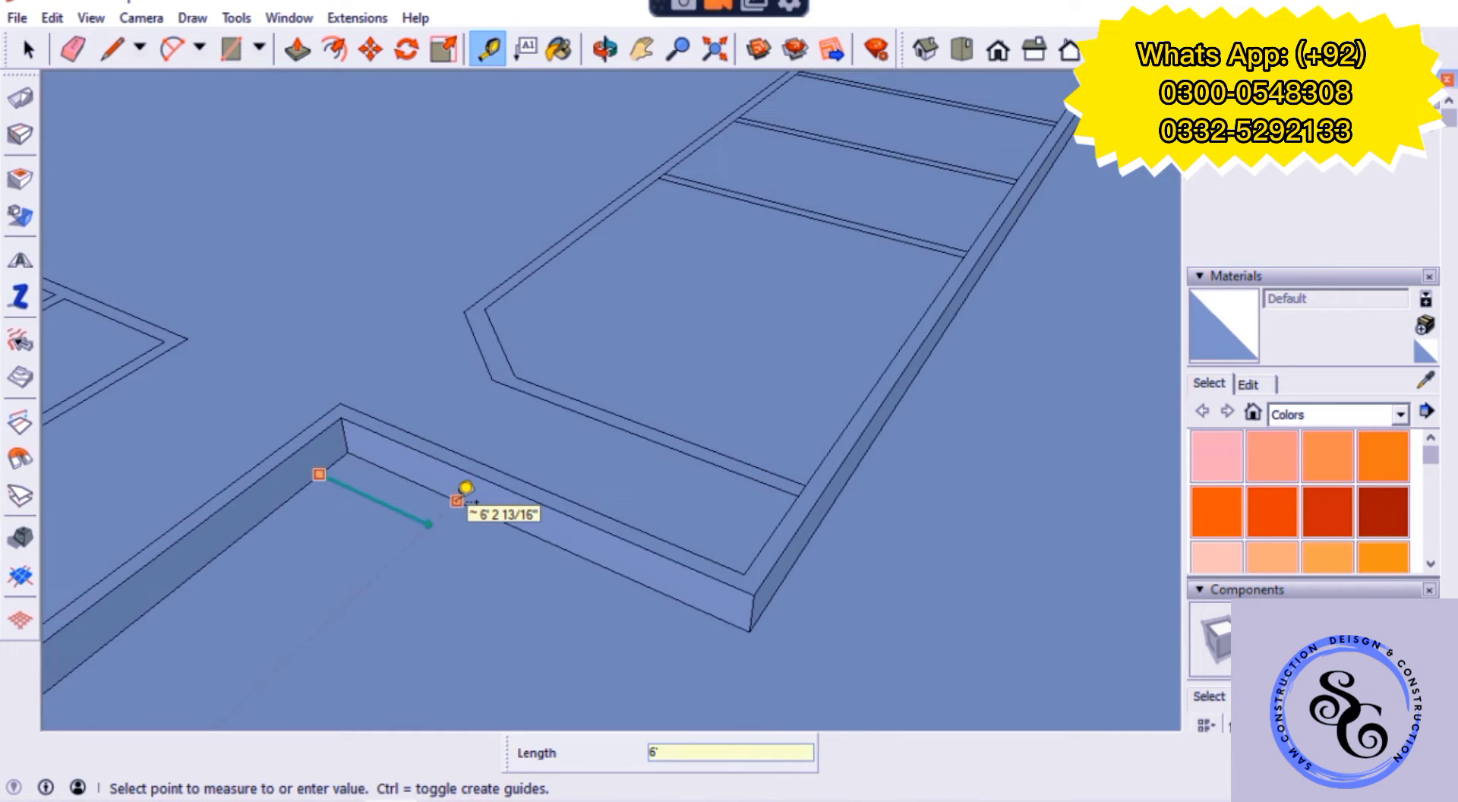
key(Return)
click(413, 474)
text(6')
key(Return)
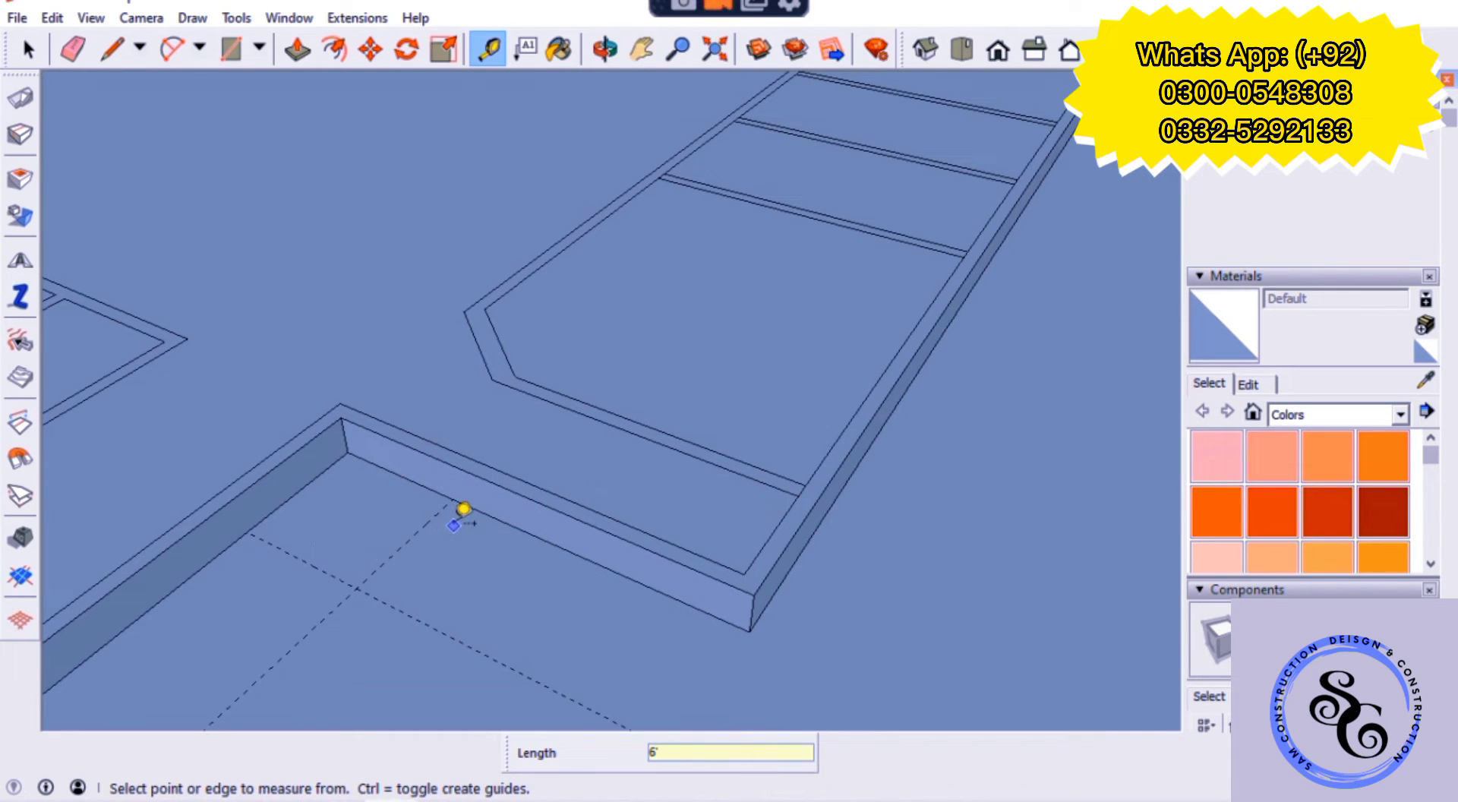
key(l)
click(452, 499)
click(251, 529)
- Close a triangular face against the wall and push it down 2'
key(t)
click(351, 514)
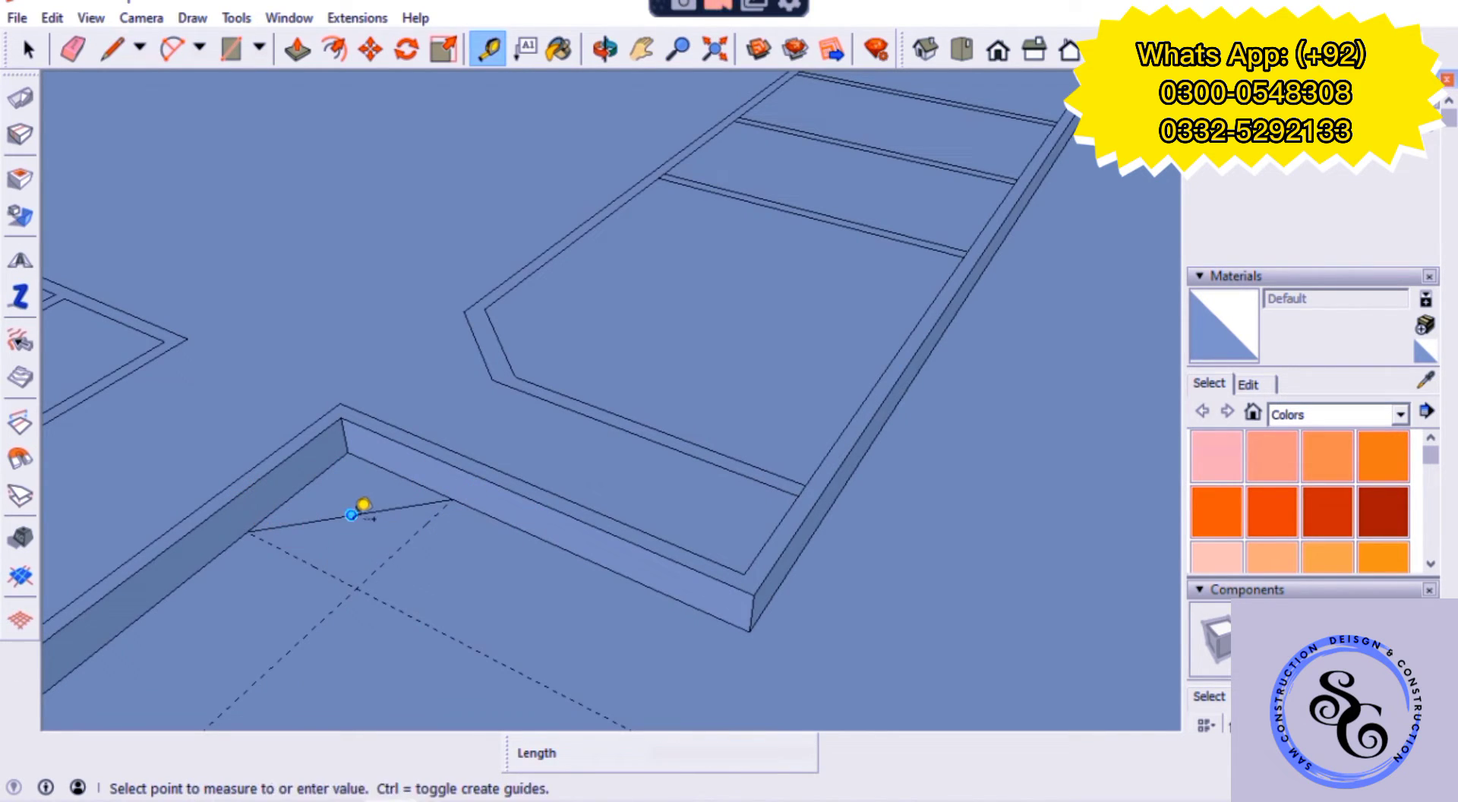
click(372, 531)
key(l)
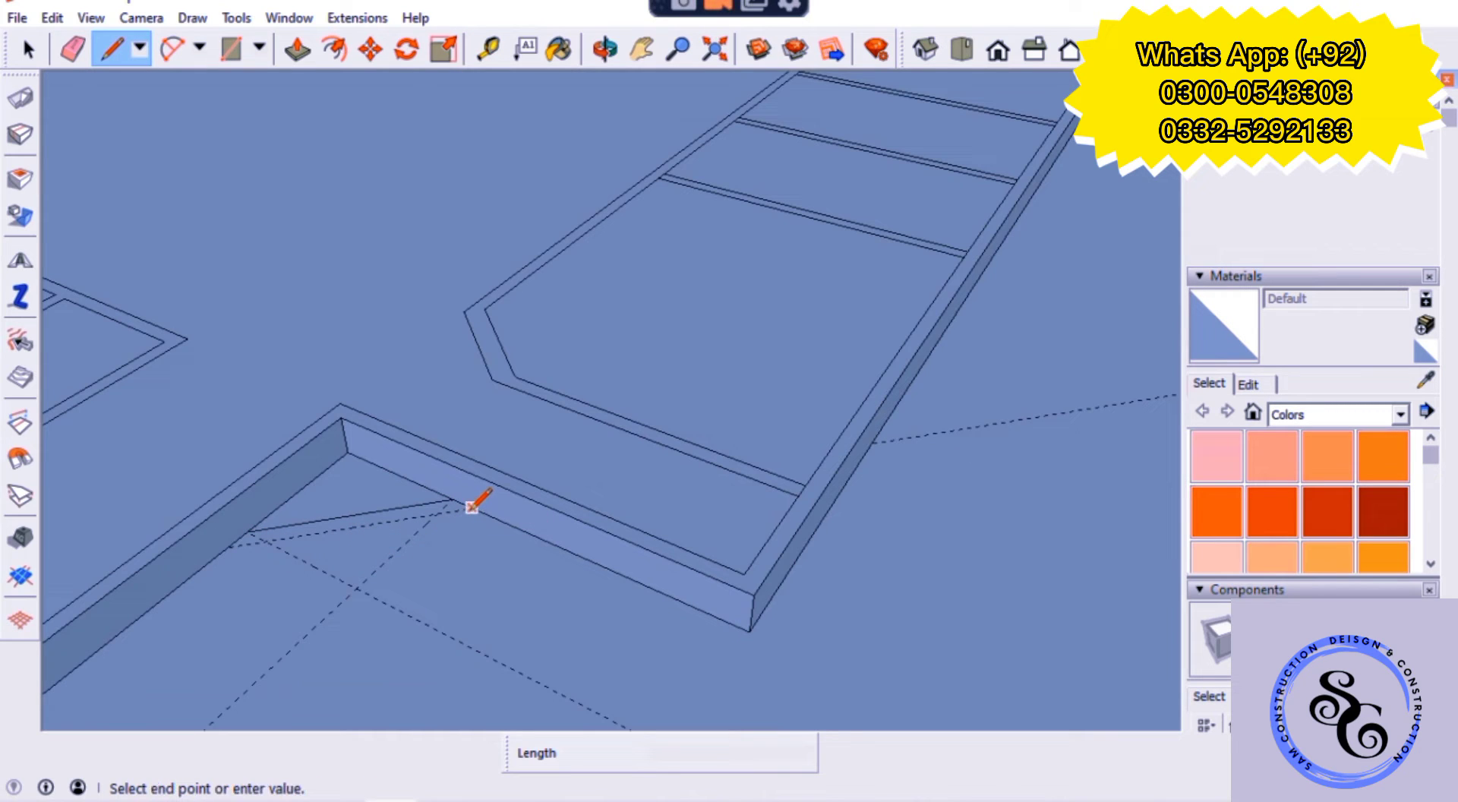
click(472, 505)
key(p)
mouse_move(358, 505)
mouse_down()
mouse_move(497, 448)
mouse_move(358, 530)
mouse_up()
scroll(341, 531, up, 2)
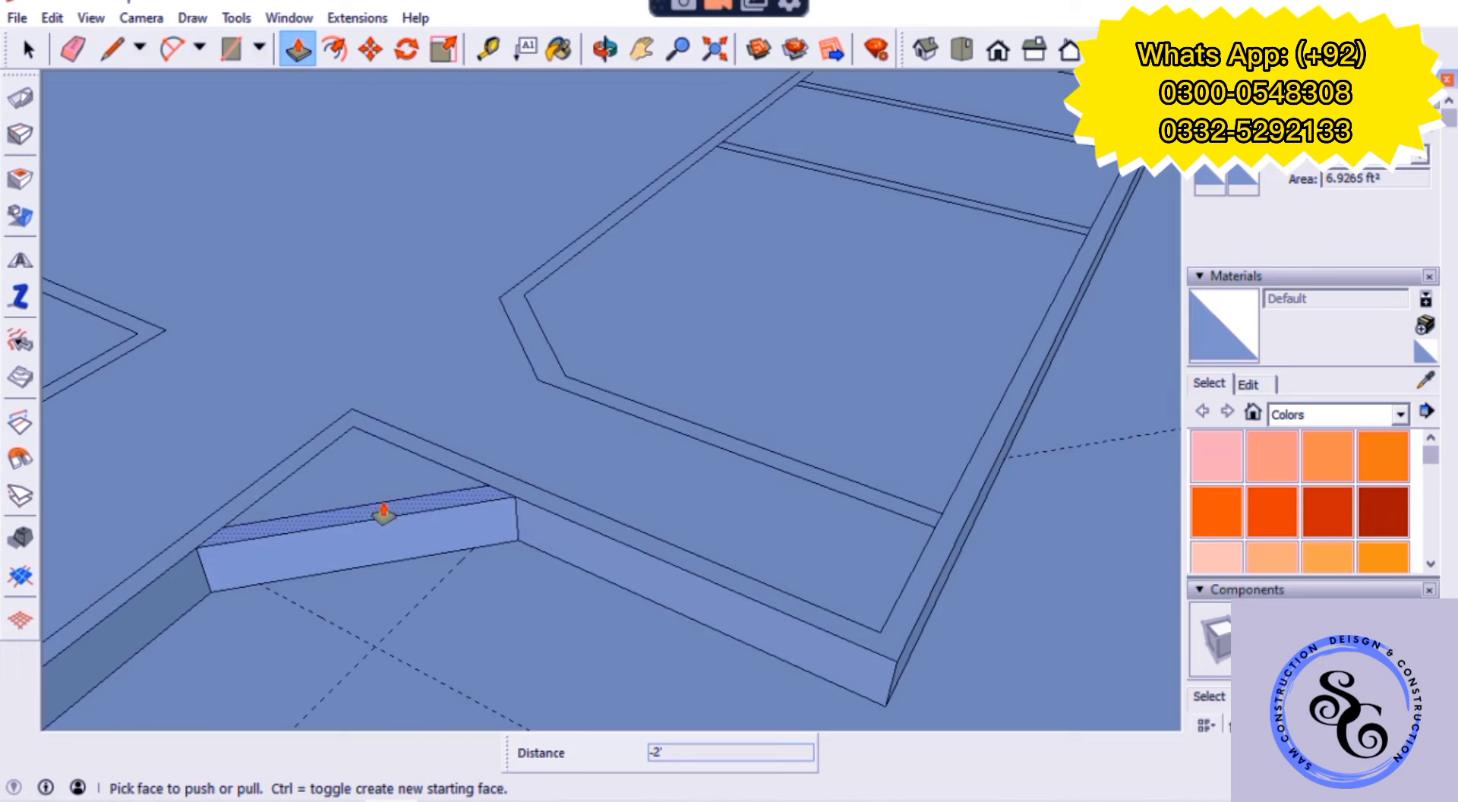
- Draw a short line across the wall top and erase the leftover triangle edges
key(l)
click(487, 484)
click(518, 481)
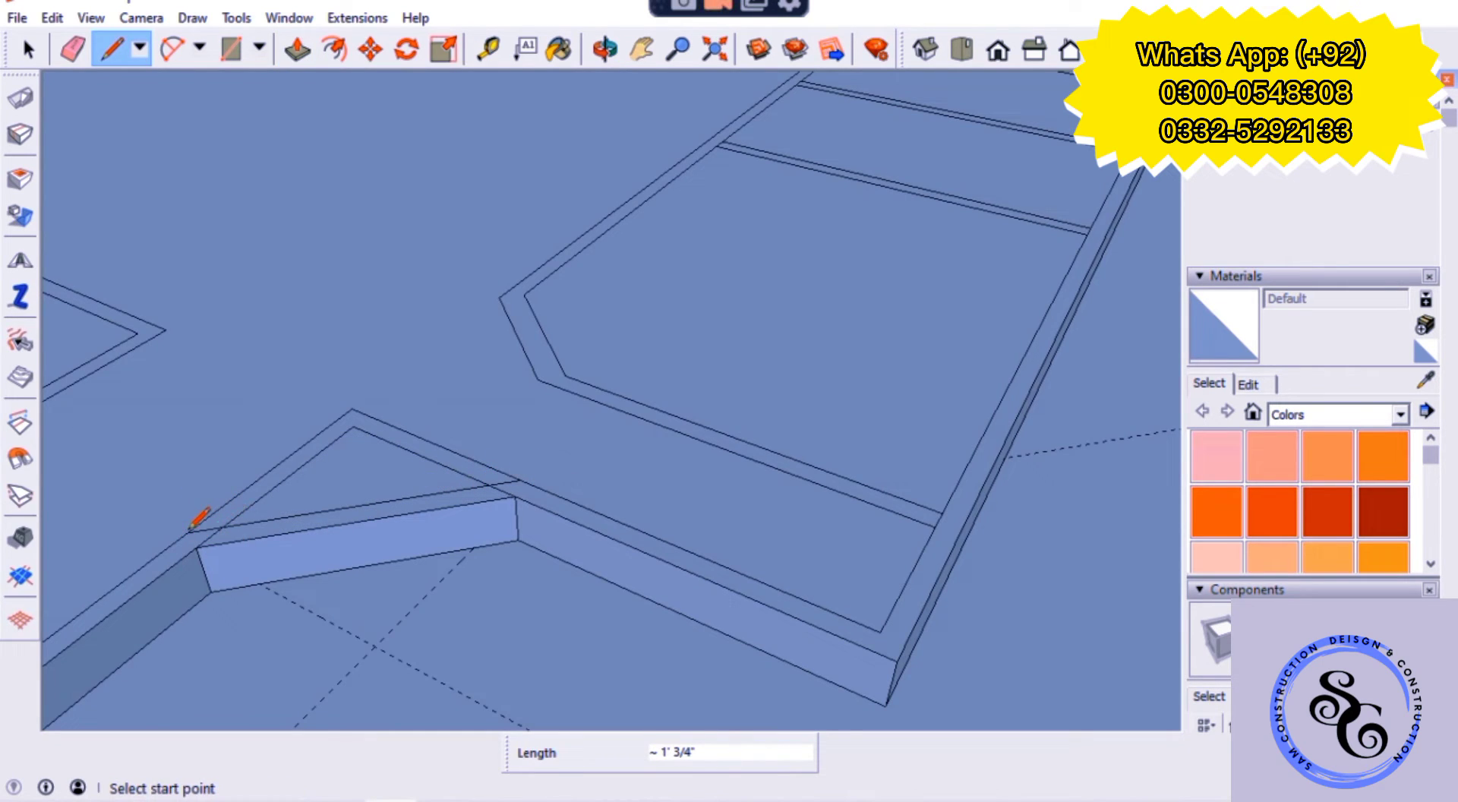
key(e)
drag(332, 459, 350, 434)
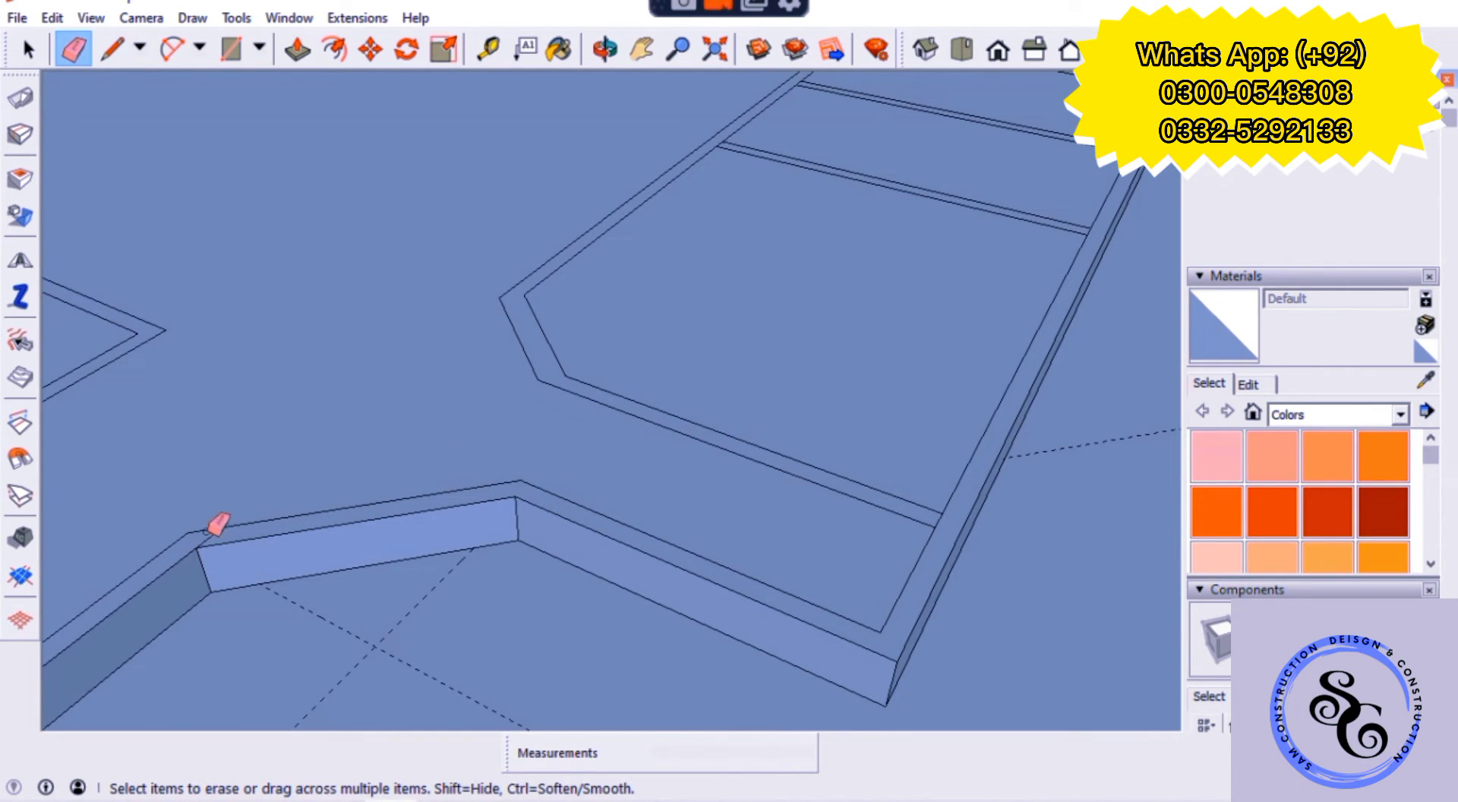
scroll(873, 534, down, 2)
scroll(862, 526, down, 2)
scroll(589, 514, up, 2)
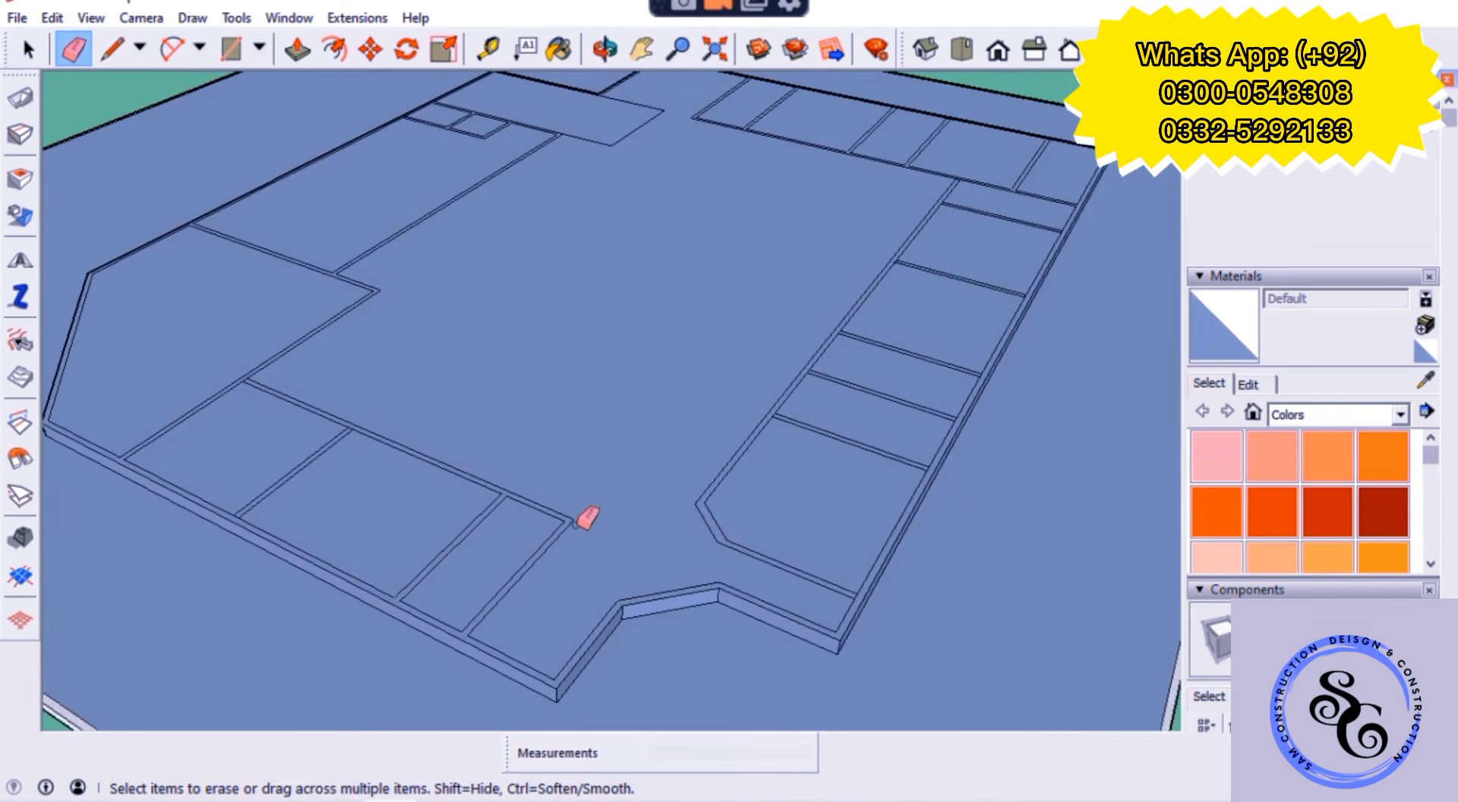
scroll(585, 518, up, 3)
scroll(574, 522, down, 3)
scroll(465, 605, up, 2)
- Orbit the model and place a Tape Measure guide 9' from the plan edge
scroll(478, 653, up, 2)
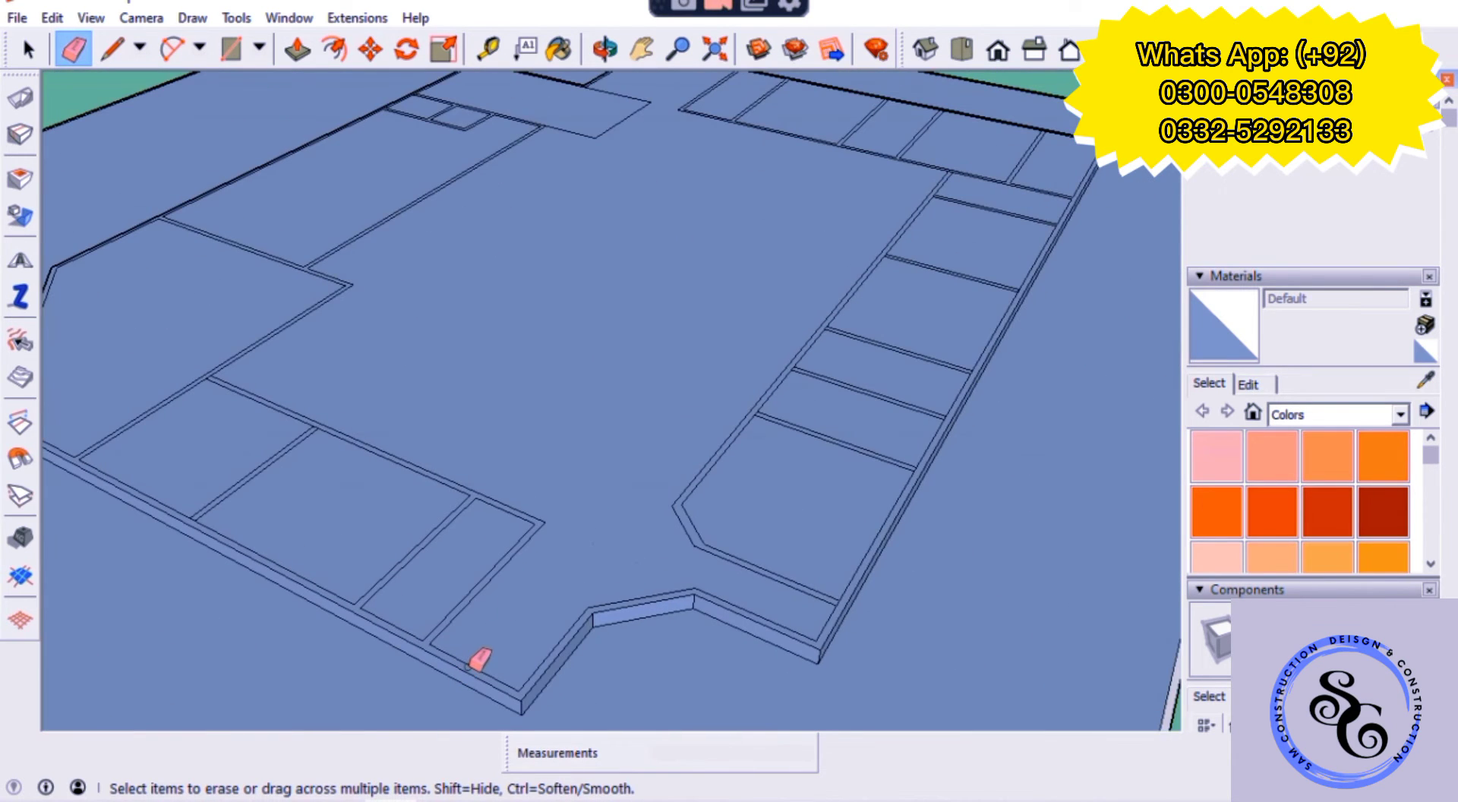
key(space)
click(468, 666)
scroll(518, 623, down, 3)
scroll(655, 276, up, 3)
mouse_move(655, 276)
middle_down()
mouse_move(594, 425)
mouse_move(686, 413)
middle_up()
scroll(289, 547, up, 3)
key(t)
click(285, 564)
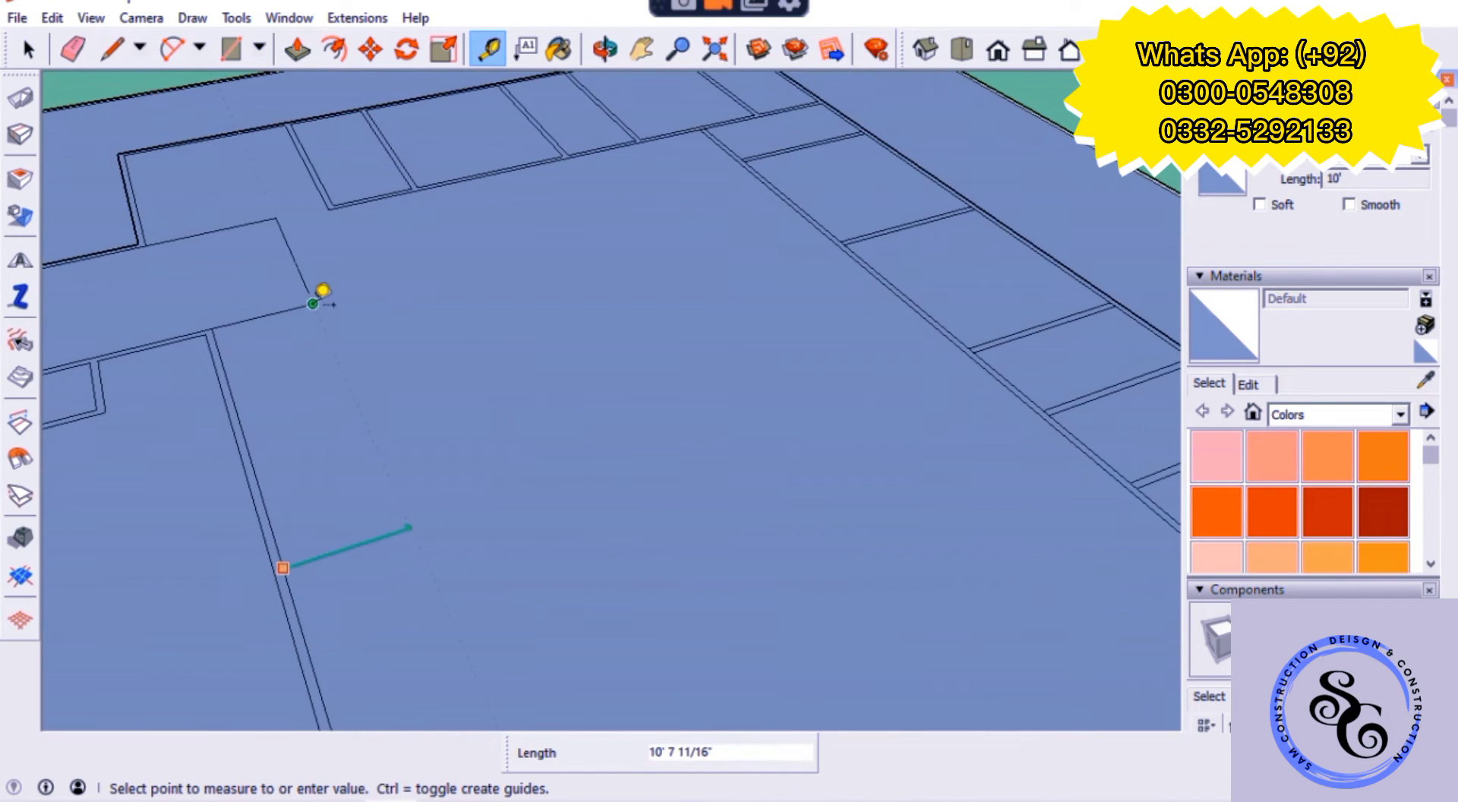
click(377, 199)
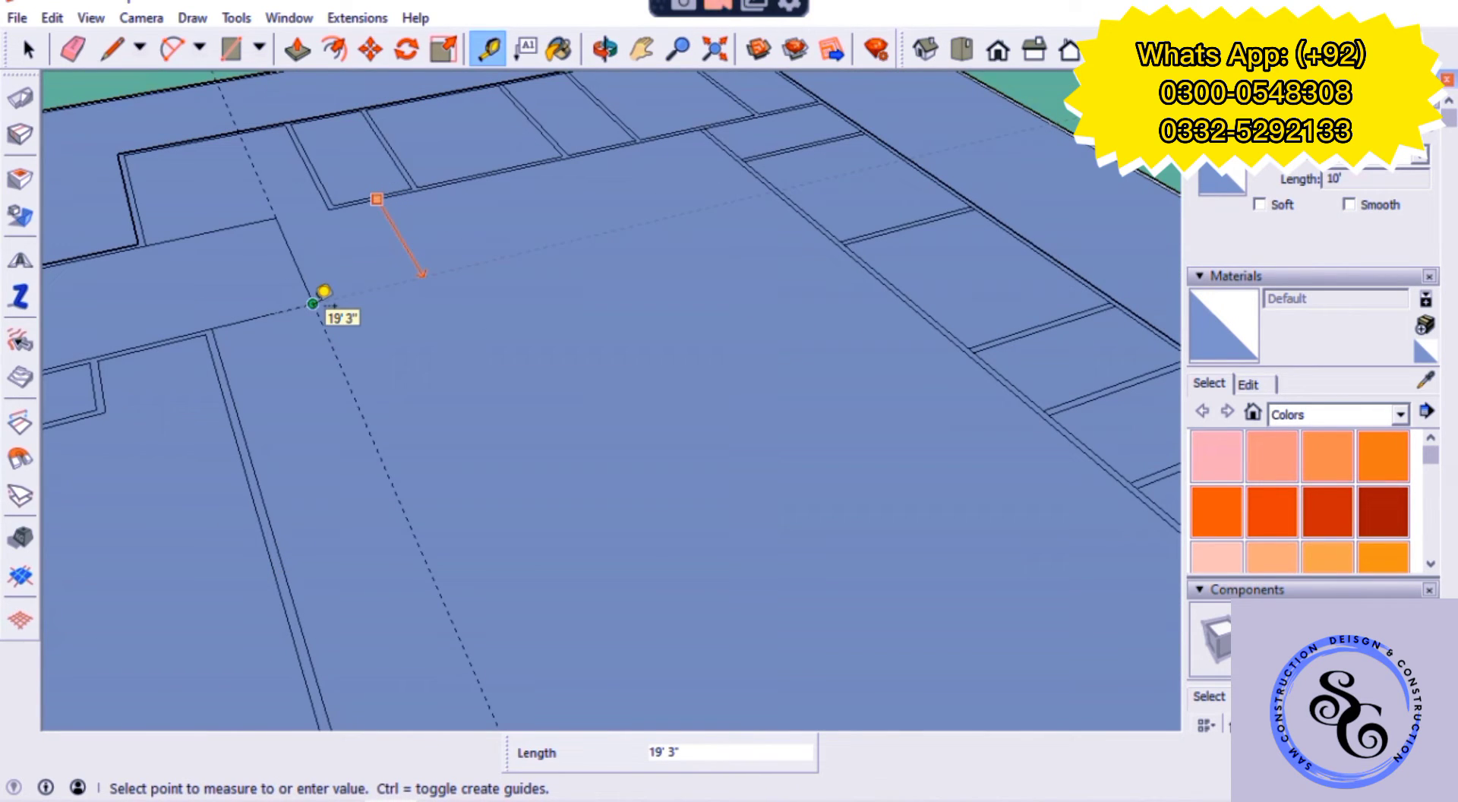
click(313, 302)
click(817, 227)
scroll(660, 254, down, 3)
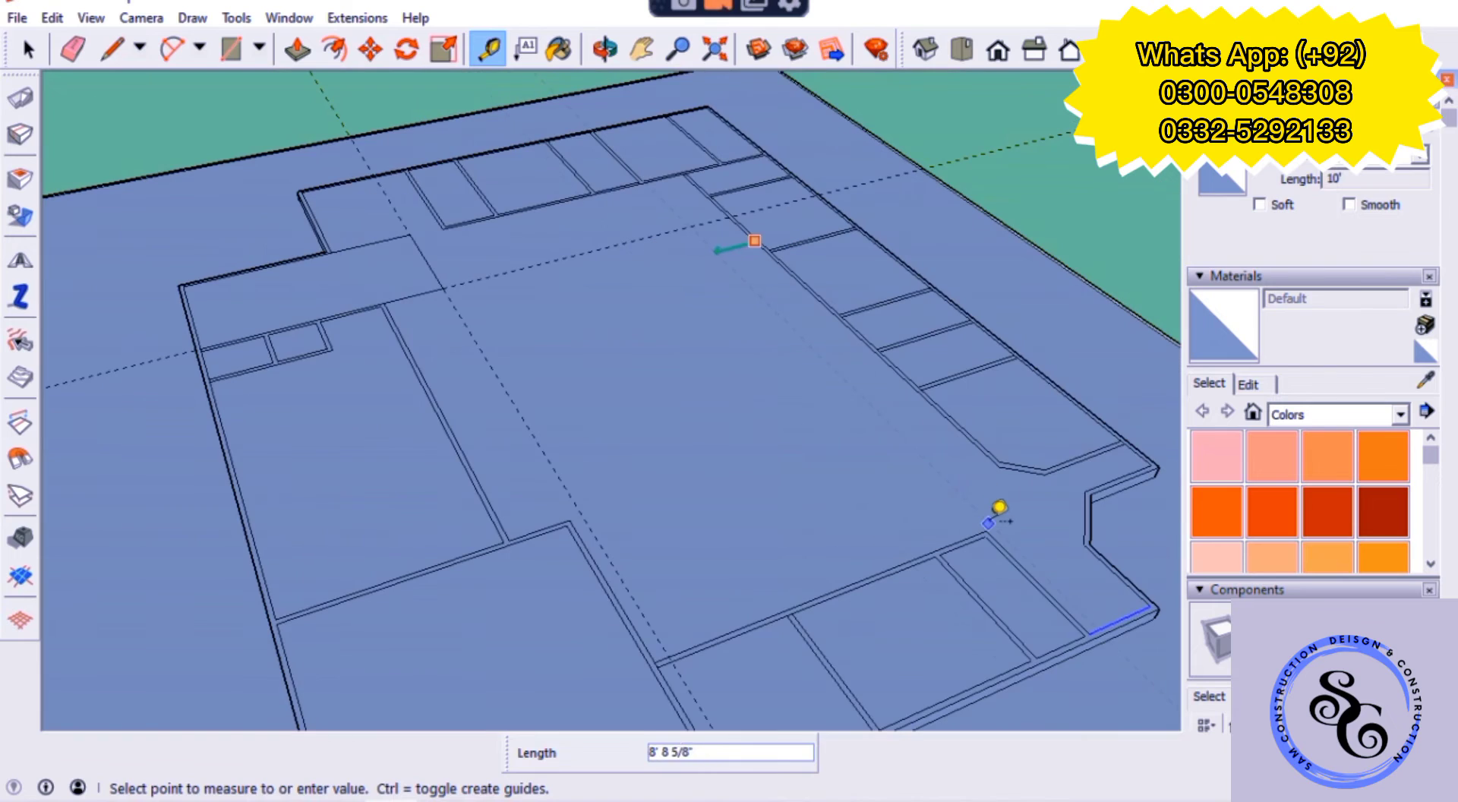
click(999, 508)
click(888, 569)
text(9')
click(999, 465)
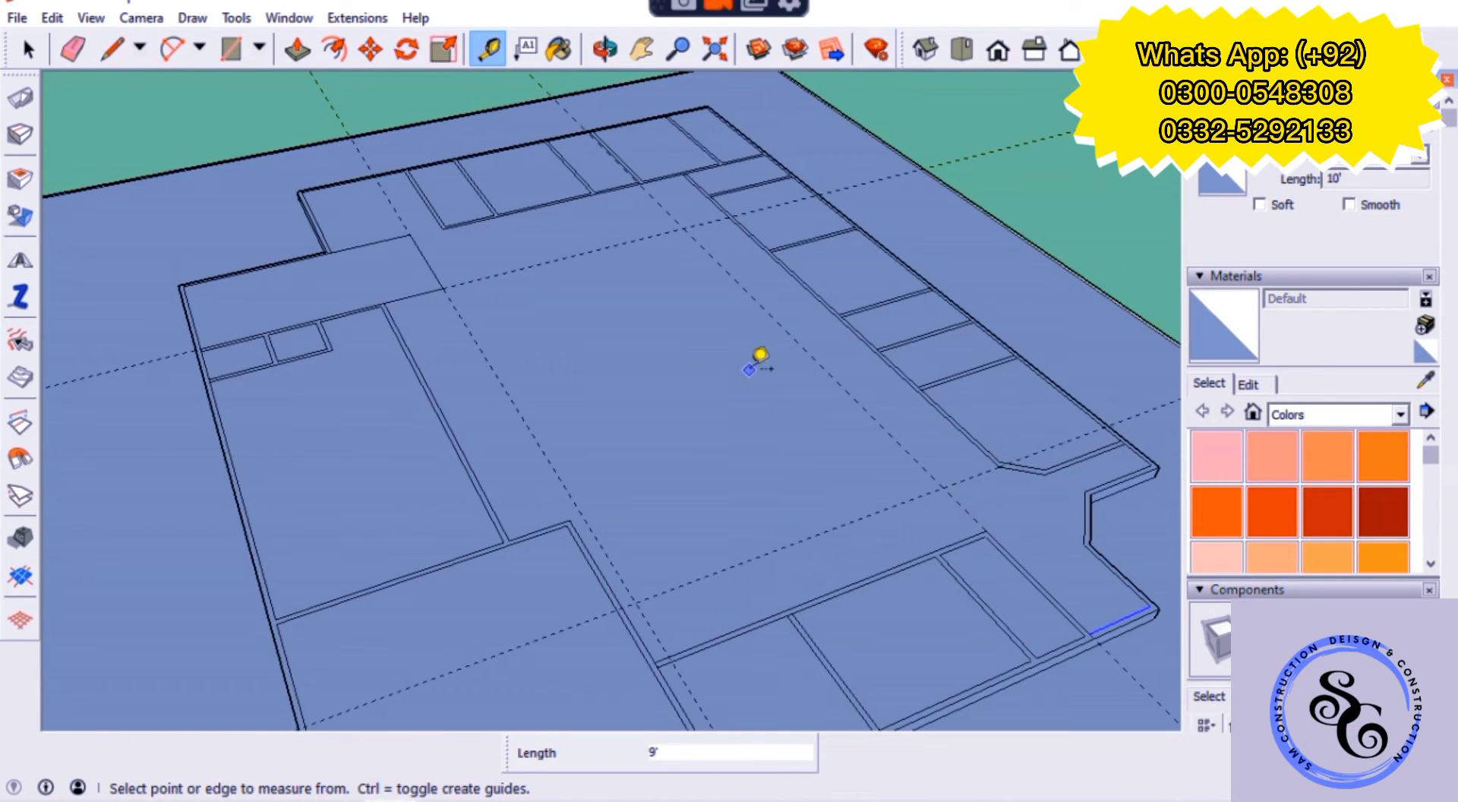
- Add an 8' guide and erase the stray edge in the corridor
click(591, 533)
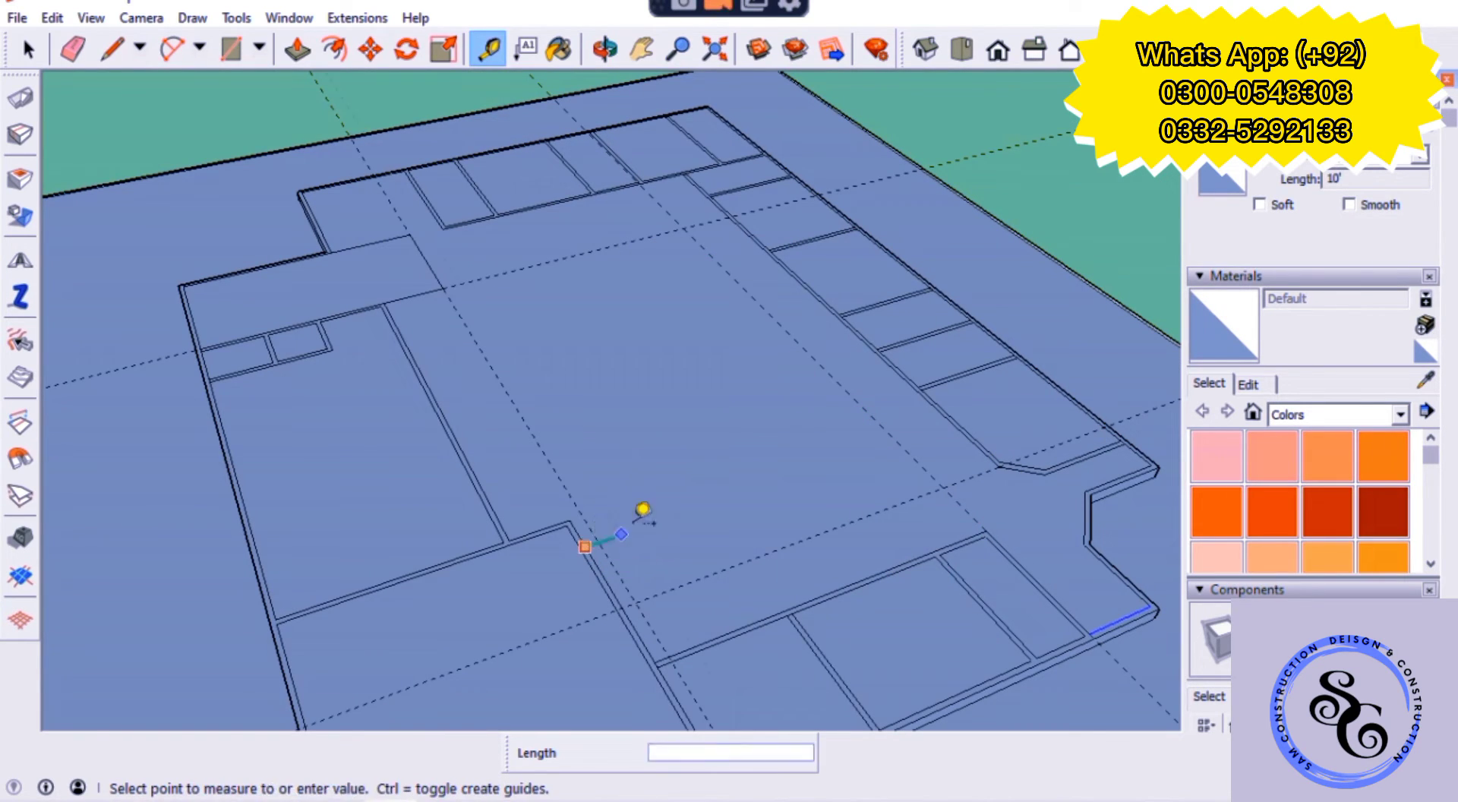
text(8)
key(Return)
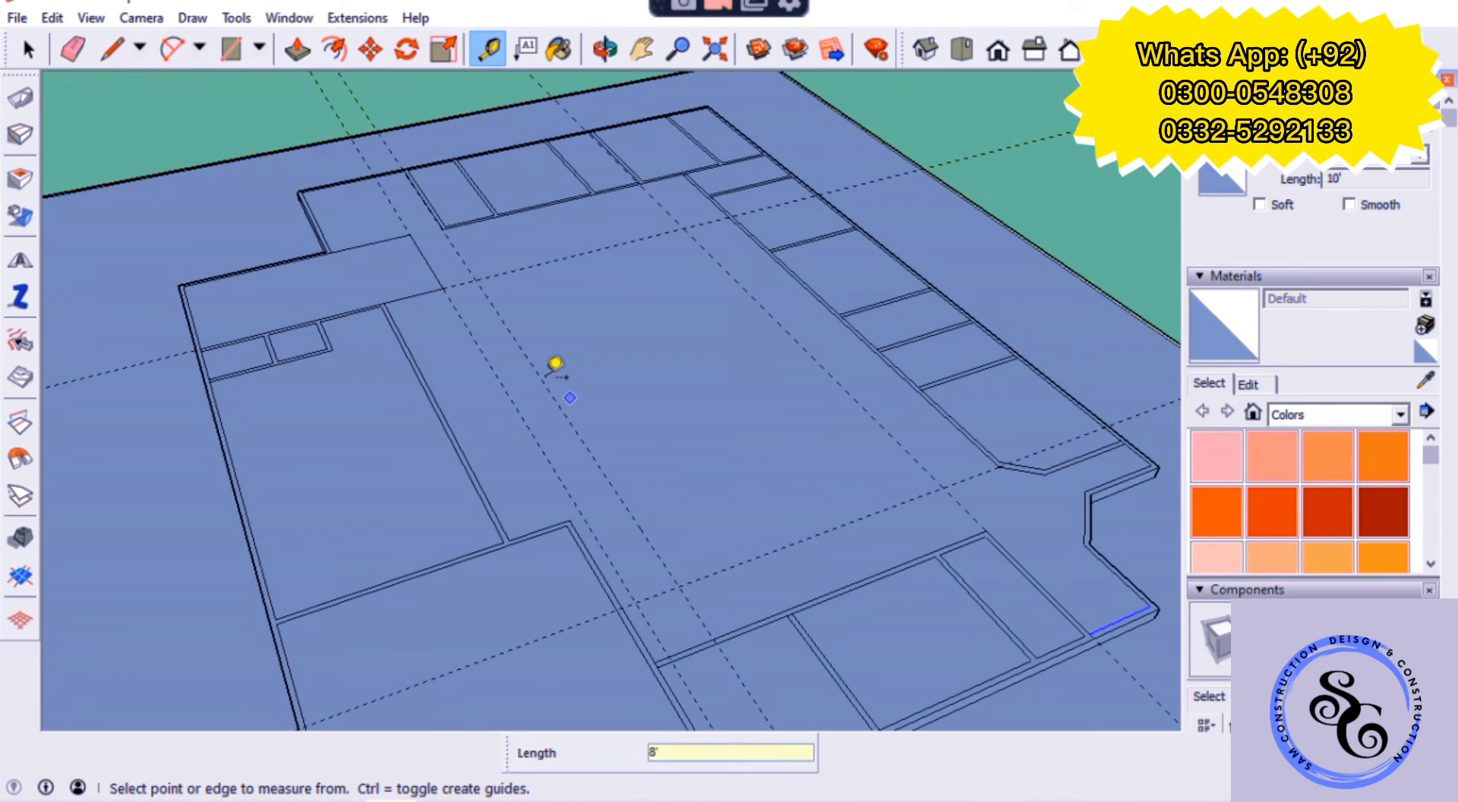
scroll(458, 274, up, 2)
scroll(397, 270, up, 3)
scroll(400, 286, up, 1)
key(e)
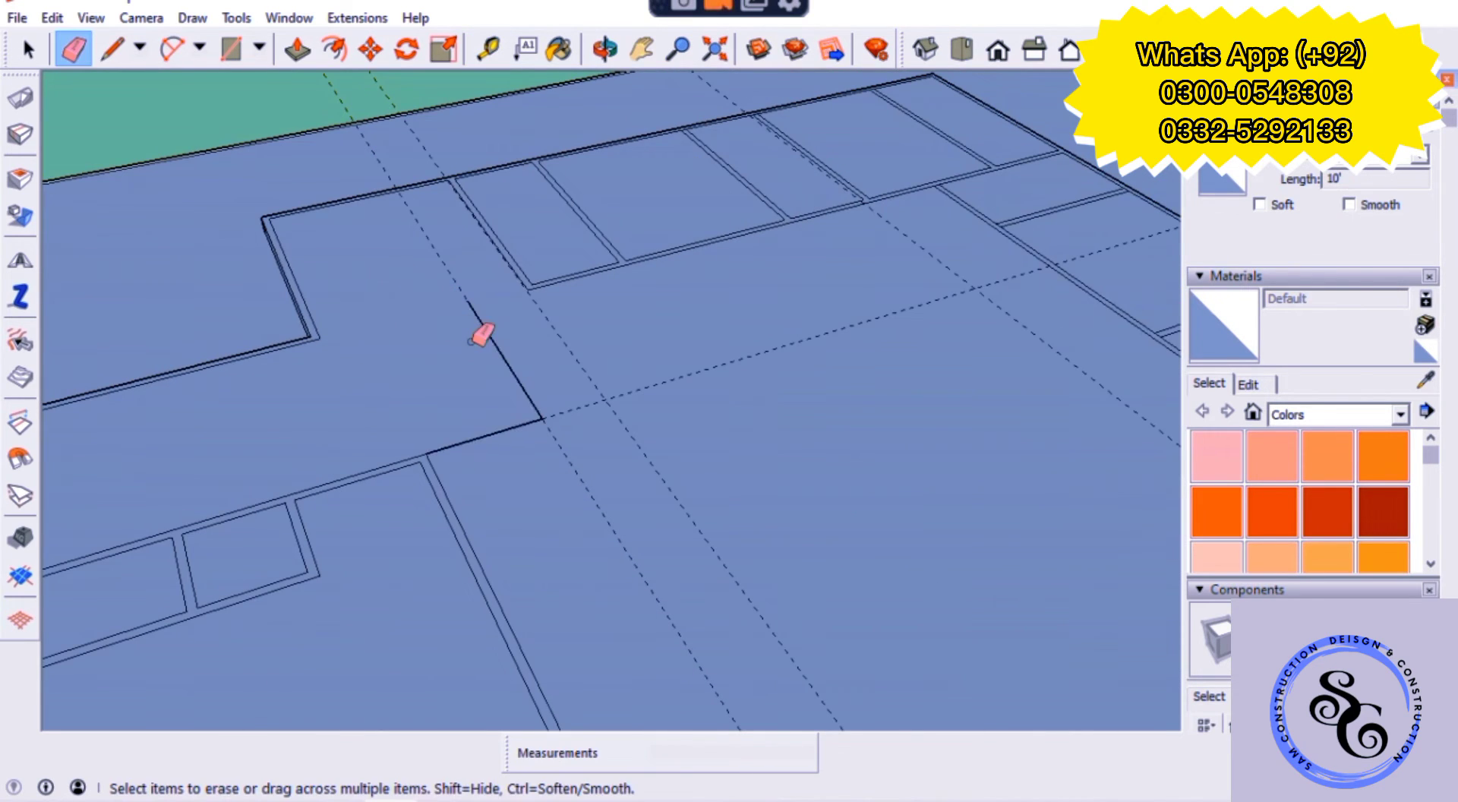
drag(469, 342, 469, 416)
scroll(440, 413, down, 2)
- Trace the notched courtyard outline along the guides into a closed face
key(t)
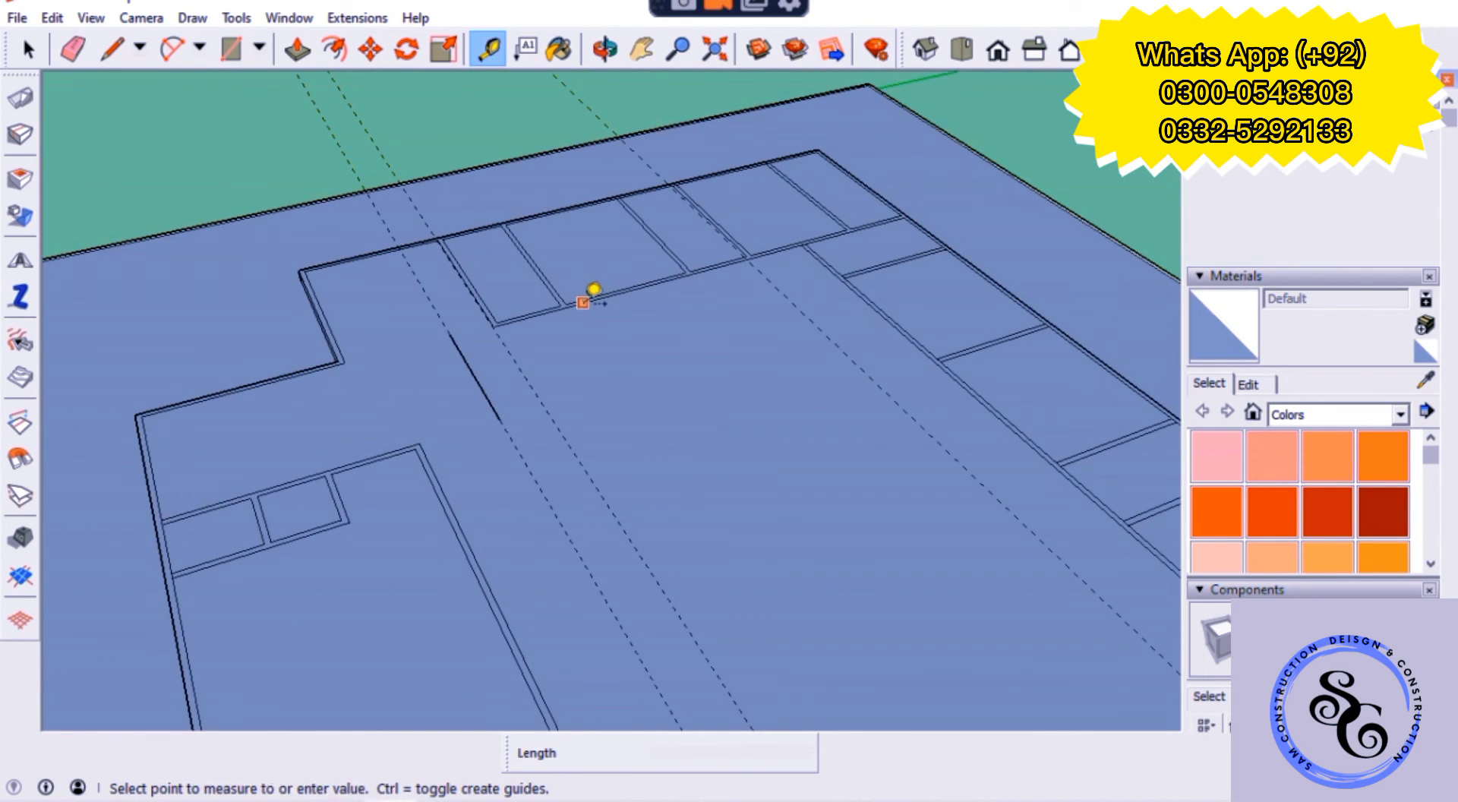
click(582, 302)
key(Escape)
scroll(423, 358, down, 3)
key(l)
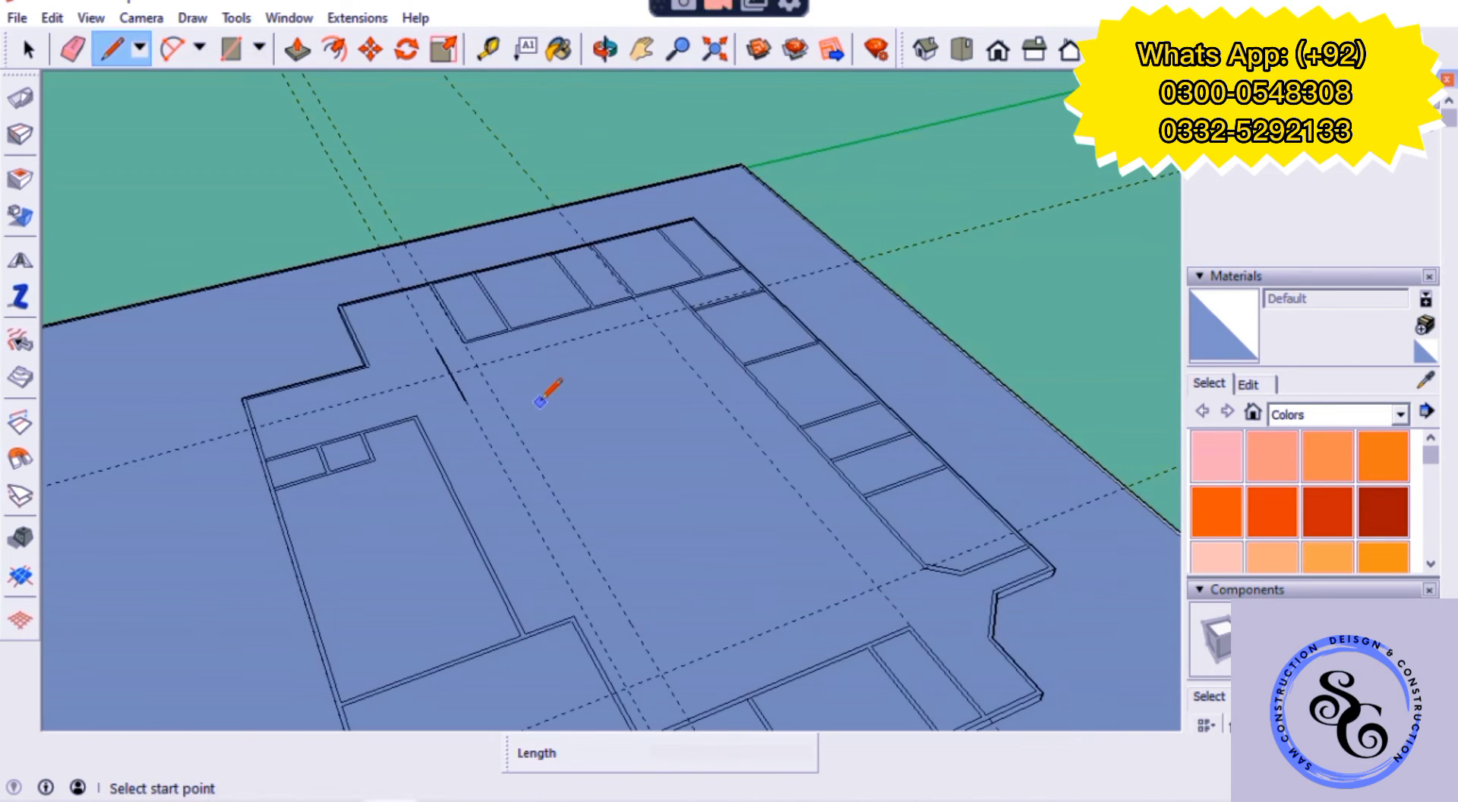
click(877, 586)
click(650, 319)
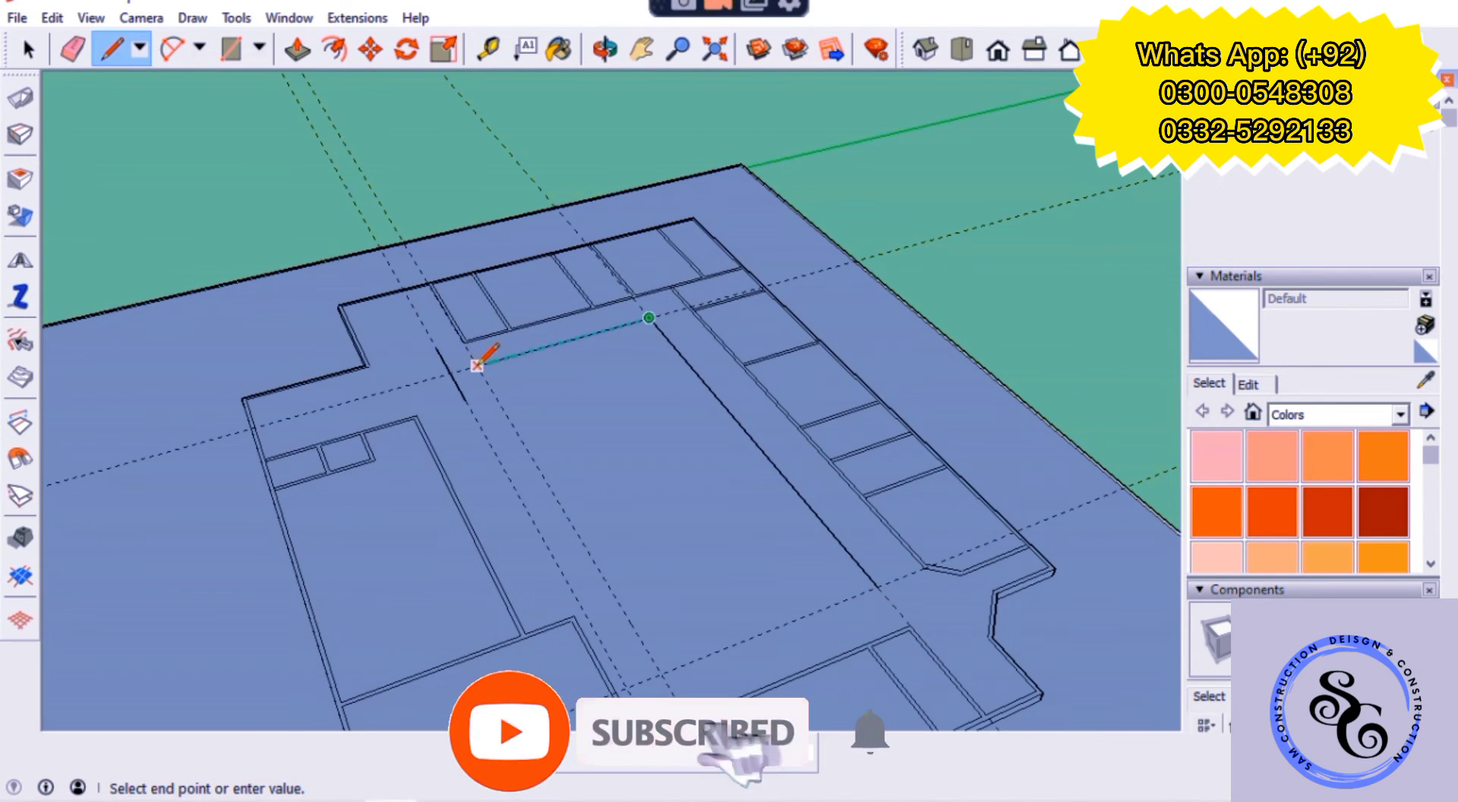
click(449, 372)
click(560, 569)
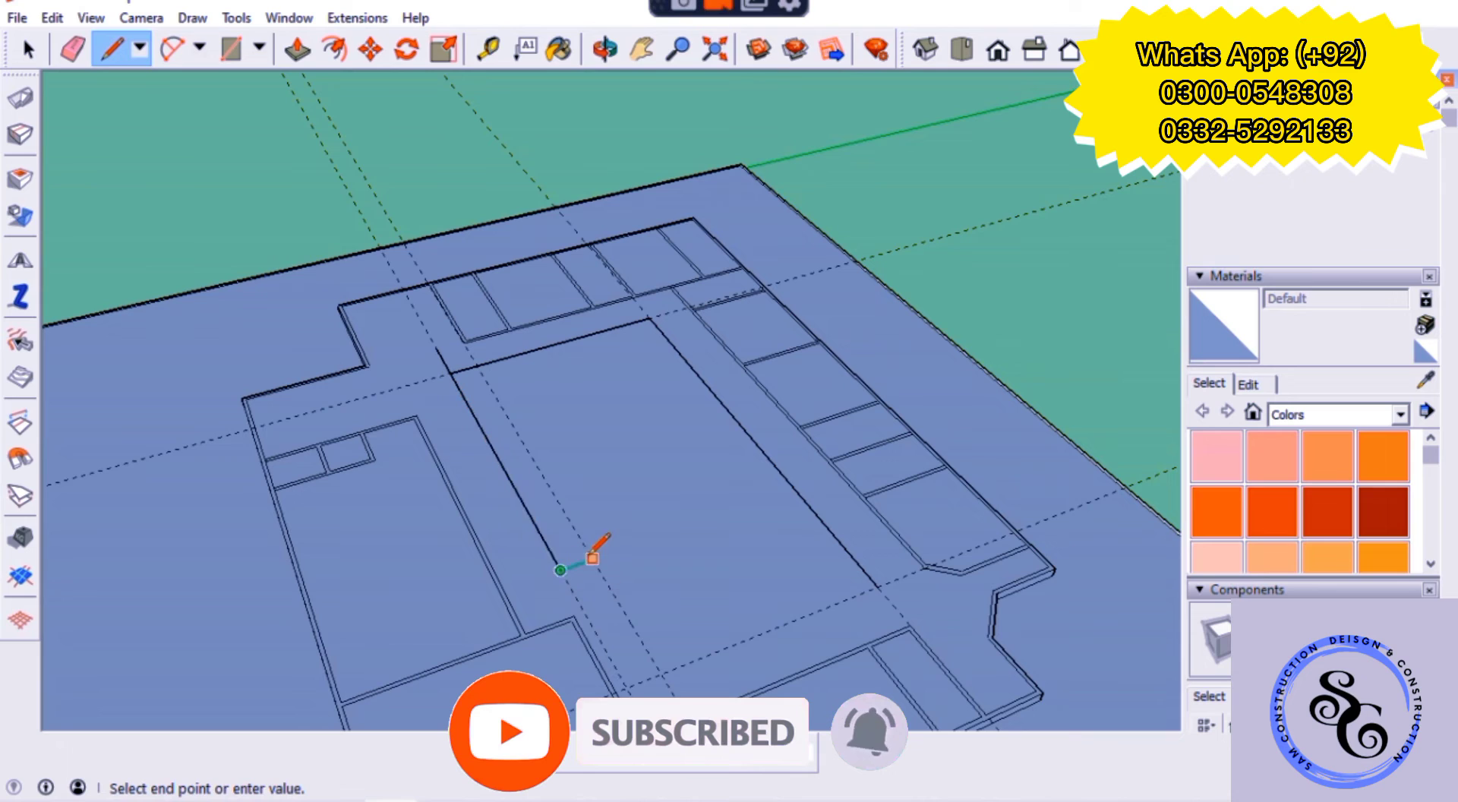
click(877, 586)
key(e)
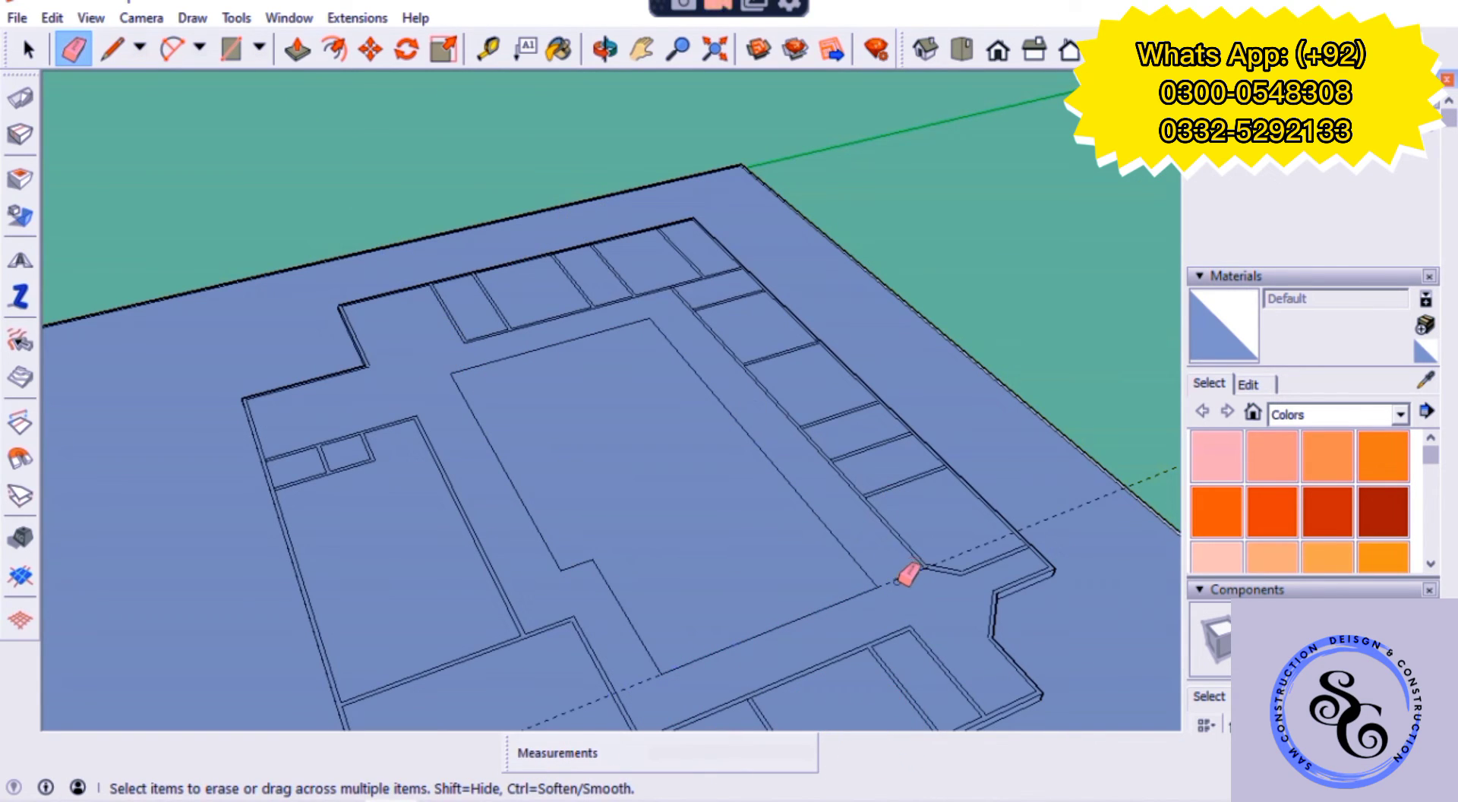
key(space)
scroll(571, 486, down, 2)
click(554, 492)
- Orbit to look down on the plan and place a guide 10' from the slab edge
scroll(655, 552, up, 1)
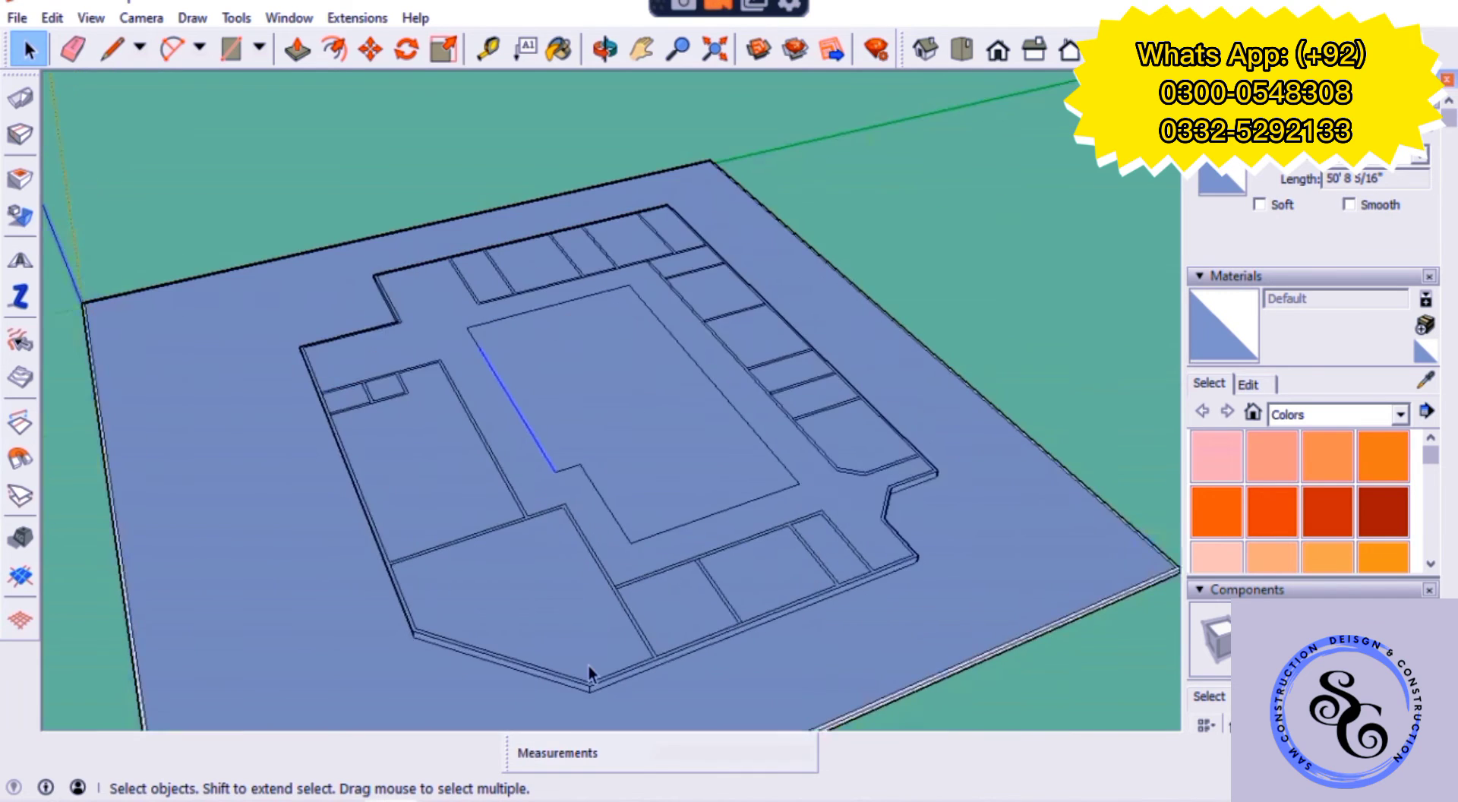
scroll(587, 664, up, 2)
scroll(549, 590, up, 1)
middle_drag(550, 604, 703, 663)
scroll(699, 544, down, 3)
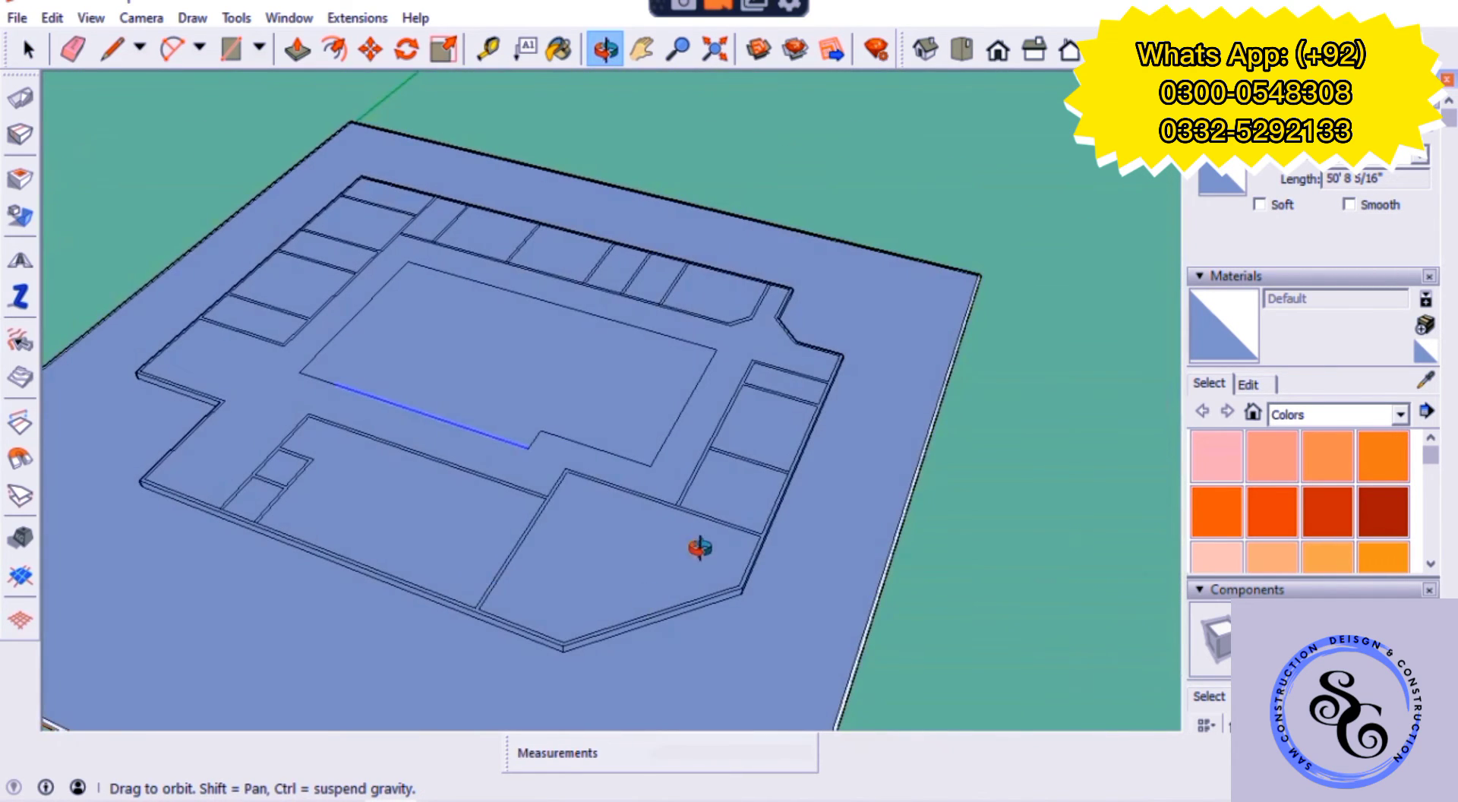
scroll(748, 553, up, 5)
key(t)
click(748, 569)
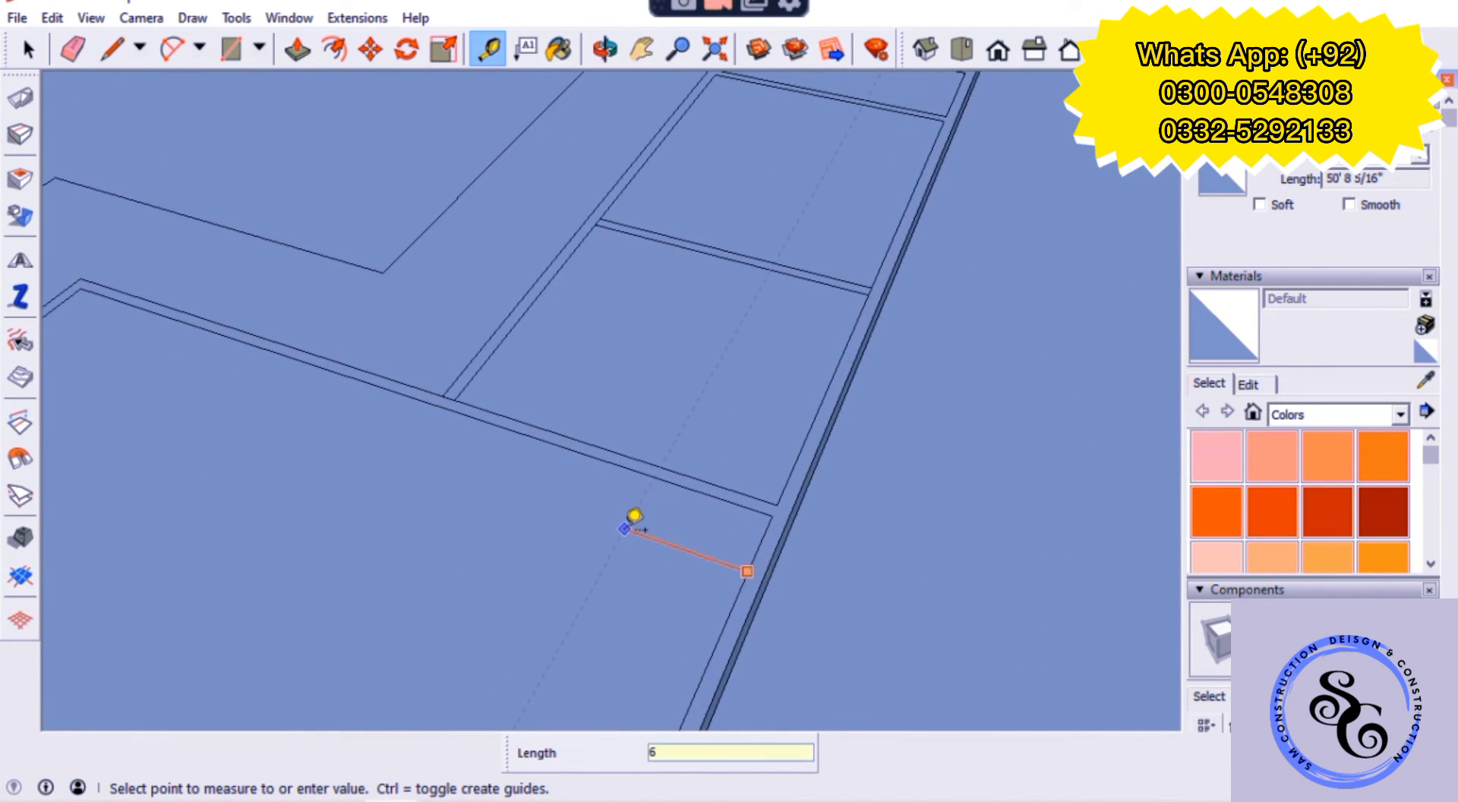
click(635, 514)
click(732, 502)
key(Return)
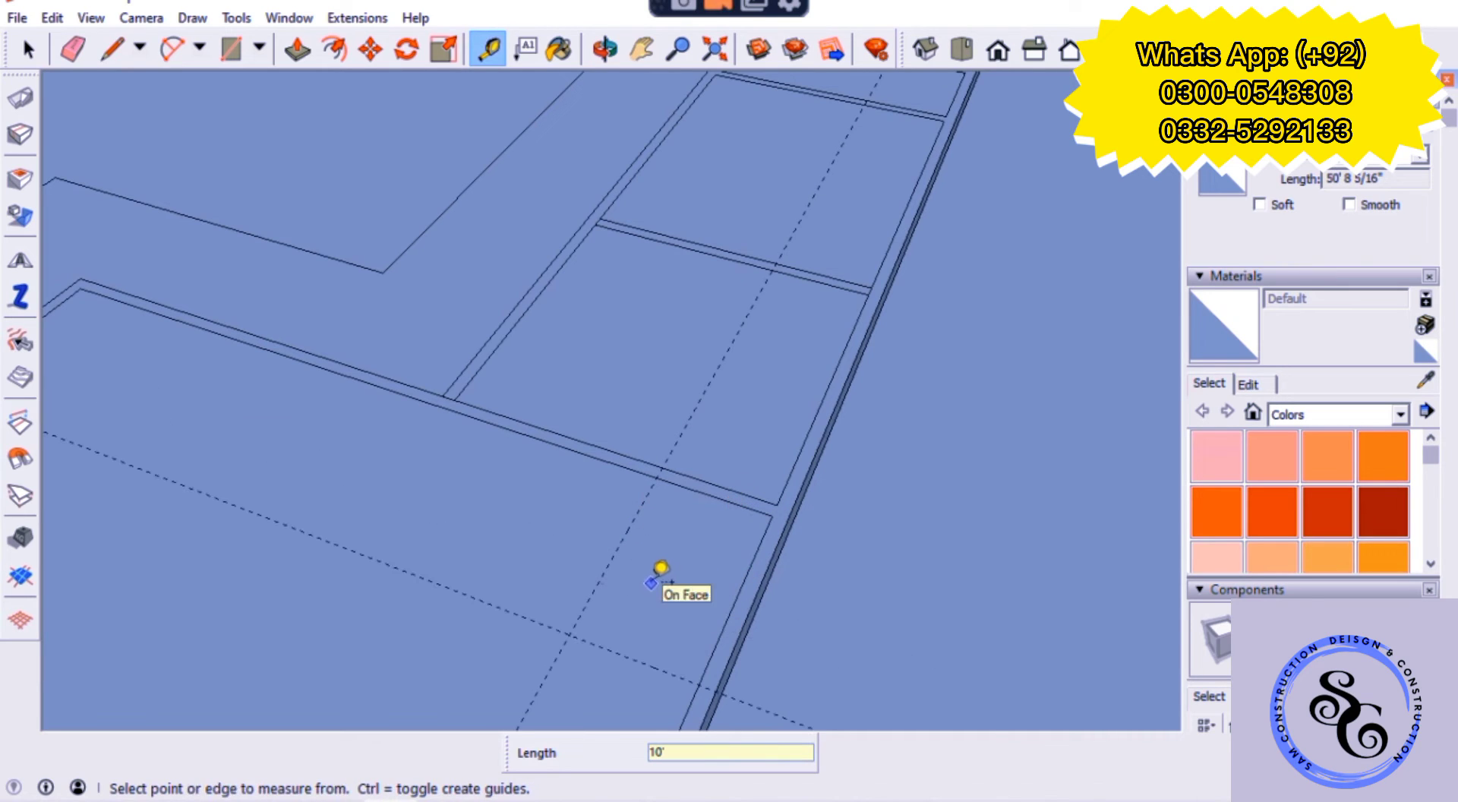
- Add corner-room guides and draw the corner room rectangle
click(608, 562)
click(619, 593)
click(613, 599)
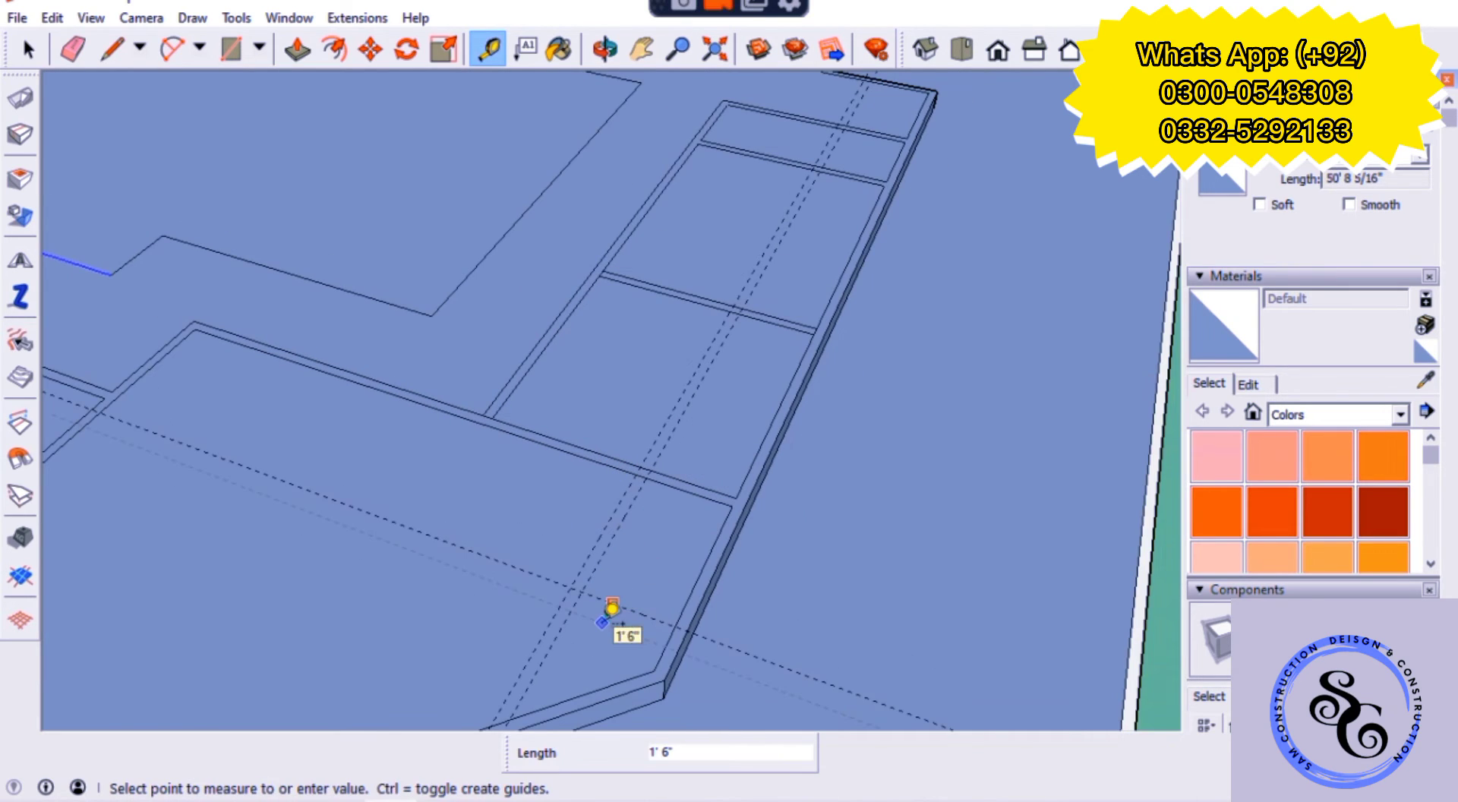
click(622, 588)
scroll(632, 574, up, 1)
key(r)
click(638, 446)
click(565, 604)
click(565, 605)
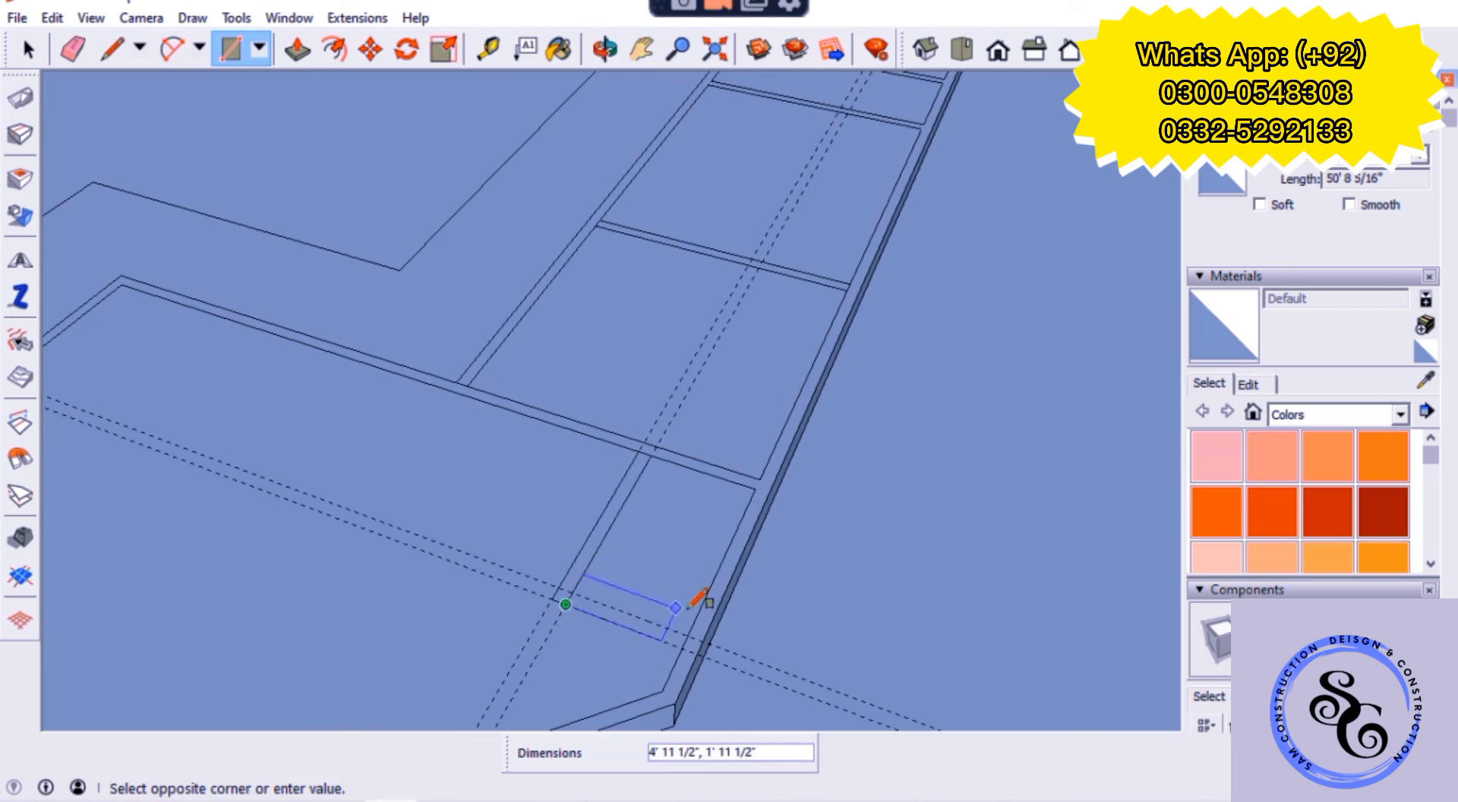
click(687, 634)
- Place a guide 36 from the room edge and draw the first diagonal chamfer edge
scroll(687, 634, up, 1)
key(t)
click(585, 602)
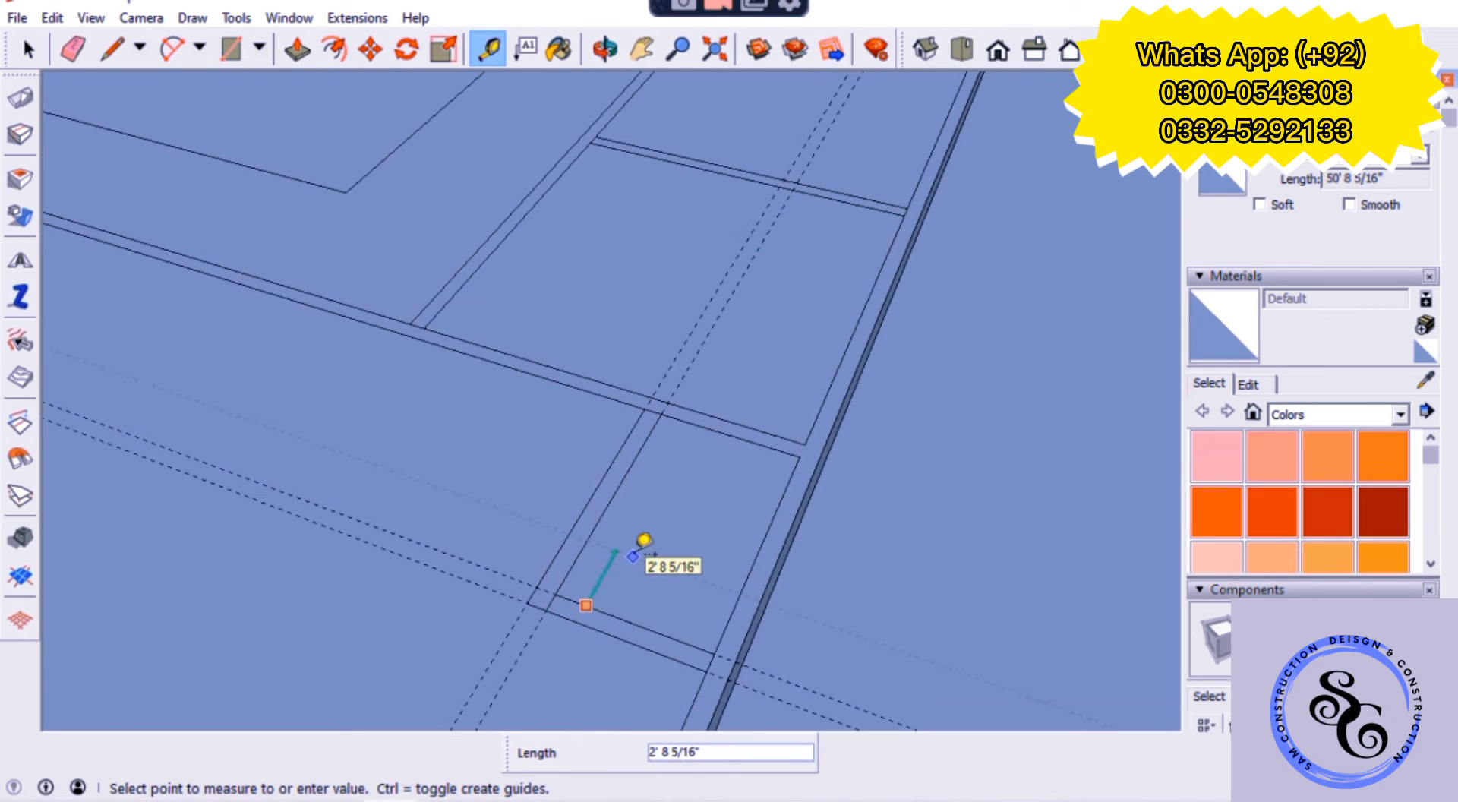
text(36)
key(Return)
click(574, 562)
click(663, 564)
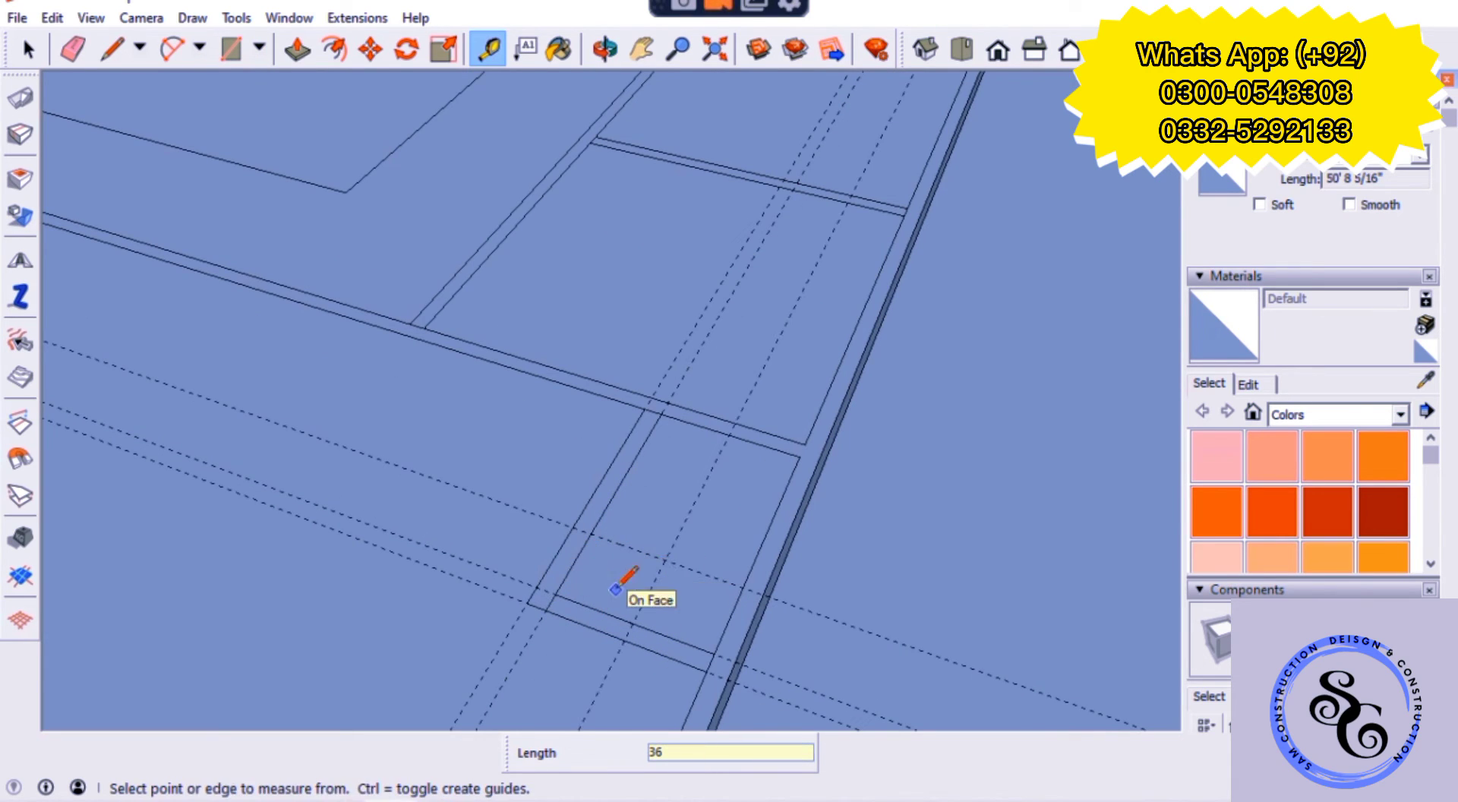
key(l)
click(591, 534)
click(632, 623)
- Offset a guide 9 from the chamfer and draw the second diagonal edge
key(t)
click(611, 576)
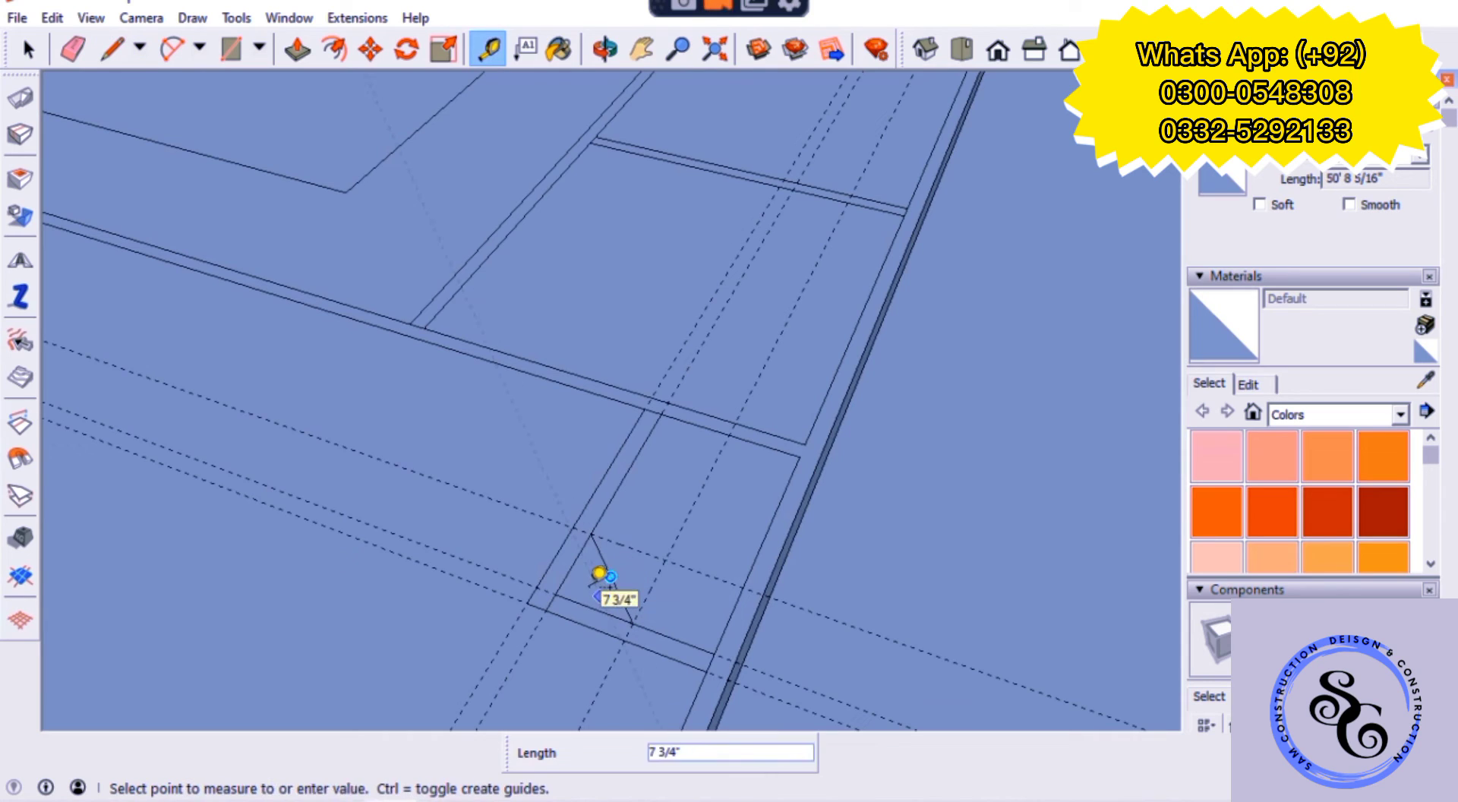
text(9)
key(Return)
key(l)
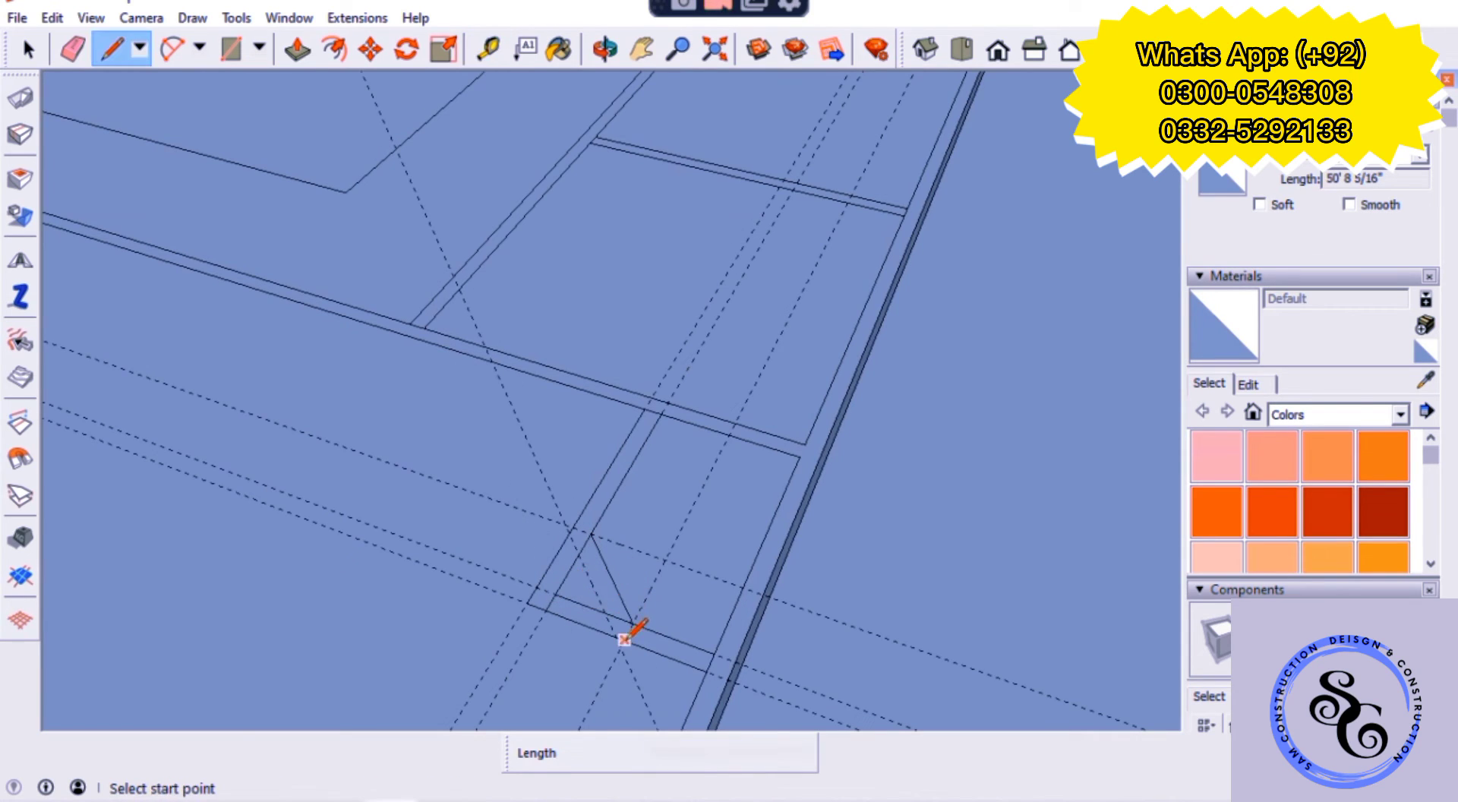
click(617, 636)
click(569, 531)
- Erase the leftover construction guides around the corner room
key(e)
drag(492, 566, 594, 691)
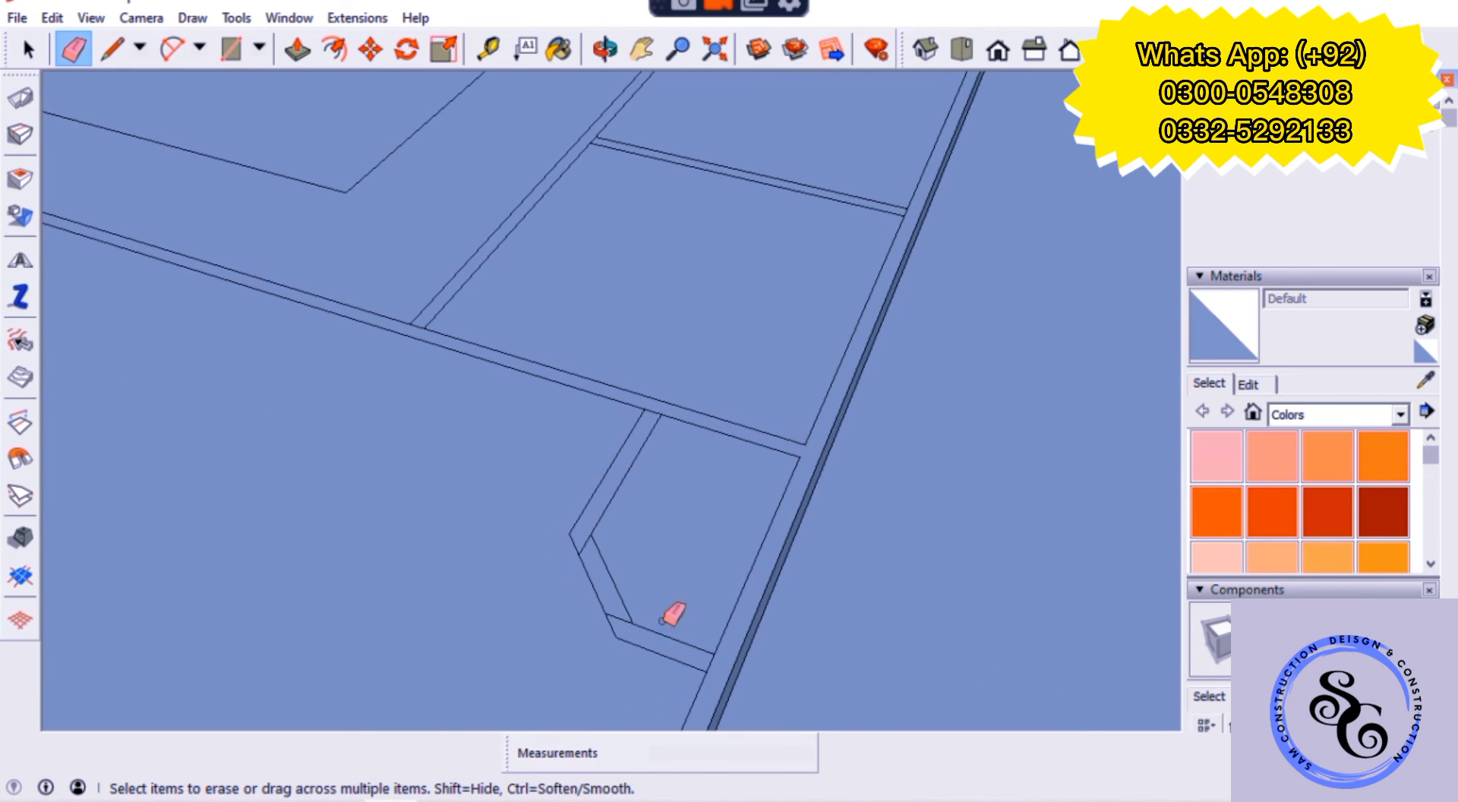
scroll(672, 613, down, 1)
scroll(738, 449, down, 1)
scroll(739, 450, up, 2)
scroll(741, 584, down, 1)
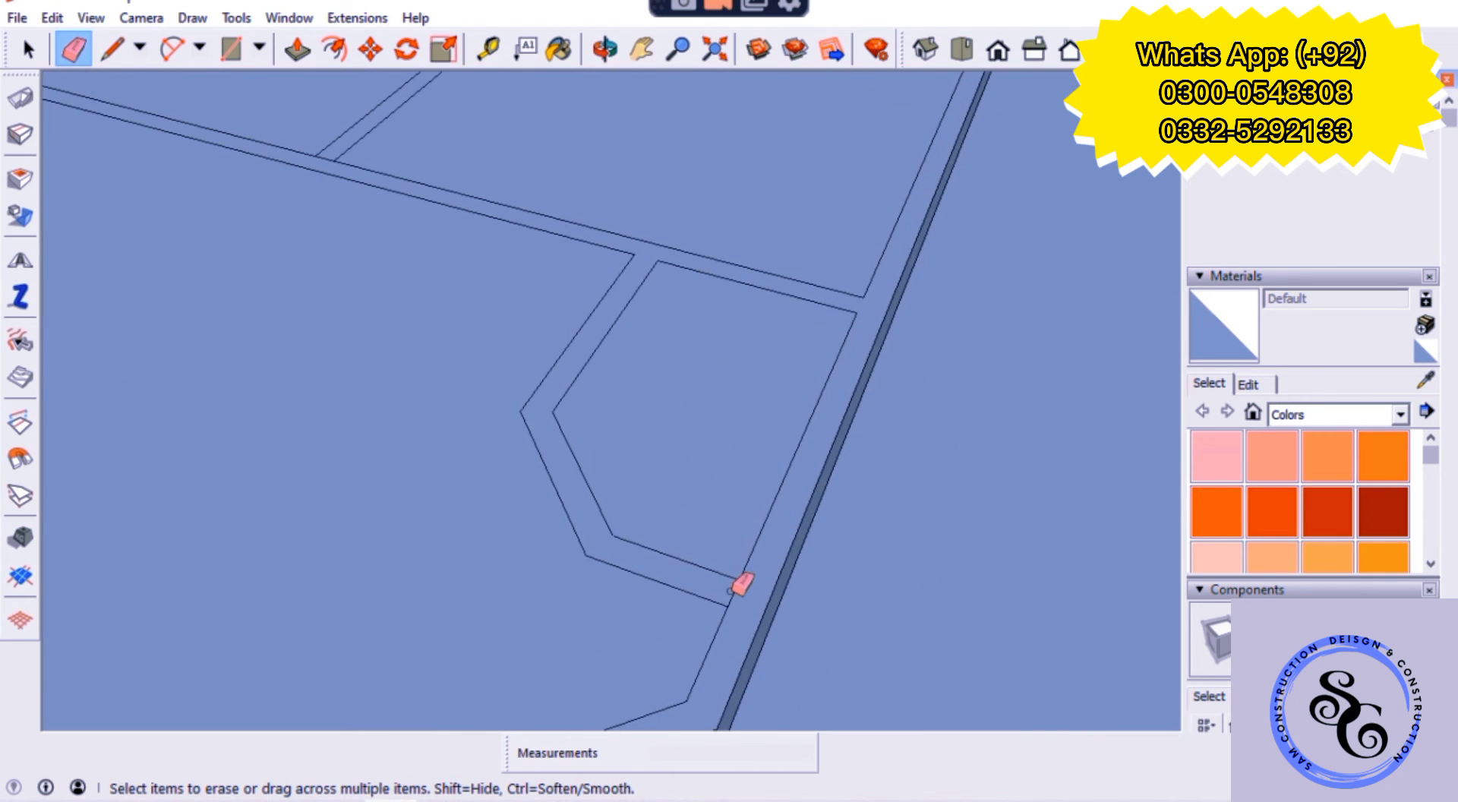
scroll(888, 511, down, 2)
scroll(677, 403, down, 2)
scroll(668, 403, down, 1)
- Offset the courtyard face inward twice by 5, creating two nested inset outlines
key(space)
scroll(840, 335, up, 1)
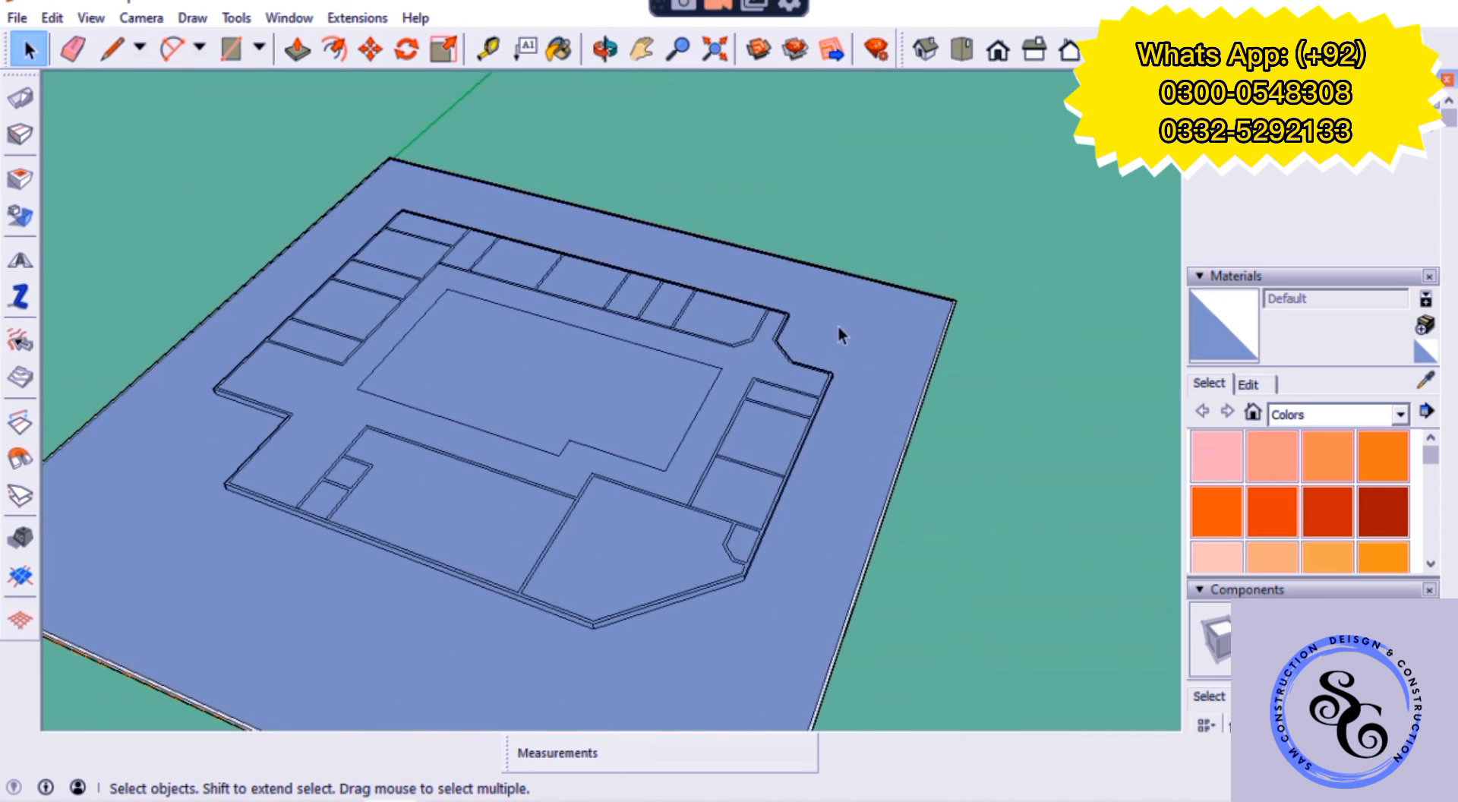
middle_drag(760, 211, 566, 423)
key(f)
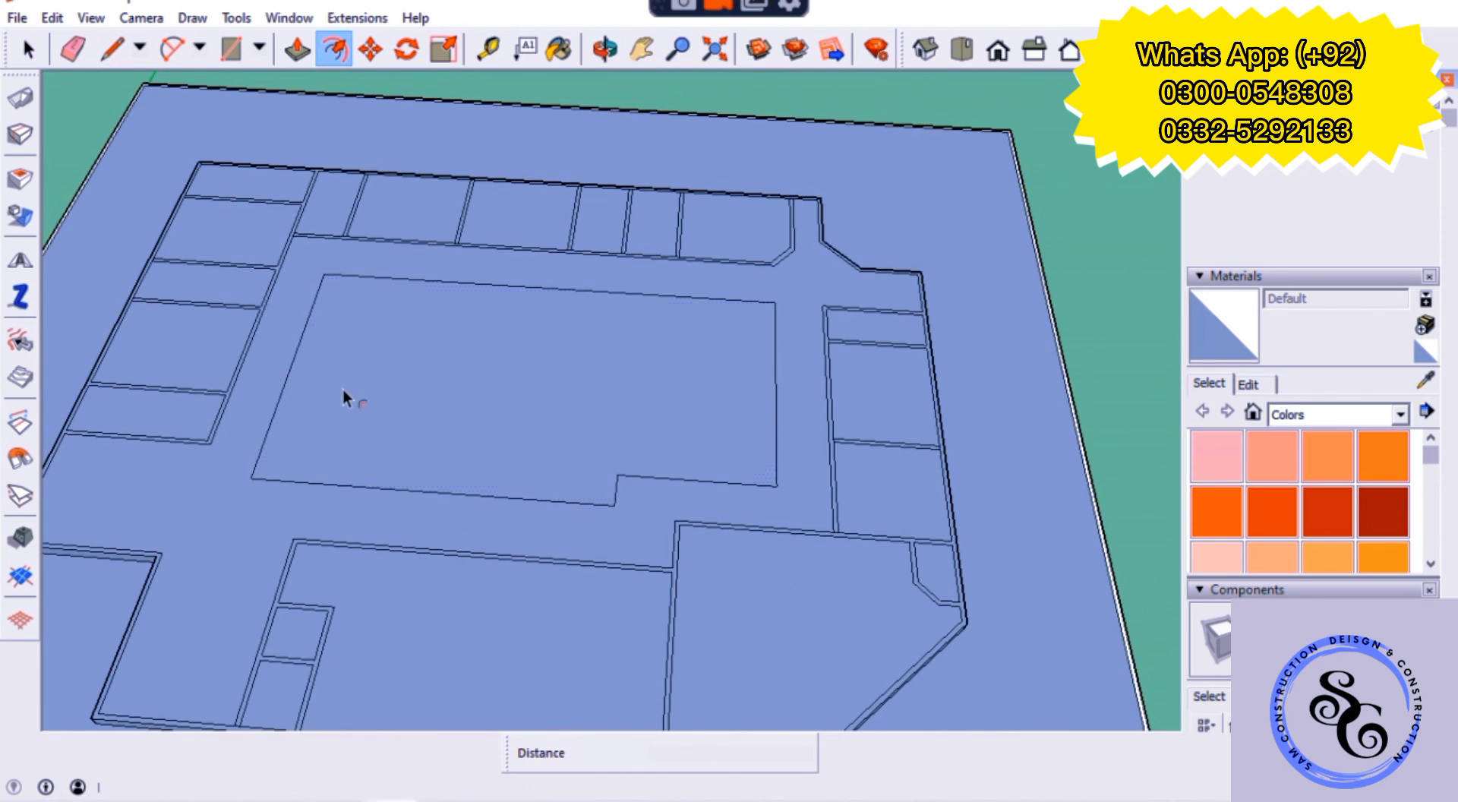
click(302, 387)
text(5)
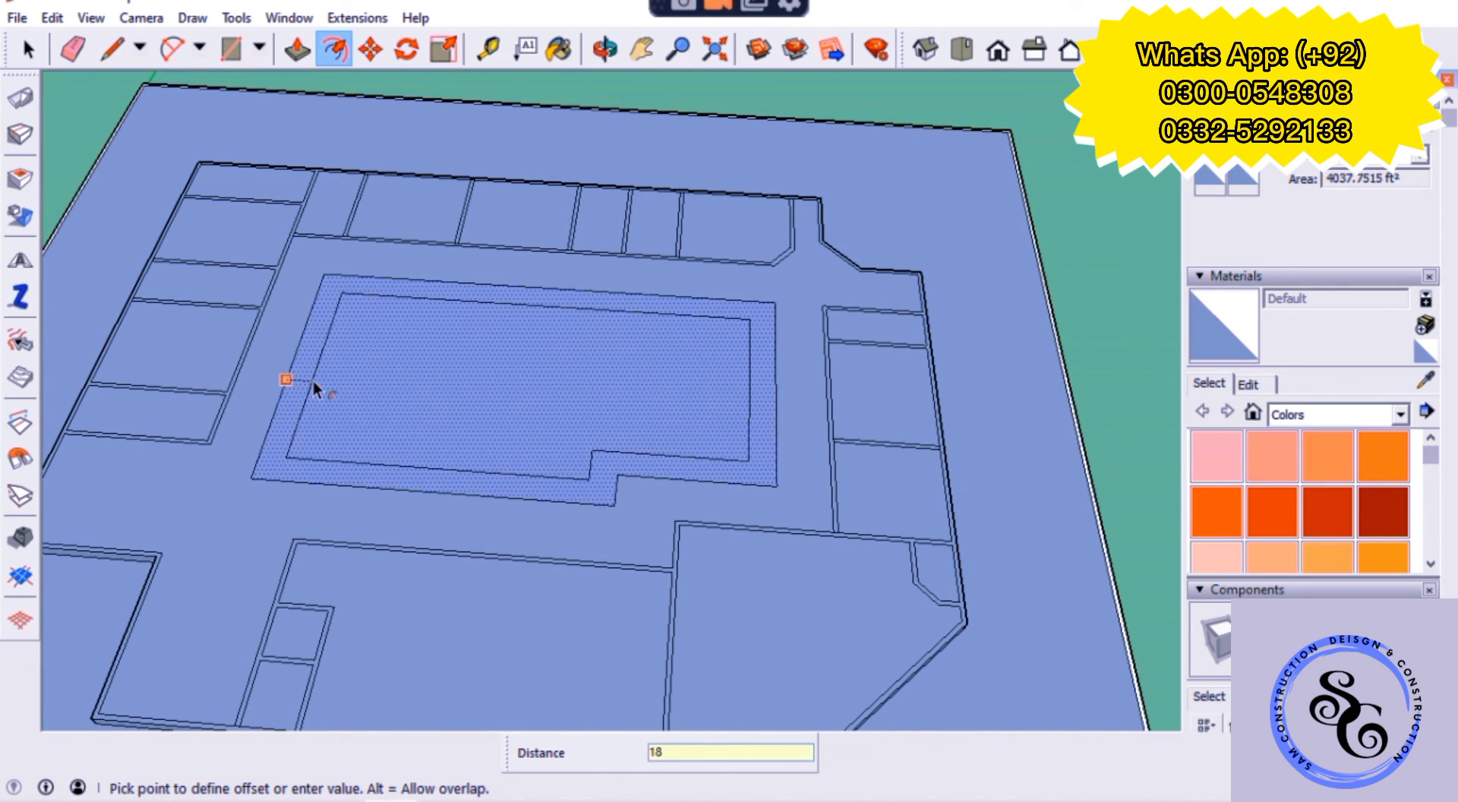
key(Return)
click(306, 396)
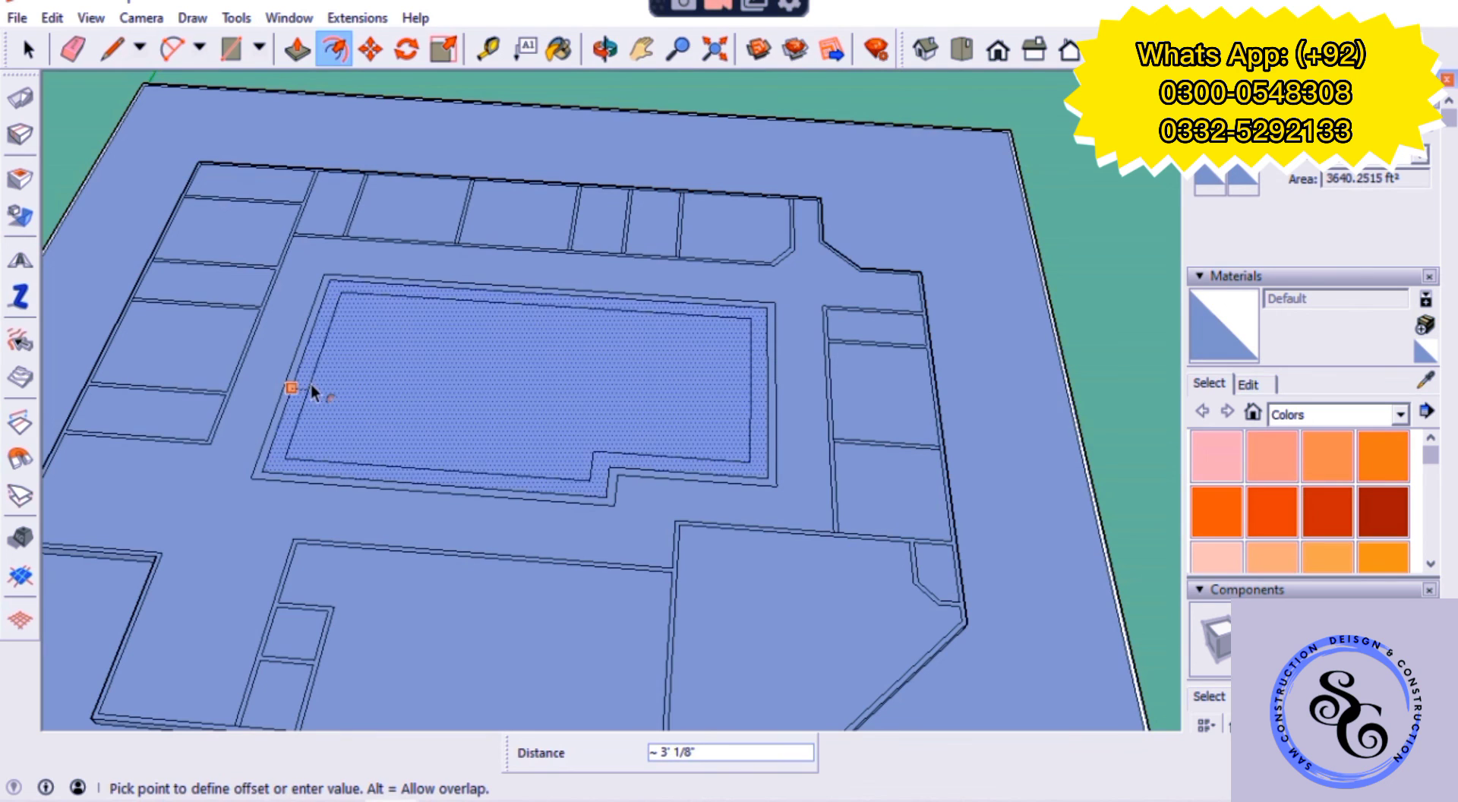
text(5)
key(Return)
- Select the whole plinth and Ctrl-move a copy to the right of the original
key(space)
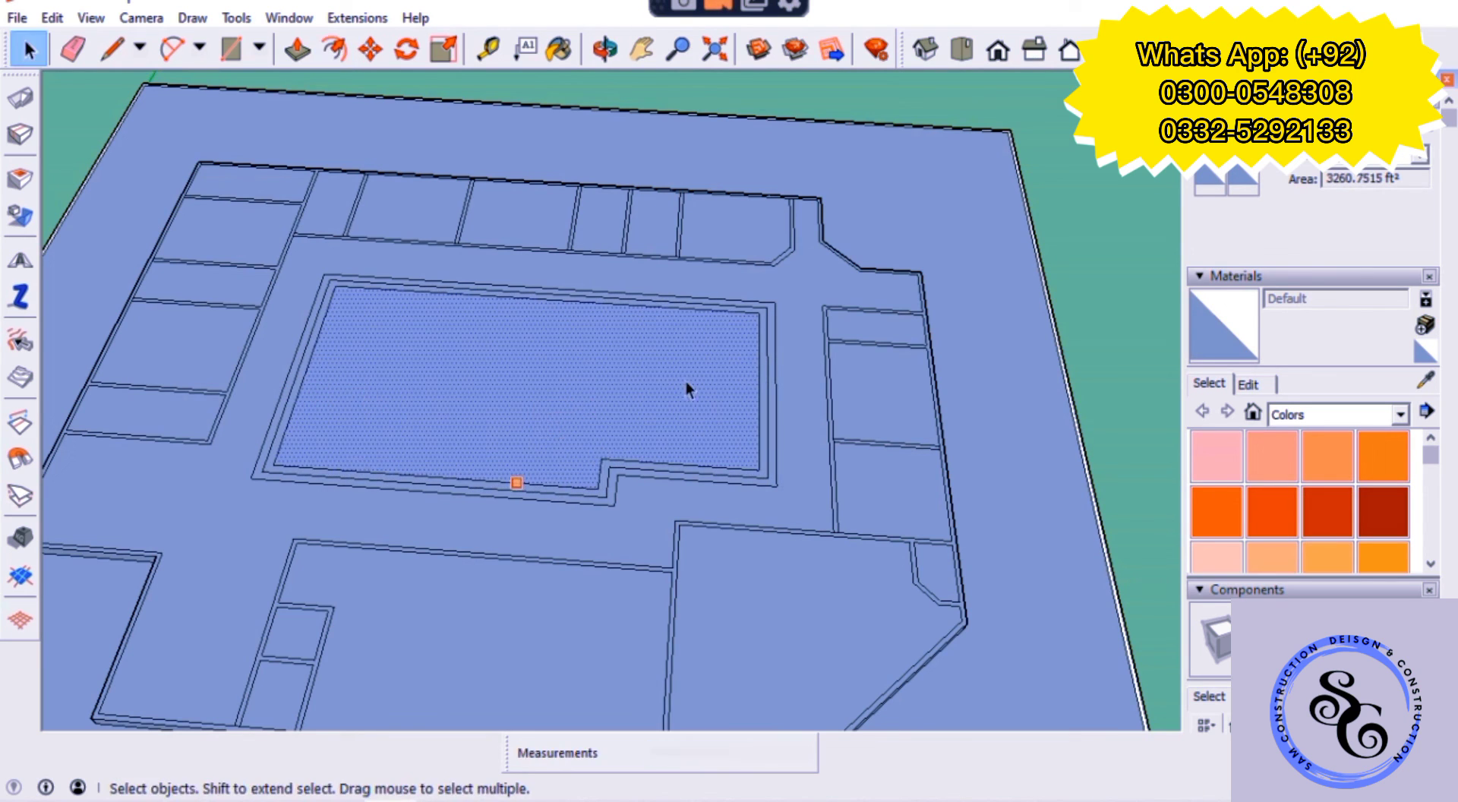
scroll(759, 304, down, 5)
drag(145, 723, 148, 721)
key(m)
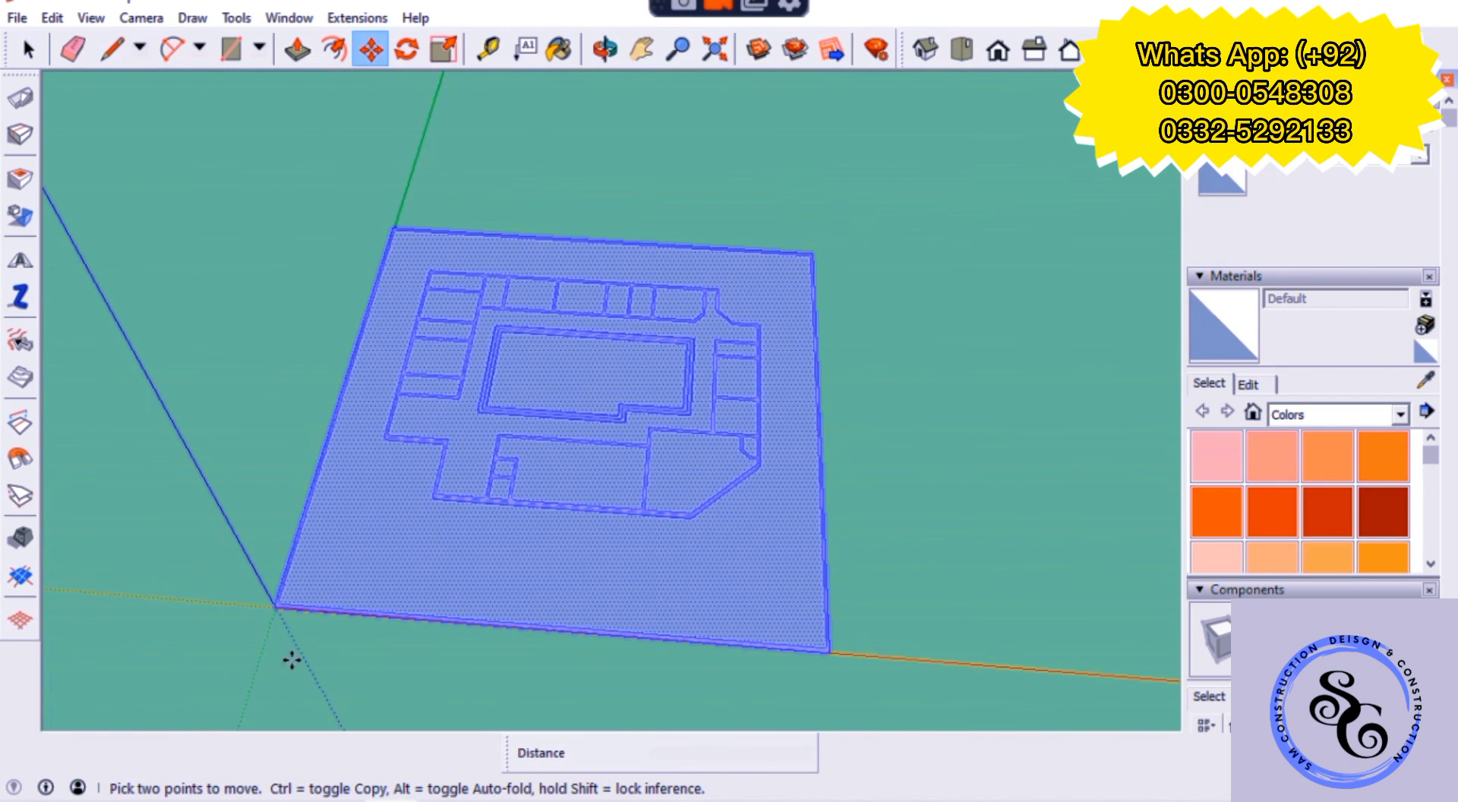
click(275, 606)
key(ctrl)
click(731, 665)
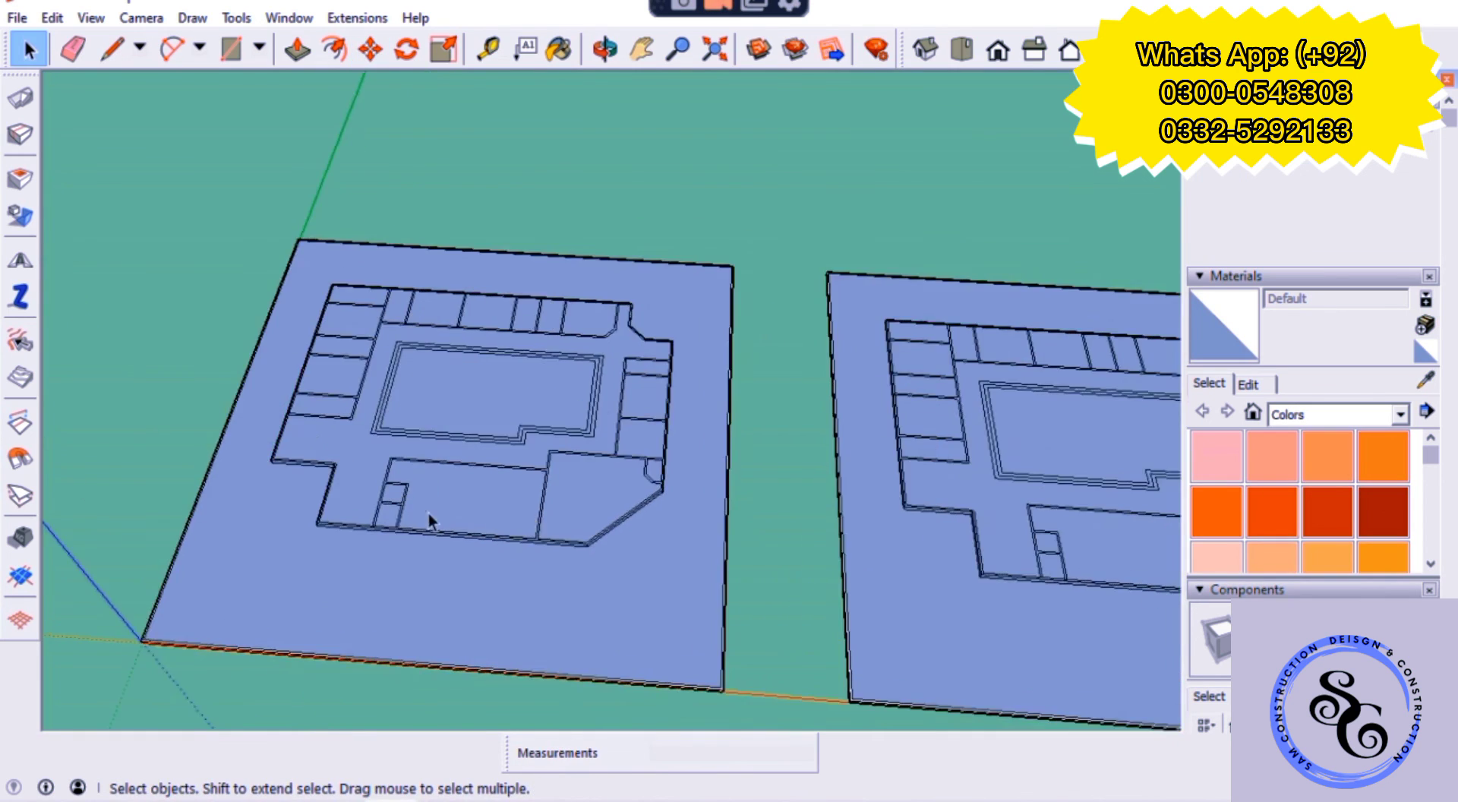